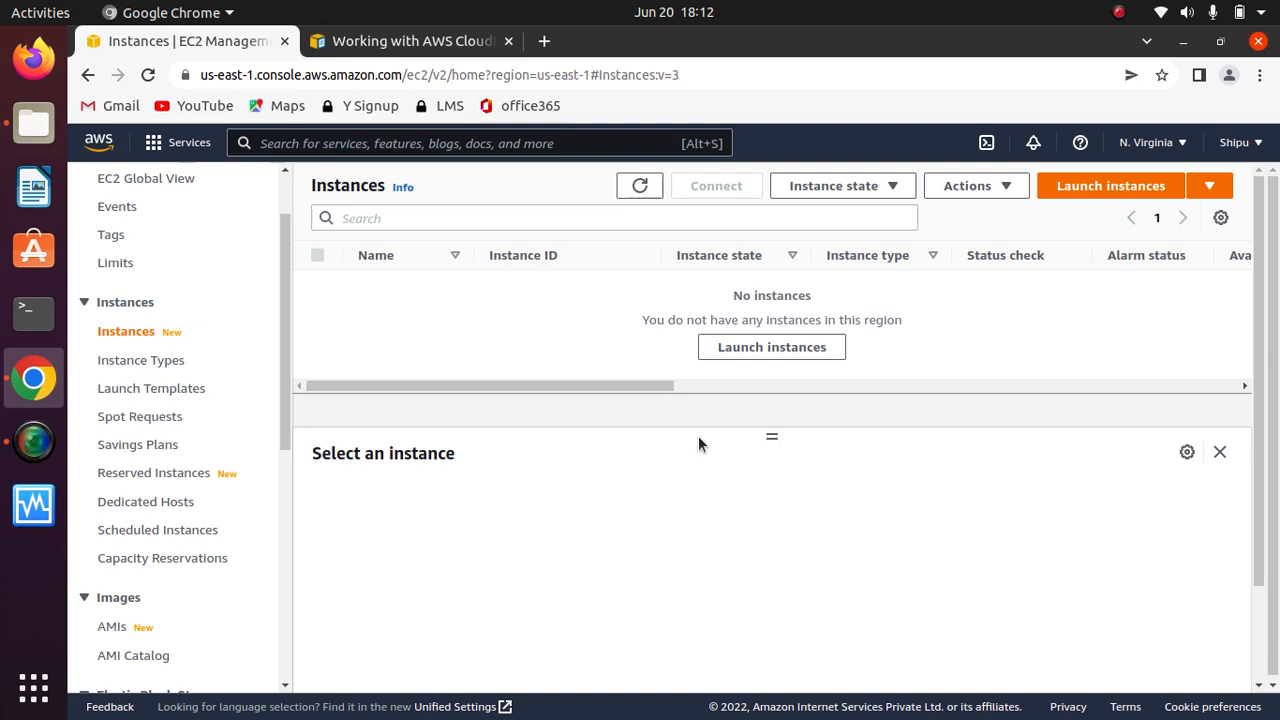
# Find and open the CloudFormation service, and start creating a new stack
pyautogui.click(345, 145)
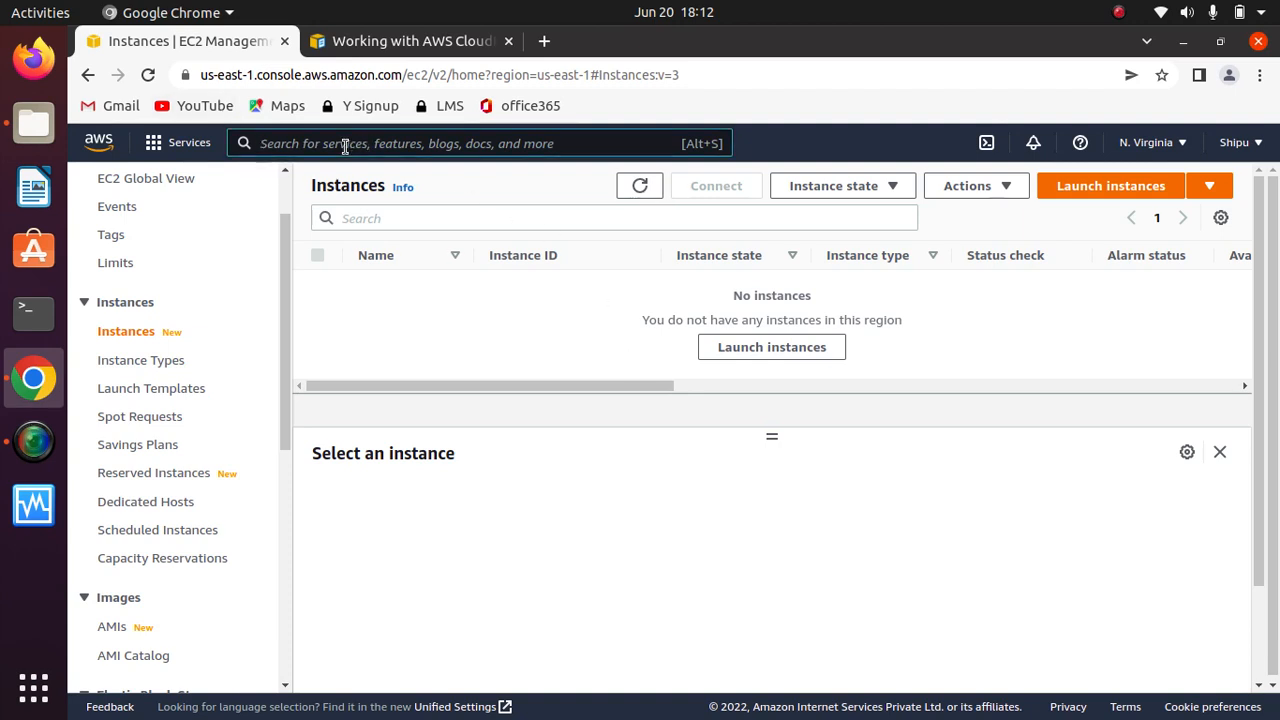
pyautogui.write('clou')
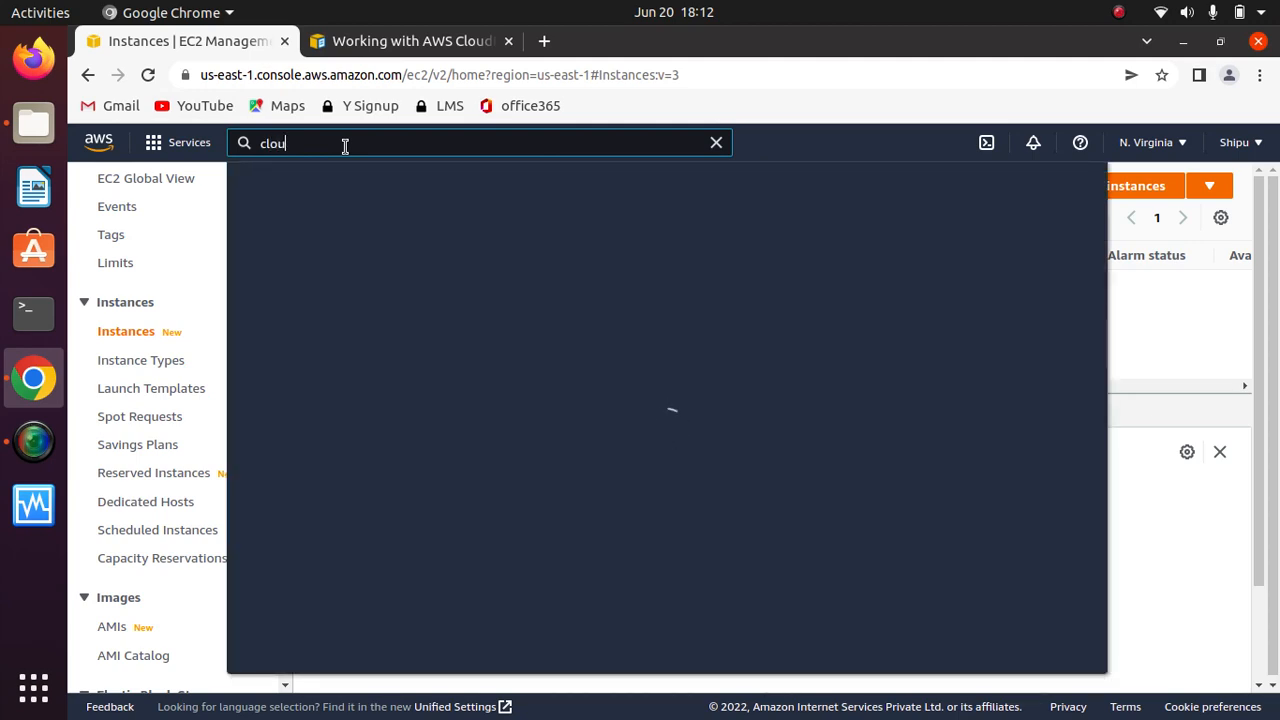
pyautogui.write('dformst')
pyautogui.press('BackSpace')
pyautogui.press('BackSpace')
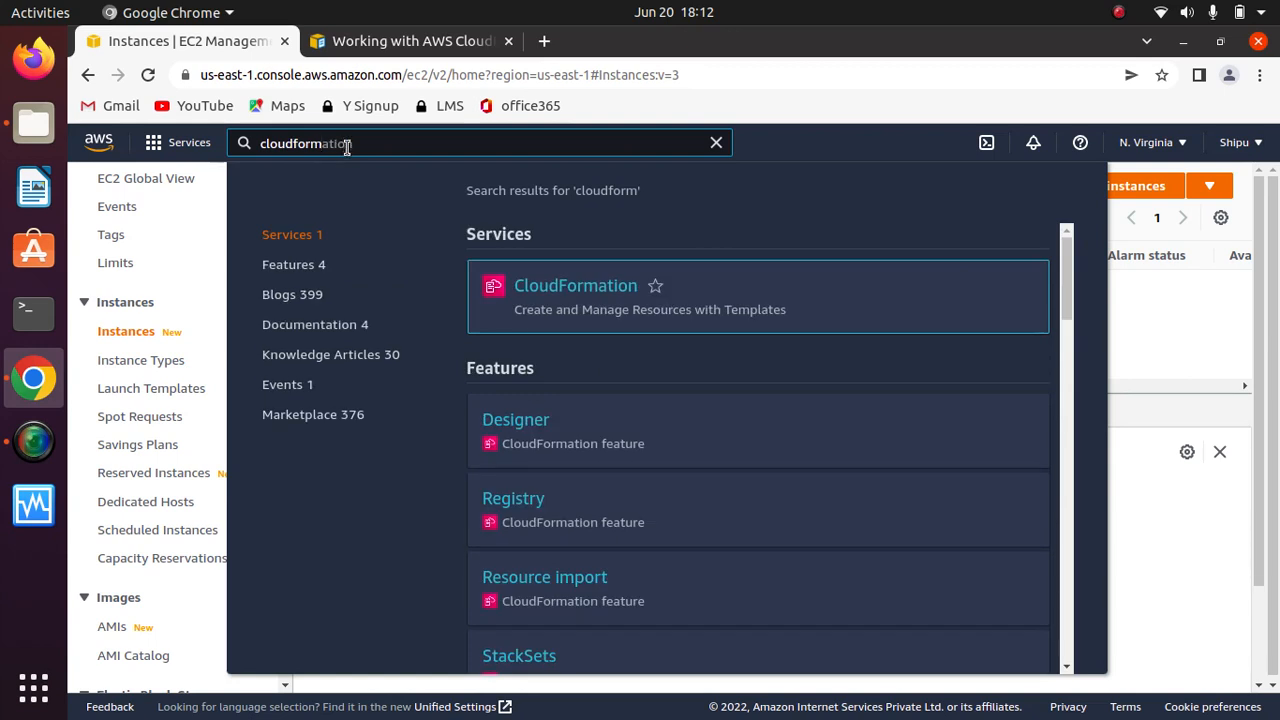
pyautogui.click(579, 288)
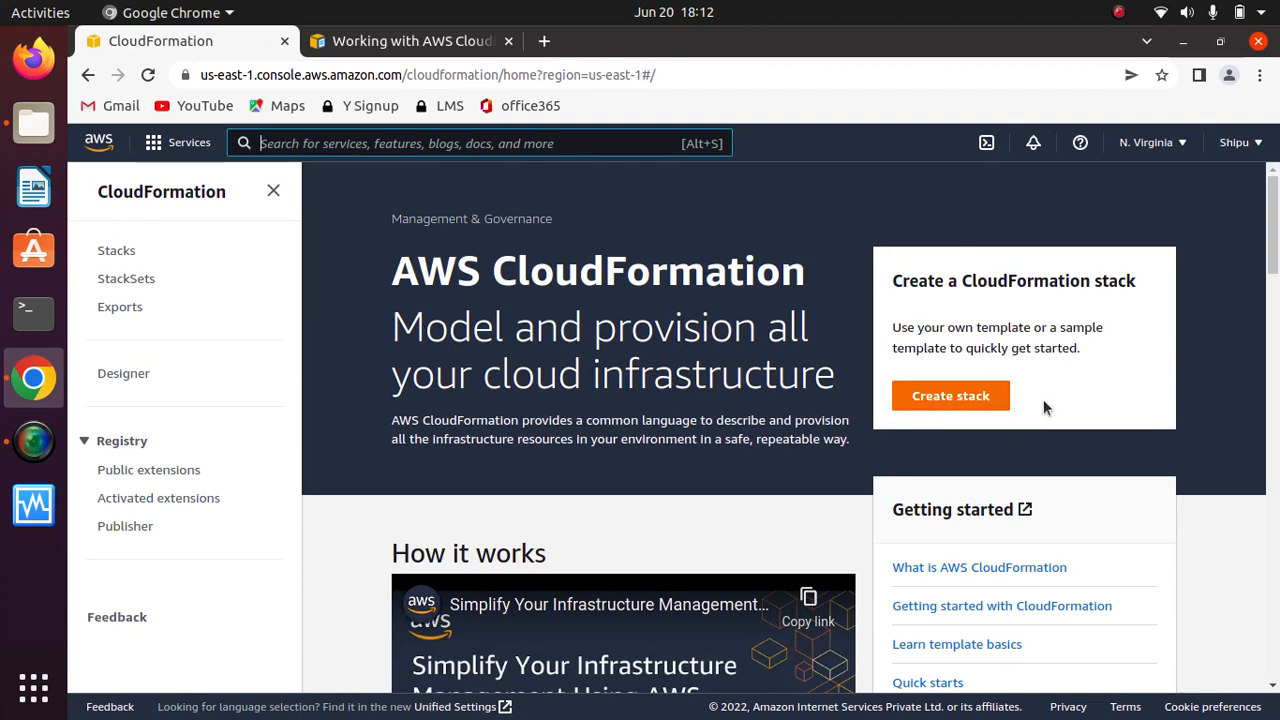
pyautogui.click(940, 398)
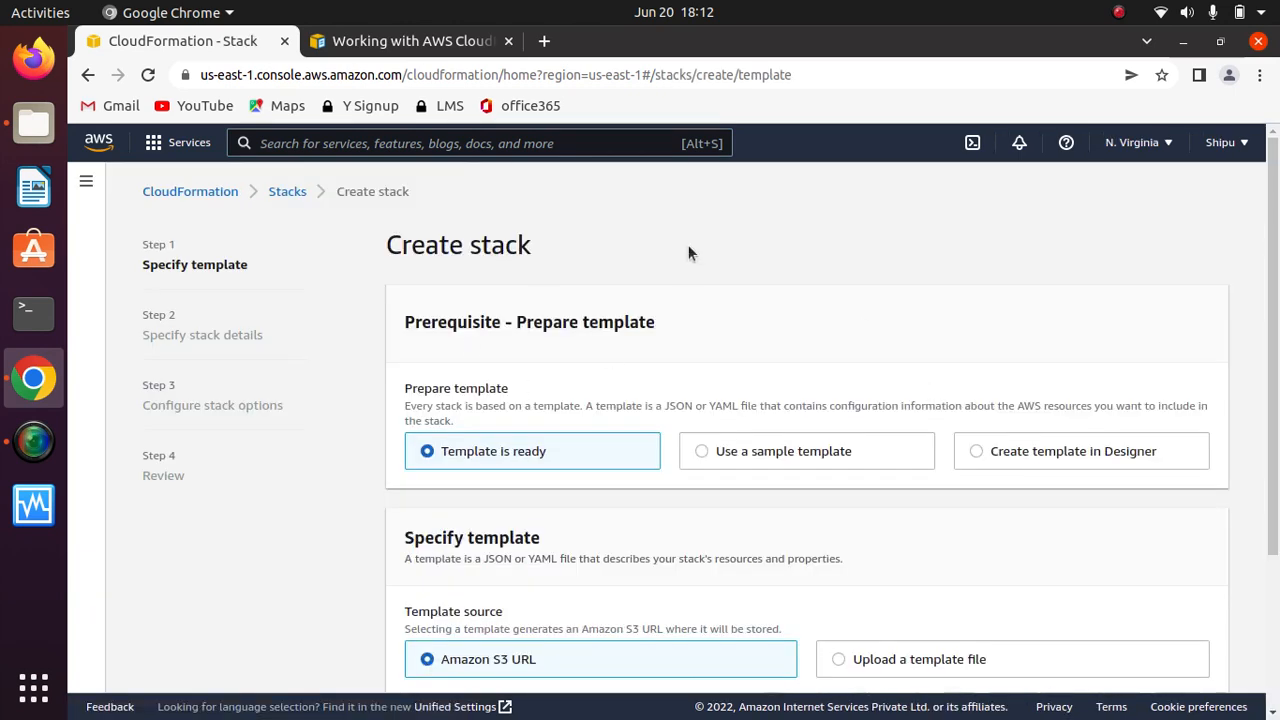
# Look over the template preparation choices, trying Use a sample template and Template is ready with Upload a template file as source
pyautogui.moveTo(1275, 278)
pyautogui.mouseDown()
pyautogui.moveTo(1273, 488)
pyautogui.moveTo(1271, 262)
pyautogui.mouseUp()
pyautogui.click(701, 452)
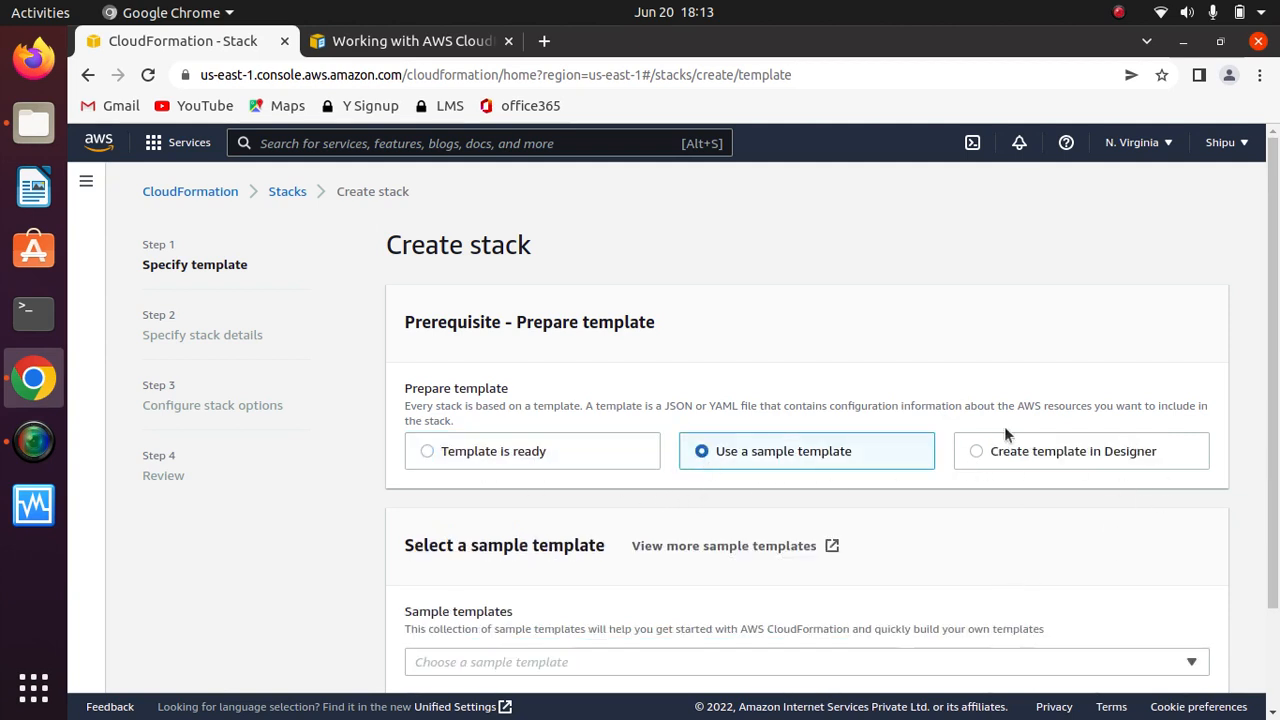
pyautogui.scroll(-2, 1275, 505)
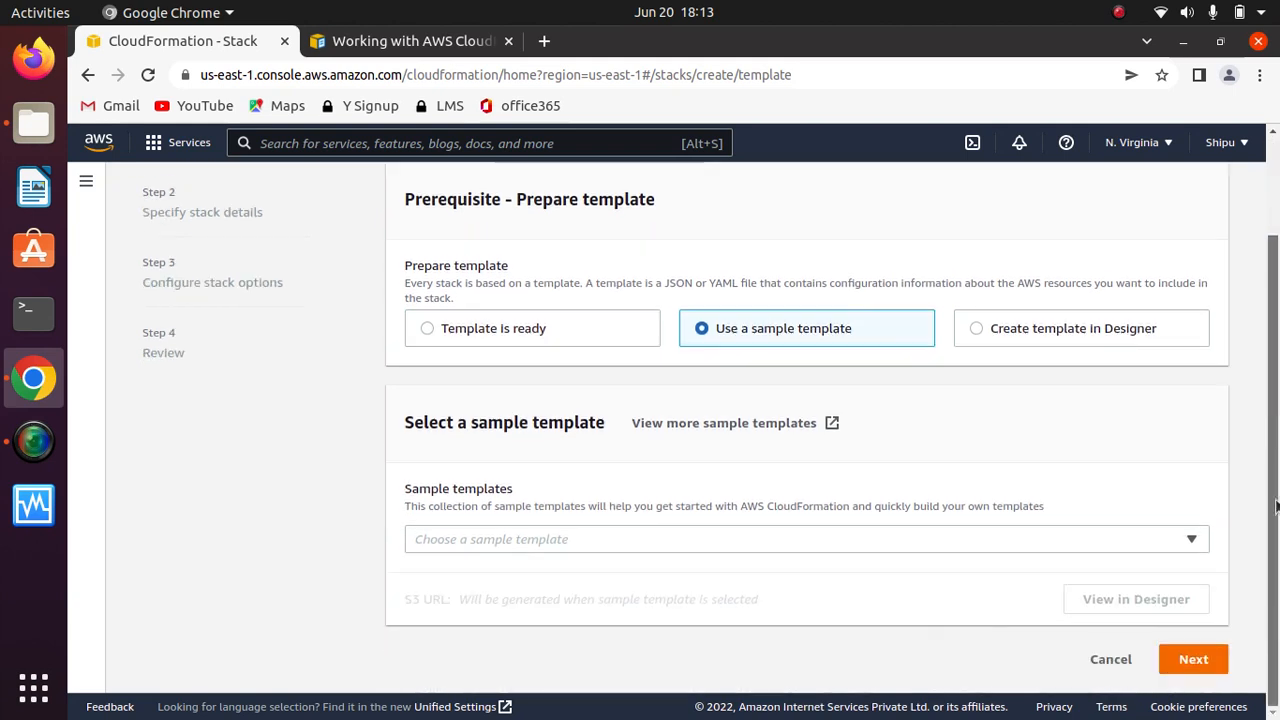
pyautogui.click(427, 329)
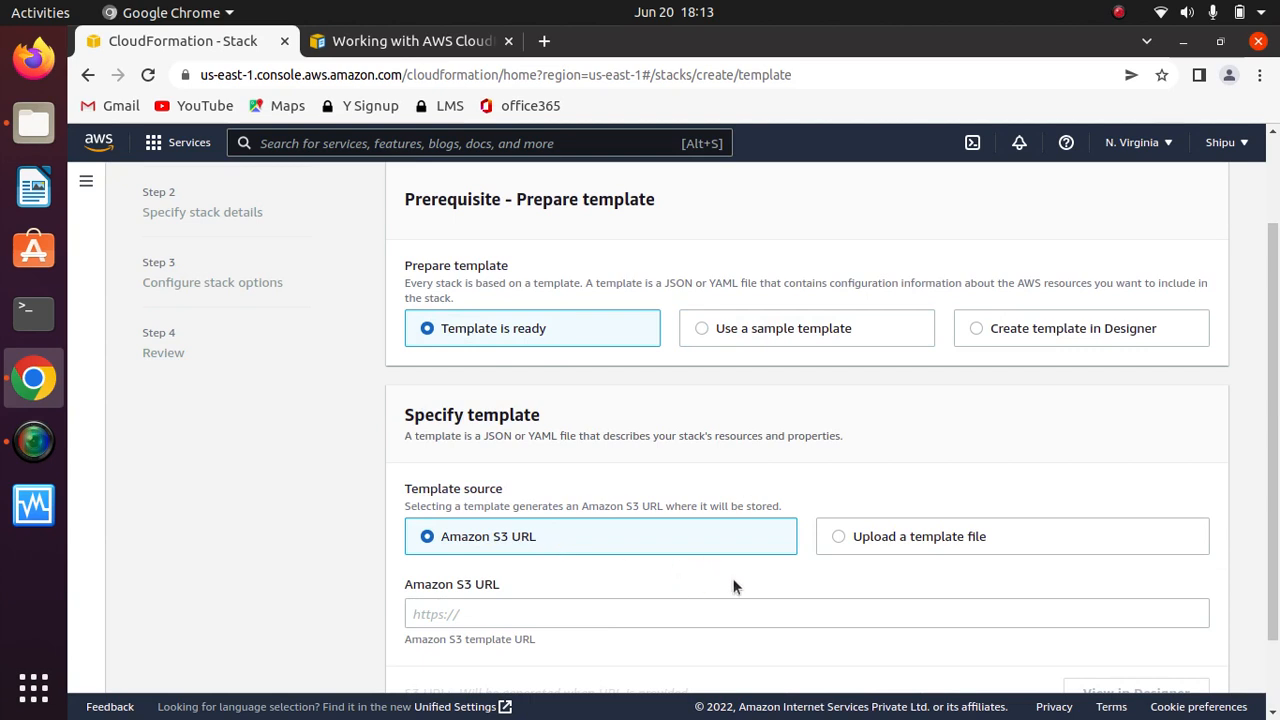
pyautogui.click(843, 530)
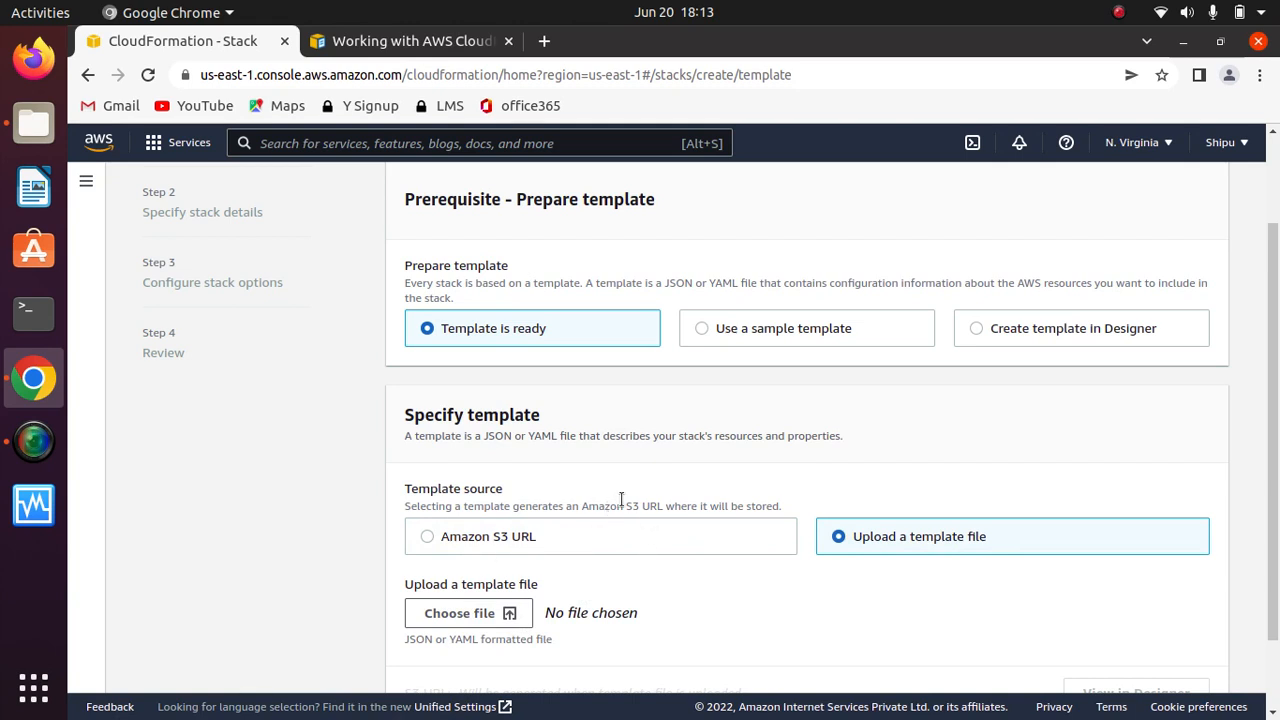
# Switch to Use a sample template and look through the available sample templates without choosing one
pyautogui.click(695, 327)
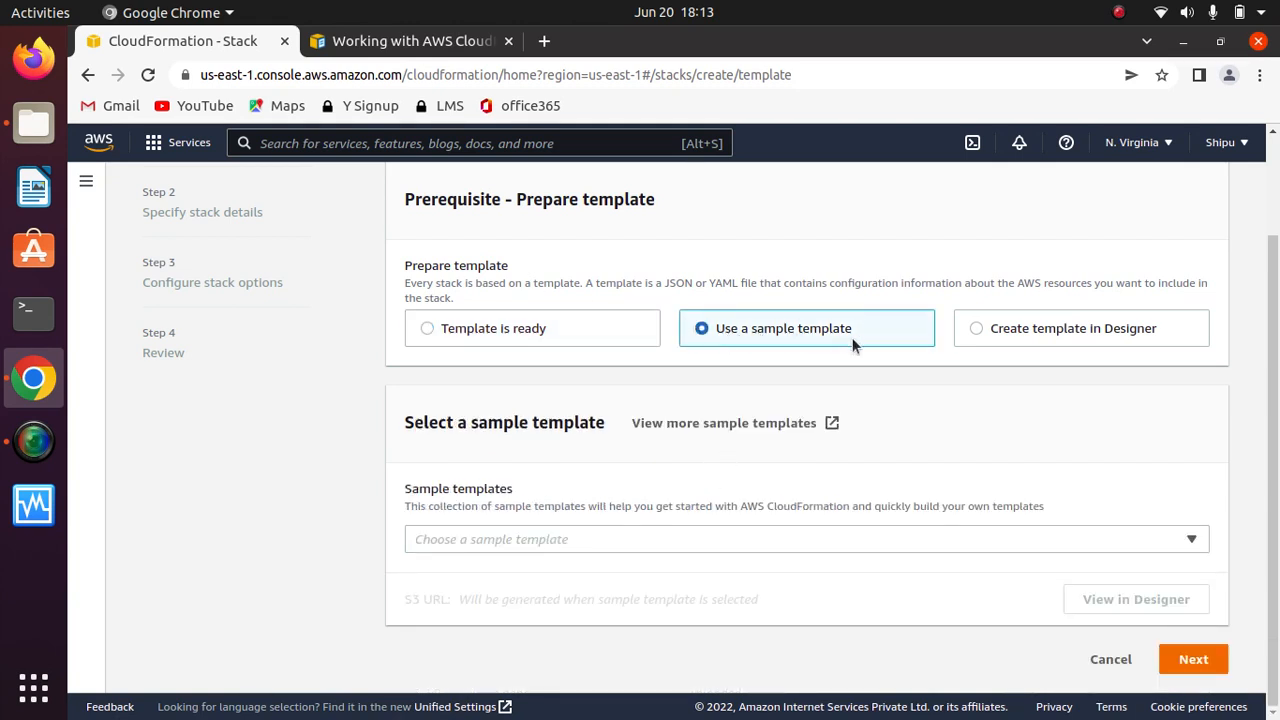
pyautogui.click(1182, 542)
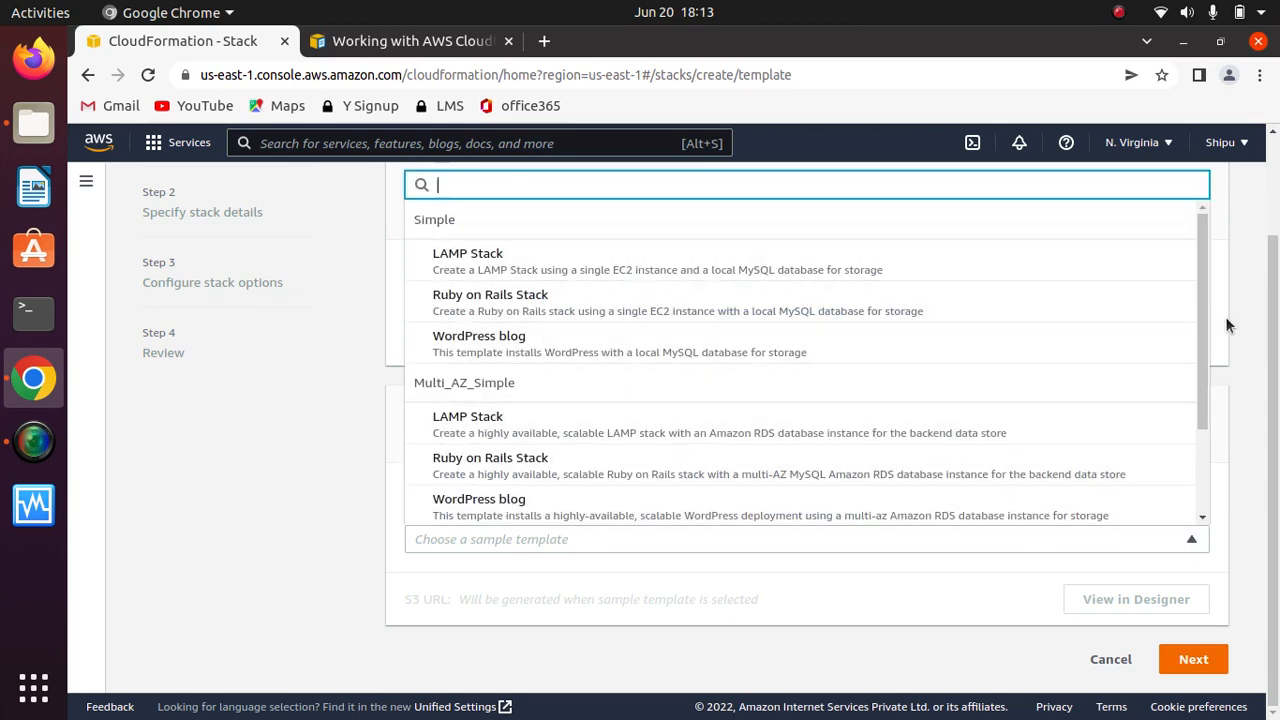
pyautogui.moveTo(1197, 281); pyautogui.dragTo(1202, 420)
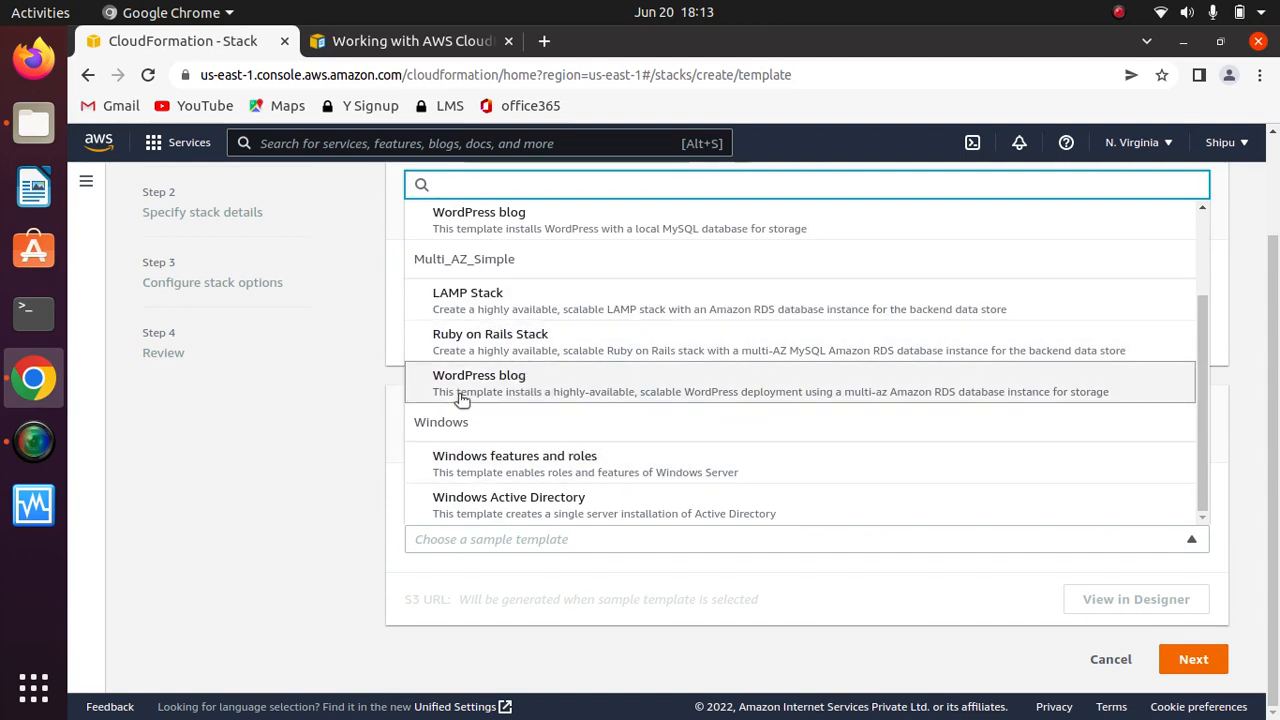
pyautogui.click(869, 610)
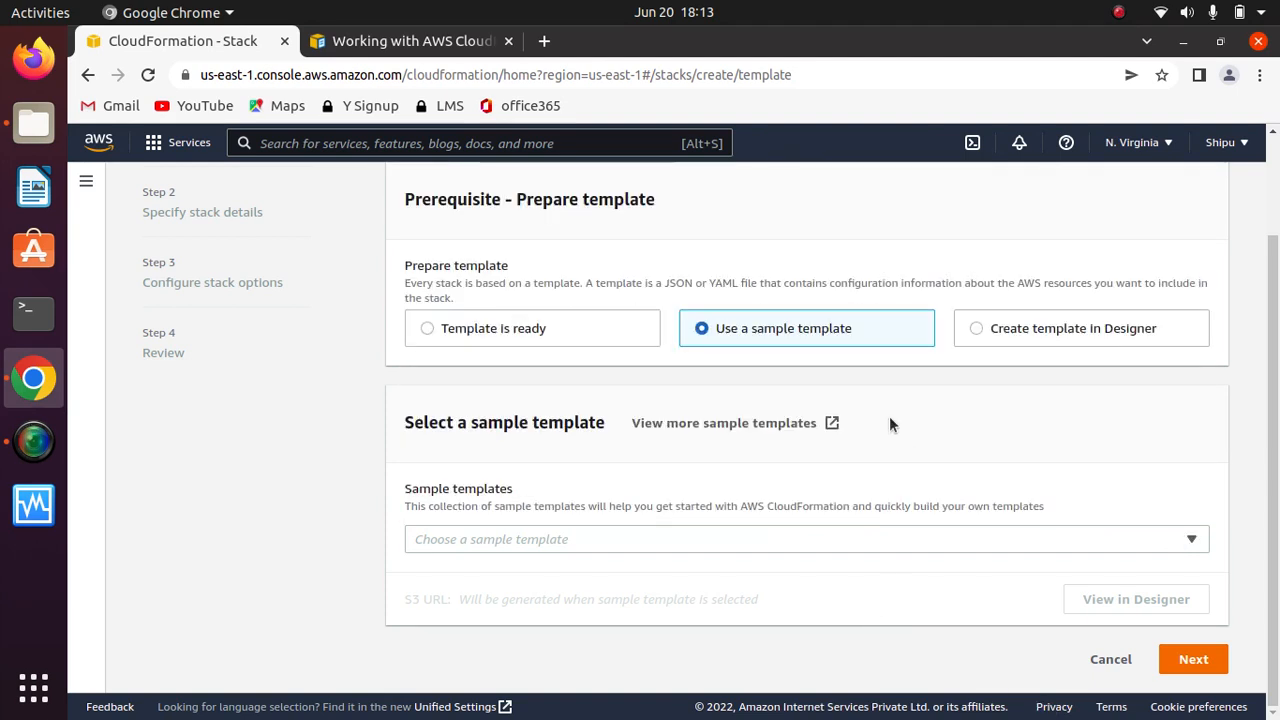
# Choose to create the template in Designer and place a CloudTrail Trail resource on the canvas
pyautogui.click(986, 333)
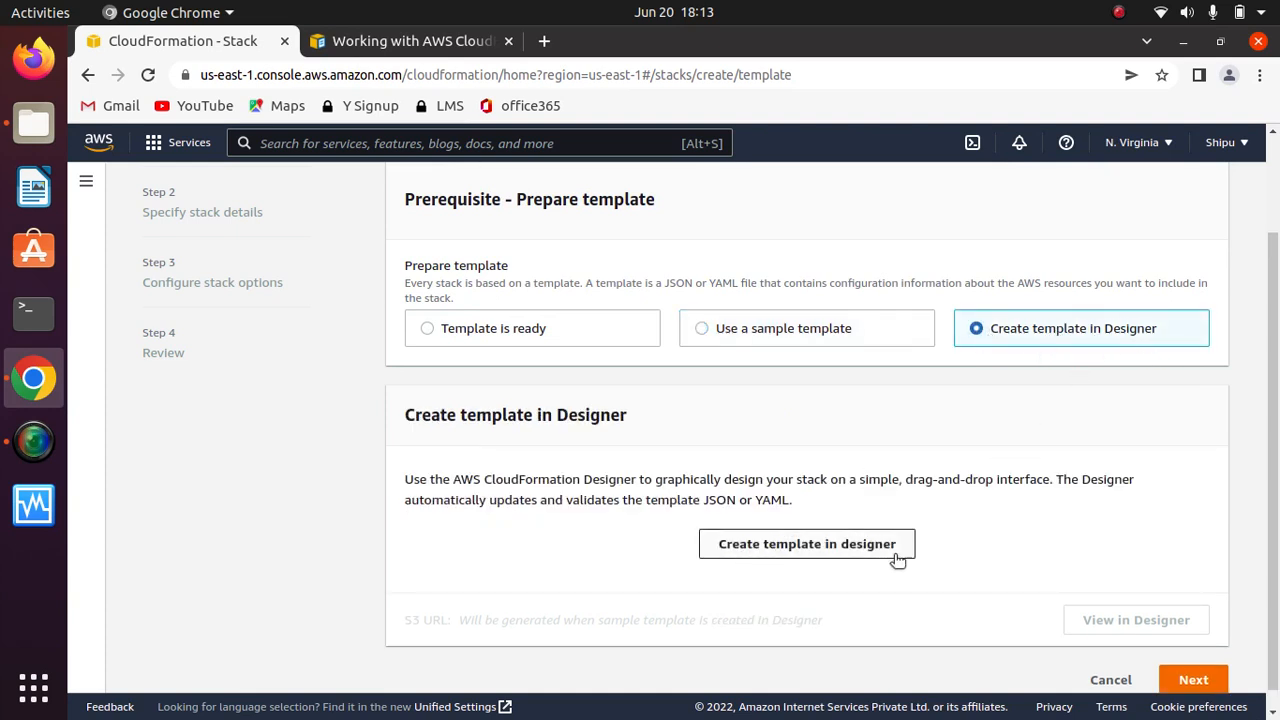
pyautogui.click(817, 543)
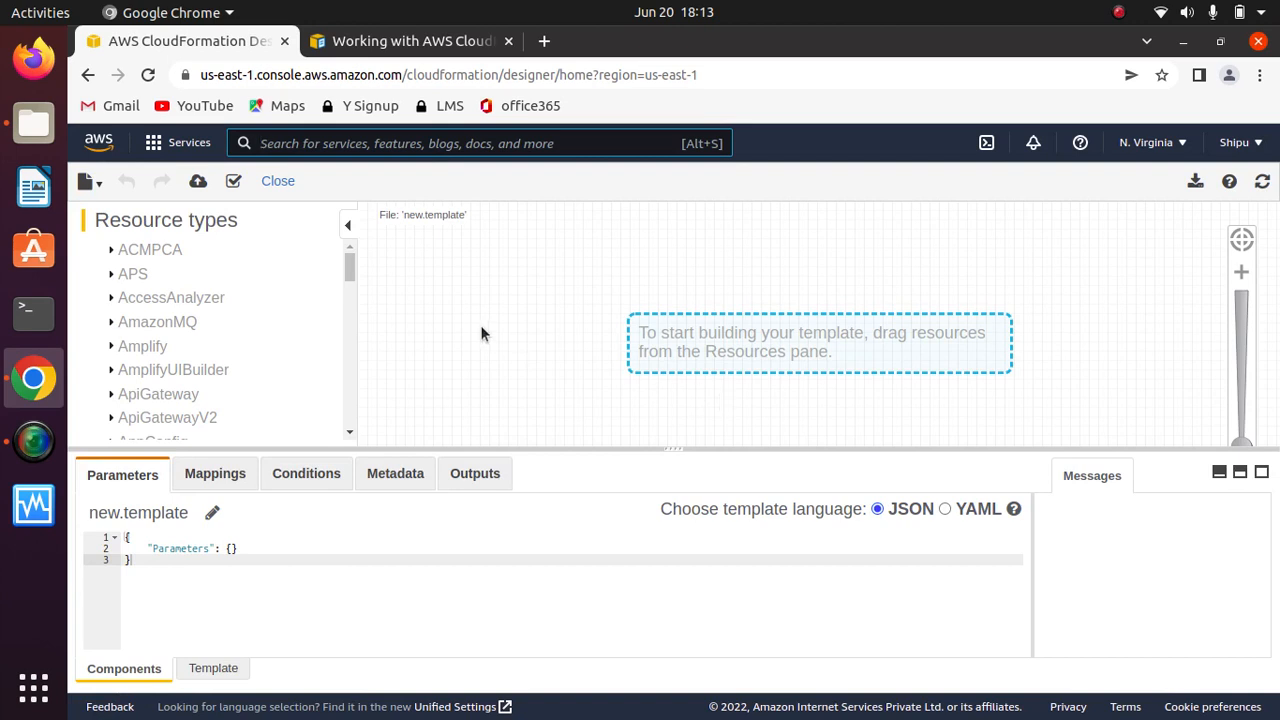
pyautogui.click(350, 431)
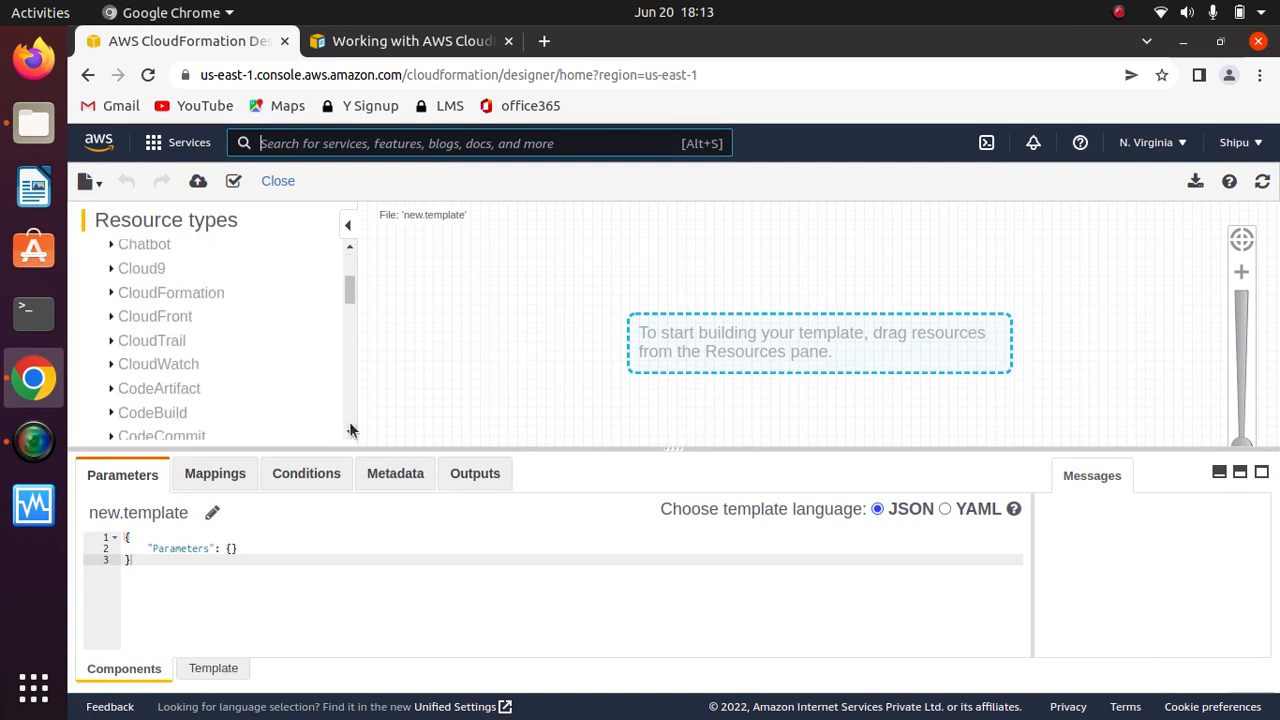
pyautogui.click(116, 342)
pyautogui.moveTo(140, 281); pyautogui.dragTo(765, 305)
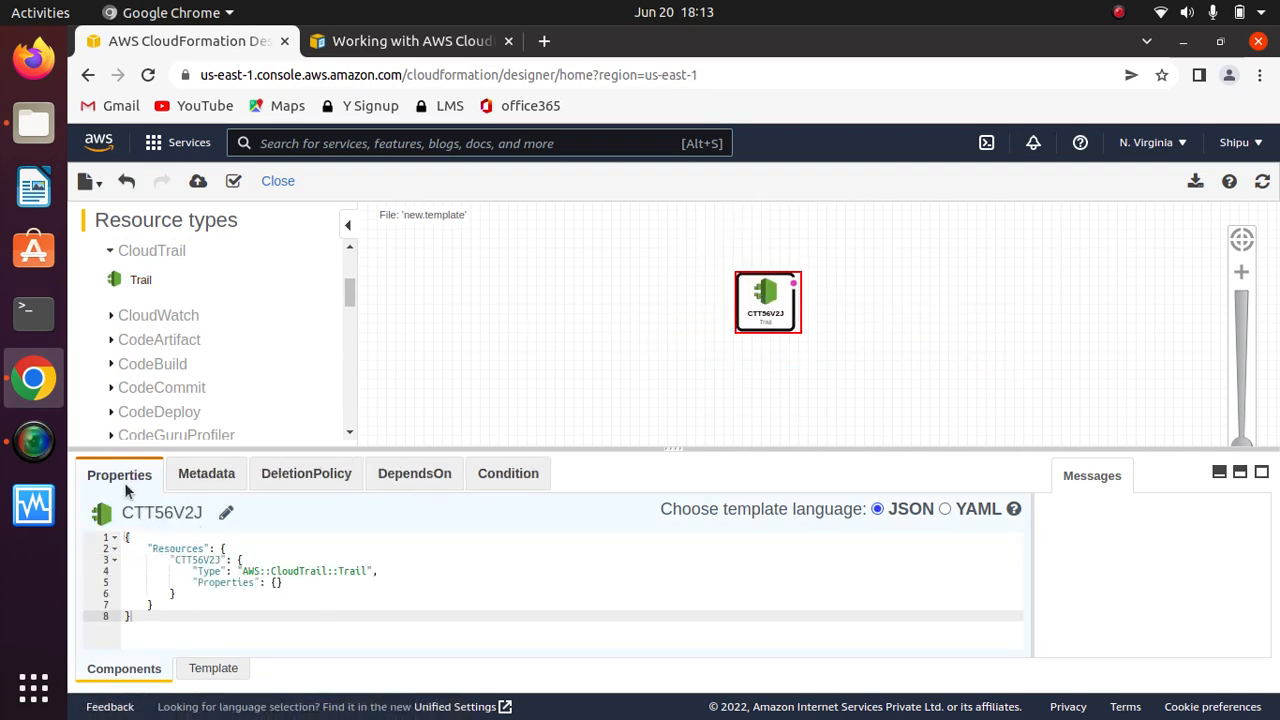
# Inspect the Trail resource's template code in JSON, convert it to YAML to compare, and convert it back to JSON
pyautogui.moveTo(285, 592); pyautogui.dragTo(130, 537)
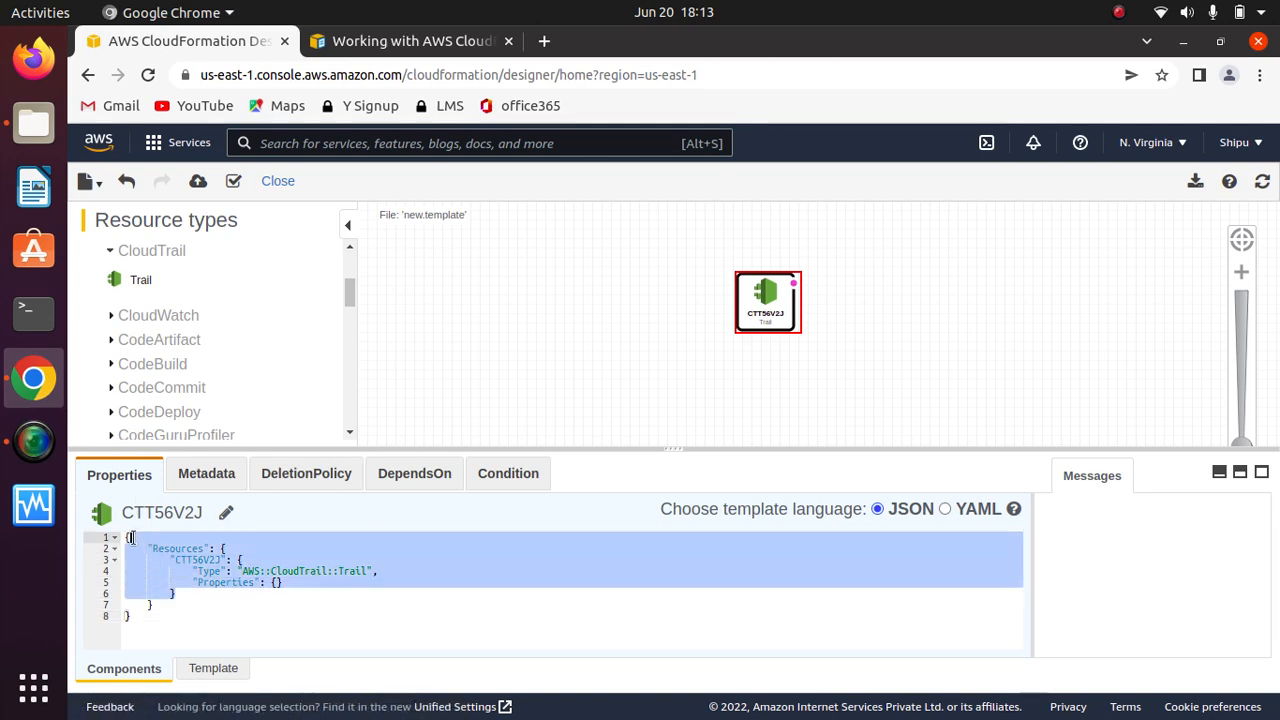
pyautogui.click(323, 613)
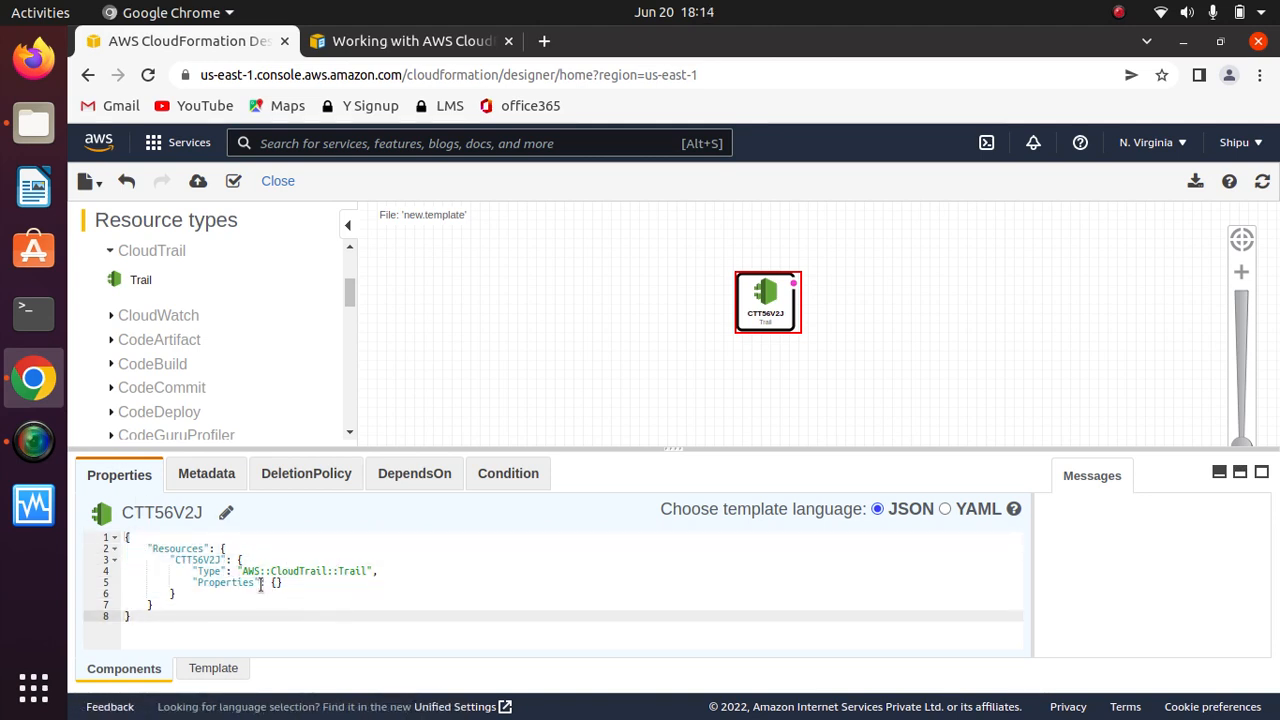
pyautogui.click(946, 510)
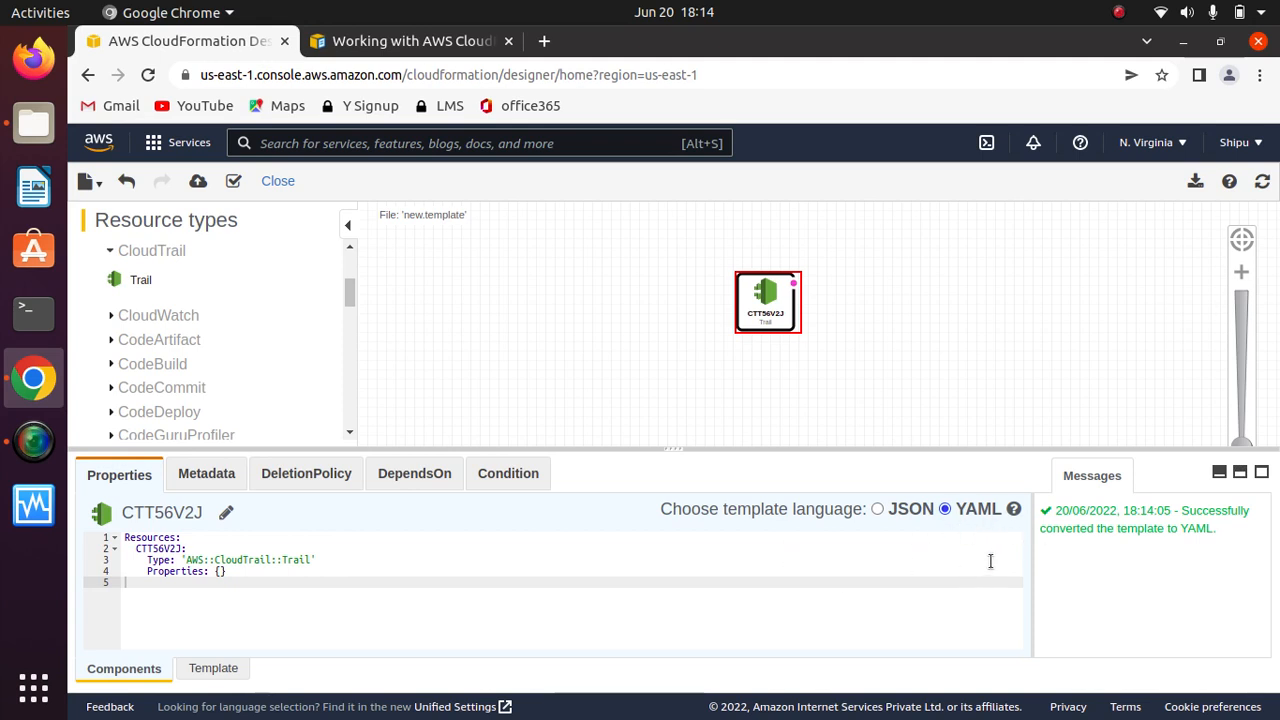
pyautogui.moveTo(237, 592); pyautogui.dragTo(124, 537)
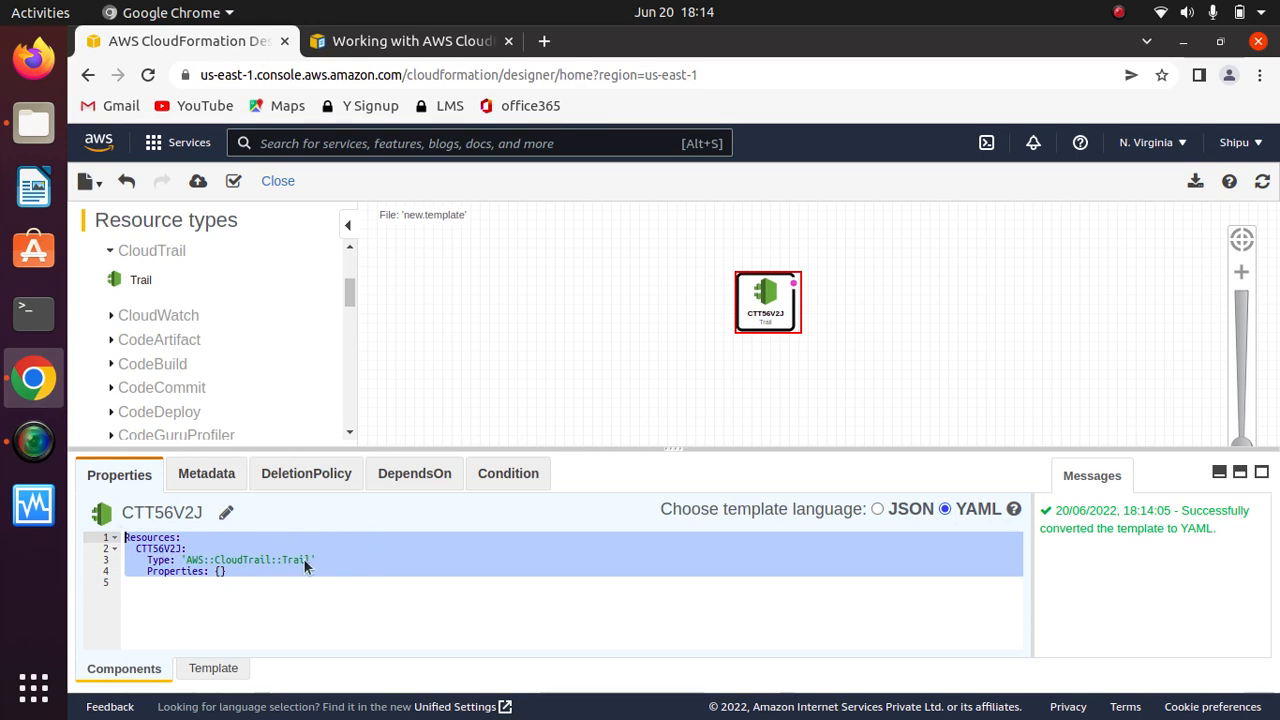
pyautogui.click(355, 559)
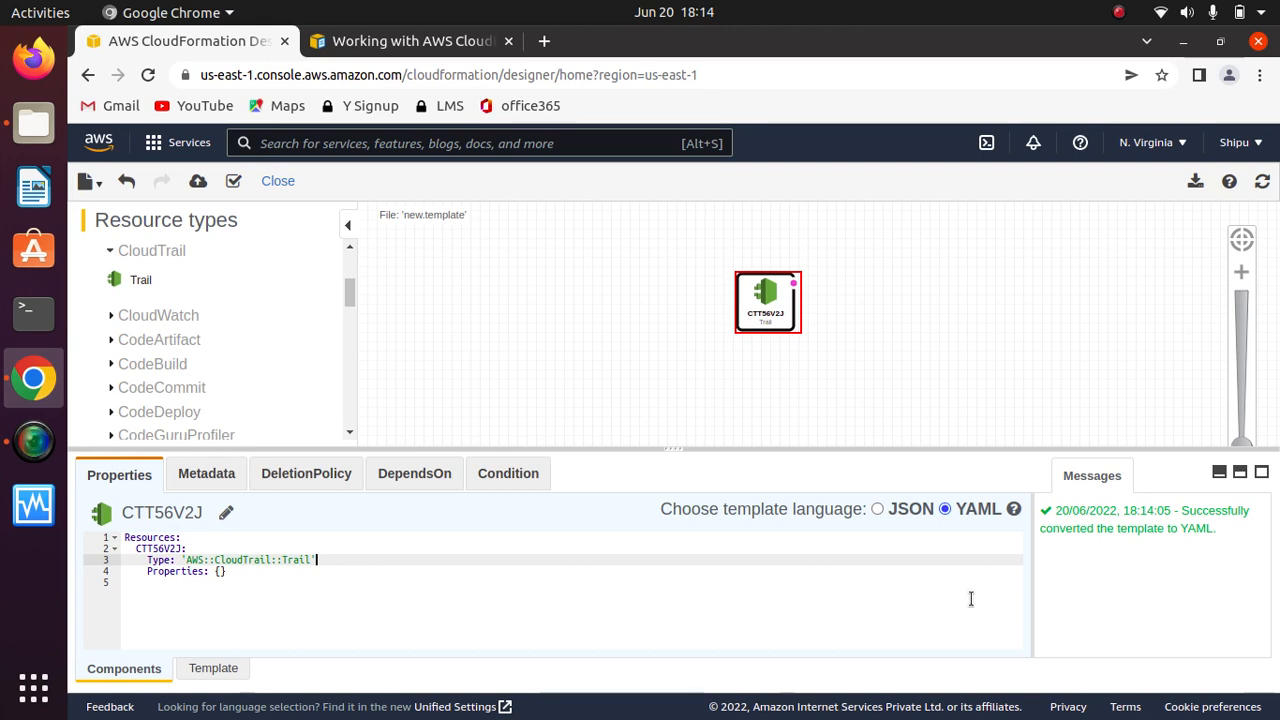
pyautogui.click(877, 509)
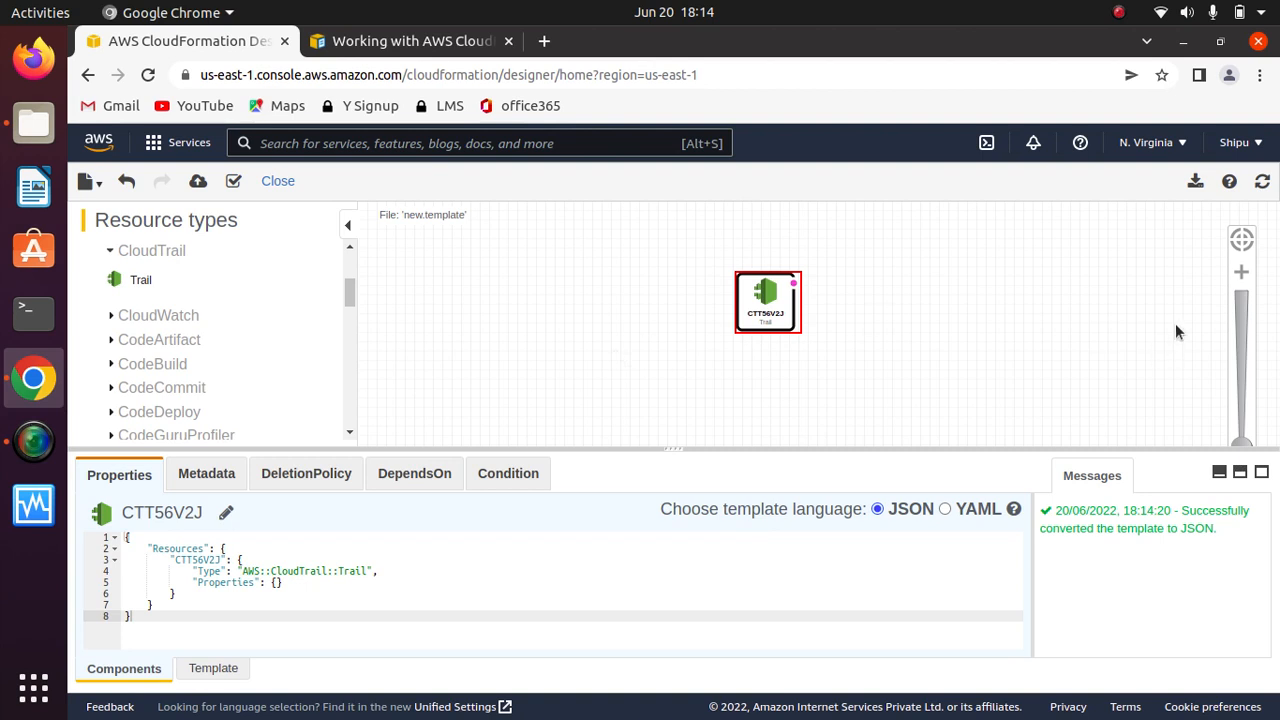
# Leave Designer without saving, return to the Create stack page and collapse the CloudFormation side navigation
pyautogui.click(88, 75)
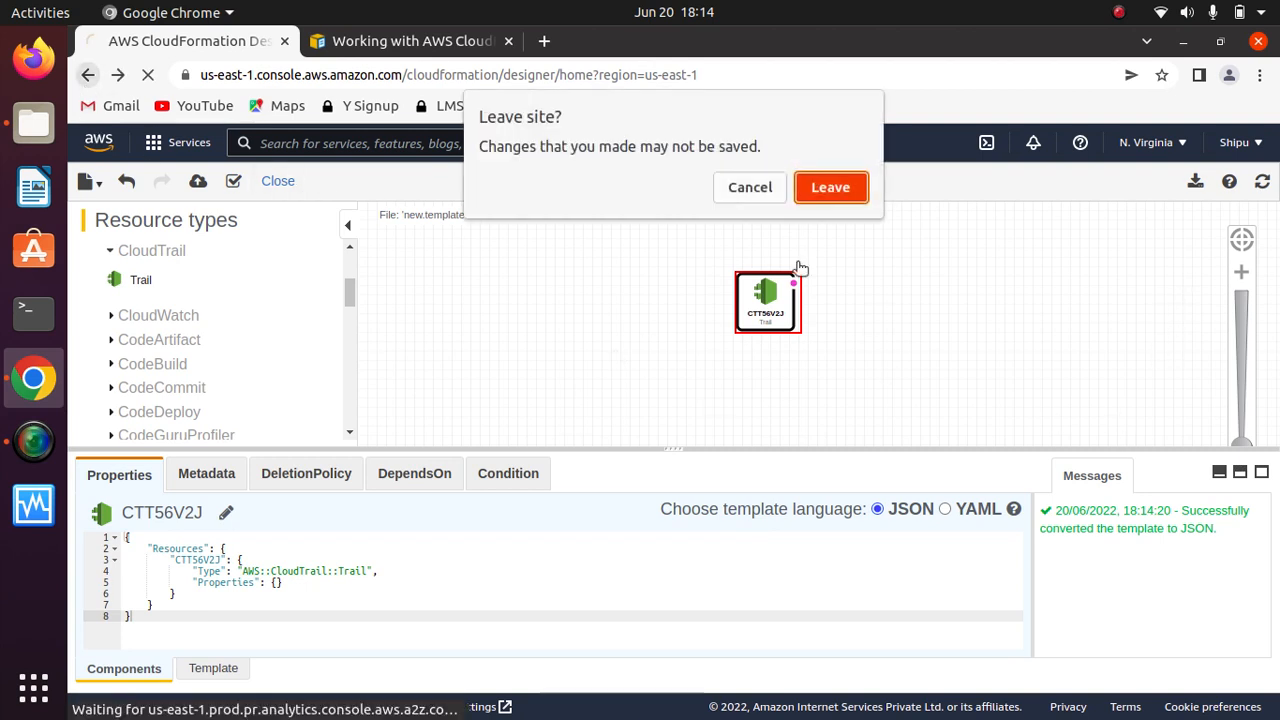
pyautogui.click(830, 187)
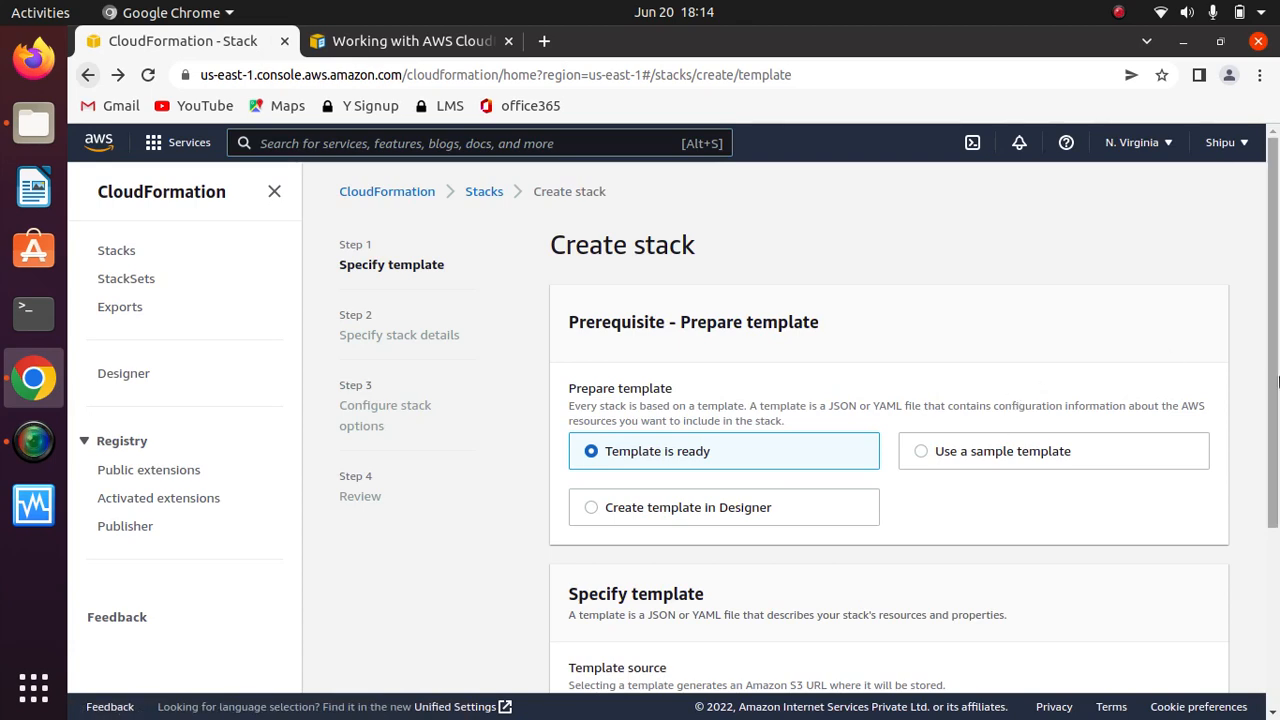
pyautogui.moveTo(1278, 380); pyautogui.dragTo(1273, 408)
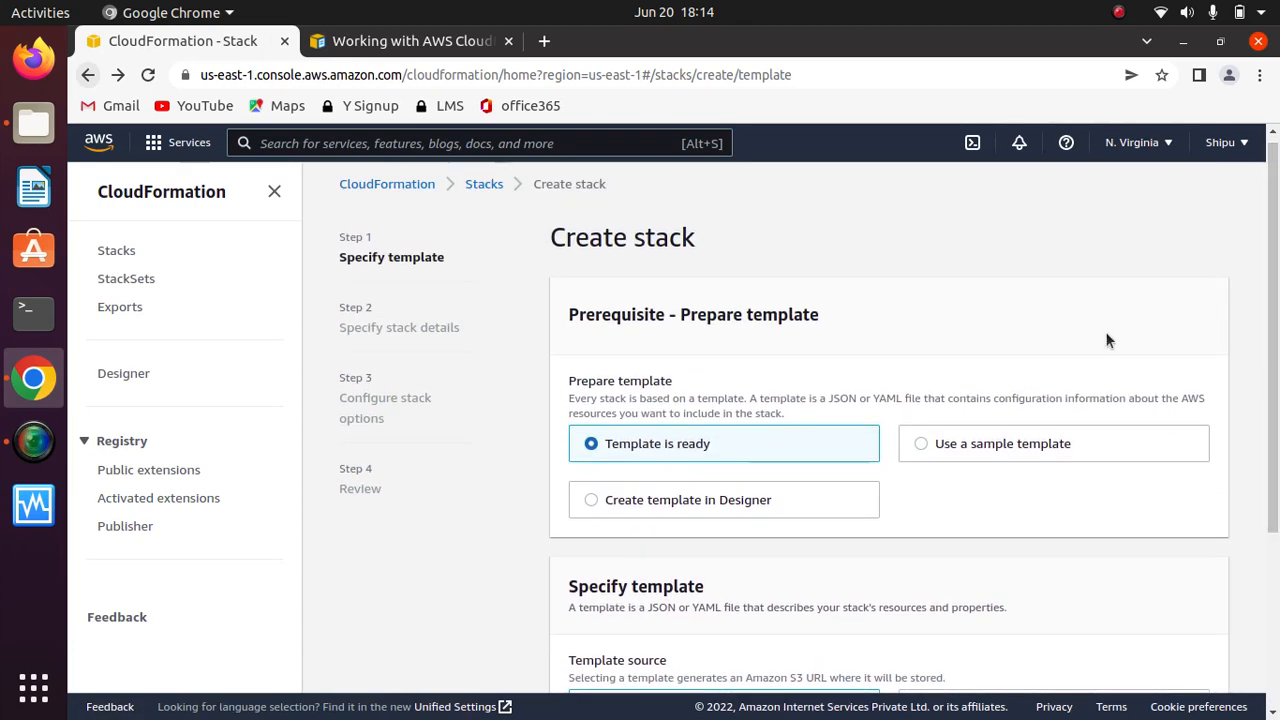
pyautogui.click(273, 192)
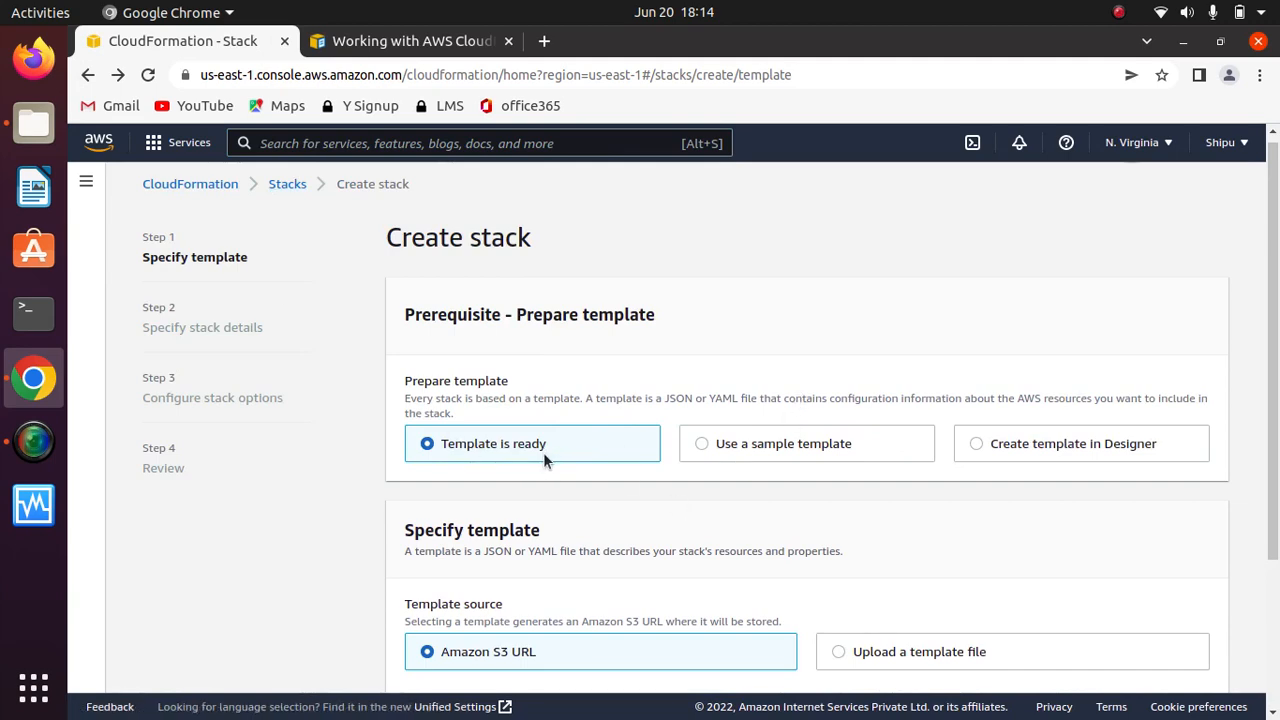
# Switch to the Files app and open 0-just-ec2.yaml from the cloudformation-sysops folder to view the whole template
pyautogui.click(22, 128)
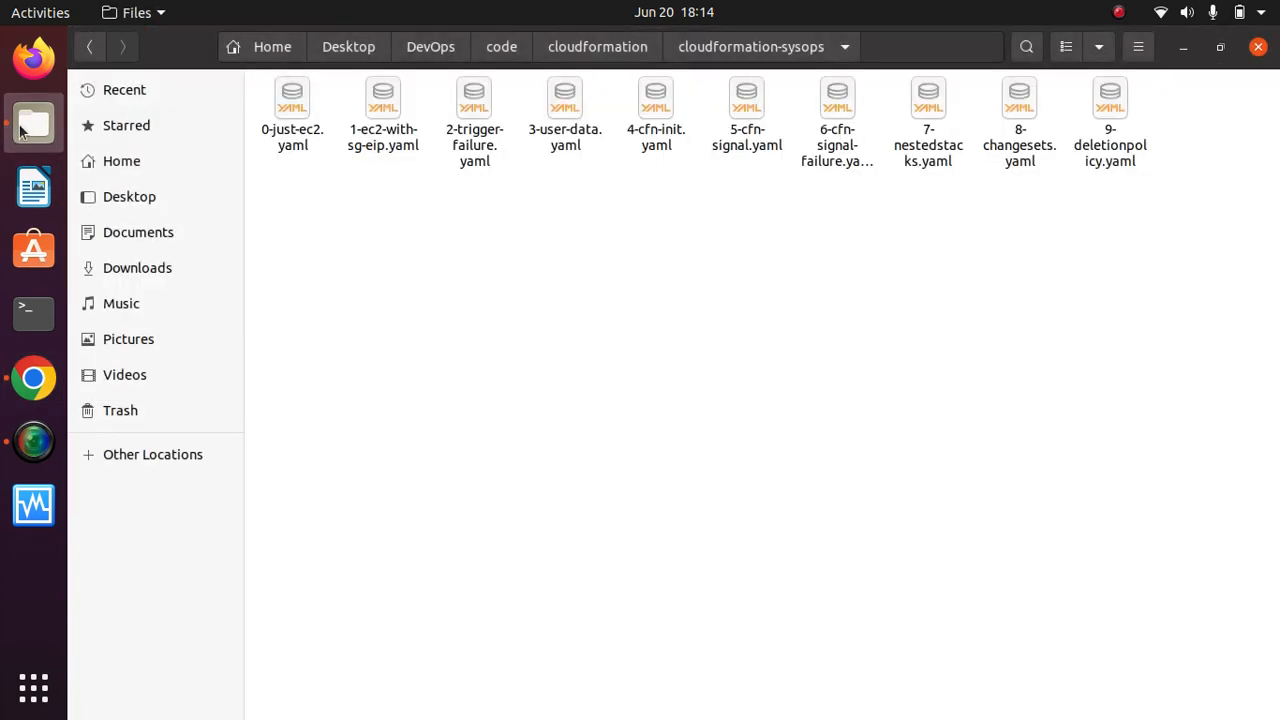
pyautogui.doubleClick(293, 125)
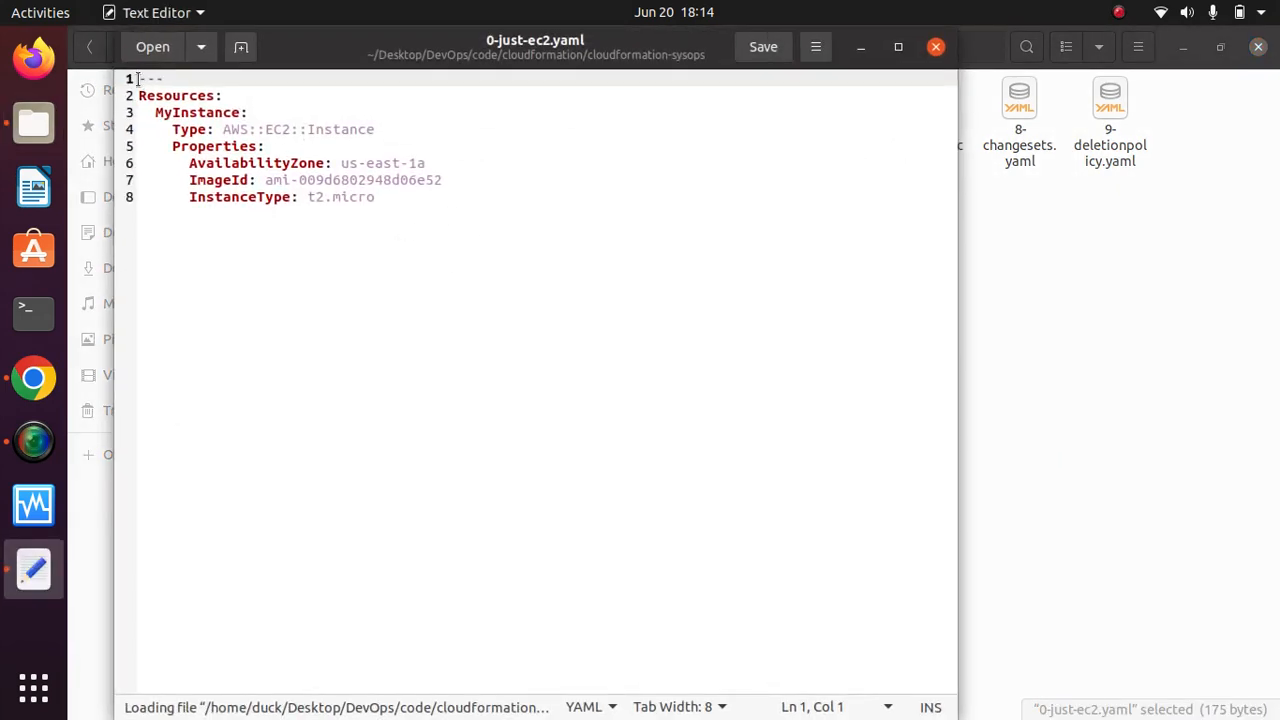
pyautogui.moveTo(143, 88); pyautogui.dragTo(423, 206)
pyautogui.click(392, 270)
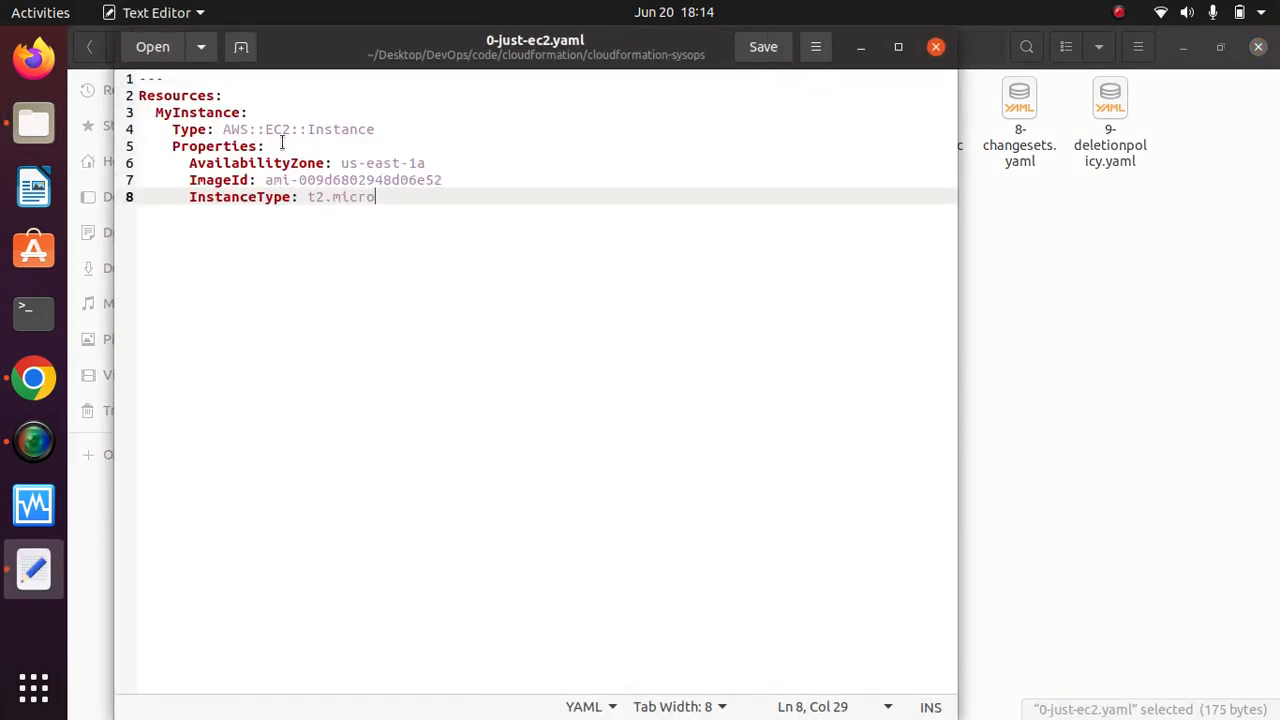
# Examine the Resources section, the MyInstance resource name and its Type line in the 0-just-ec2.yaml template
pyautogui.moveTo(227, 94); pyautogui.dragTo(130, 93)
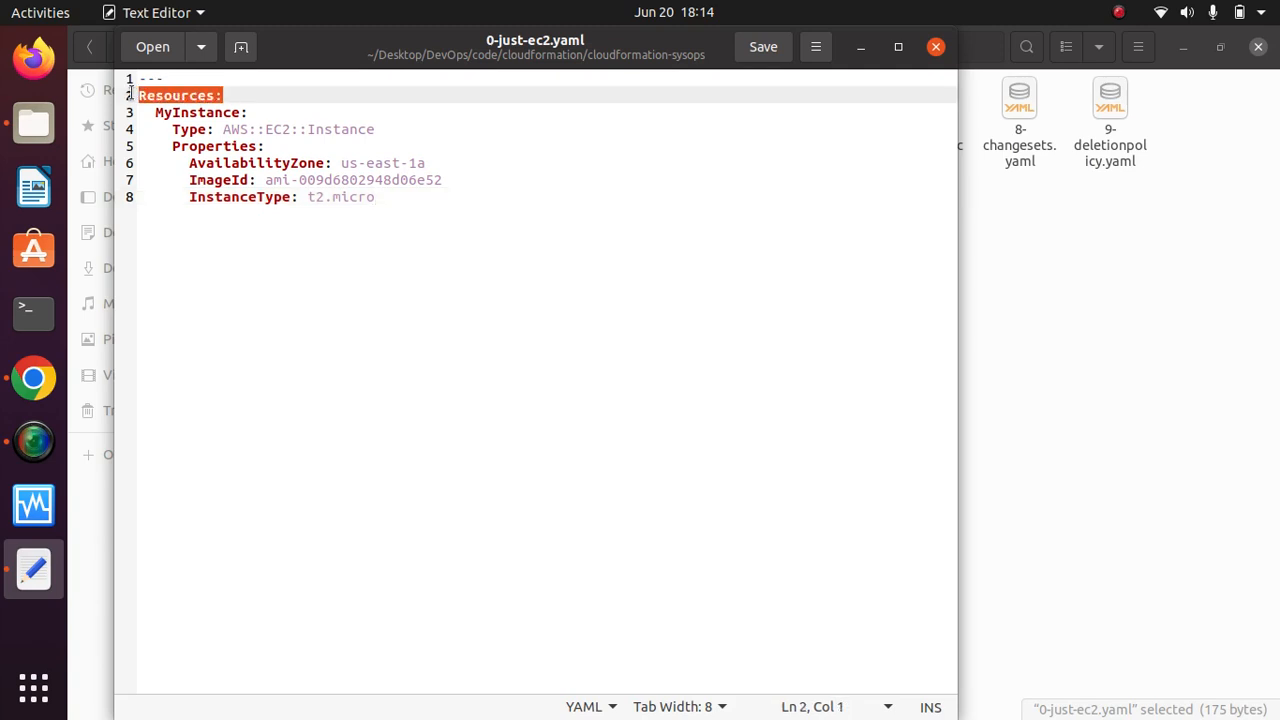
pyautogui.click(228, 95)
pyautogui.moveTo(250, 112); pyautogui.dragTo(139, 95)
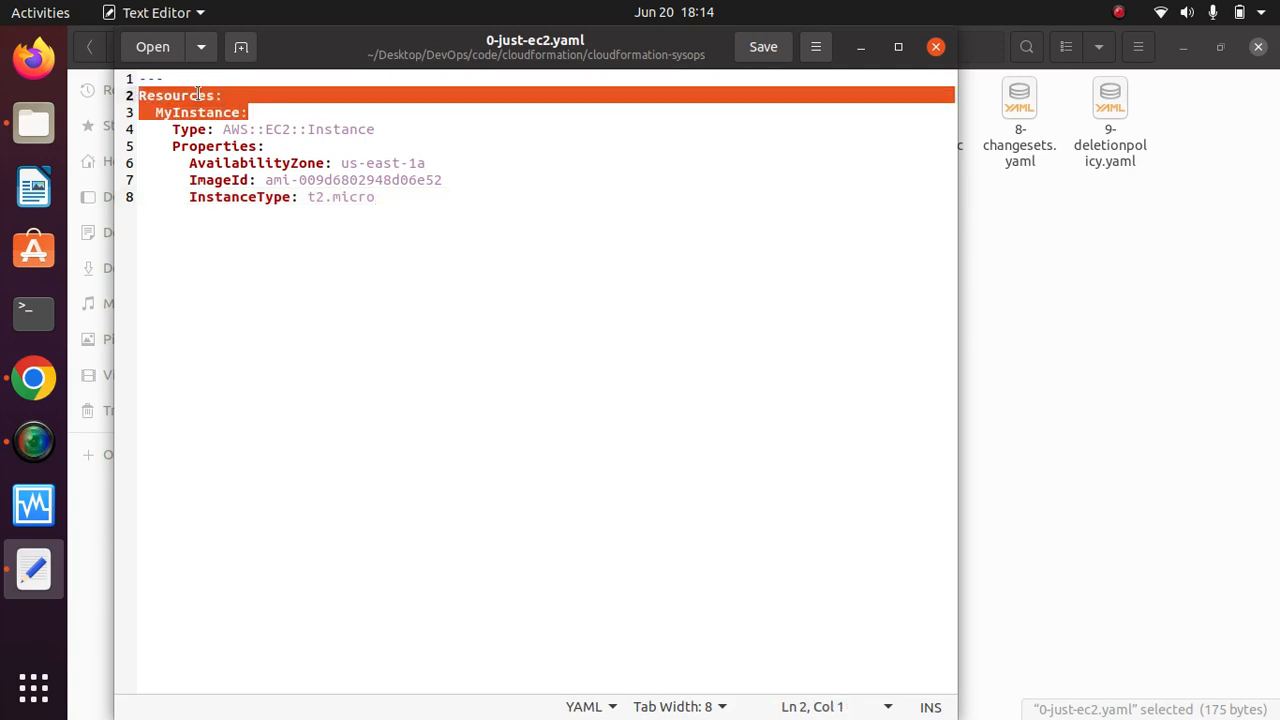
pyautogui.click(227, 94)
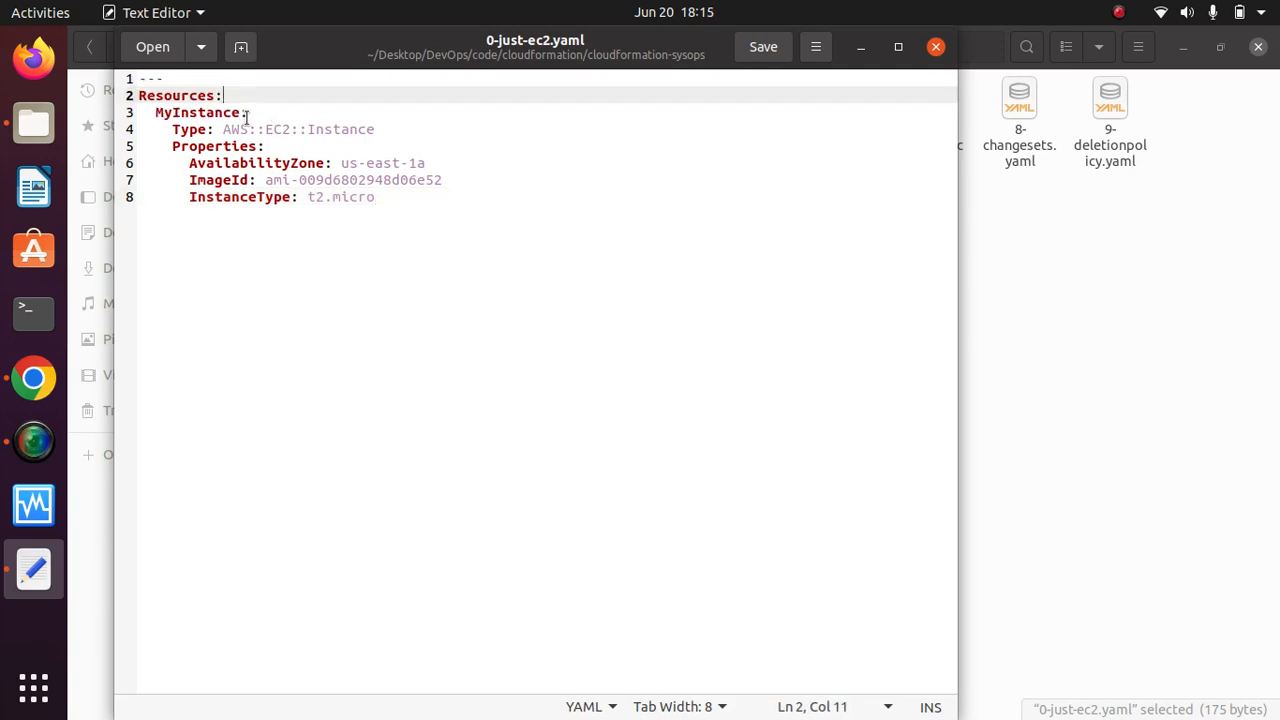
pyautogui.moveTo(247, 114); pyautogui.dragTo(155, 112)
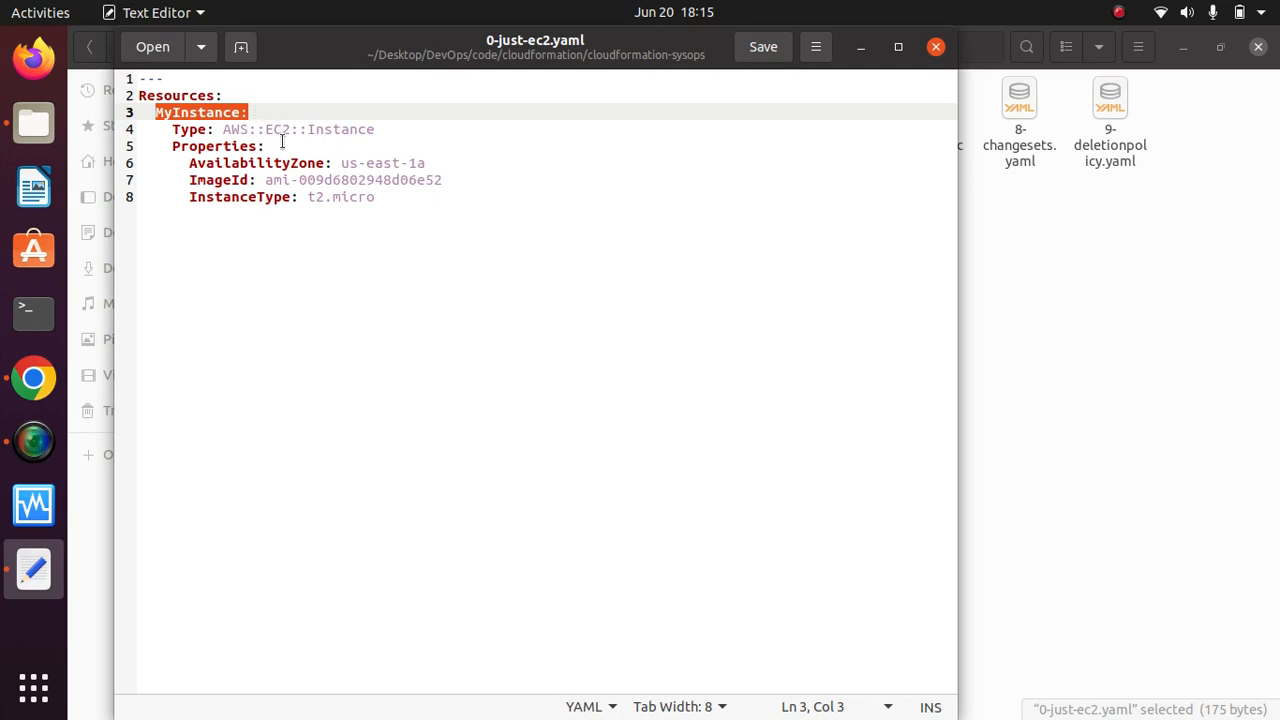
pyautogui.moveTo(170, 129); pyautogui.dragTo(427, 131)
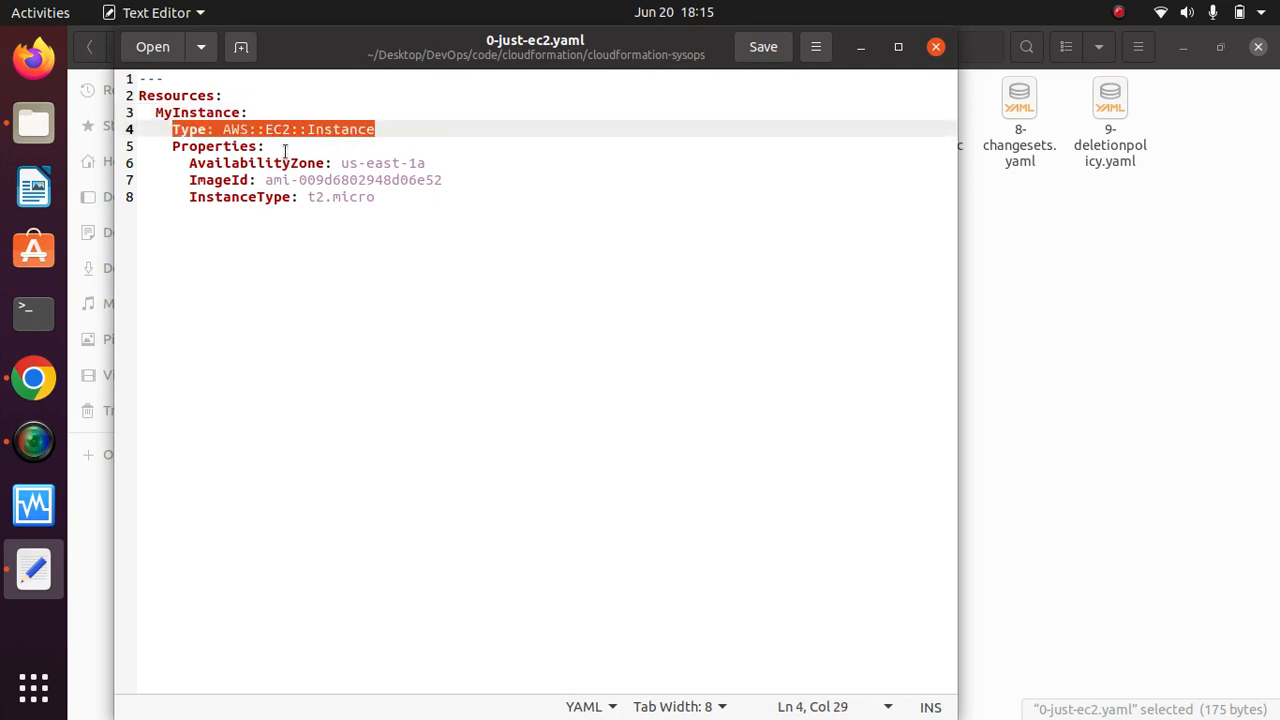
# Examine the Properties block of 0-just-ec2.yaml, and recheck the Resources section and the AWS::EC2::Instance type
pyautogui.moveTo(266, 146); pyautogui.dragTo(181, 146)
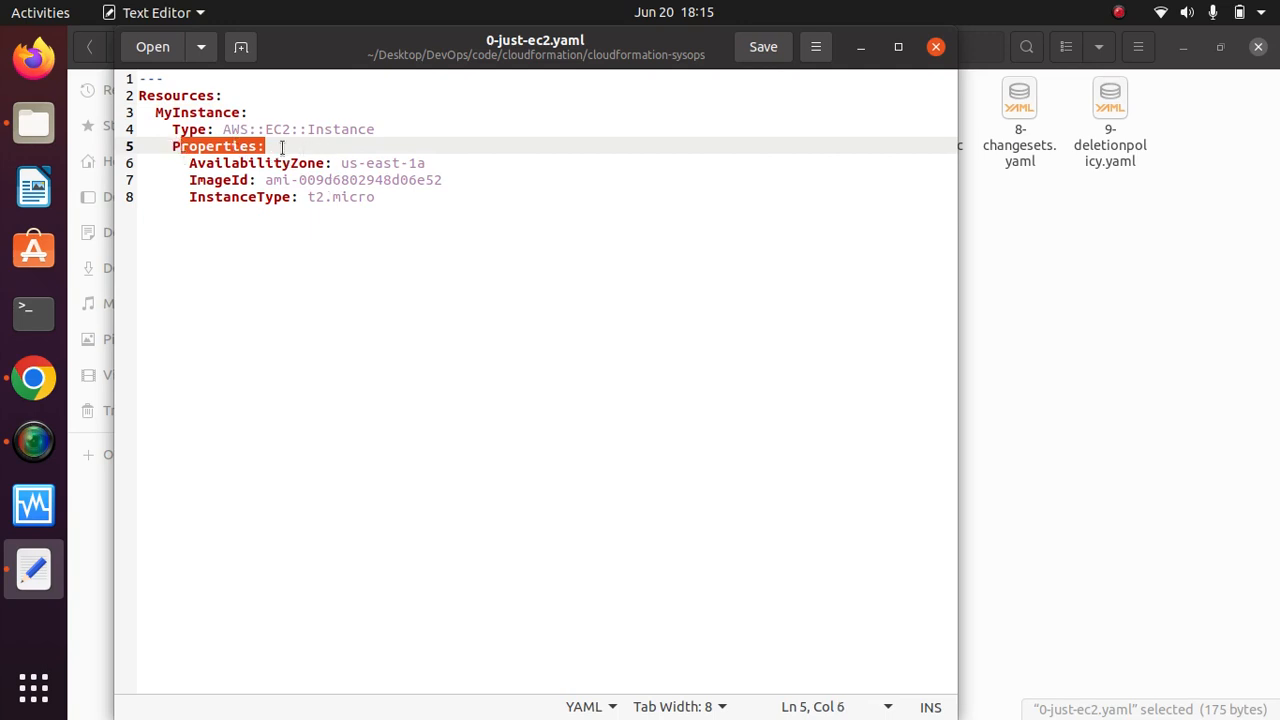
pyautogui.moveTo(198, 168); pyautogui.dragTo(412, 212)
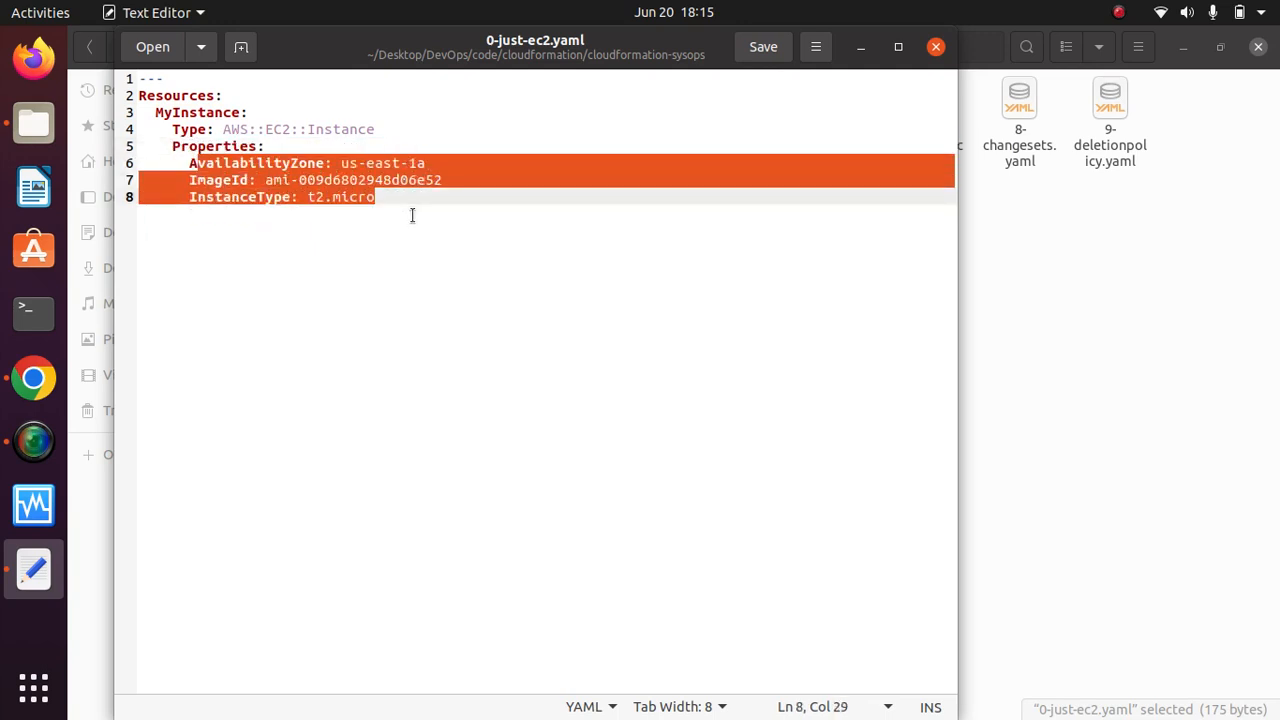
pyautogui.click(441, 230)
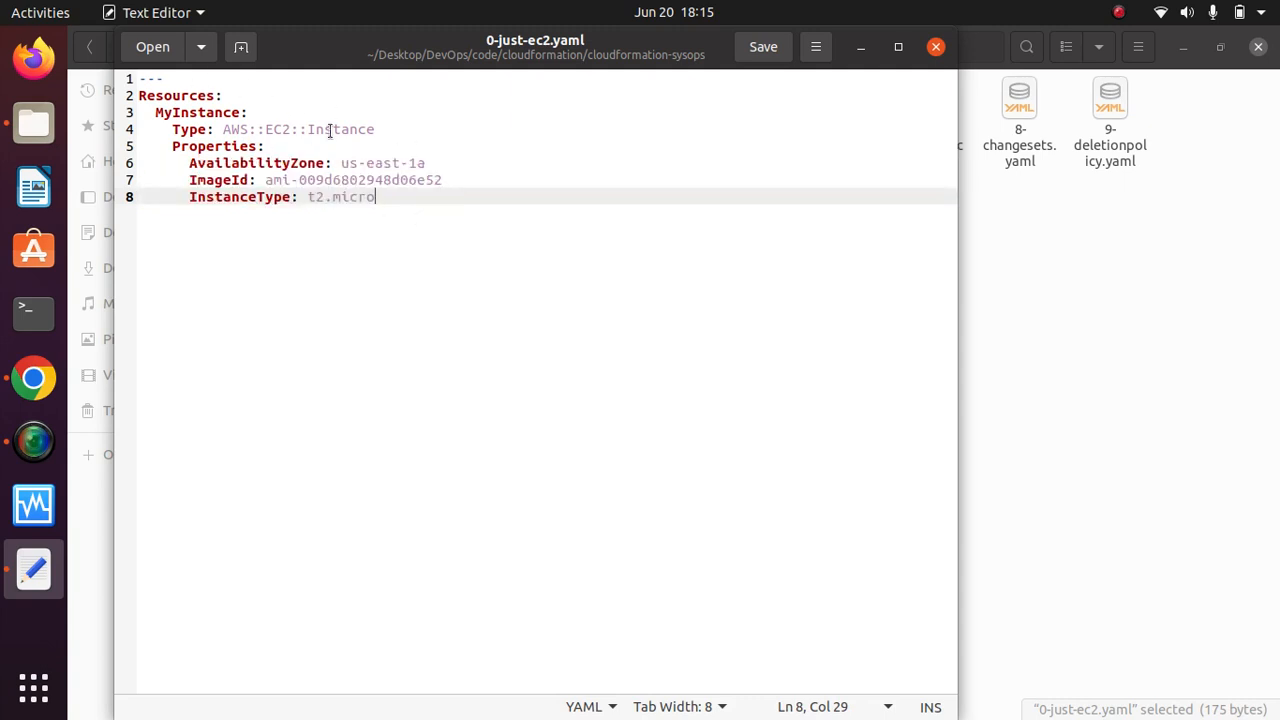
pyautogui.moveTo(223, 95); pyautogui.dragTo(141, 95)
pyautogui.click(242, 97)
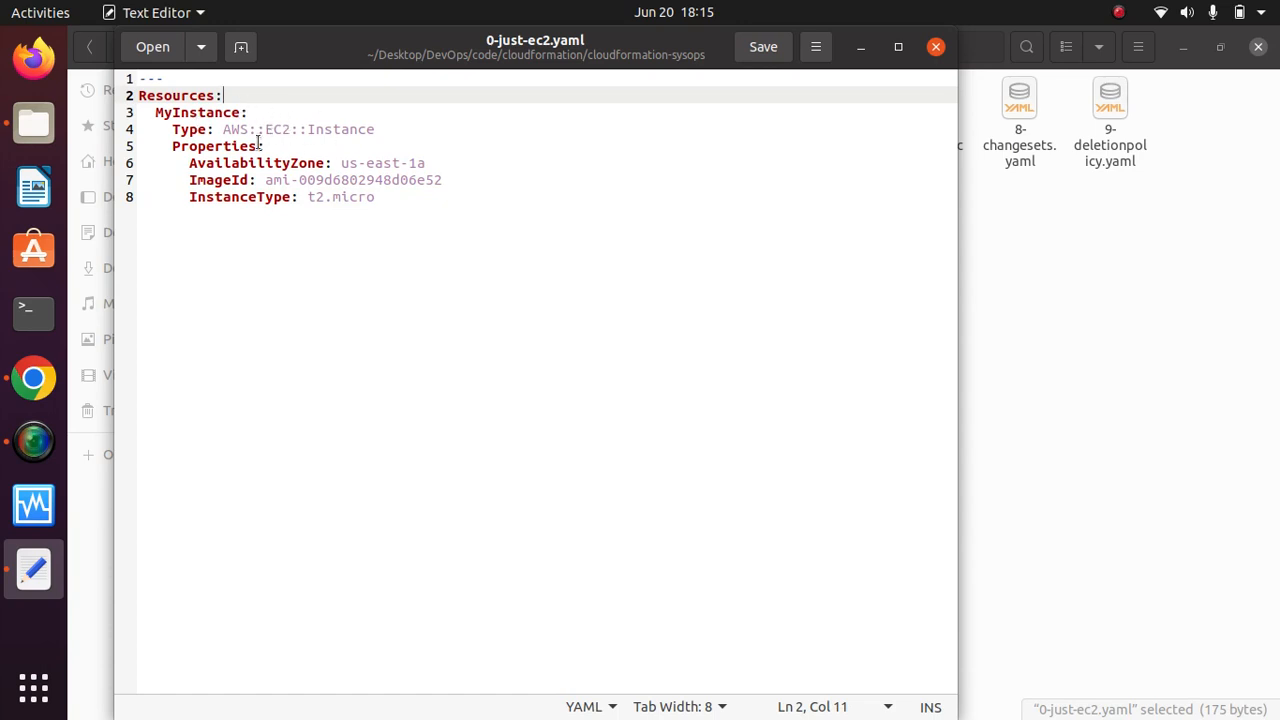
pyautogui.moveTo(388, 133); pyautogui.dragTo(237, 137)
pyautogui.click(184, 158)
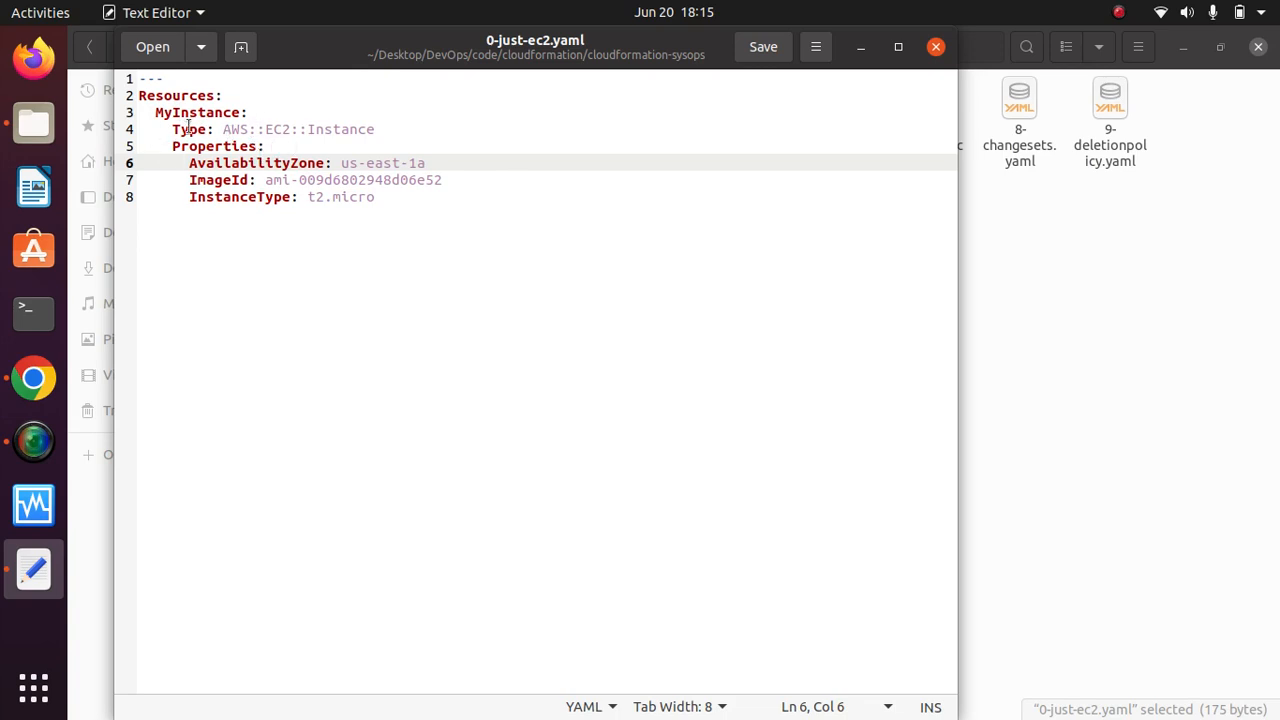
pyautogui.moveTo(380, 129); pyautogui.dragTo(231, 130)
pyautogui.click(345, 148)
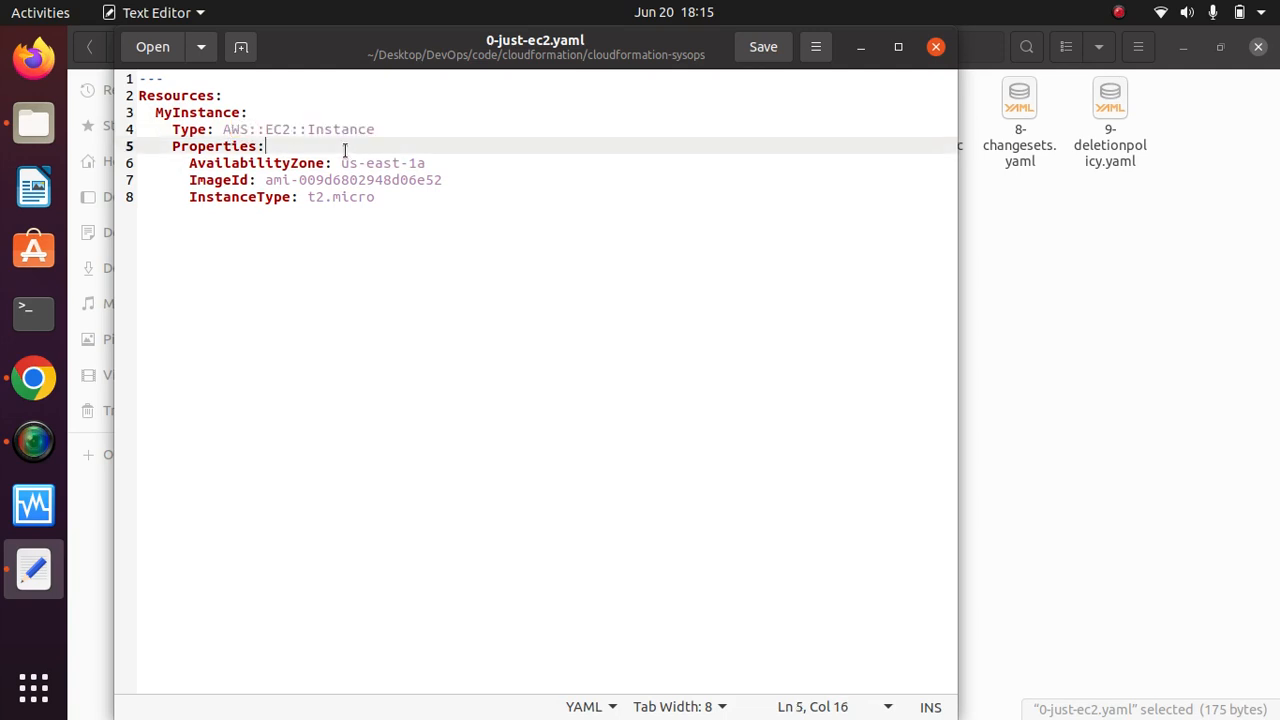
# Examine the AvailabilityZone, ImageId and InstanceType values in the template and close the file
pyautogui.moveTo(430, 163); pyautogui.dragTo(341, 163)
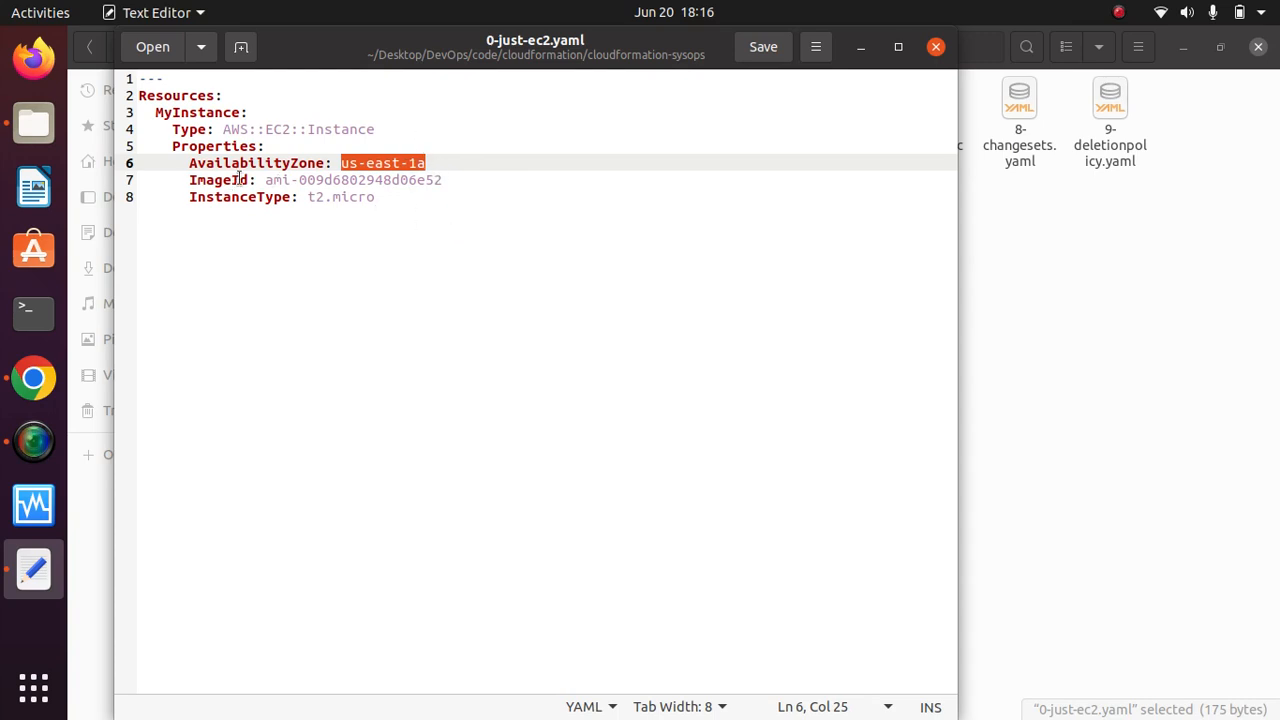
pyautogui.moveTo(265, 180); pyautogui.dragTo(457, 180)
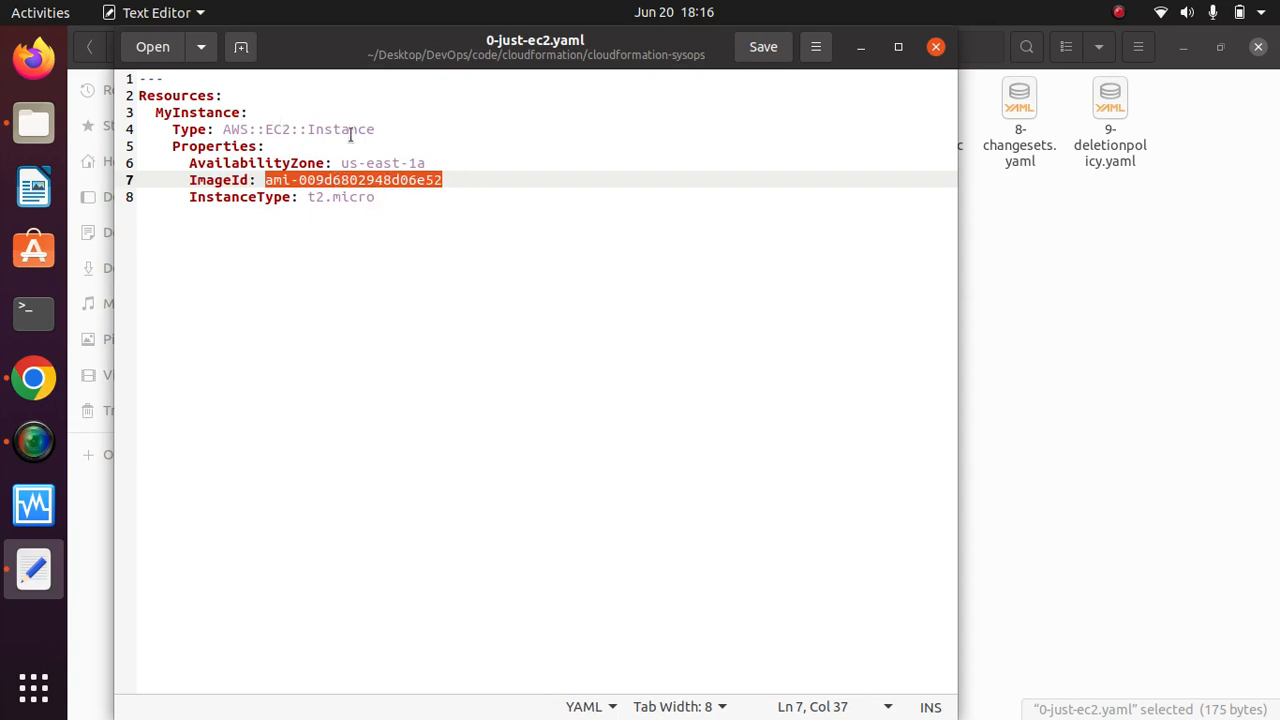
pyautogui.click(303, 198)
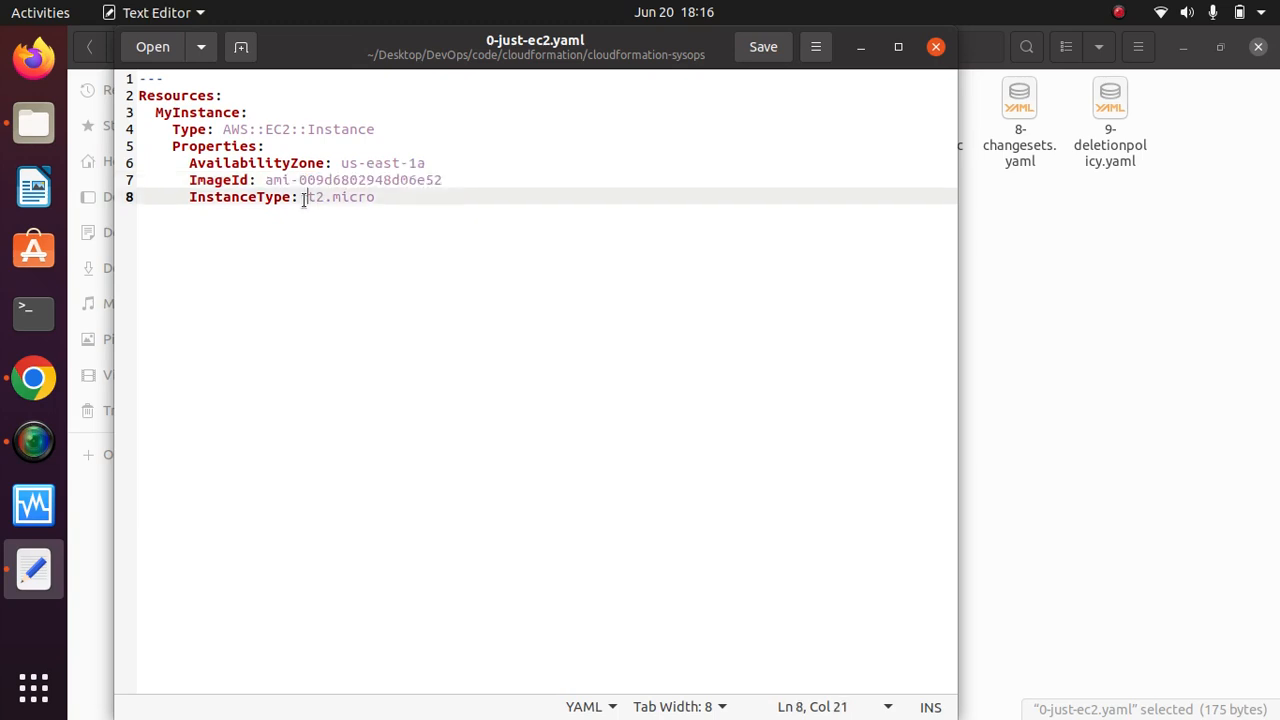
pyautogui.moveTo(305, 197); pyautogui.dragTo(388, 196)
pyautogui.click(425, 208)
pyautogui.click(936, 47)
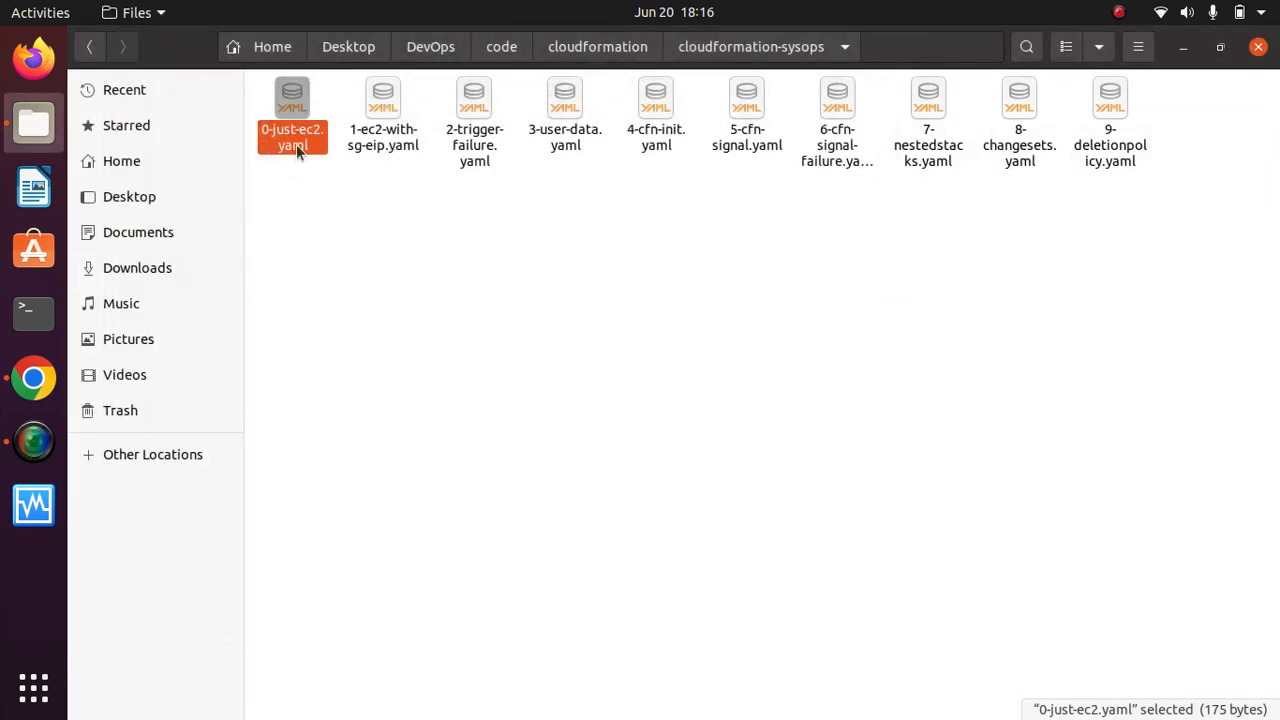
pyautogui.click(349, 274)
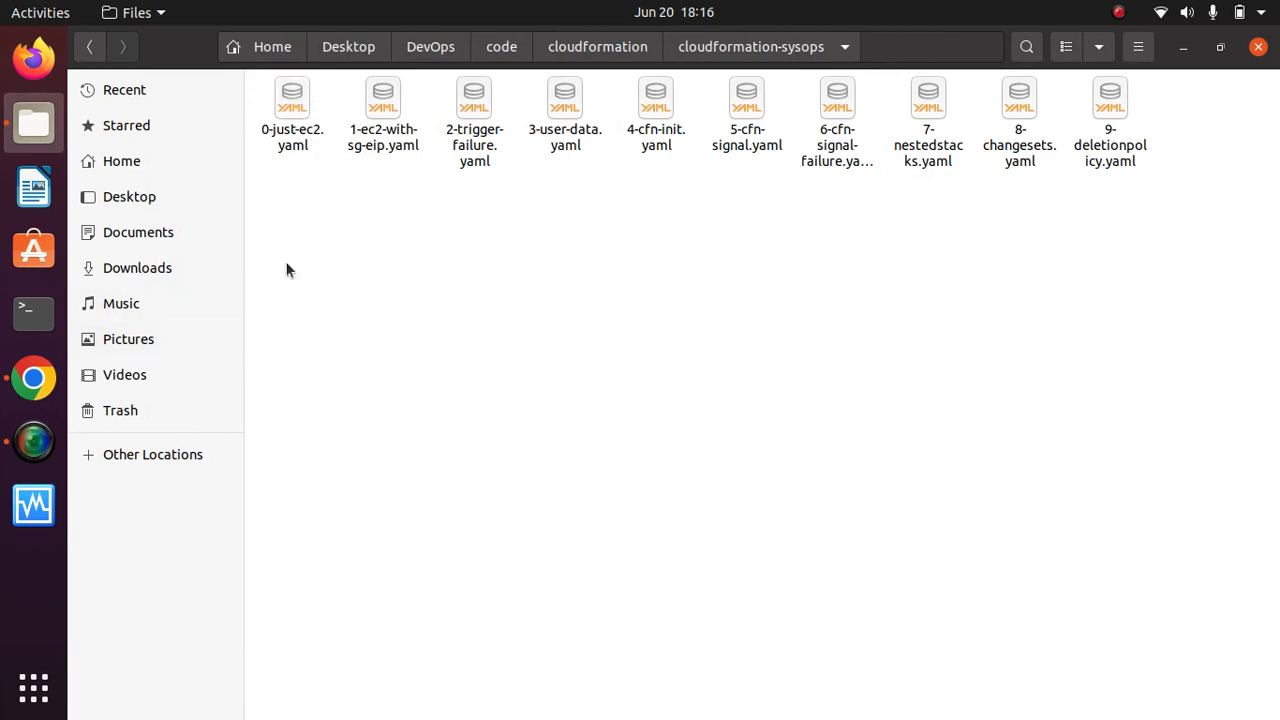
# Switch to Chrome and upload 0-just-ec2.yaml from the cloudformation-sysops folder as the stack's template file
pyautogui.click(33, 378)
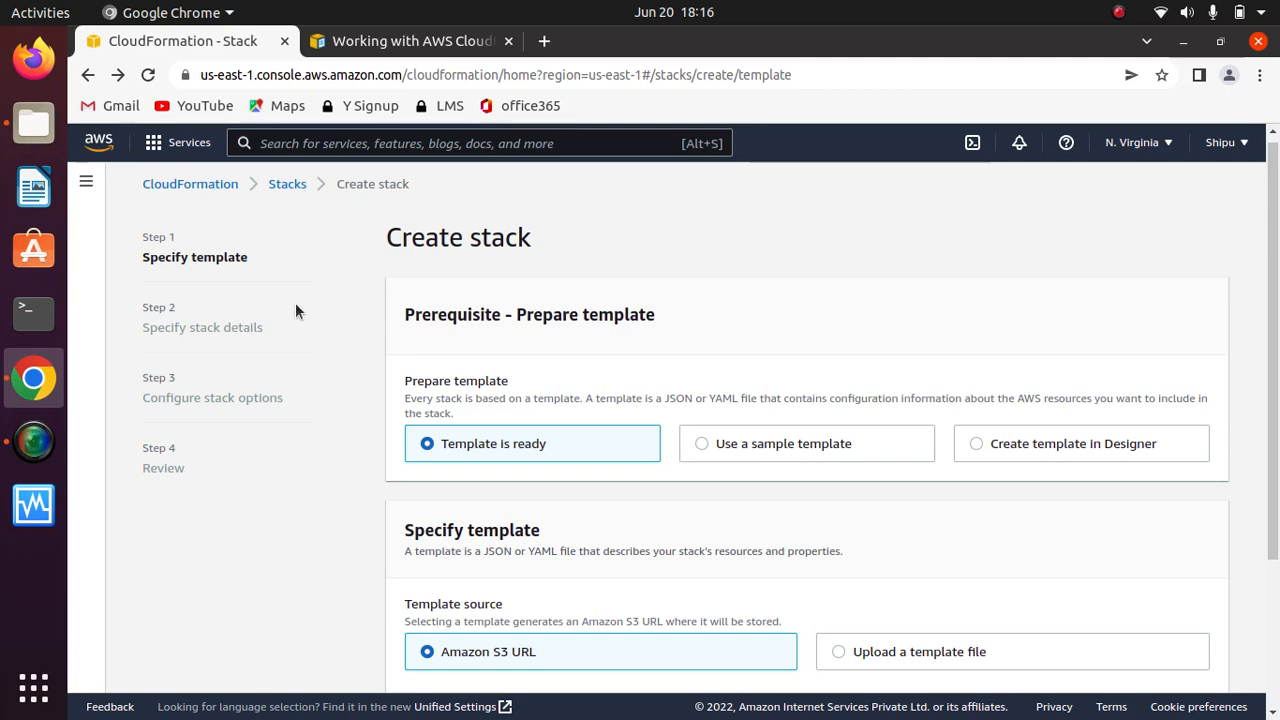
pyautogui.scroll(-5, 1276, 378)
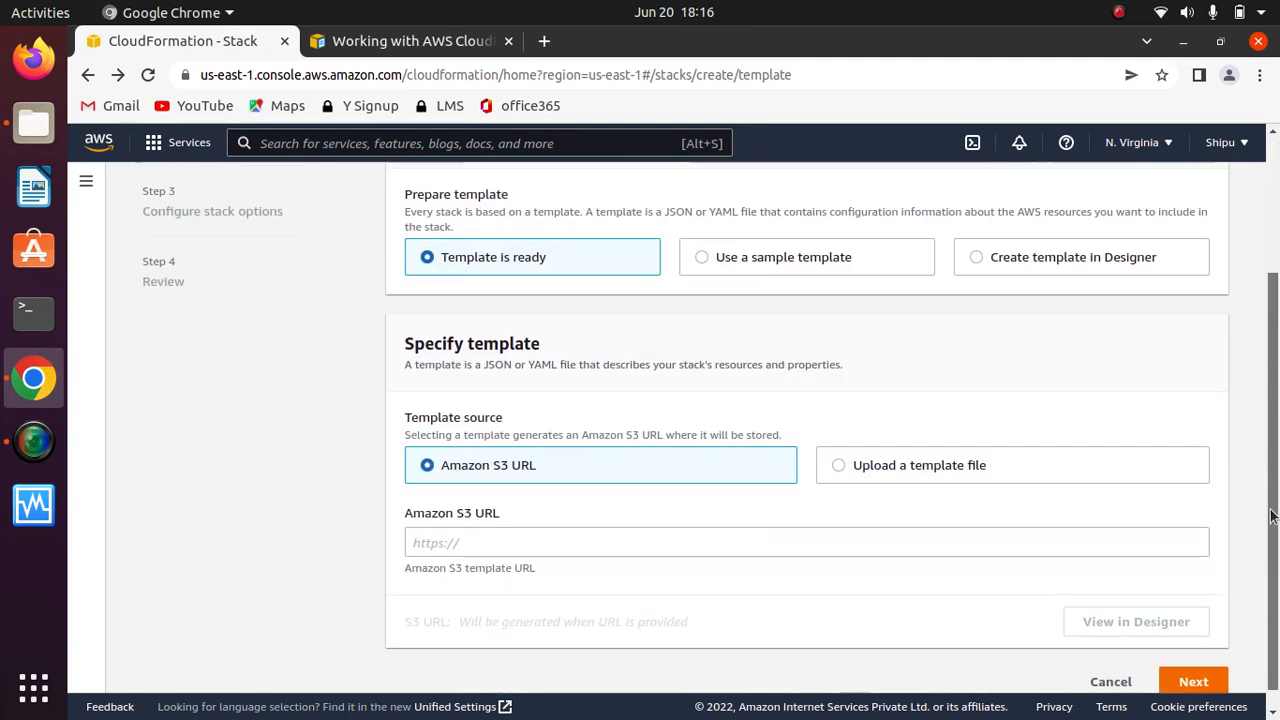
pyautogui.click(832, 451)
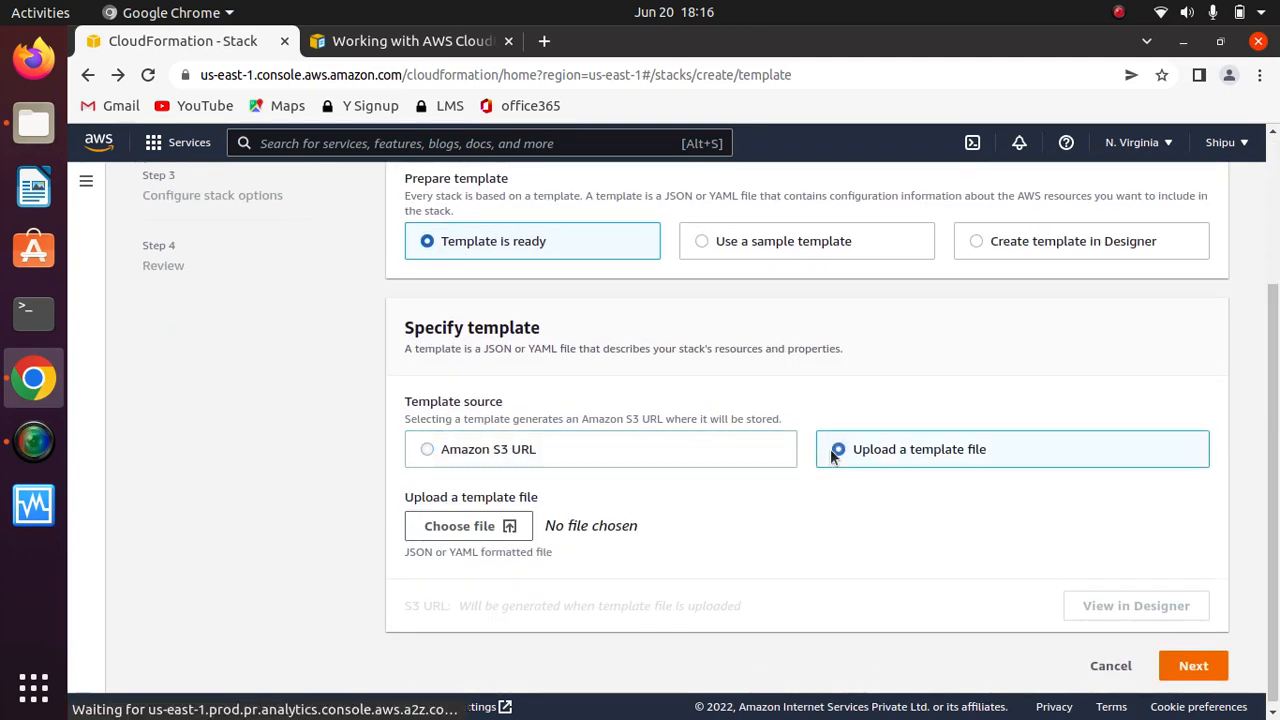
pyautogui.click(527, 530)
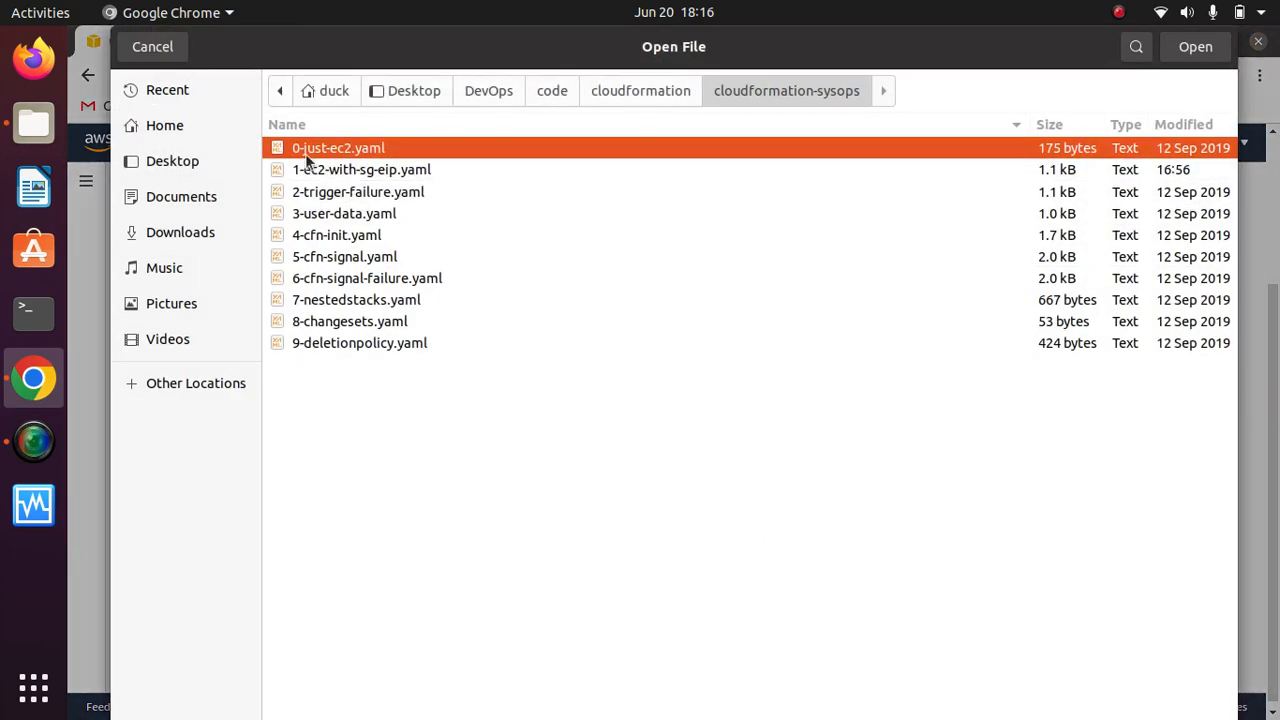
pyautogui.click(1192, 47)
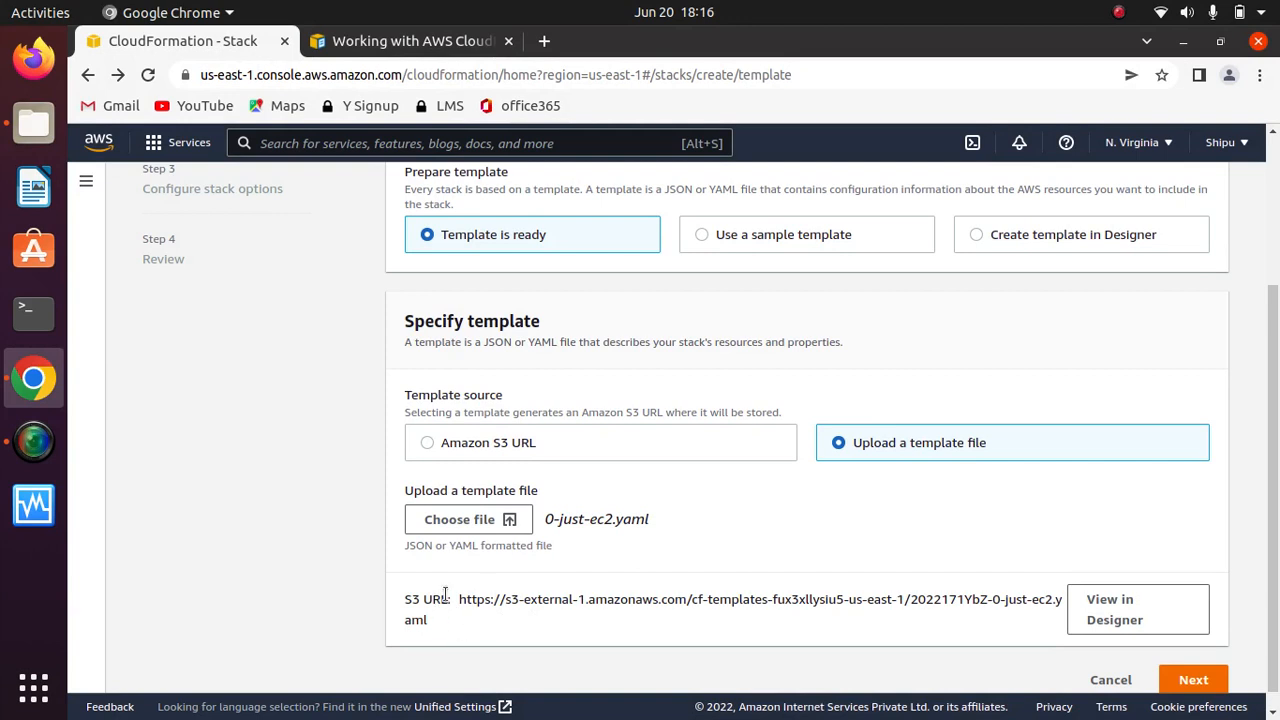
# Search the AWS console for s3 and open the S3 service in a new browser tab
pyautogui.click(458, 142)
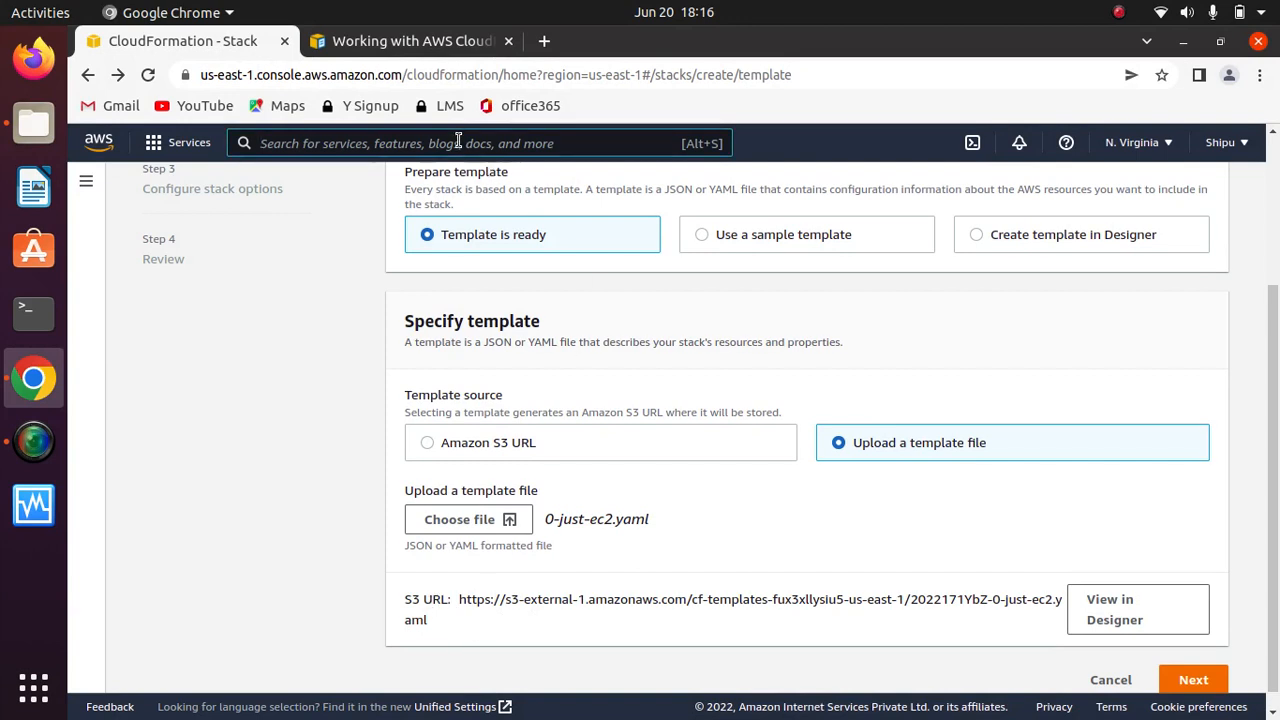
pyautogui.write('s3')
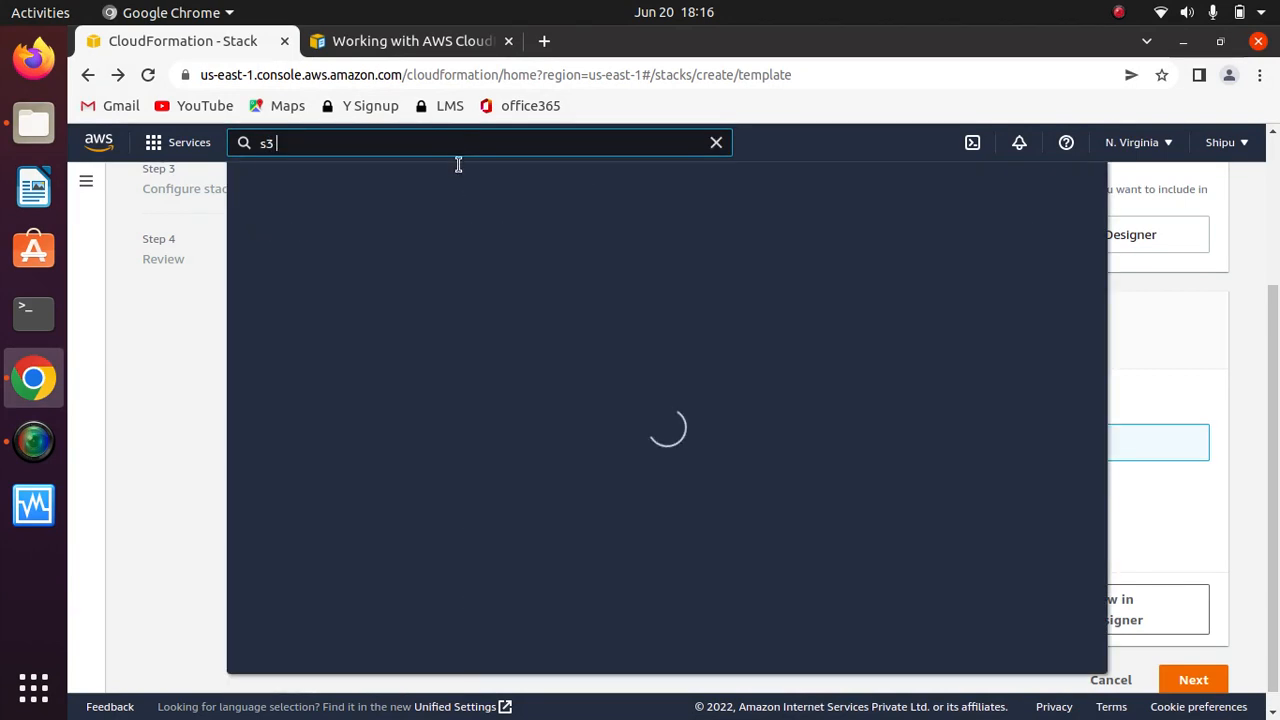
pyautogui.rightClick(518, 286)
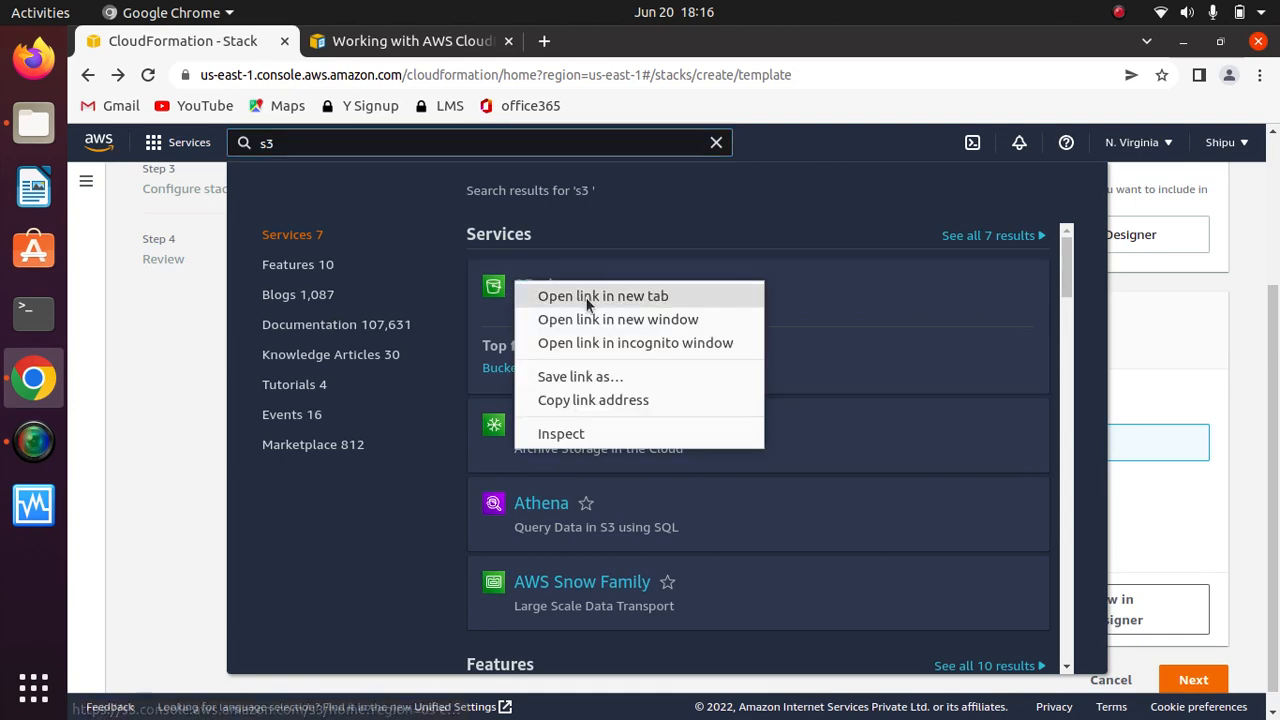
pyautogui.click(606, 294)
pyautogui.click(375, 38)
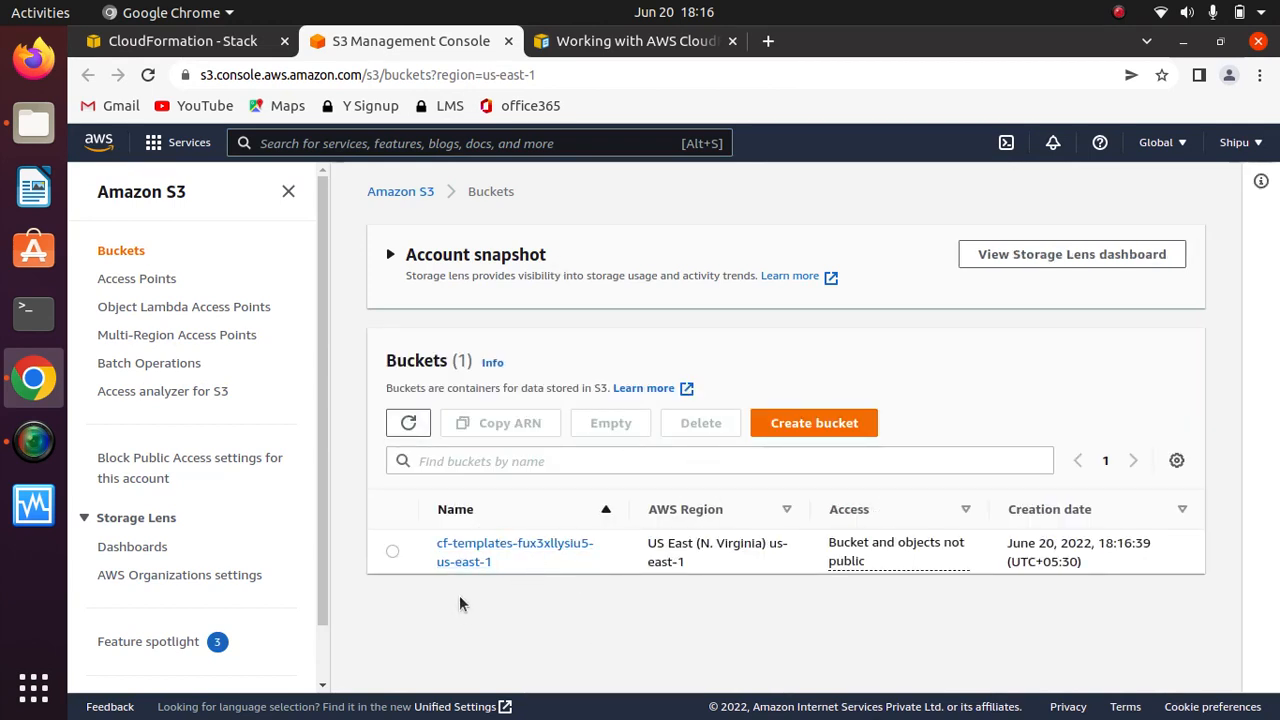
# View the uploaded template object in the cf-templates bucket and return to the Create stack page
pyautogui.click(496, 553)
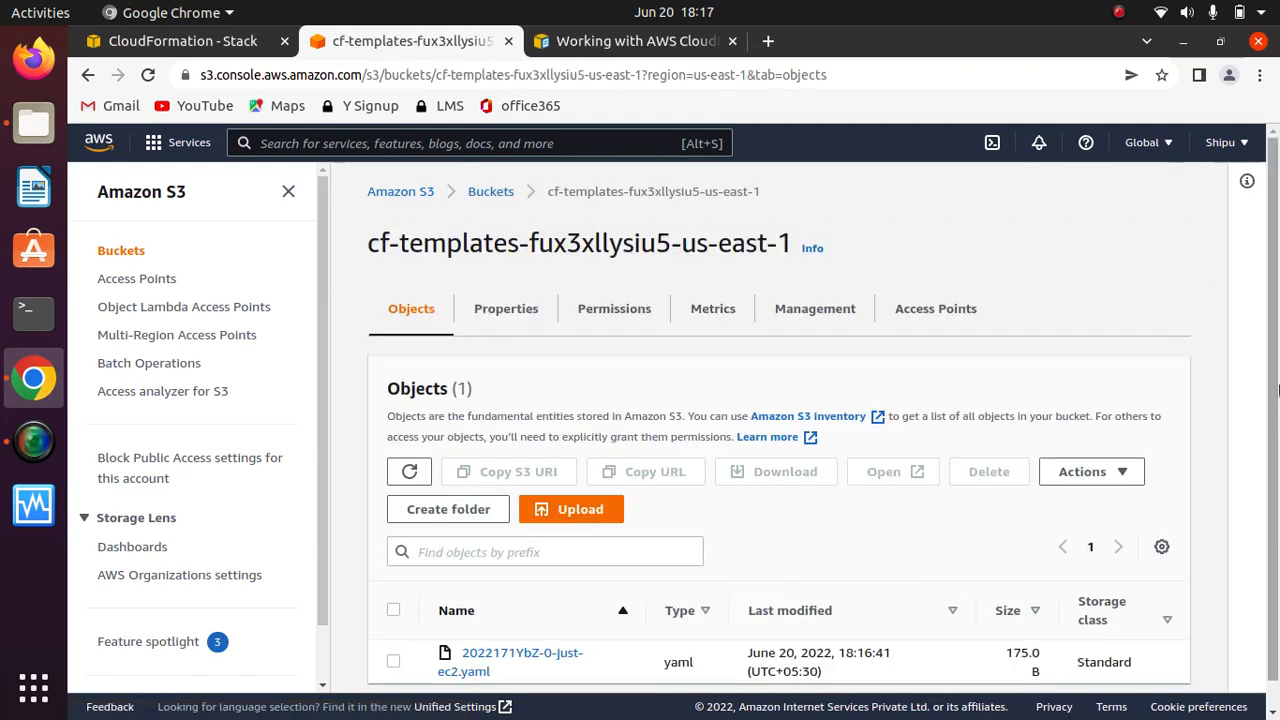
pyautogui.scroll(-1, 415, 625)
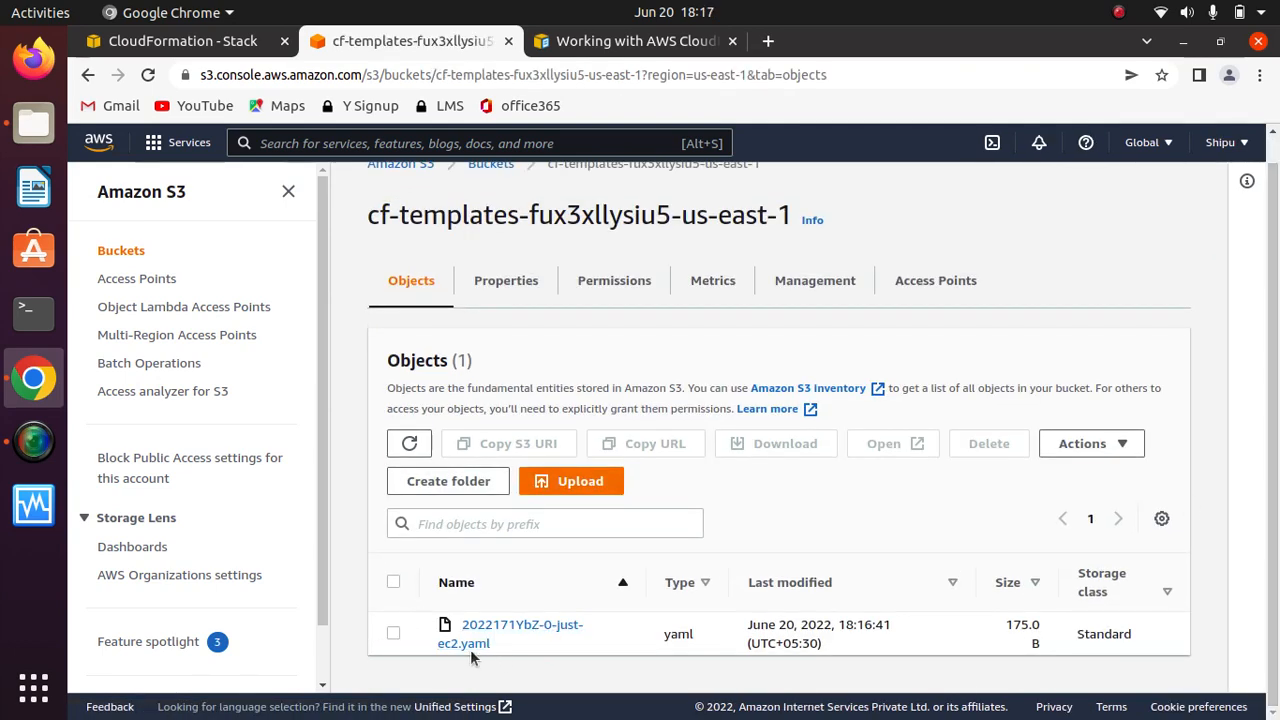
pyautogui.click(183, 45)
pyautogui.click(145, 350)
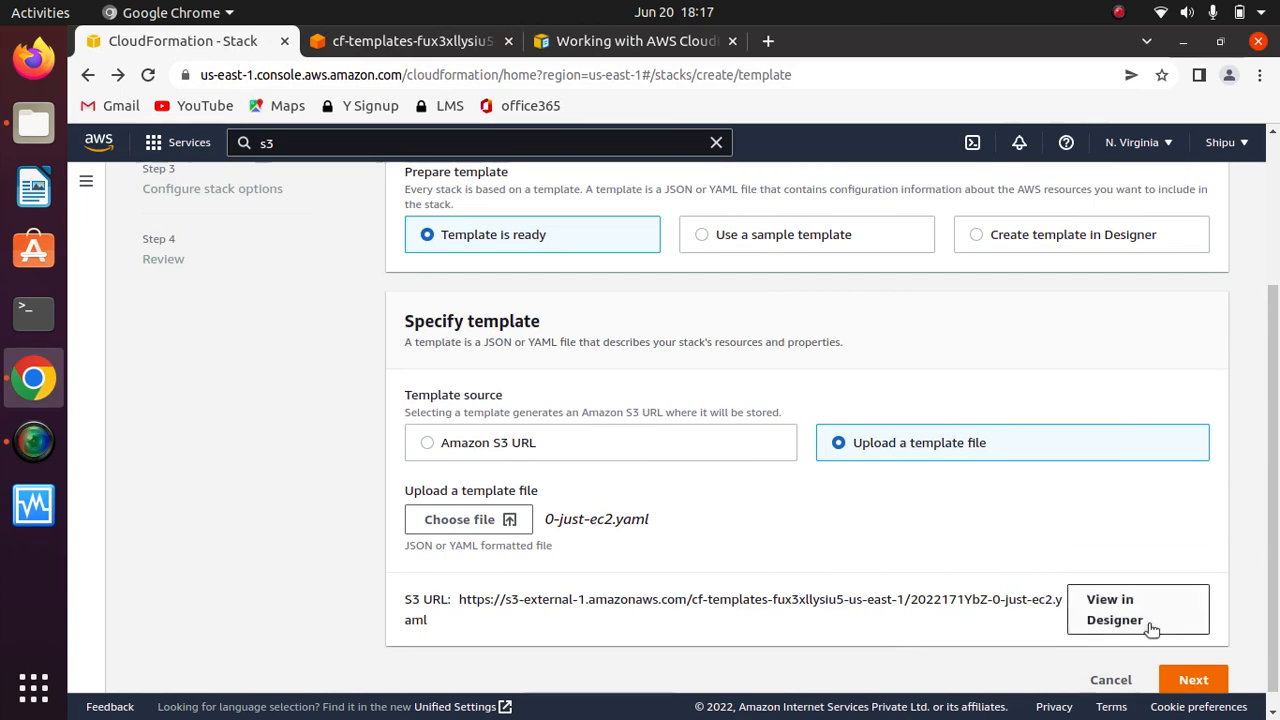
# Continue to the stack details, name the stack firstCF and proceed to the stack options
pyautogui.click(1192, 679)
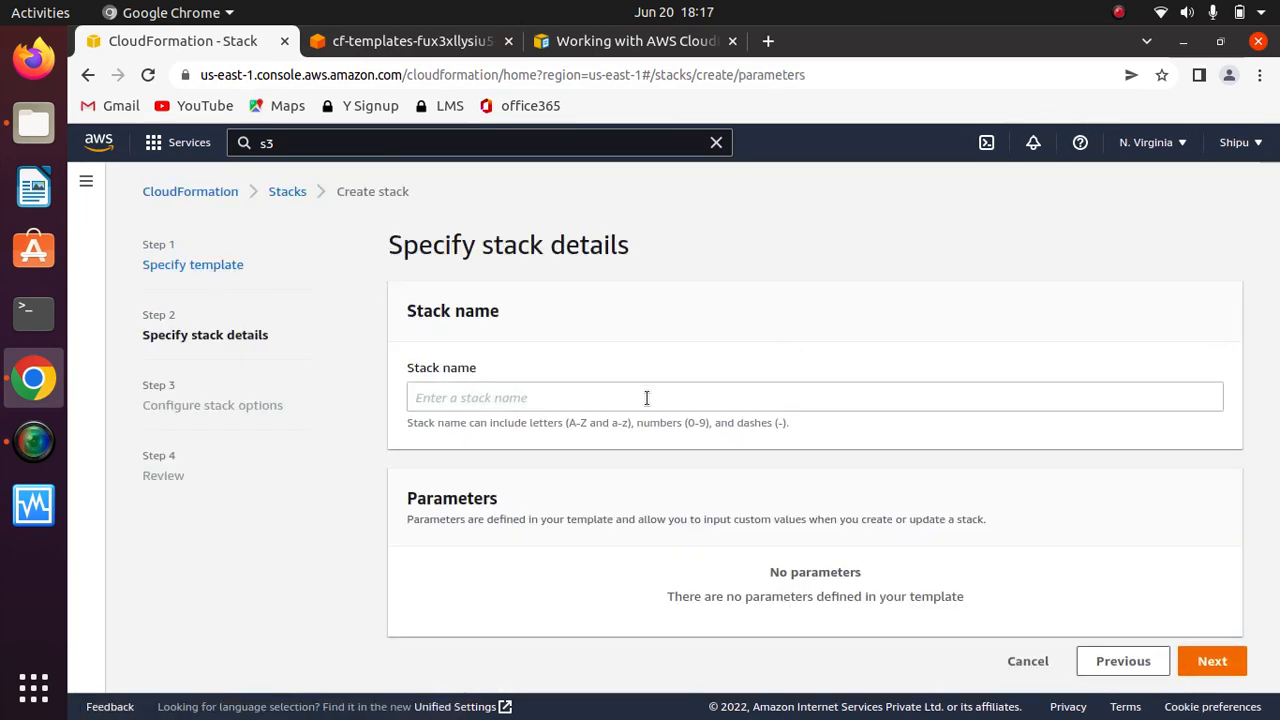
pyautogui.click(544, 396)
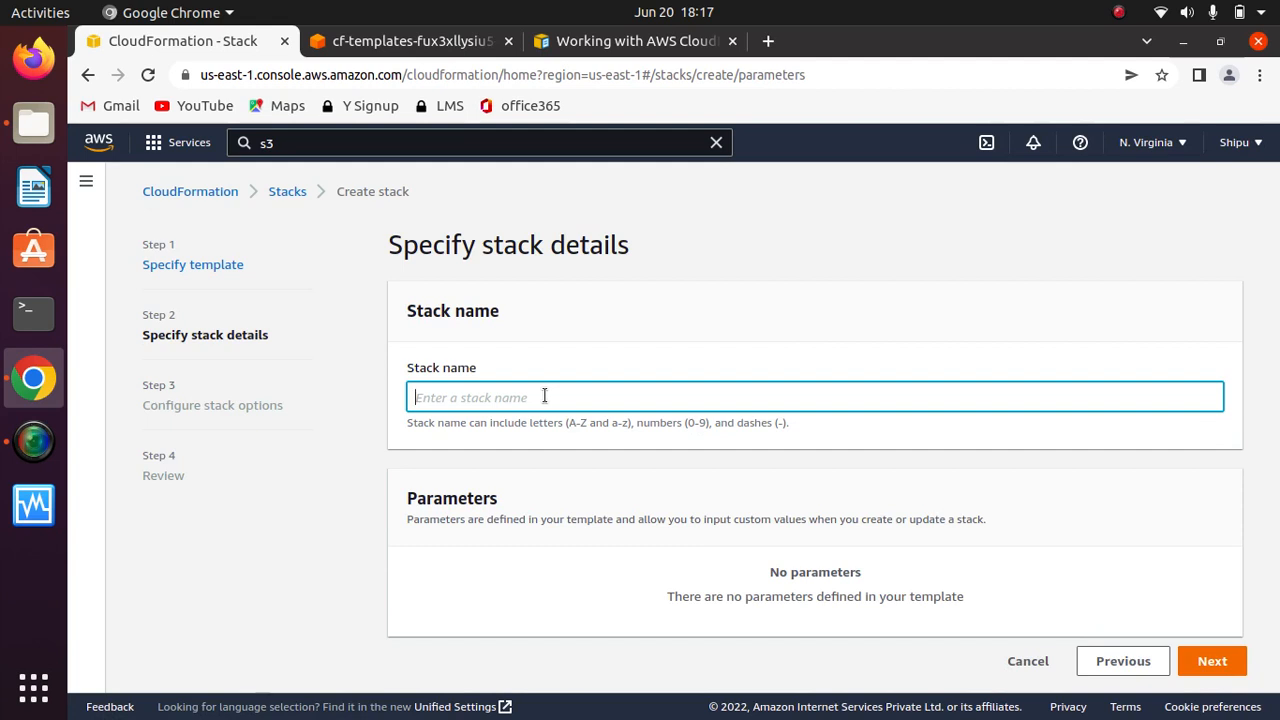
pyautogui.write('firstCR')
pyautogui.press('BackSpace')
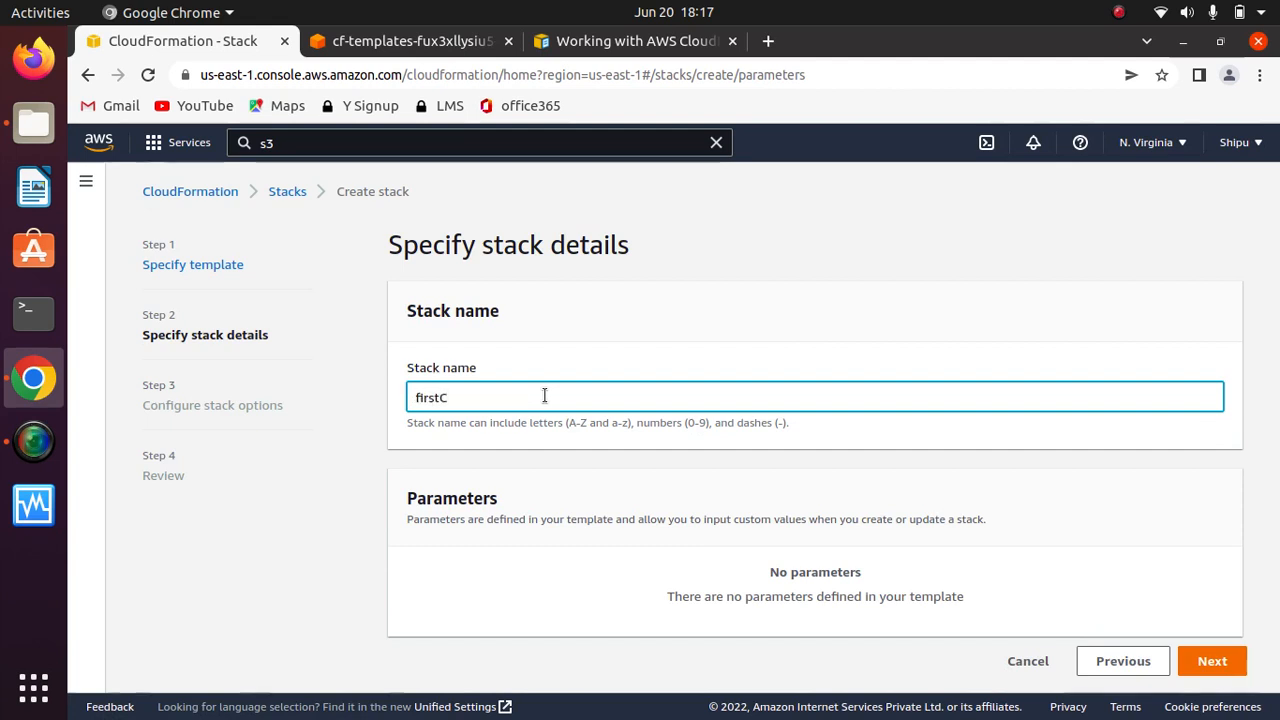
pyautogui.write('F')
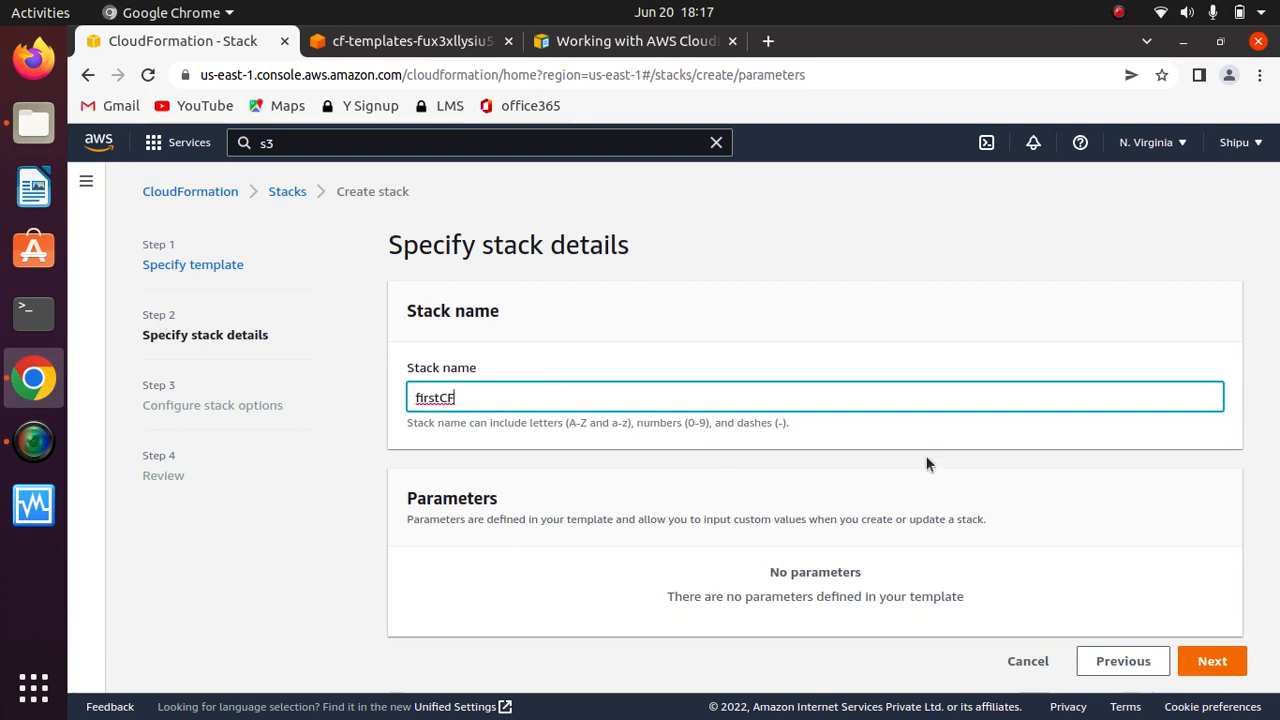
pyautogui.click(1212, 660)
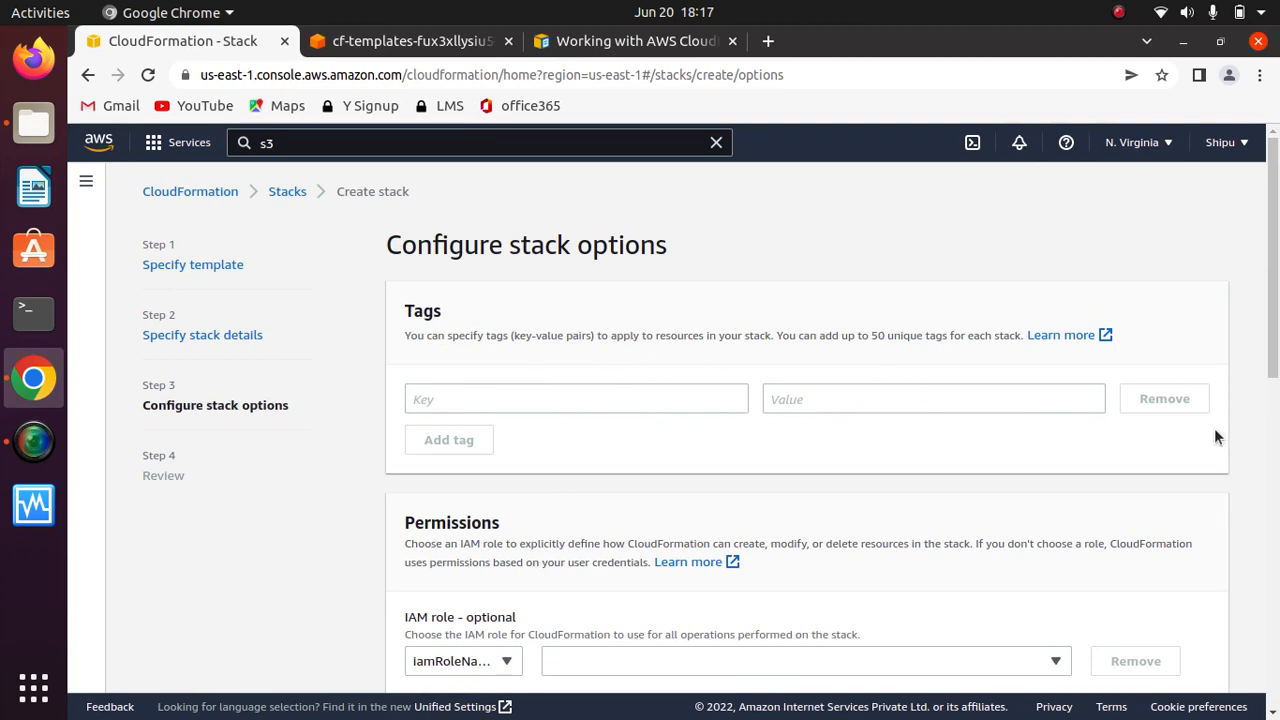
# Review the Permissions section with its IAM role choices and the Stack failure options
pyautogui.scroll(-3, 1180, 420)
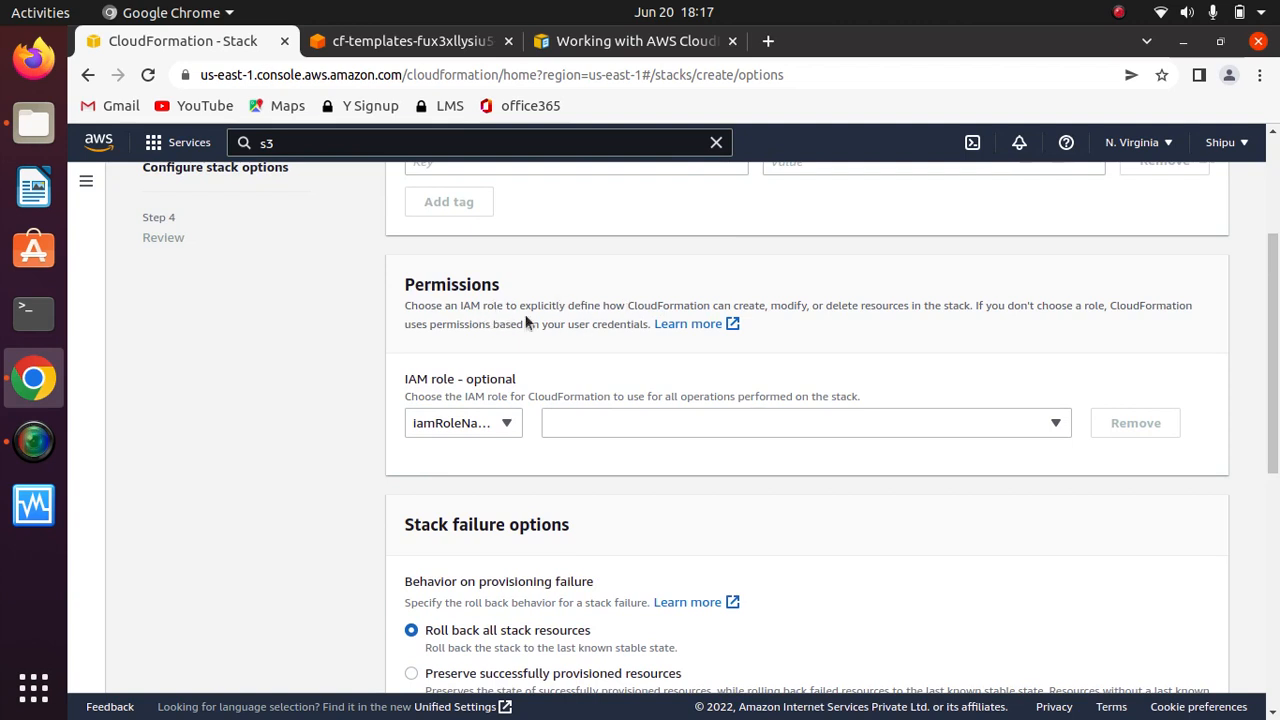
pyautogui.click(840, 422)
pyautogui.click(887, 371)
pyautogui.scroll(-3, 1121, 484)
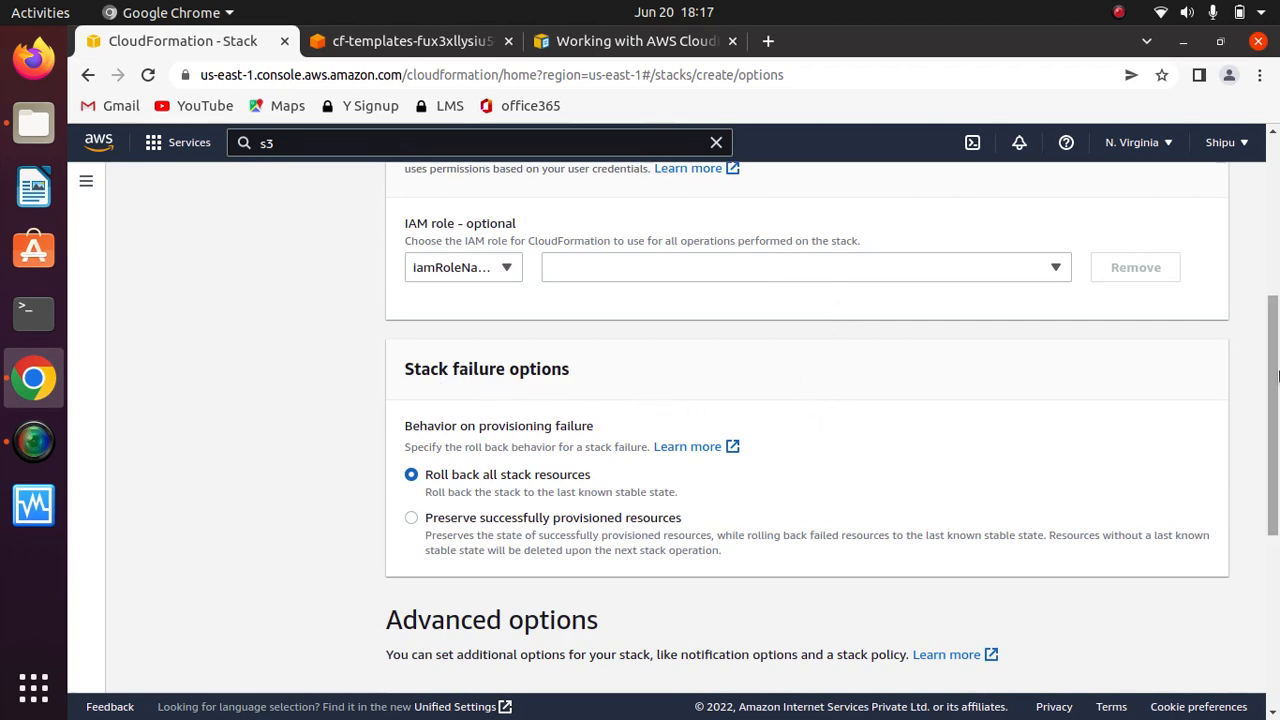
pyautogui.scroll(-3, 1089, 383)
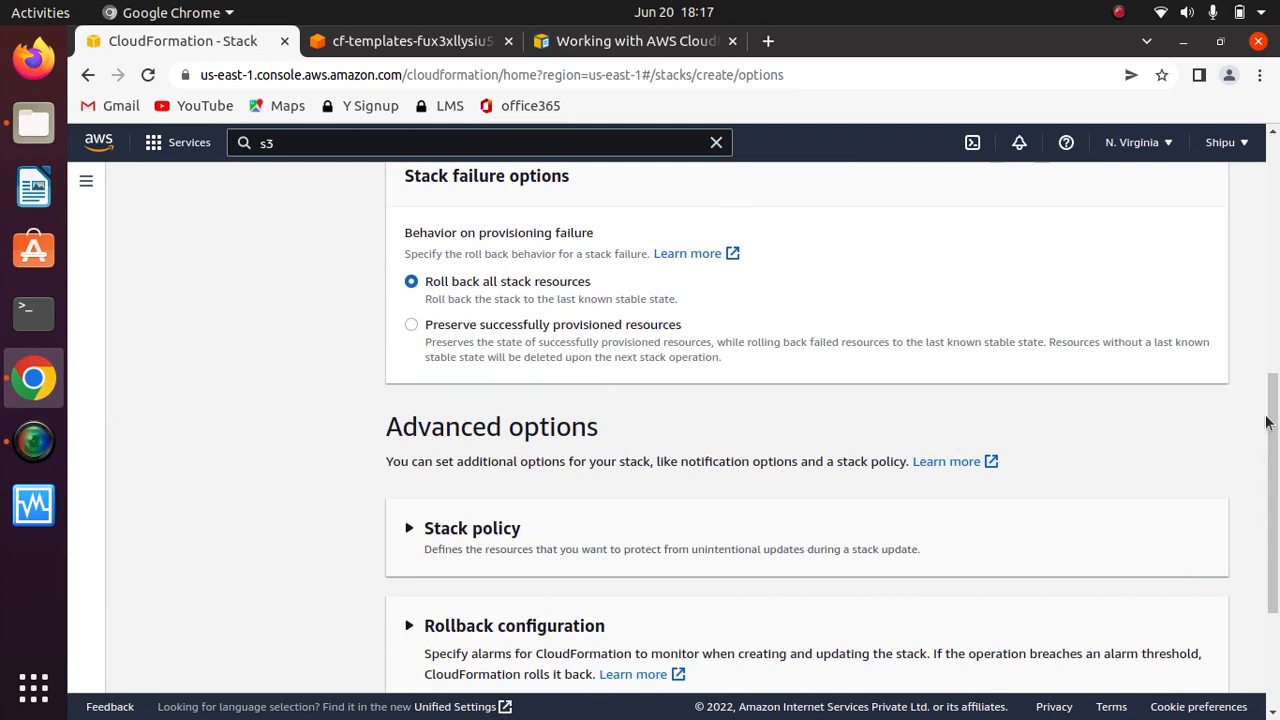
# Expand the Rollback configuration and Notification options under Advanced options to review their settings
pyautogui.scroll(-4, 678, 475)
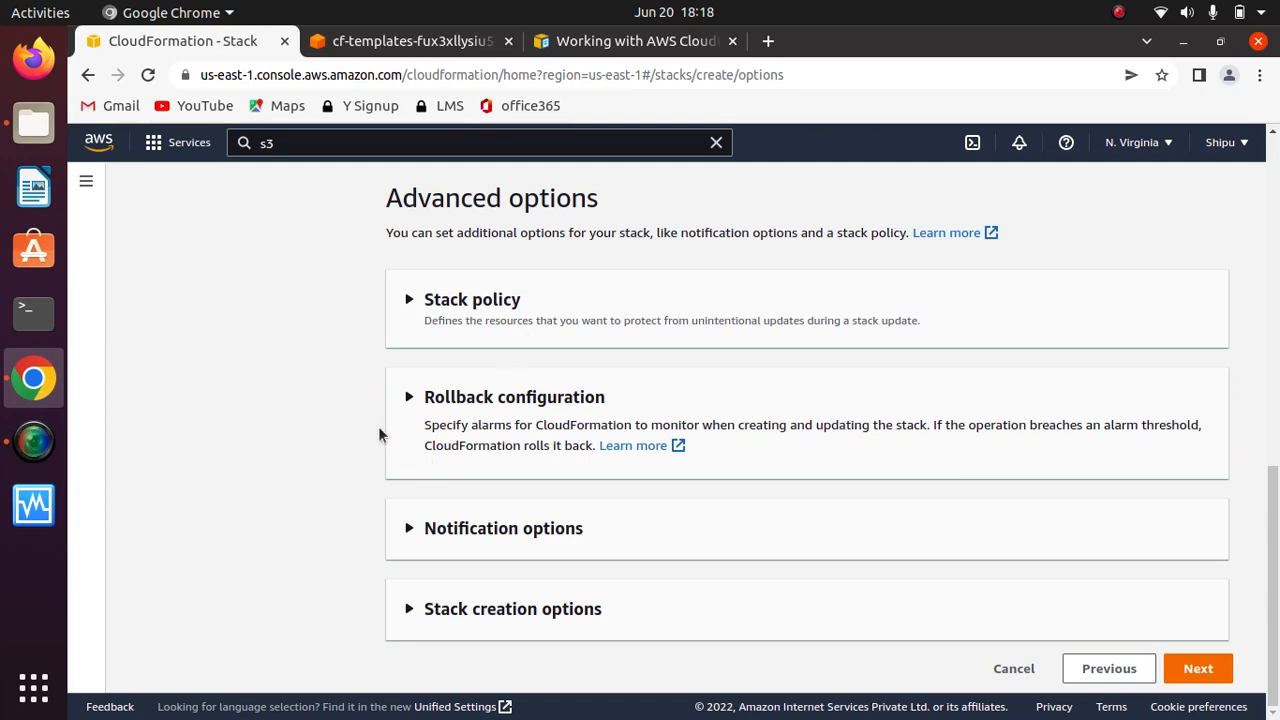
pyautogui.click(423, 403)
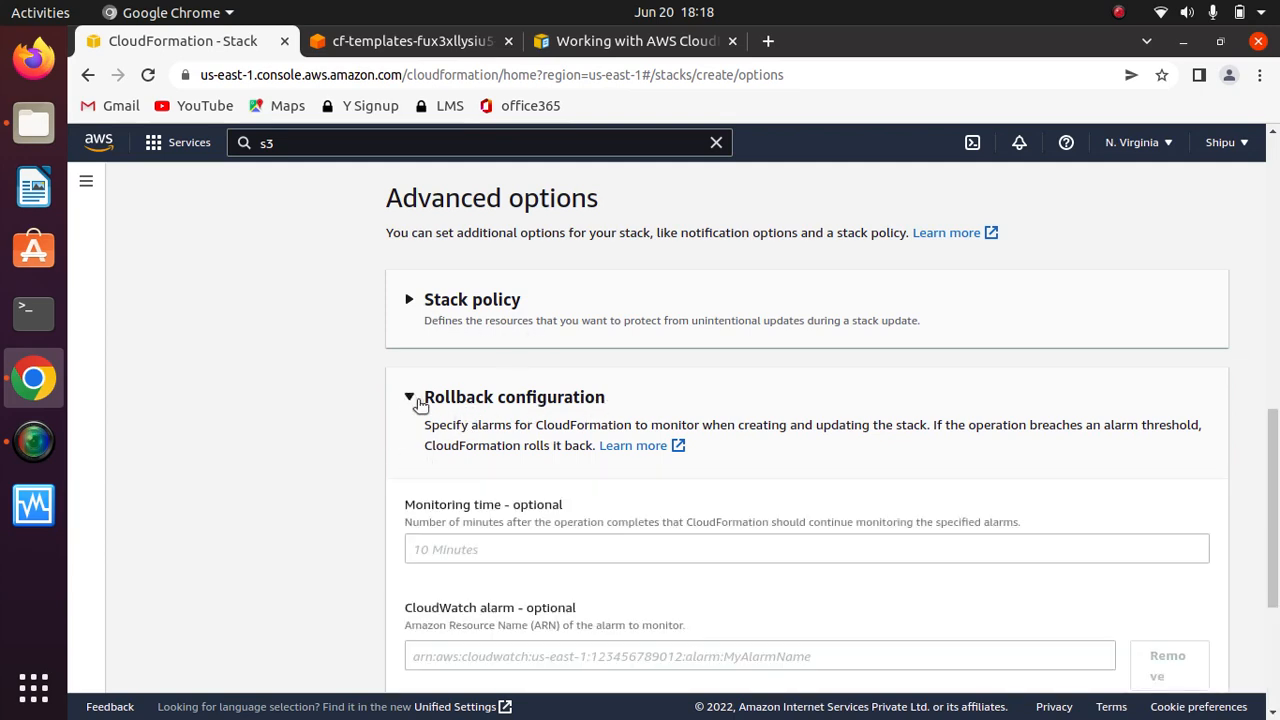
pyautogui.moveTo(1271, 440); pyautogui.dragTo(1267, 540)
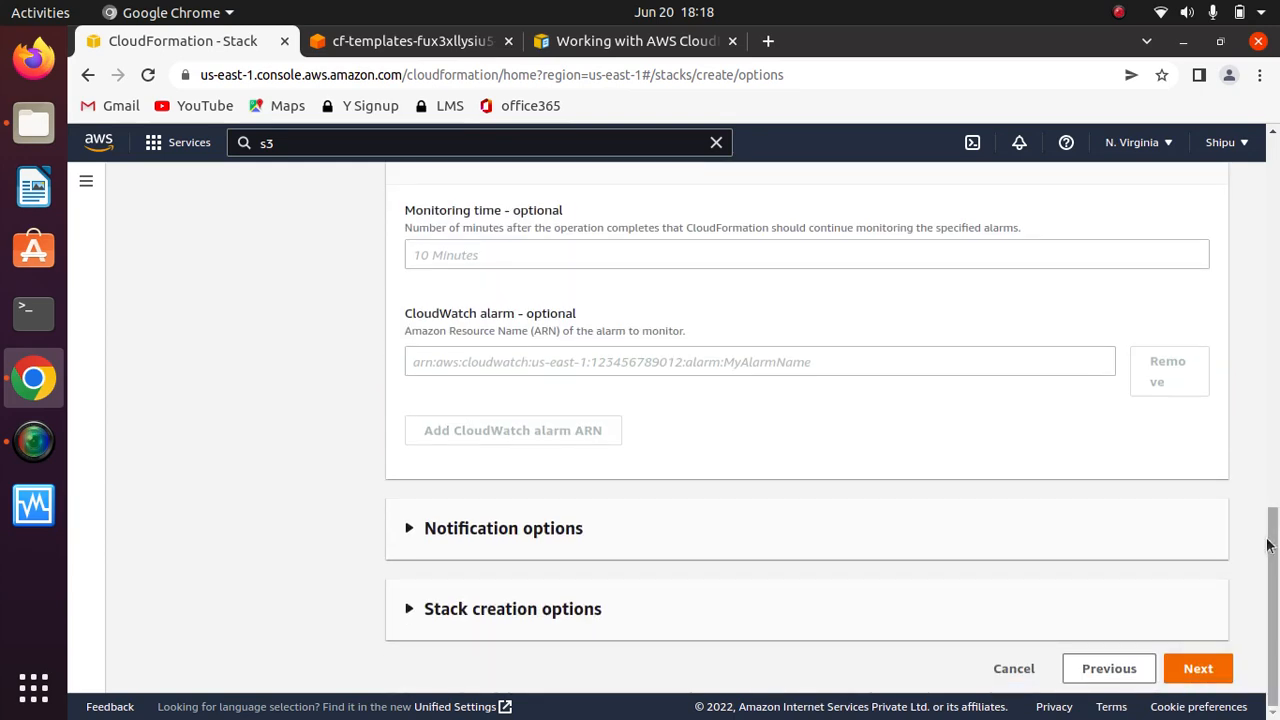
pyautogui.click(421, 540)
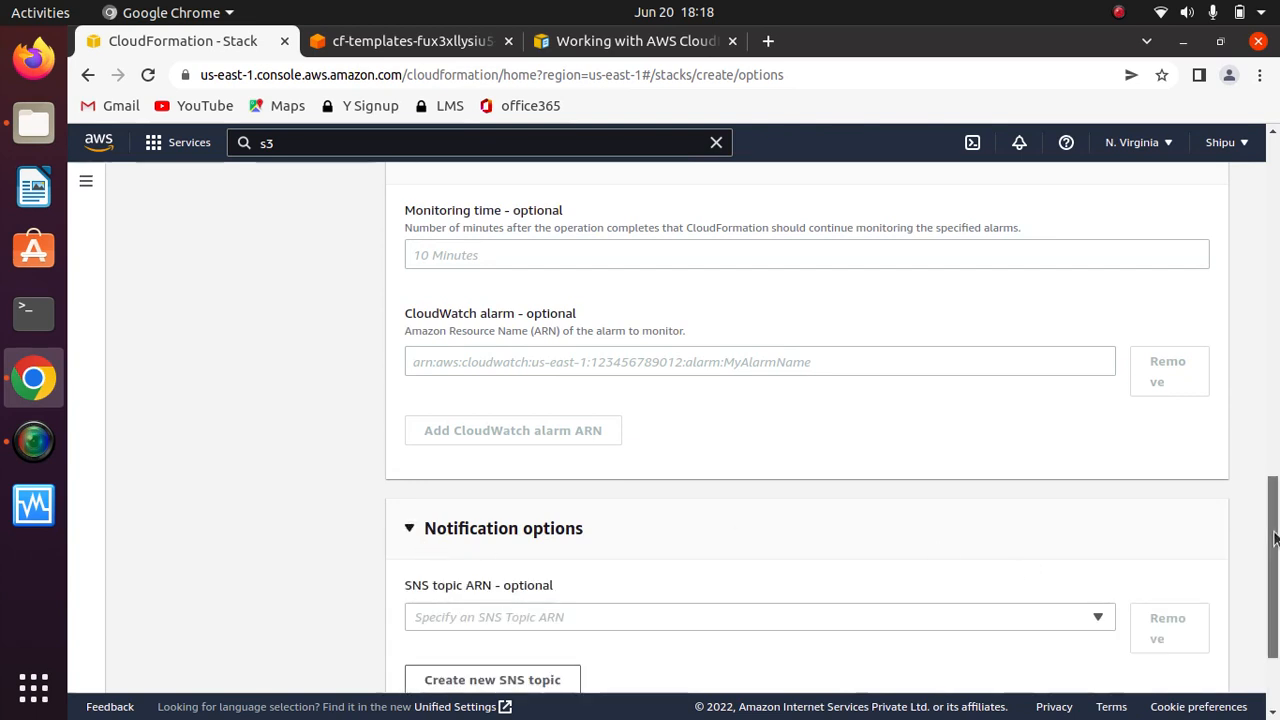
# Expand Stack creation options to review the timeout and termination protection settings, and proceed to the stack review page
pyautogui.scroll(-3, 1272, 560)
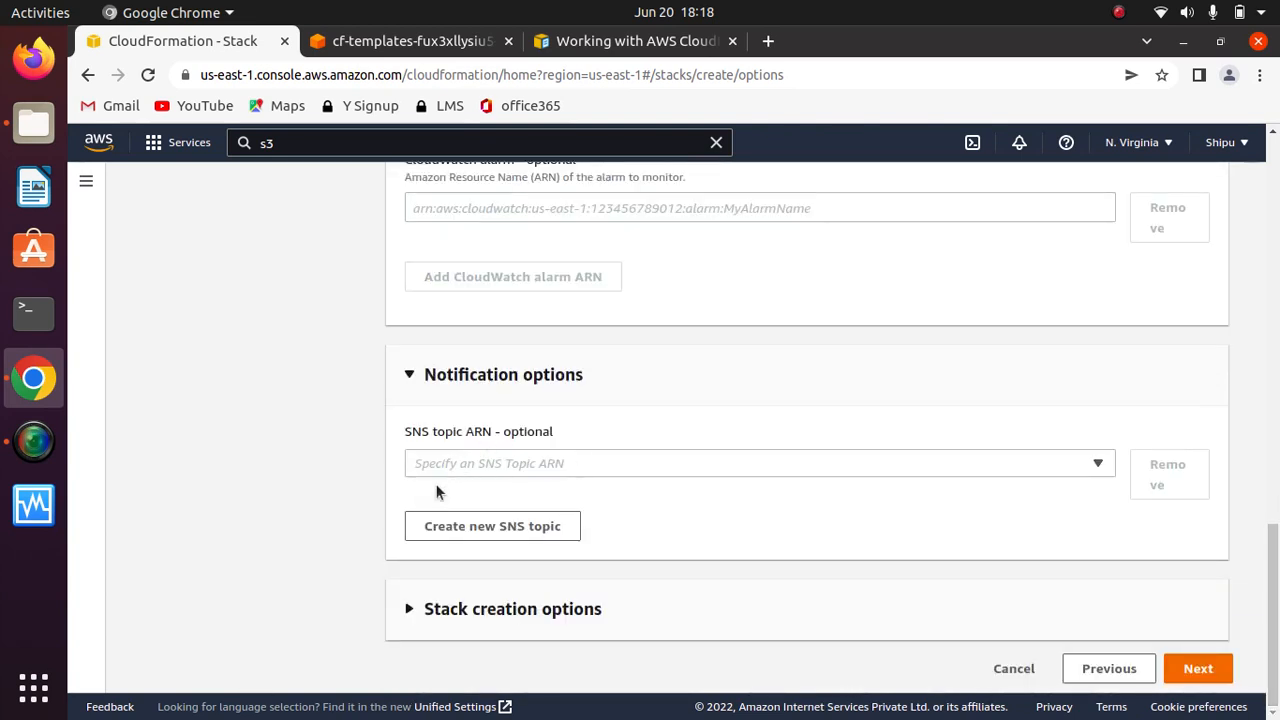
pyautogui.click(507, 612)
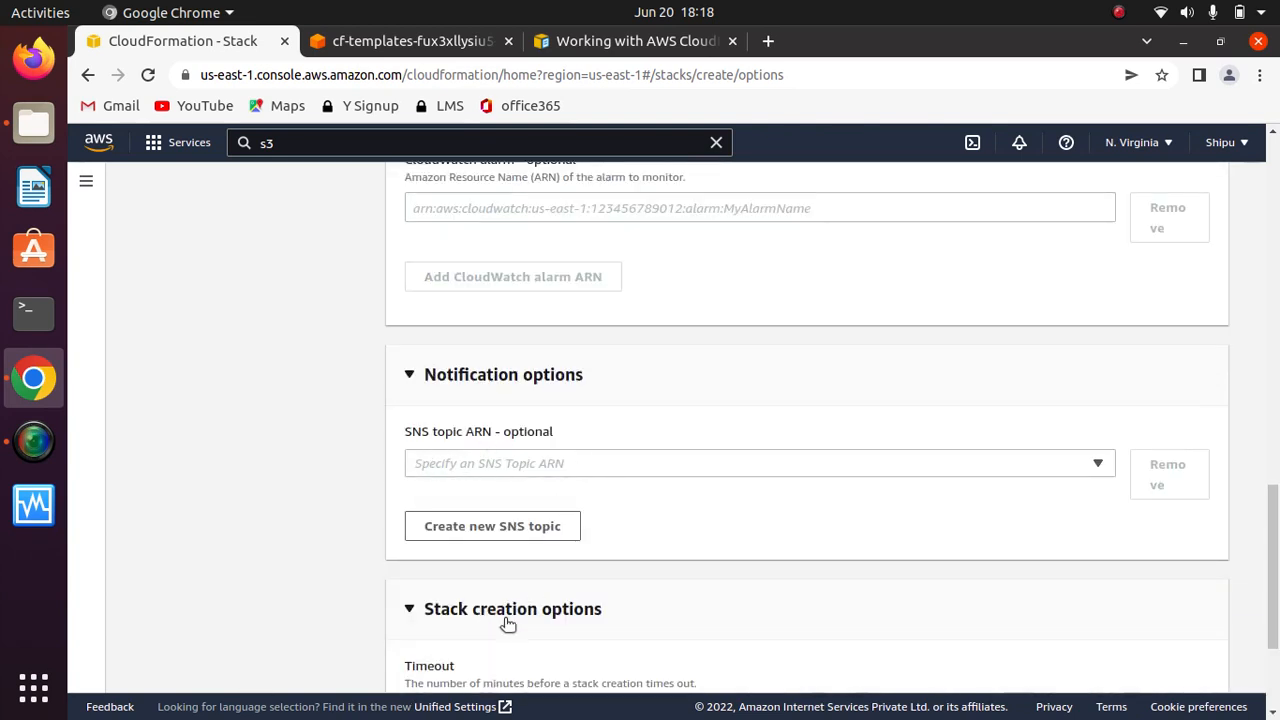
pyautogui.moveTo(1274, 551); pyautogui.dragTo(1274, 607)
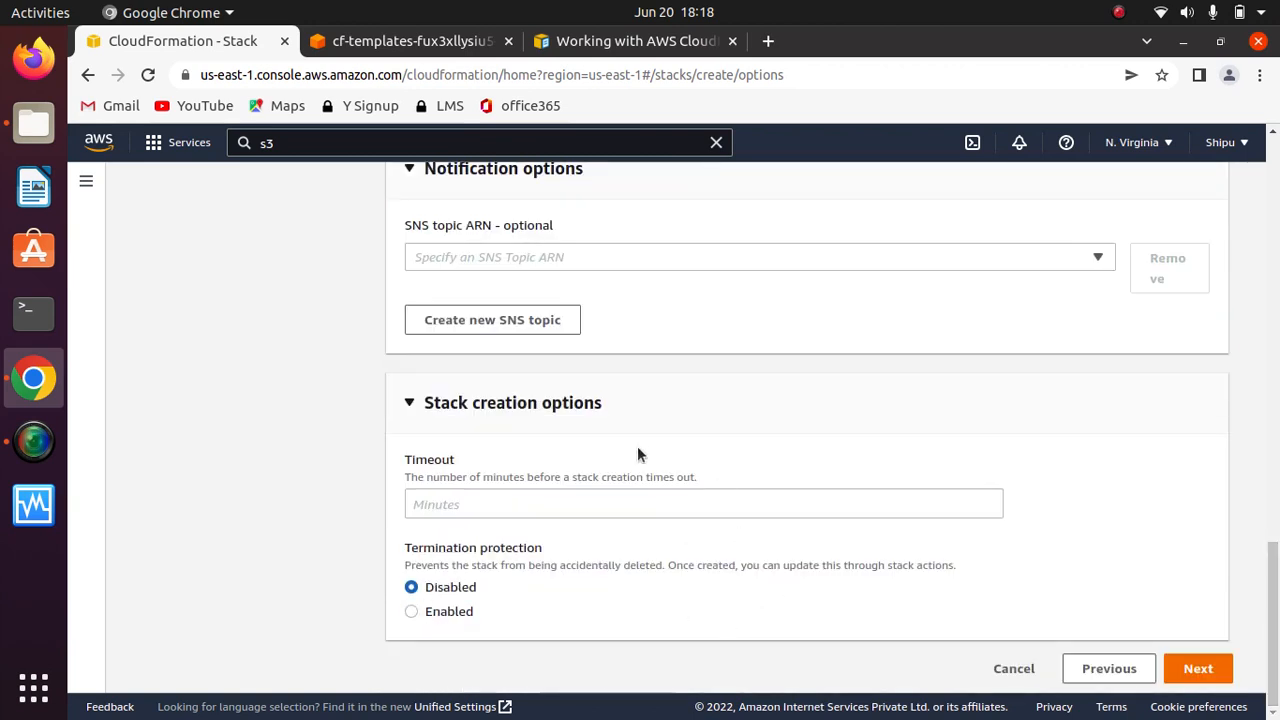
pyautogui.click(1199, 670)
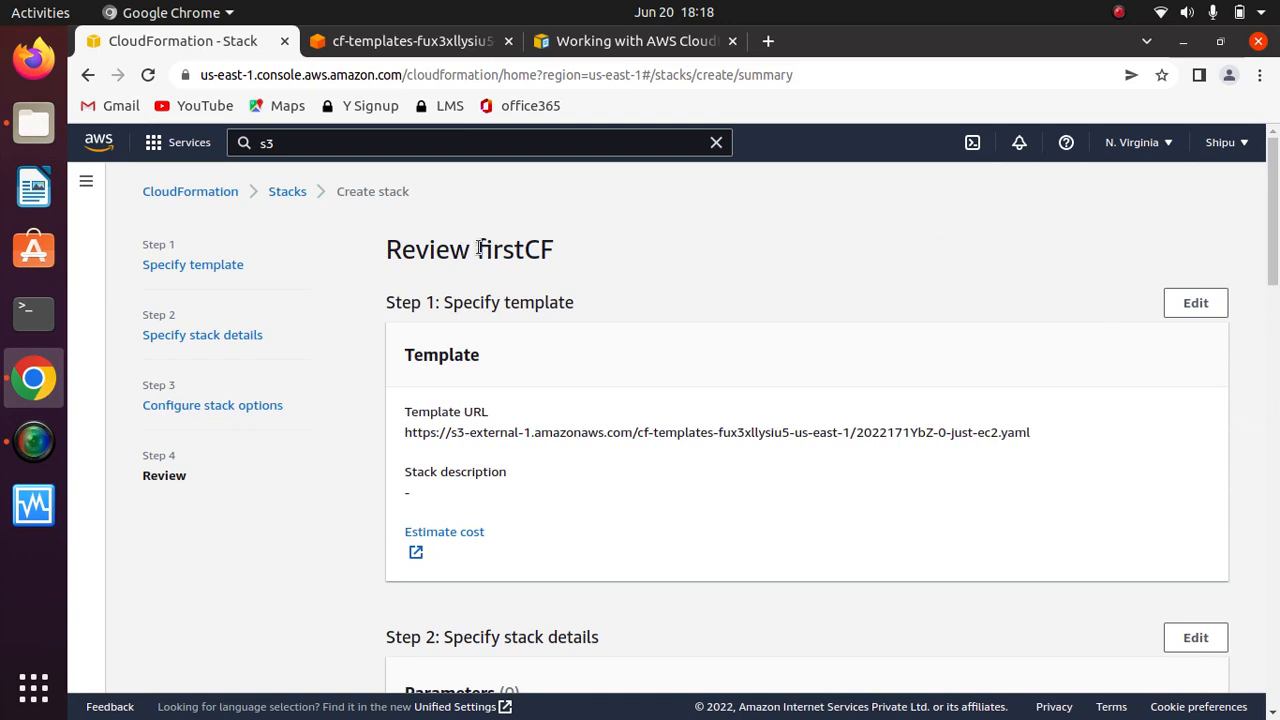
# Check the stack name and the S3 template URL in the review summary
pyautogui.moveTo(477, 250); pyautogui.dragTo(555, 253)
pyautogui.click(630, 252)
pyautogui.moveTo(1275, 247); pyautogui.dragTo(1275, 277)
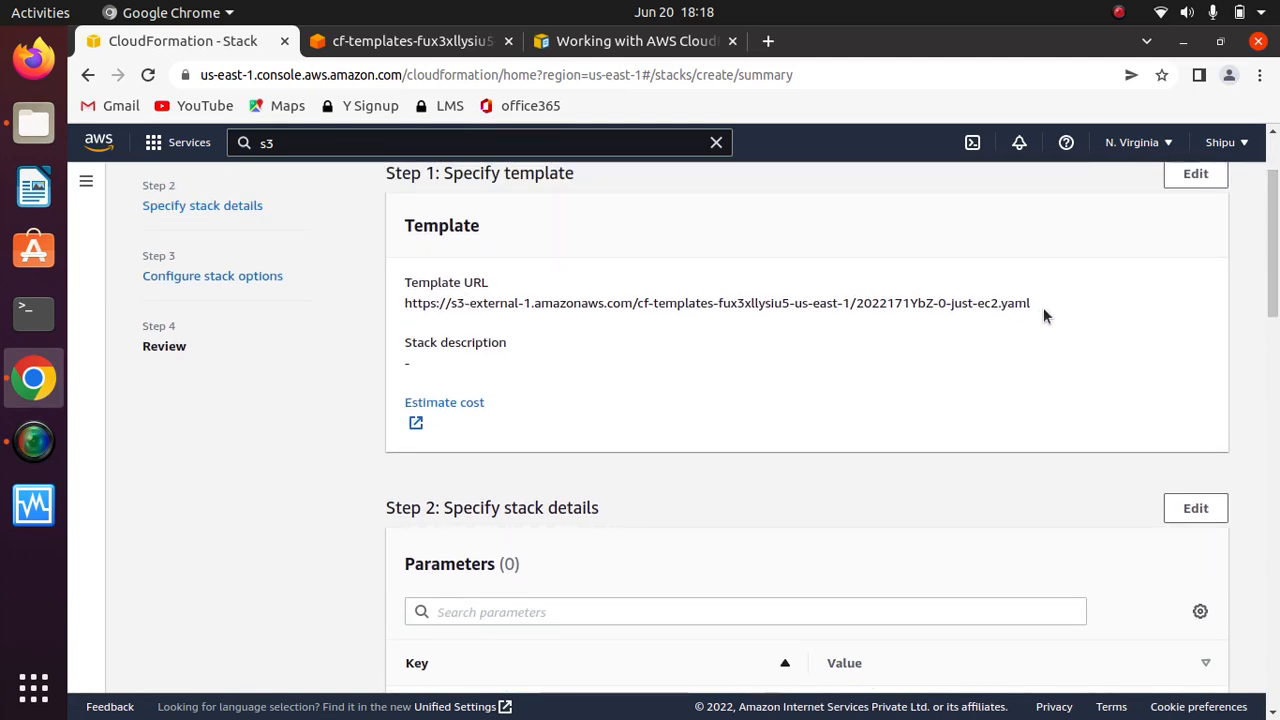
pyautogui.moveTo(1043, 307); pyautogui.dragTo(387, 307)
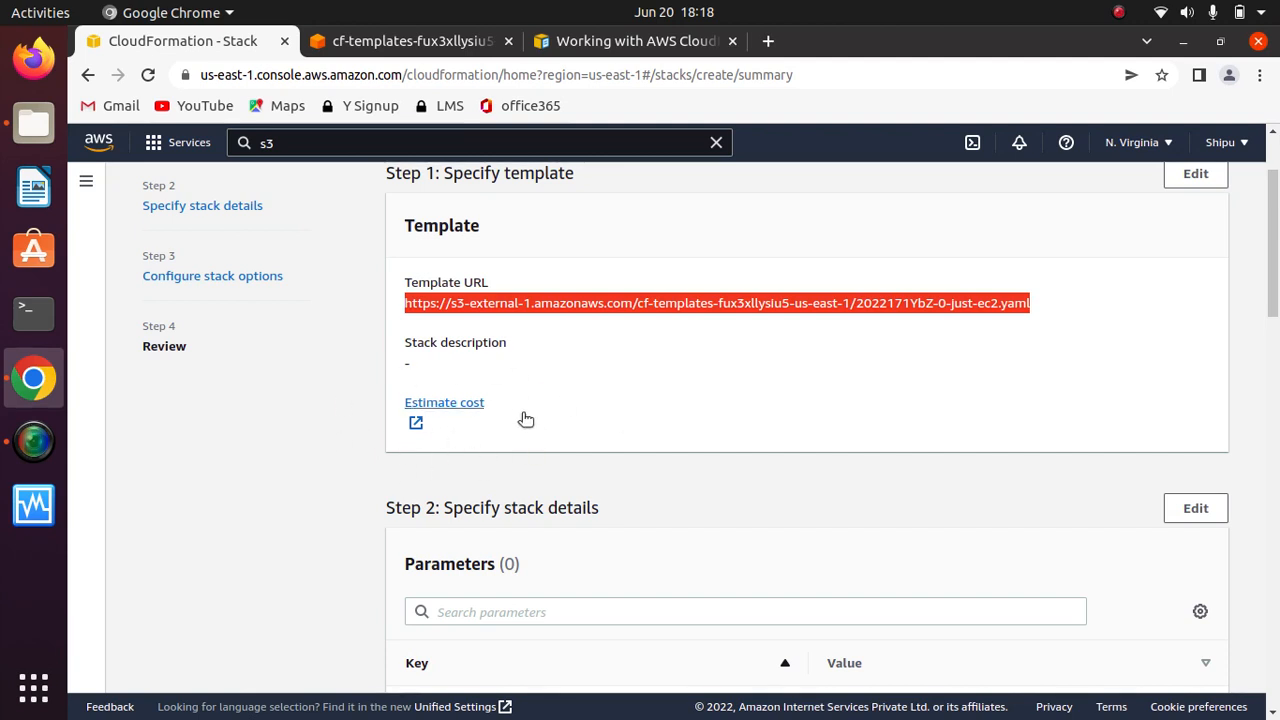
# Open the template's cost estimate in a new tab, examine the EC2 instance's monthly cost, and return to the stack review page
pyautogui.rightClick(448, 406)
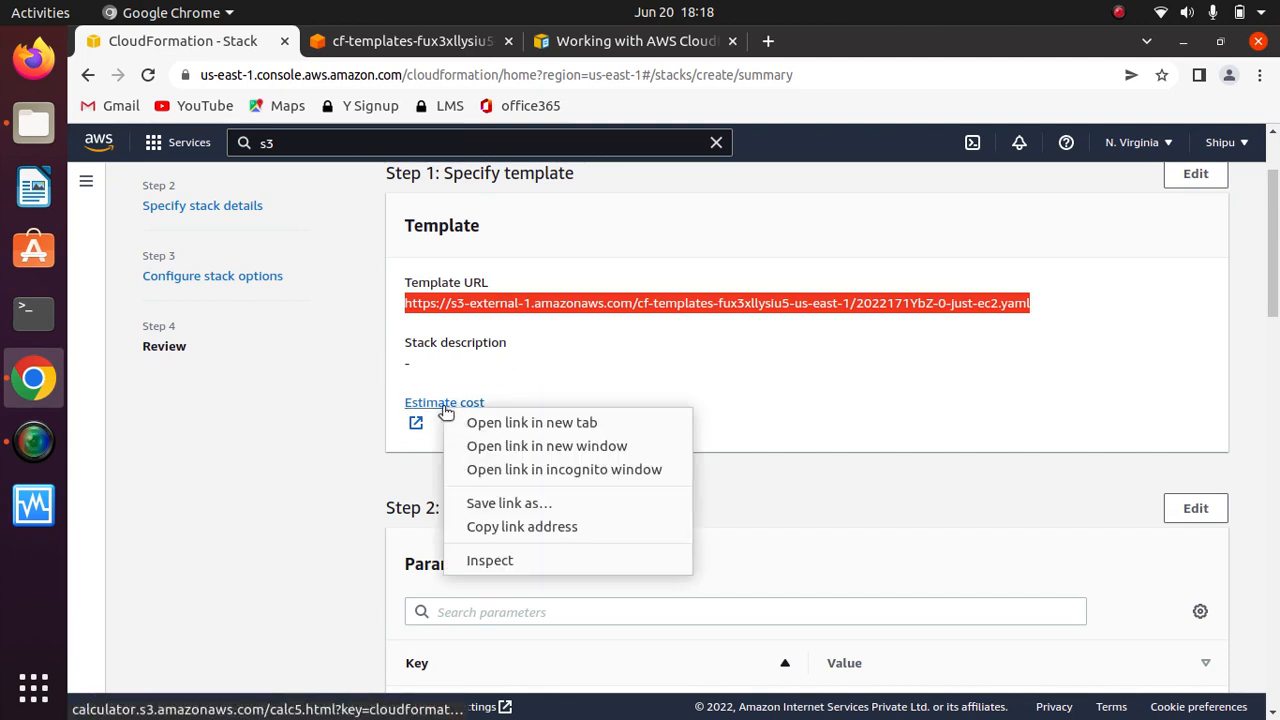
pyautogui.click(518, 421)
pyautogui.click(603, 42)
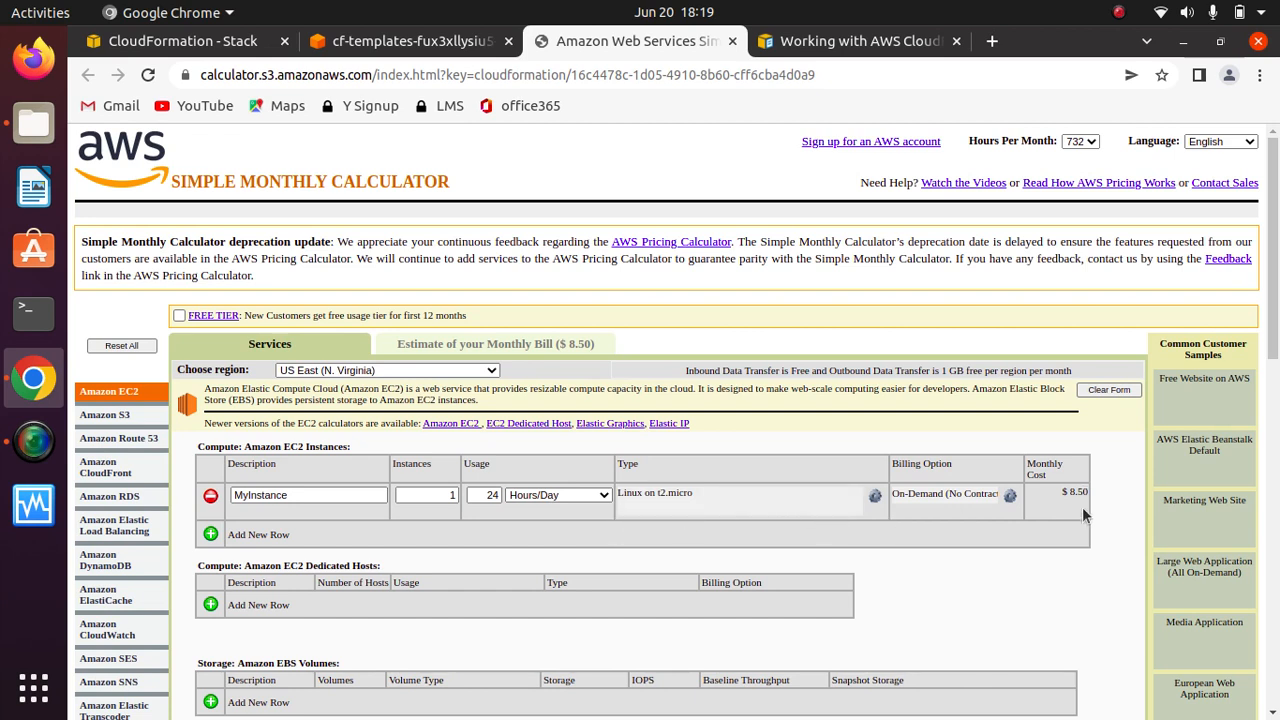
pyautogui.moveTo(1052, 491); pyautogui.dragTo(1089, 493)
pyautogui.click(999, 610)
pyautogui.scroll(-3, 997, 605)
pyautogui.scroll(3, 997, 610)
pyautogui.click(428, 47)
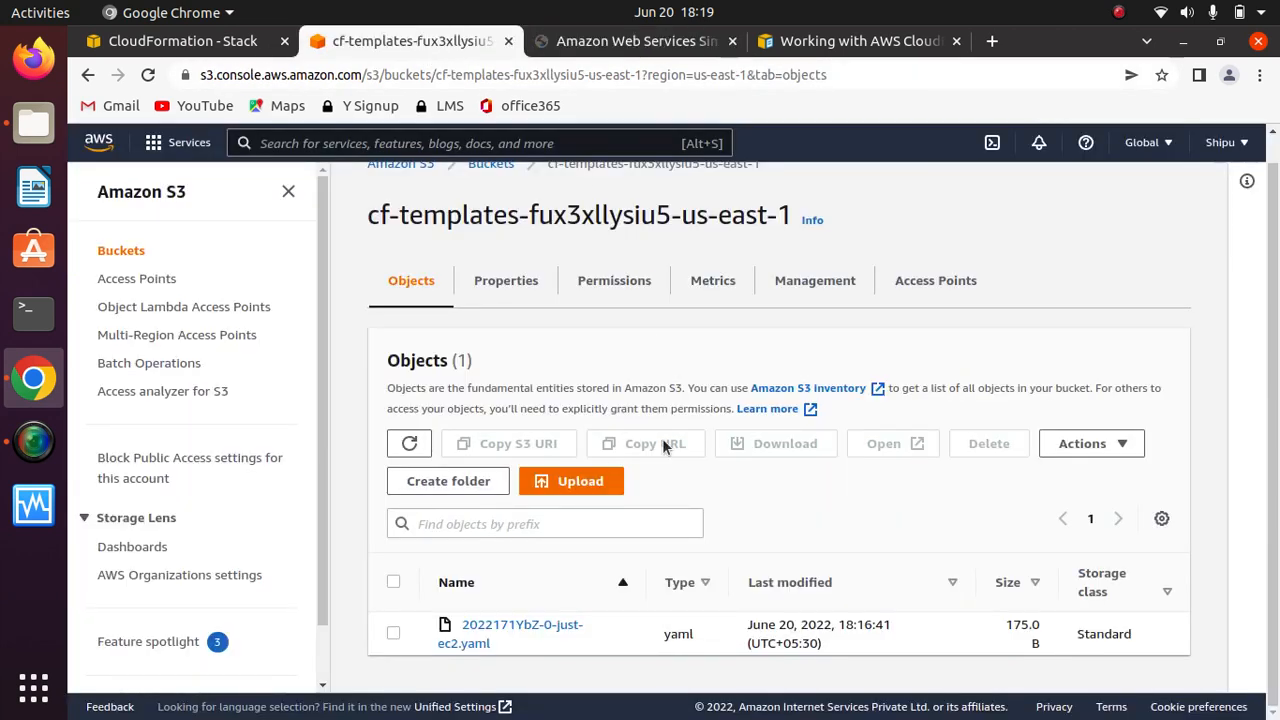
pyautogui.click(175, 41)
pyautogui.click(846, 431)
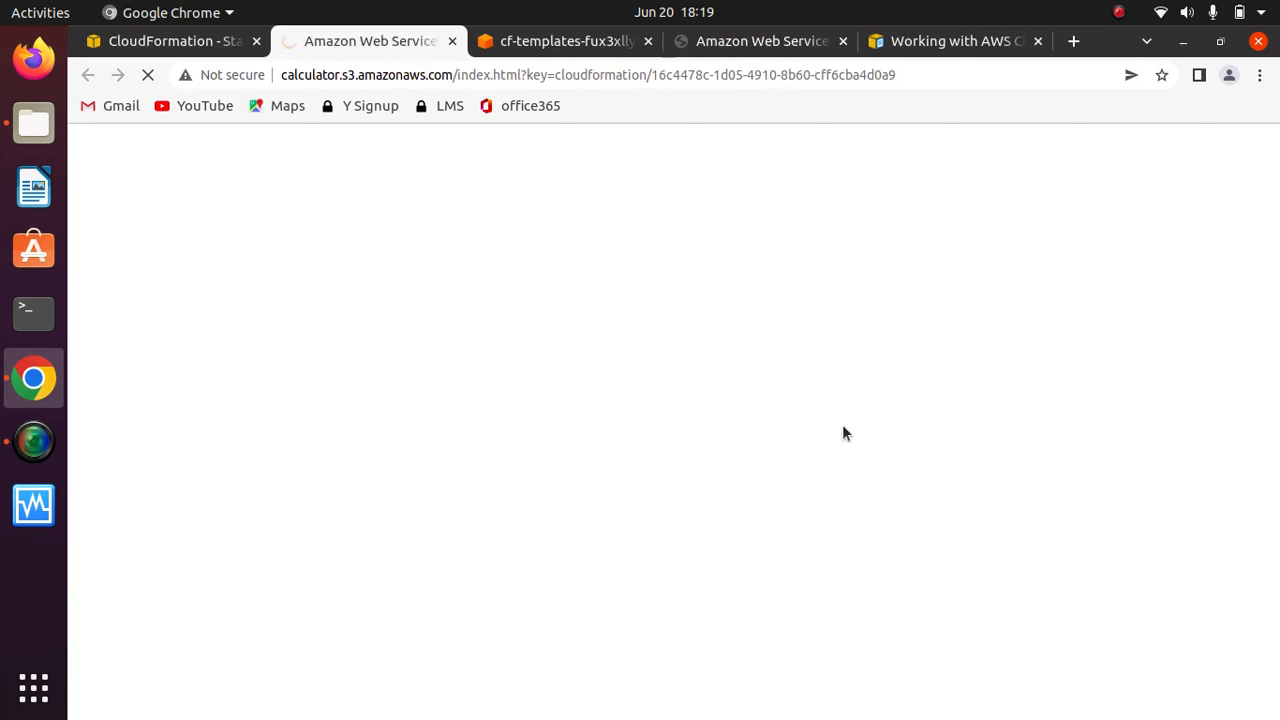
pyautogui.click(160, 42)
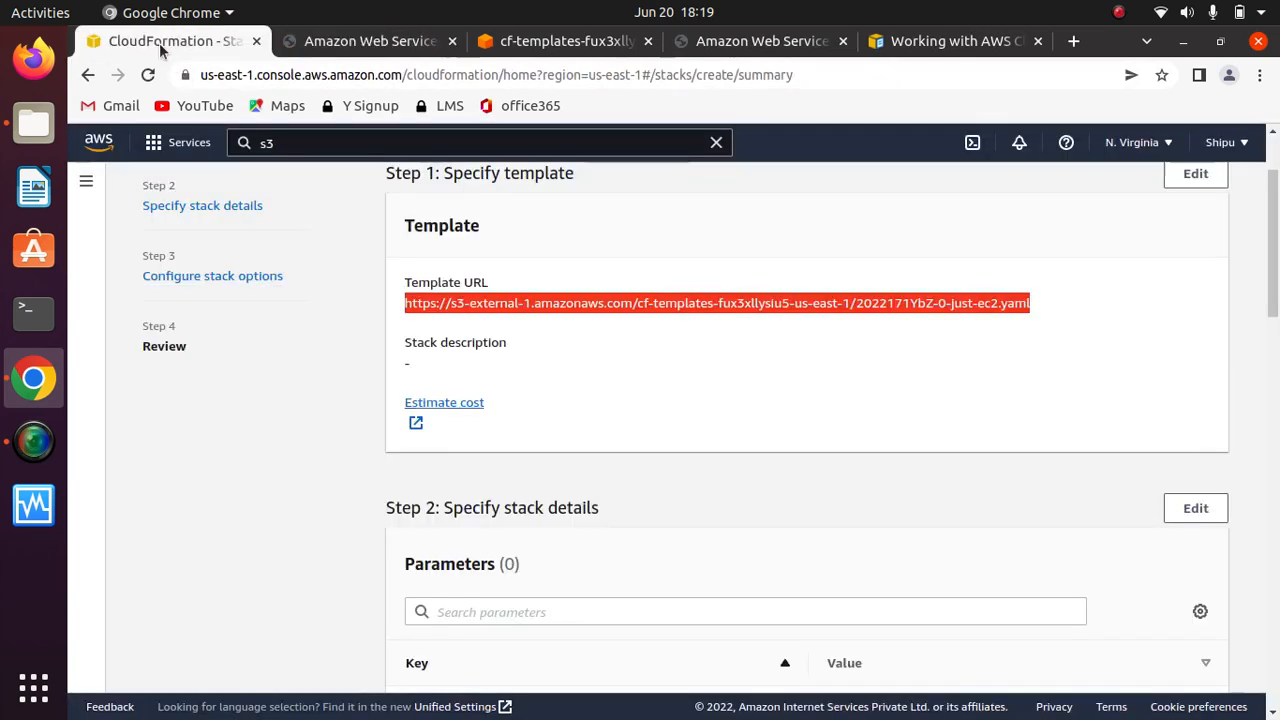
pyautogui.click(452, 41)
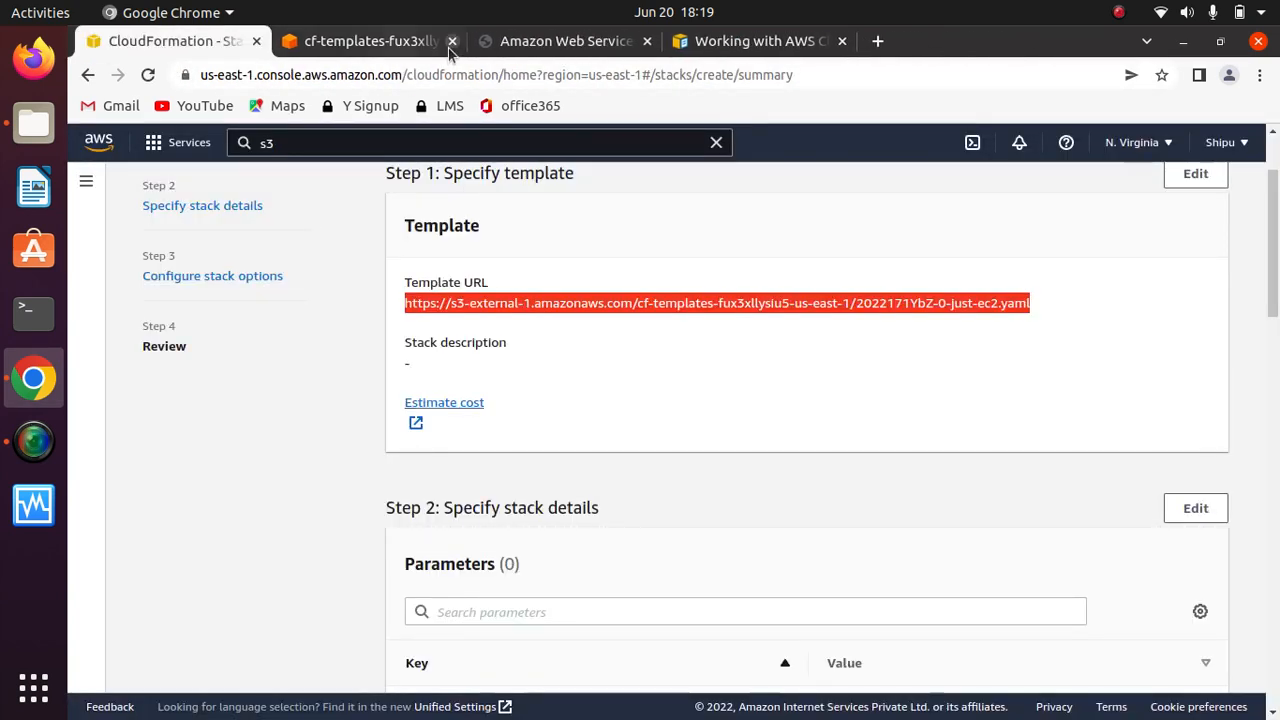
# Create the firstCF stack from the end of the review page
pyautogui.moveTo(1275, 250); pyautogui.dragTo(1277, 655)
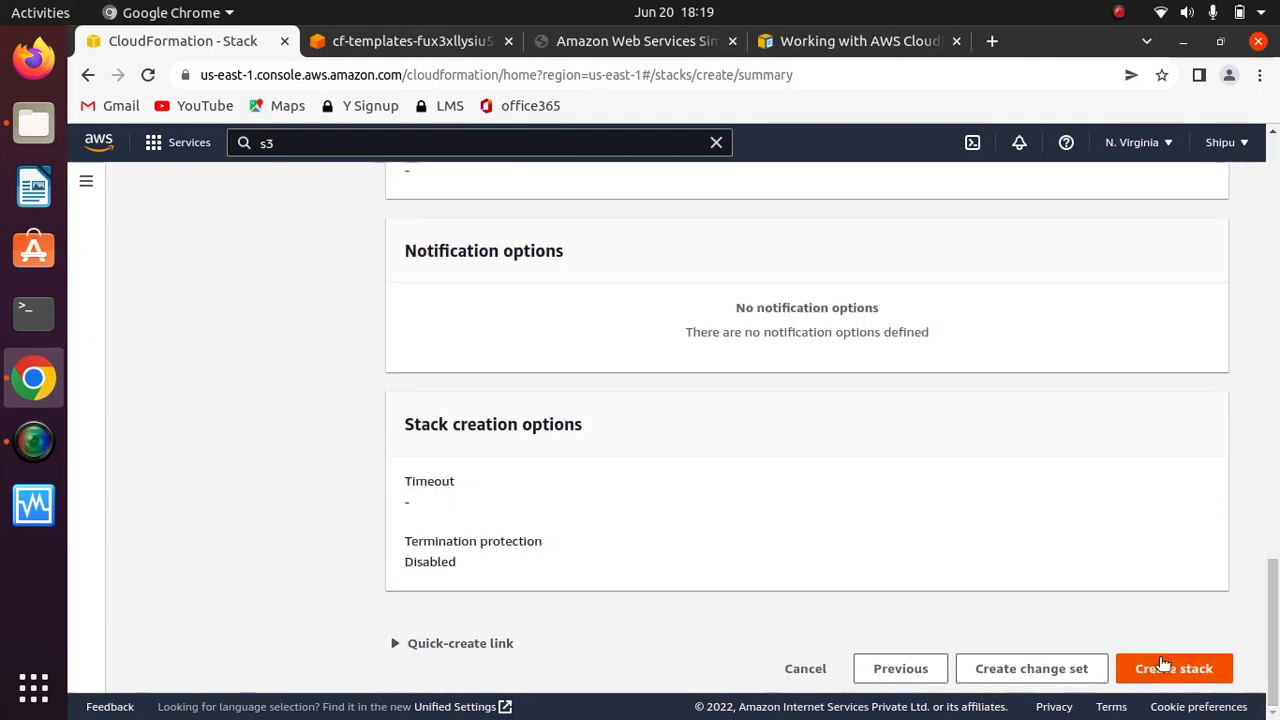
pyautogui.click(1186, 670)
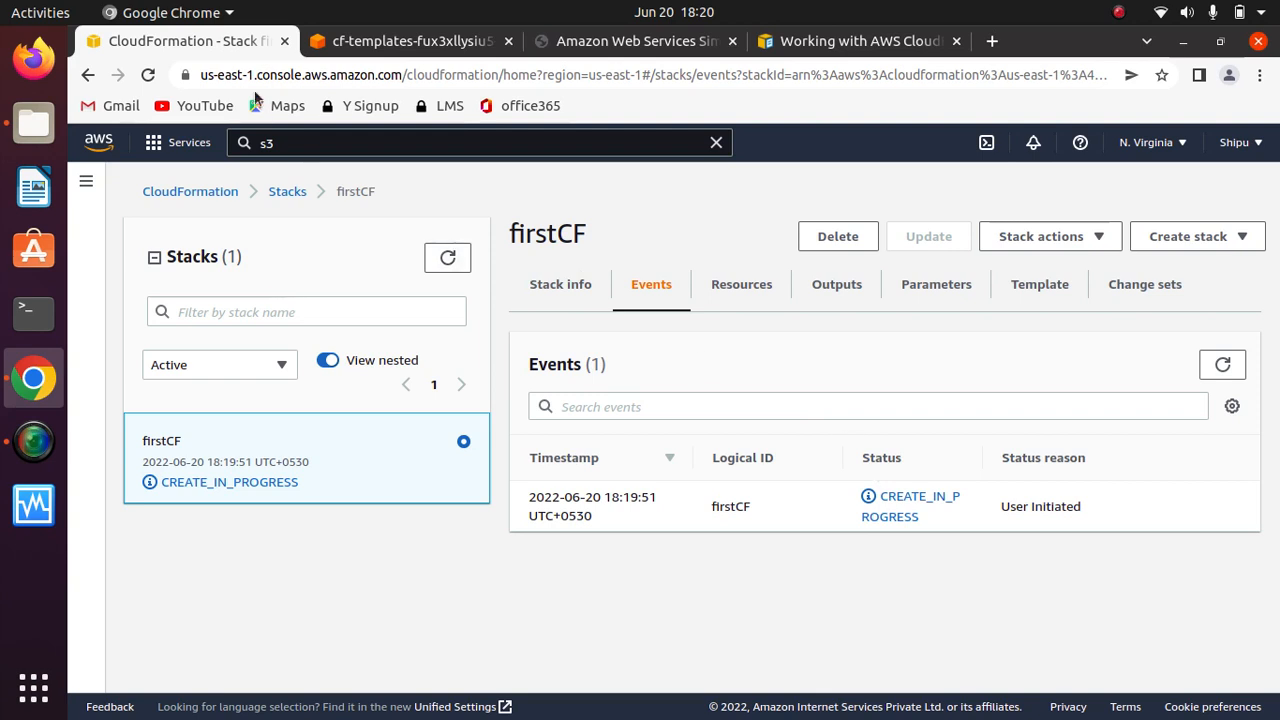
# Search the services for ec2, open EC2 in a new tab and view its Instances list
pyautogui.click(361, 143)
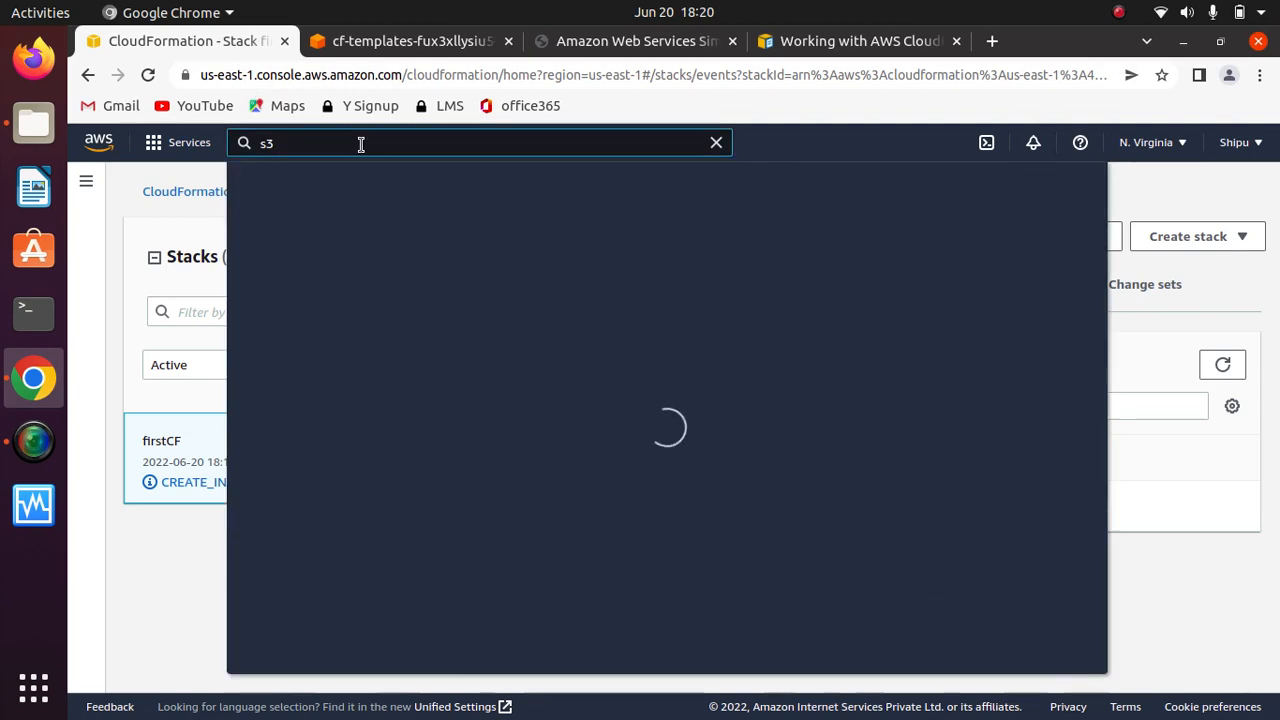
pyautogui.press('BackSpace')
pyautogui.press('BackSpace')
pyautogui.write('ec2')
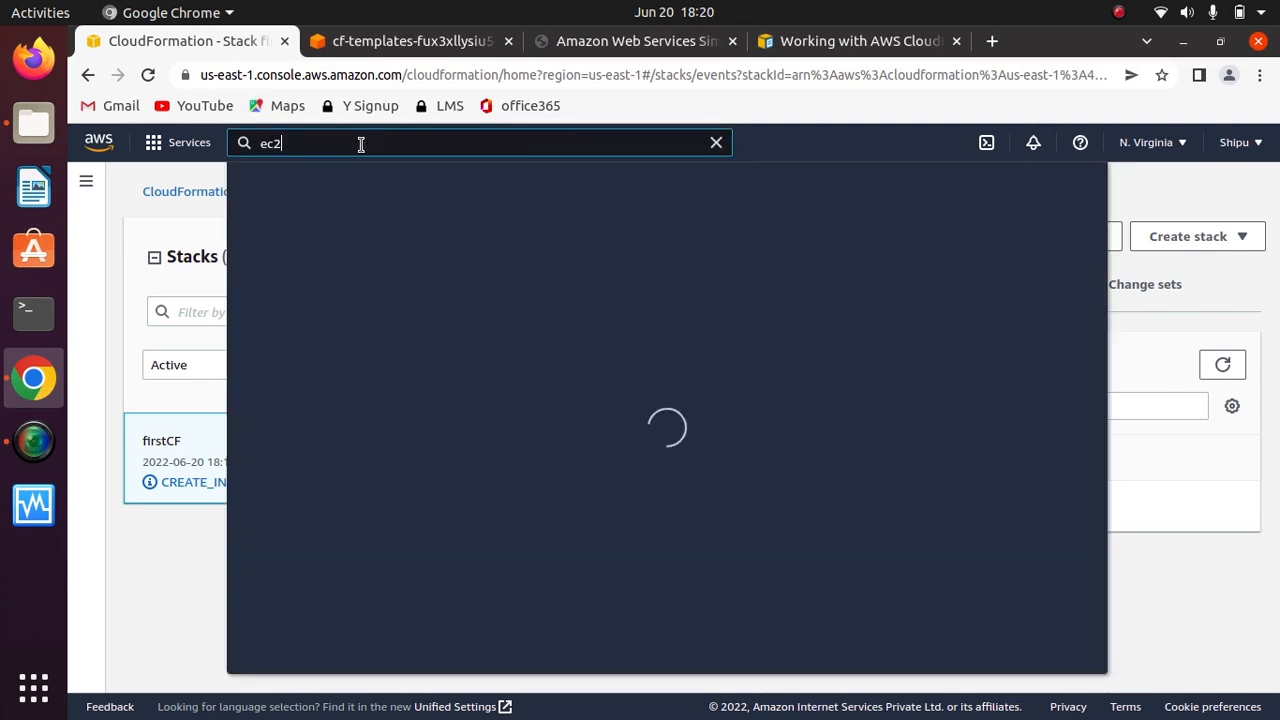
pyautogui.rightClick(527, 285)
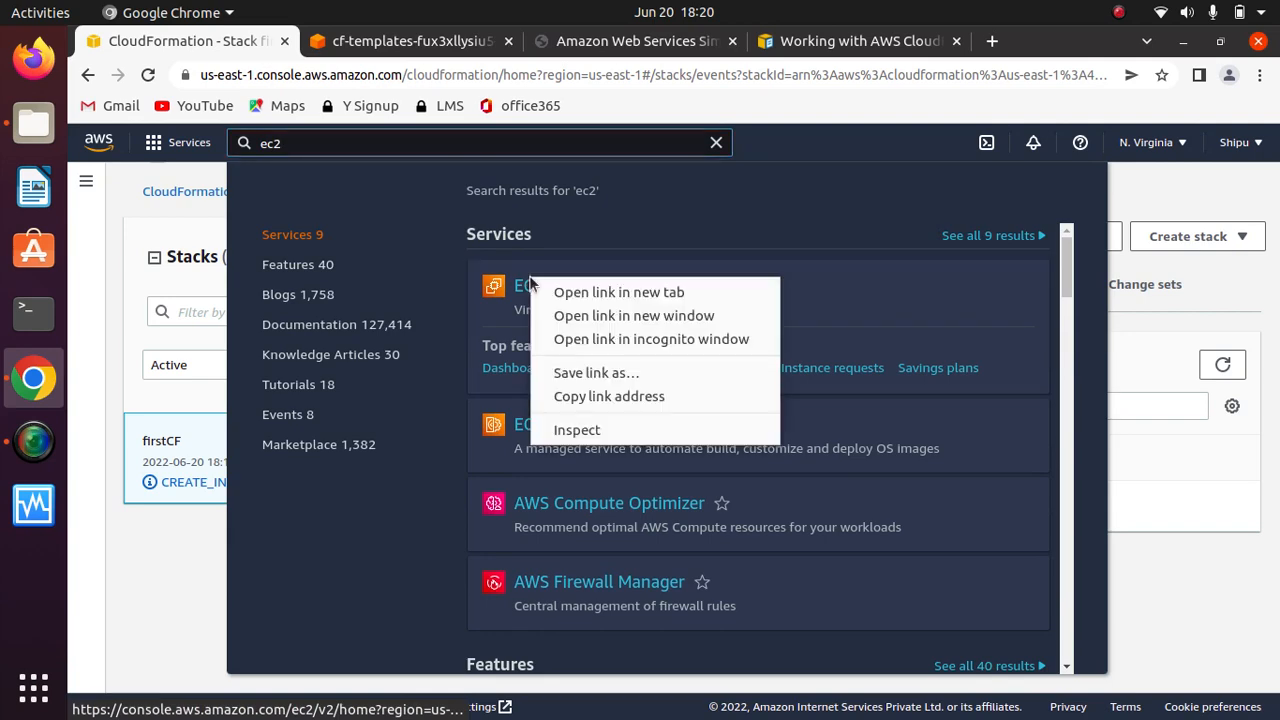
pyautogui.click(619, 292)
pyautogui.click(326, 36)
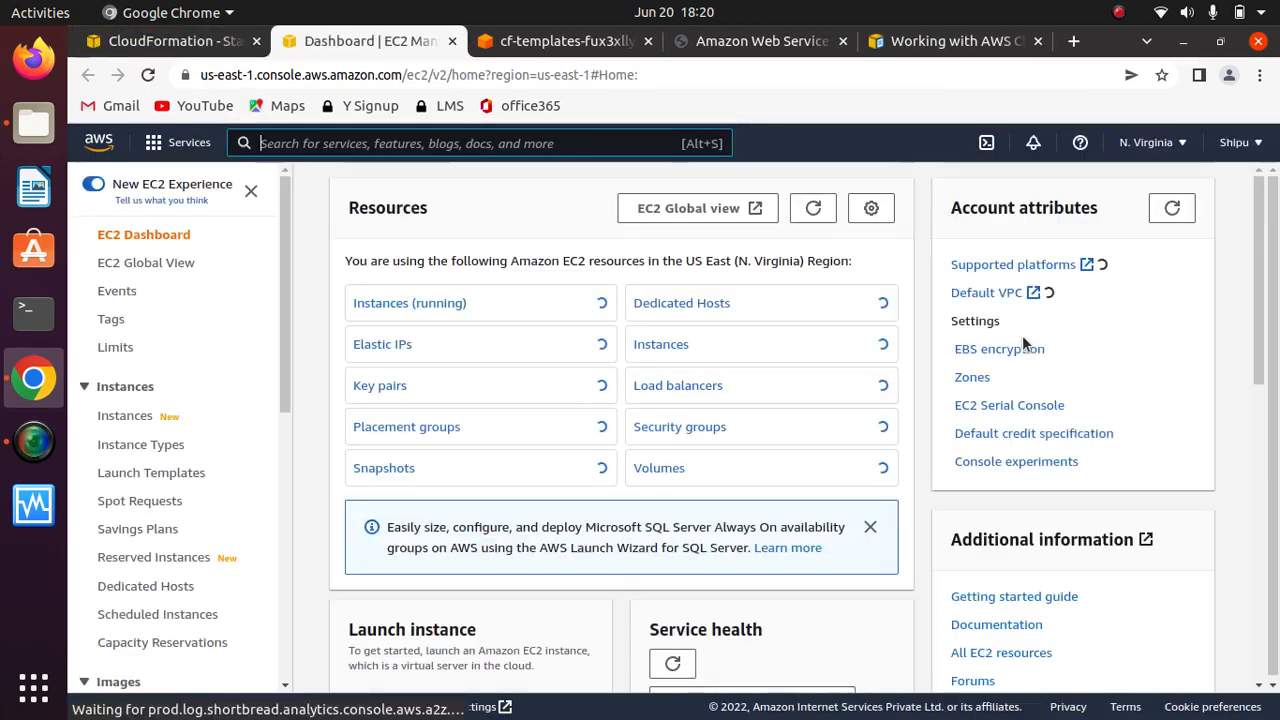
pyautogui.click(128, 416)
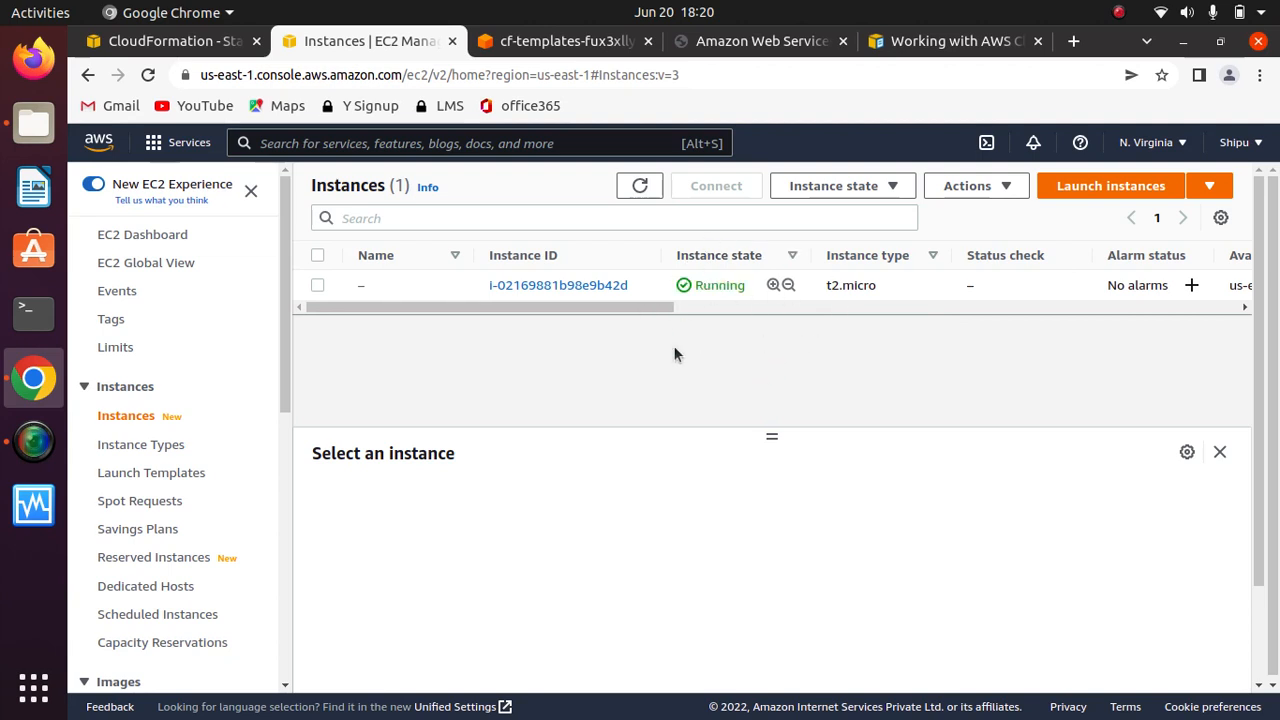
# Return to the firstCF stack in CloudFormation and refresh its event list to check the creation progress
pyautogui.click(165, 40)
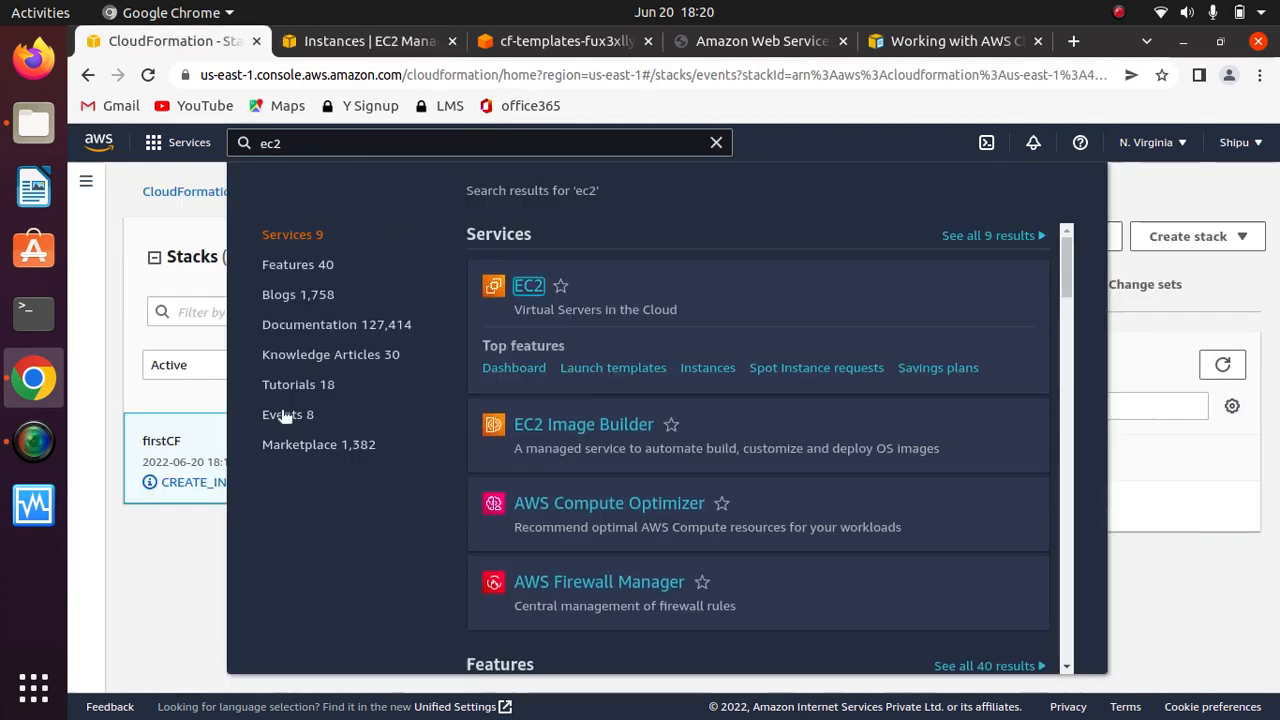
pyautogui.click(141, 564)
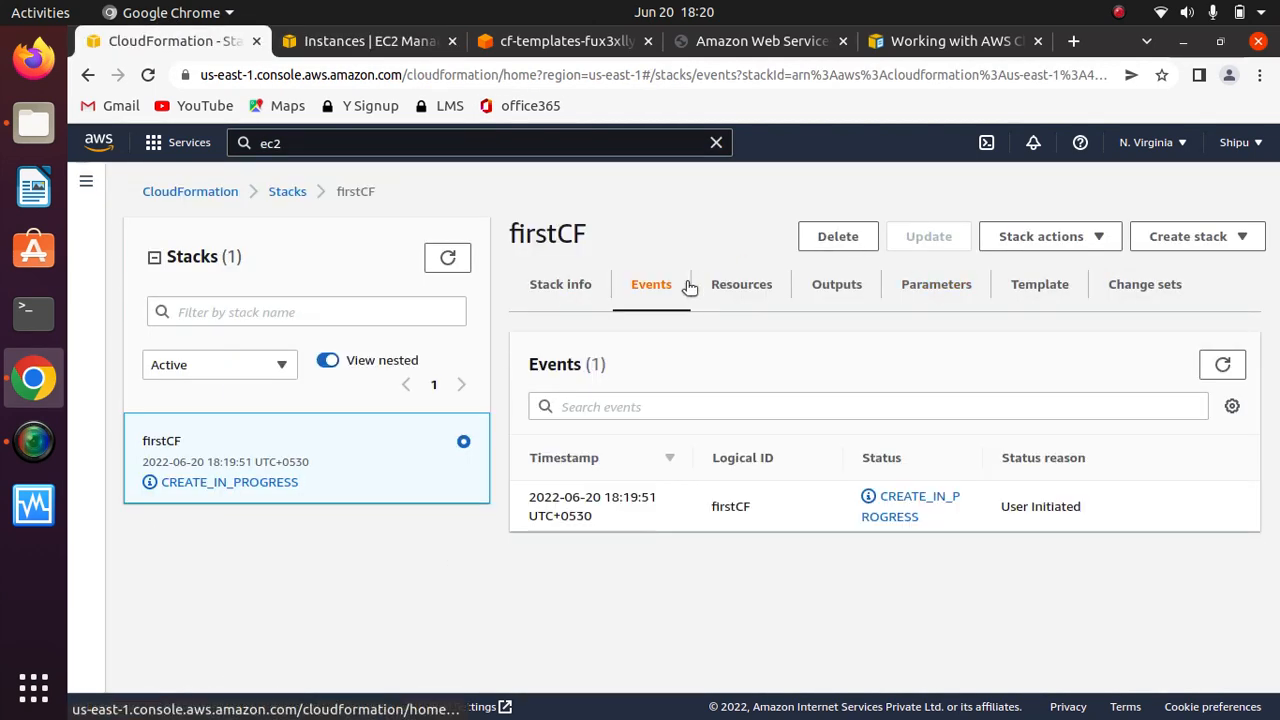
pyautogui.click(1224, 365)
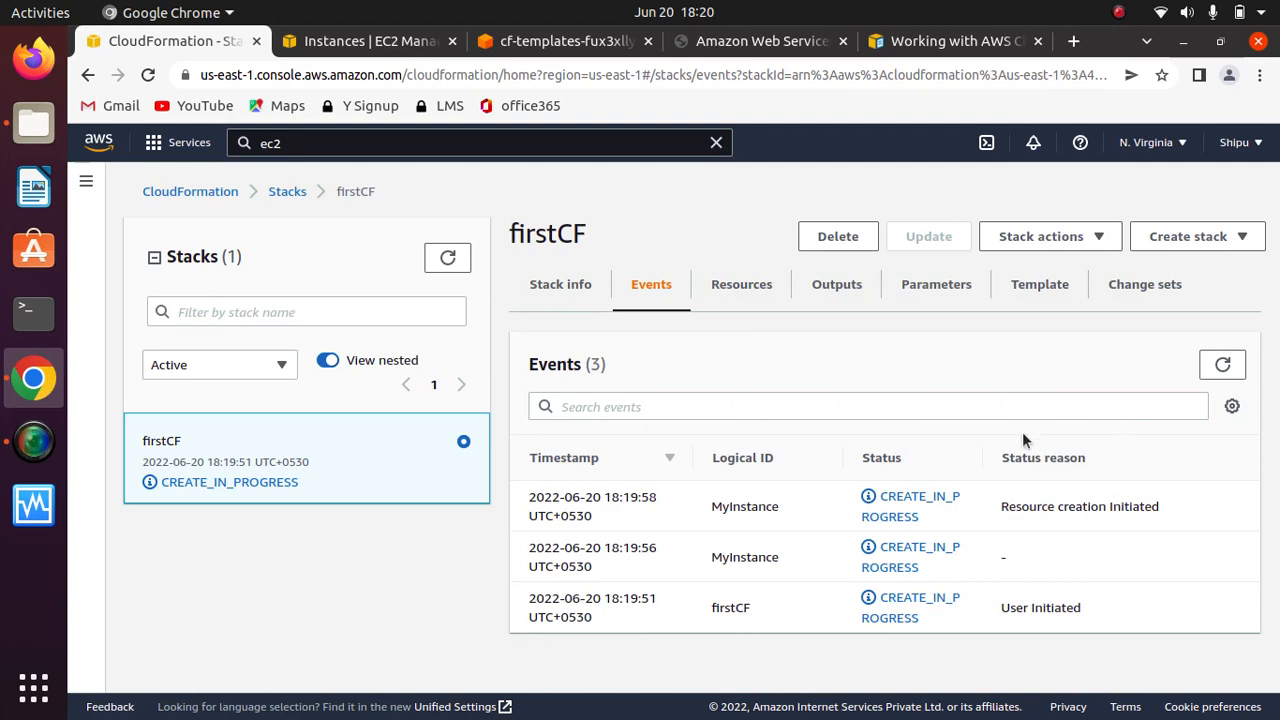
pyautogui.click(1226, 368)
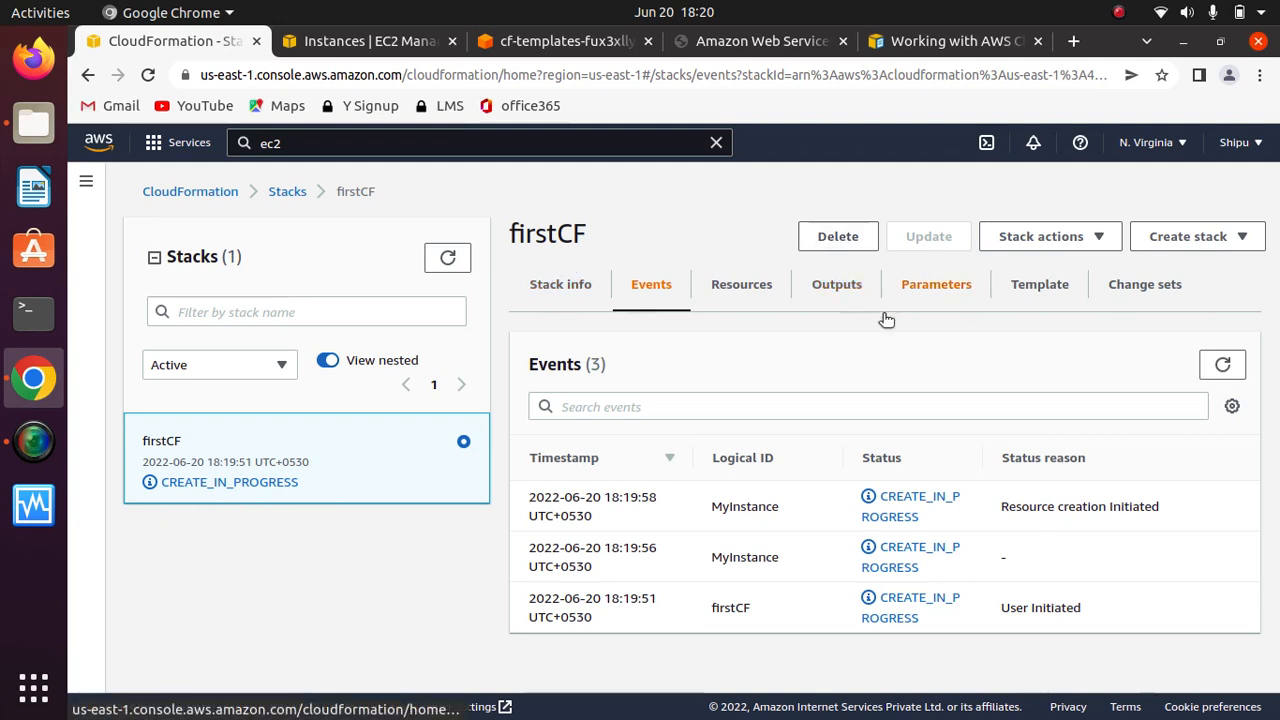
# Examine the firstCF stack info, including the stack ID, status and created time in the overview
pyautogui.click(569, 290)
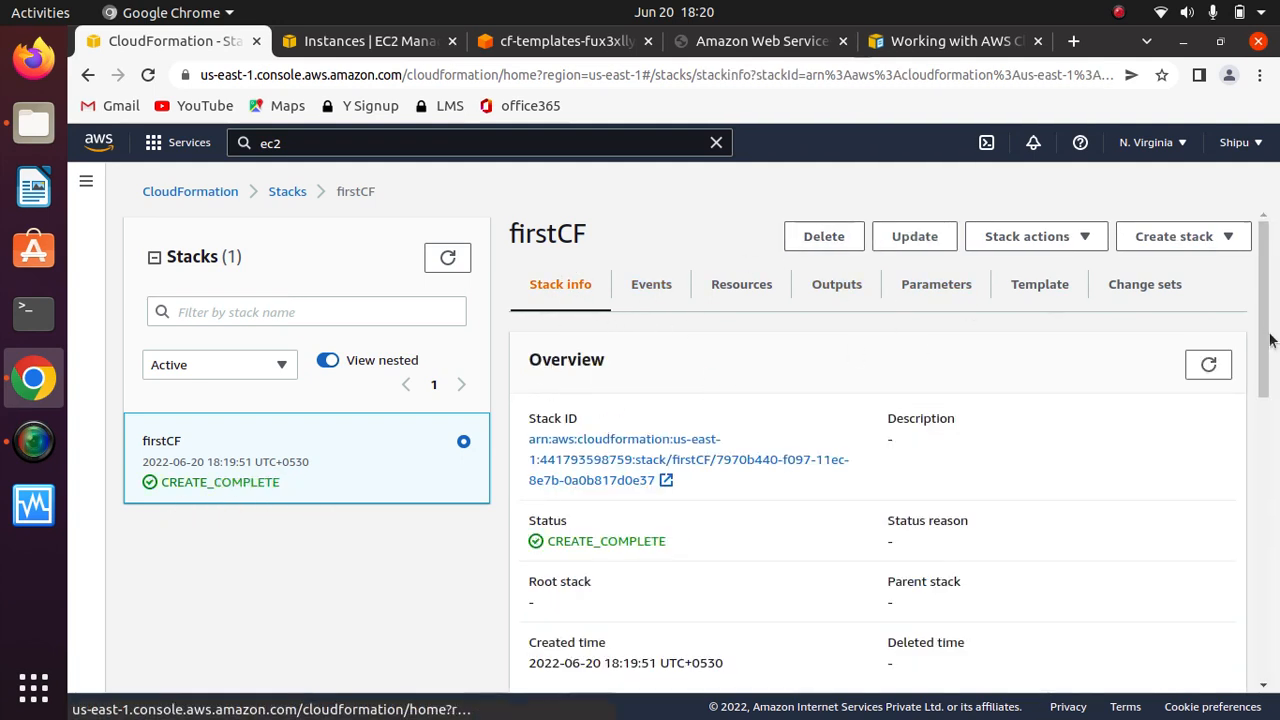
pyautogui.moveTo(1265, 339)
pyautogui.mouseDown()
pyautogui.moveTo(1264, 350)
pyautogui.moveTo(1263, 337)
pyautogui.mouseUp()
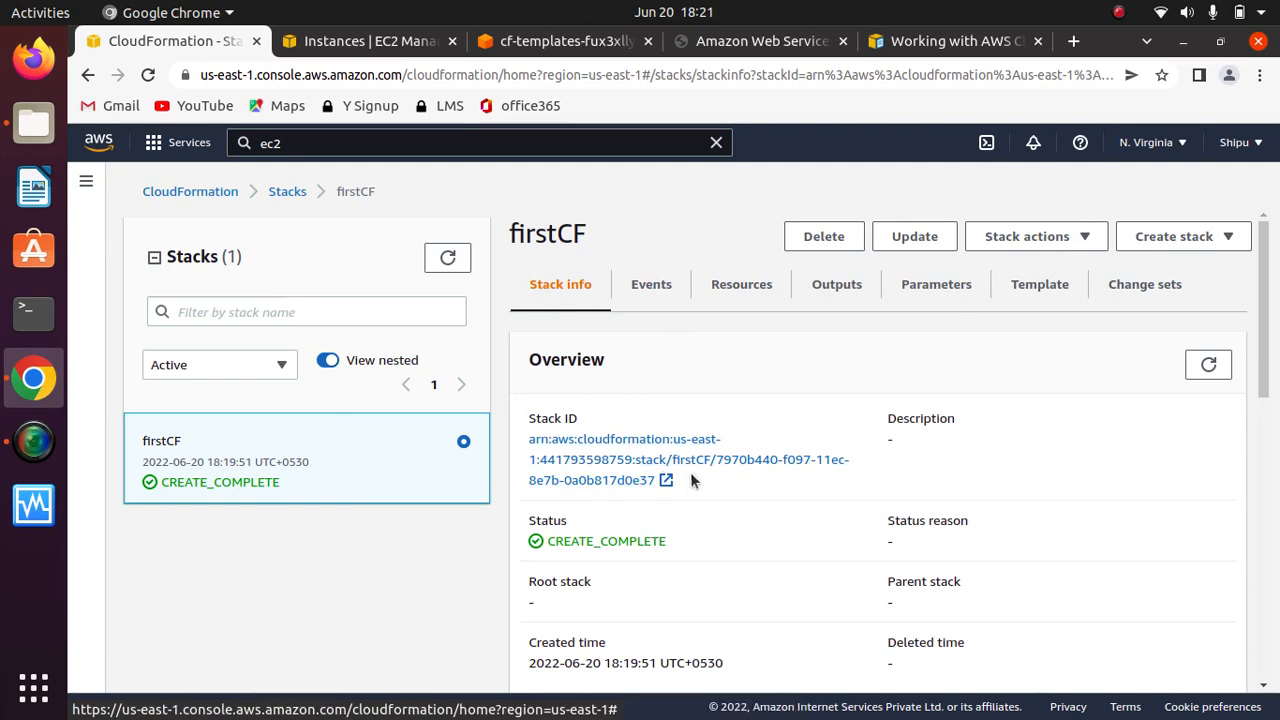
pyautogui.moveTo(695, 481); pyautogui.dragTo(528, 414)
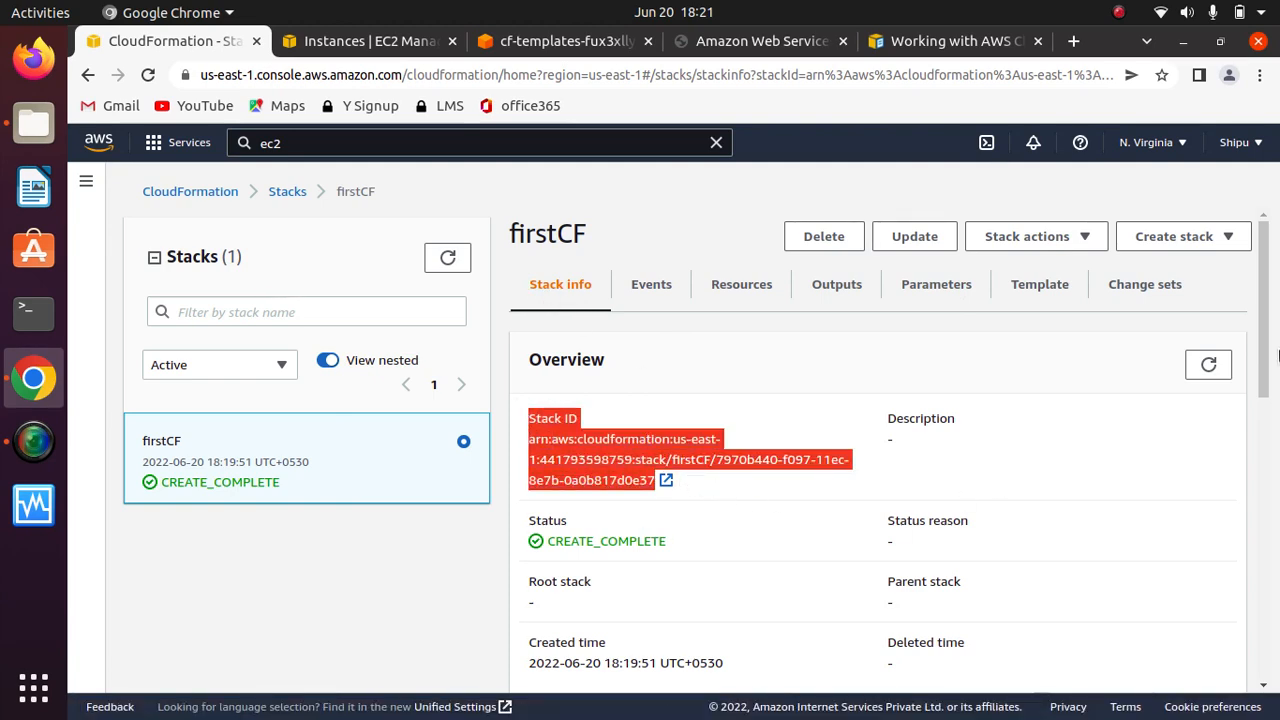
pyautogui.moveTo(1262, 337); pyautogui.dragTo(1262, 433)
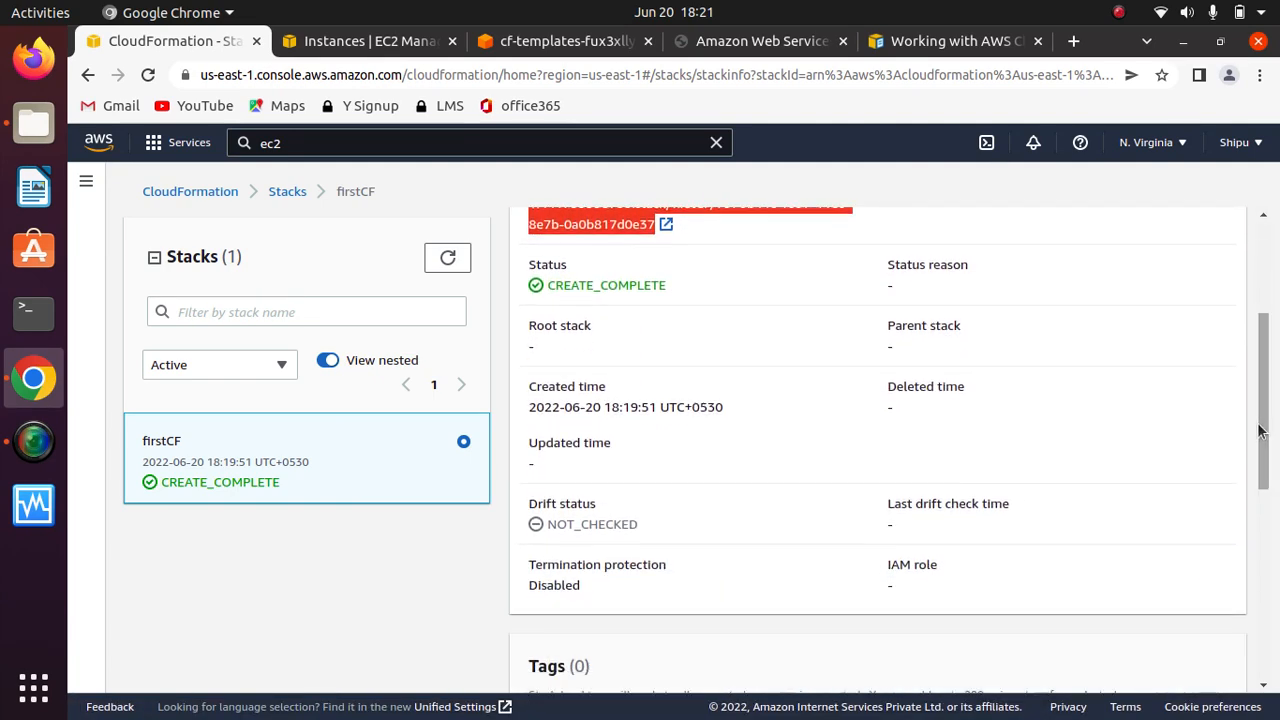
pyautogui.moveTo(748, 415); pyautogui.dragTo(529, 386)
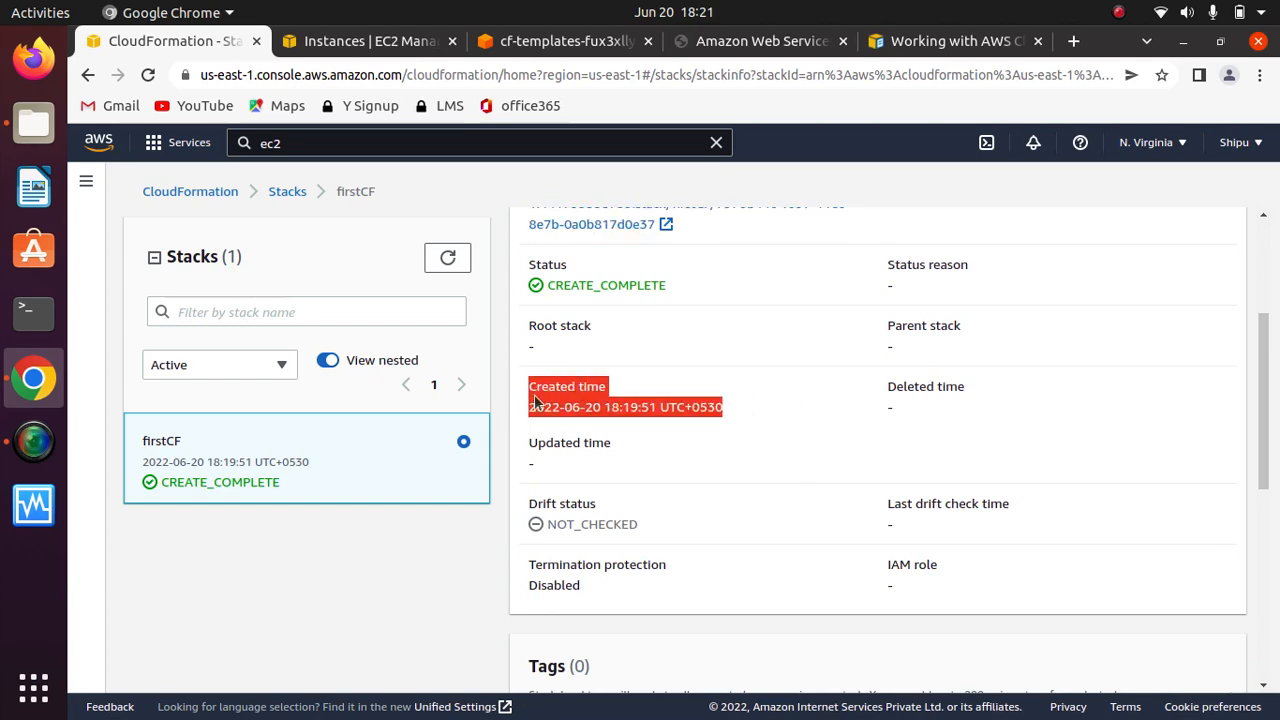
pyautogui.click(672, 450)
pyautogui.moveTo(1264, 432); pyautogui.dragTo(1263, 332)
# Review the firstCF stack's events and the MyInstance entry in its resource list
pyautogui.click(652, 288)
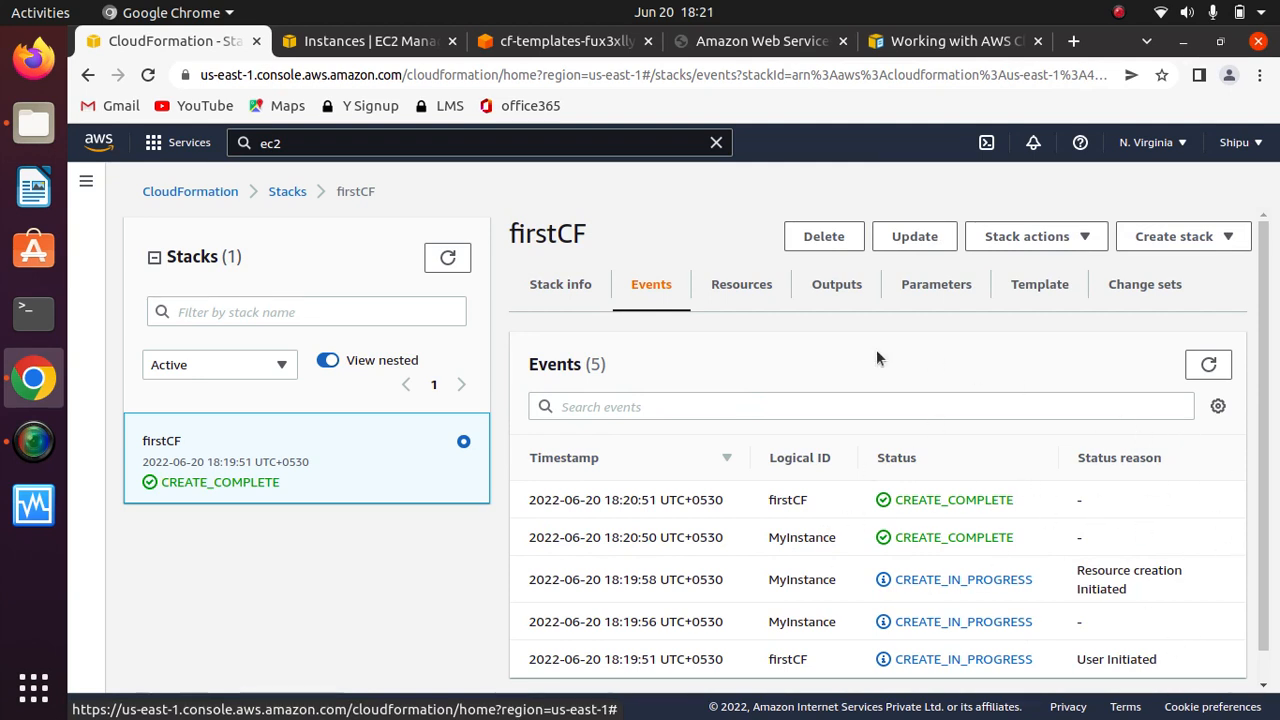
pyautogui.click(731, 285)
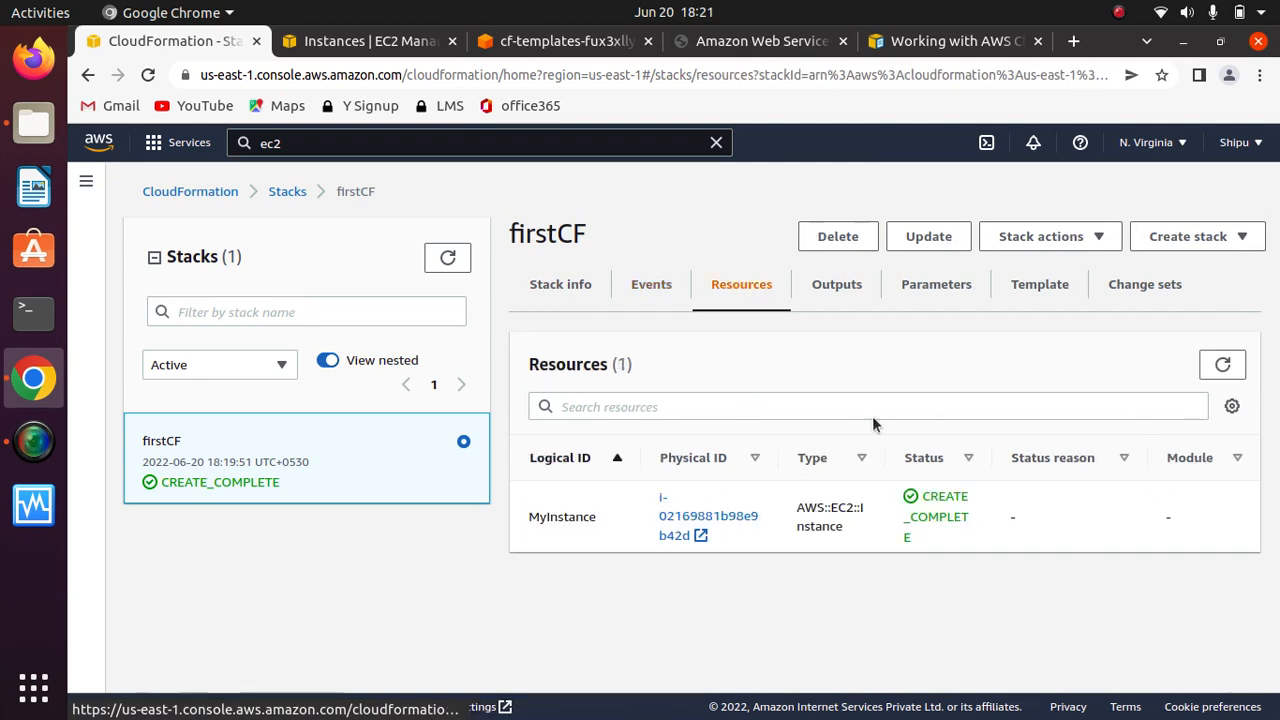
pyautogui.moveTo(597, 524); pyautogui.dragTo(516, 518)
pyautogui.click(584, 541)
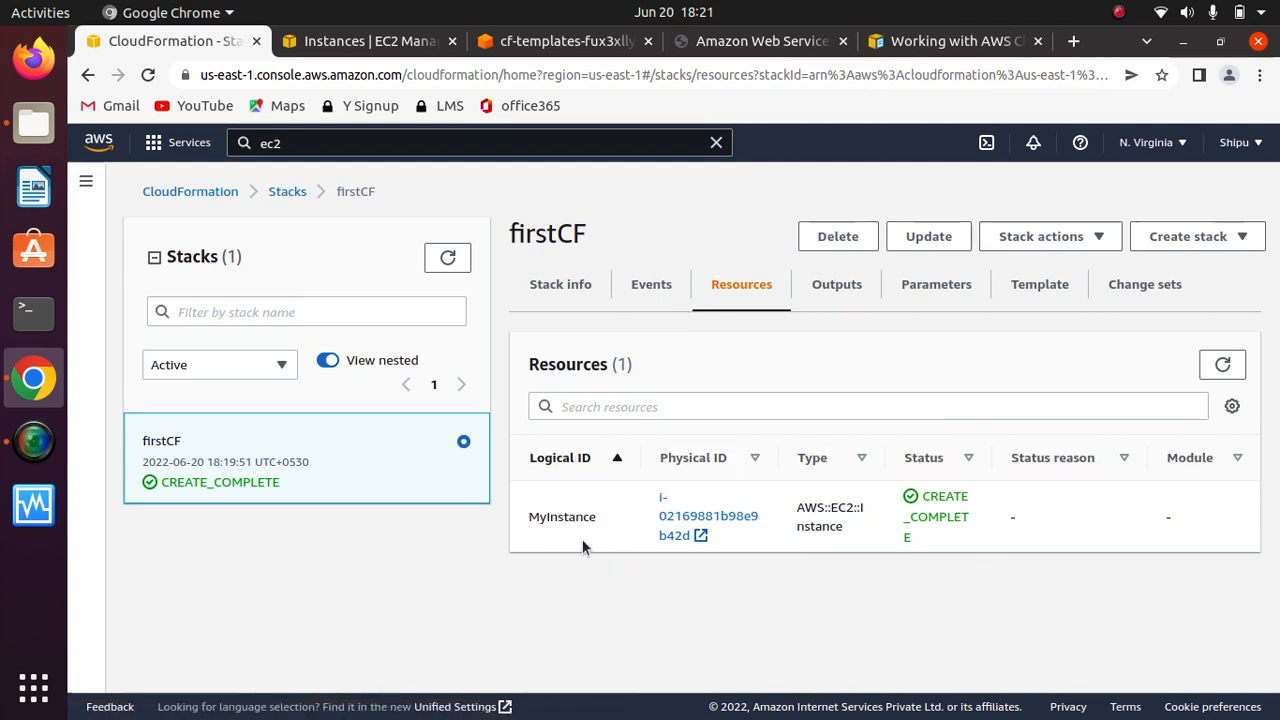
pyautogui.moveTo(607, 520); pyautogui.dragTo(515, 510)
pyautogui.click(574, 564)
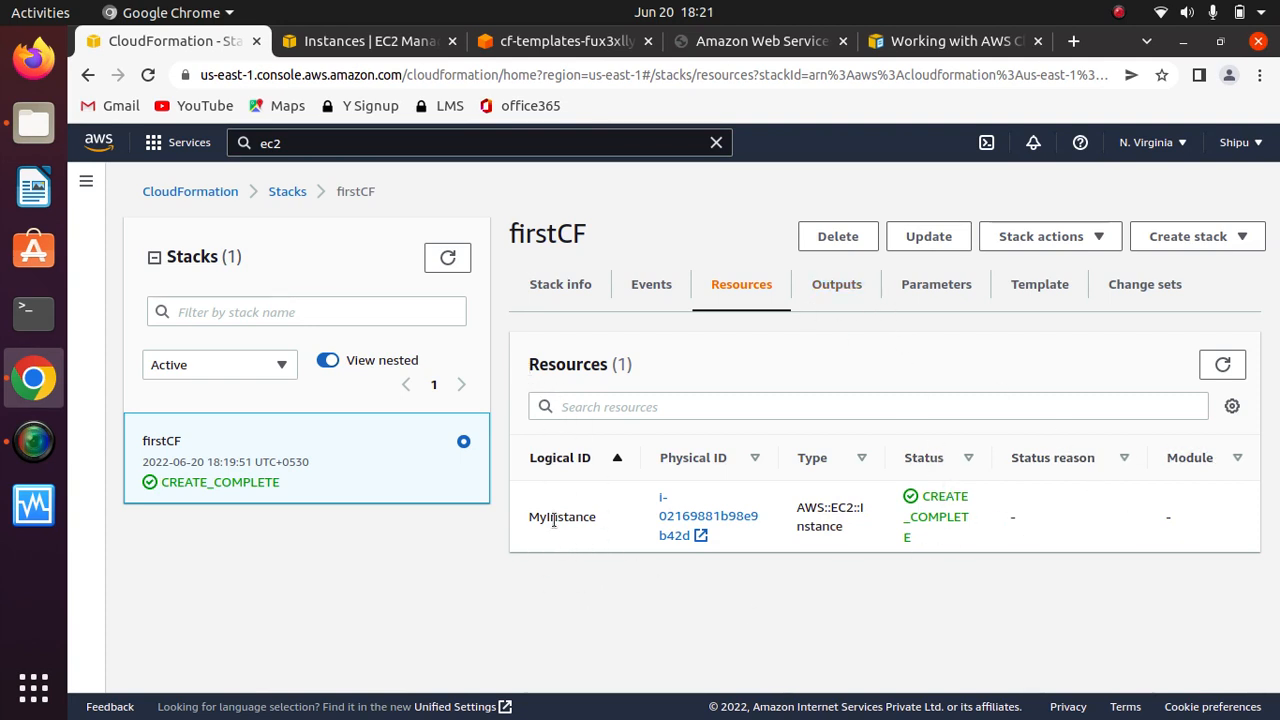
# View the firstCF stack's outputs, parameters and template code
pyautogui.click(843, 284)
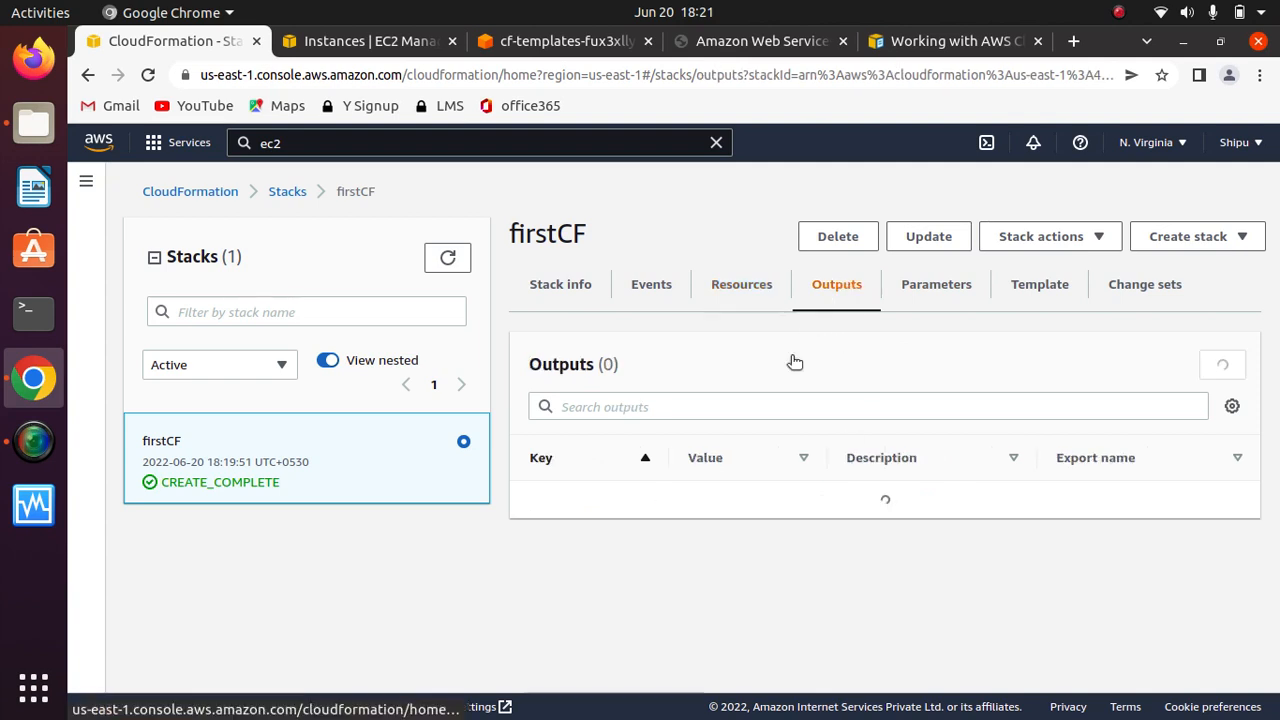
pyautogui.click(940, 286)
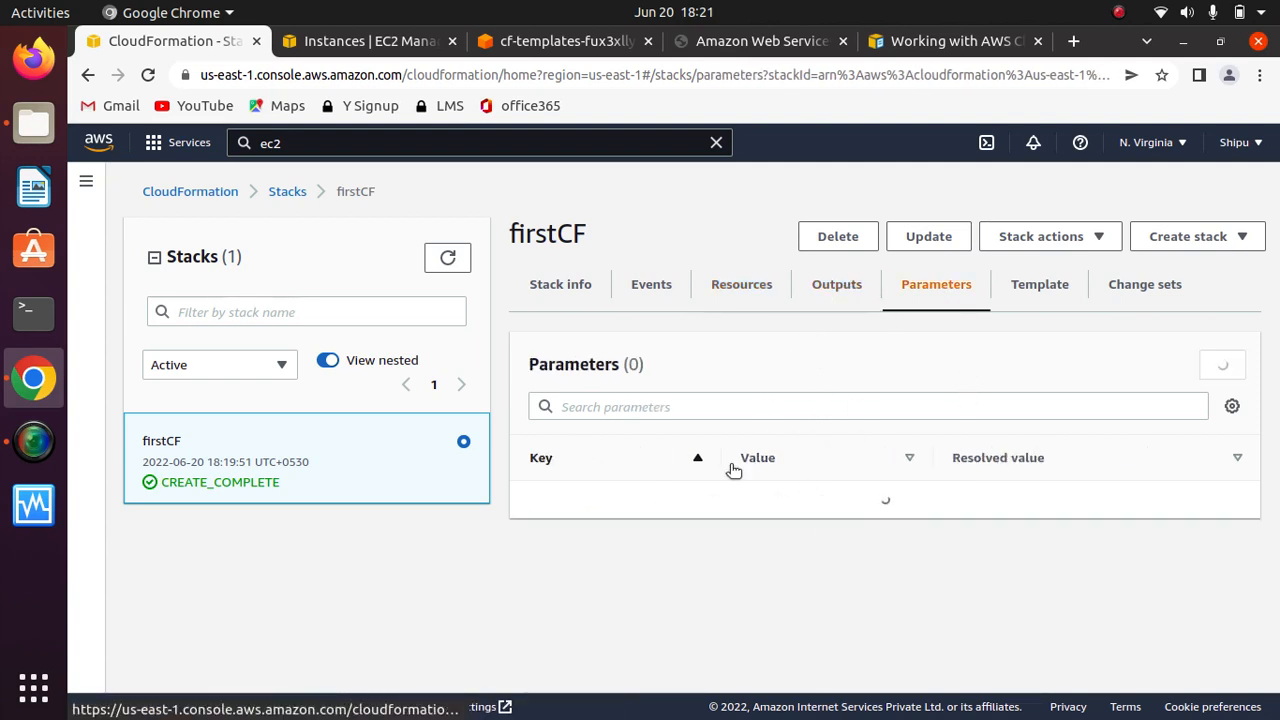
pyautogui.click(1045, 288)
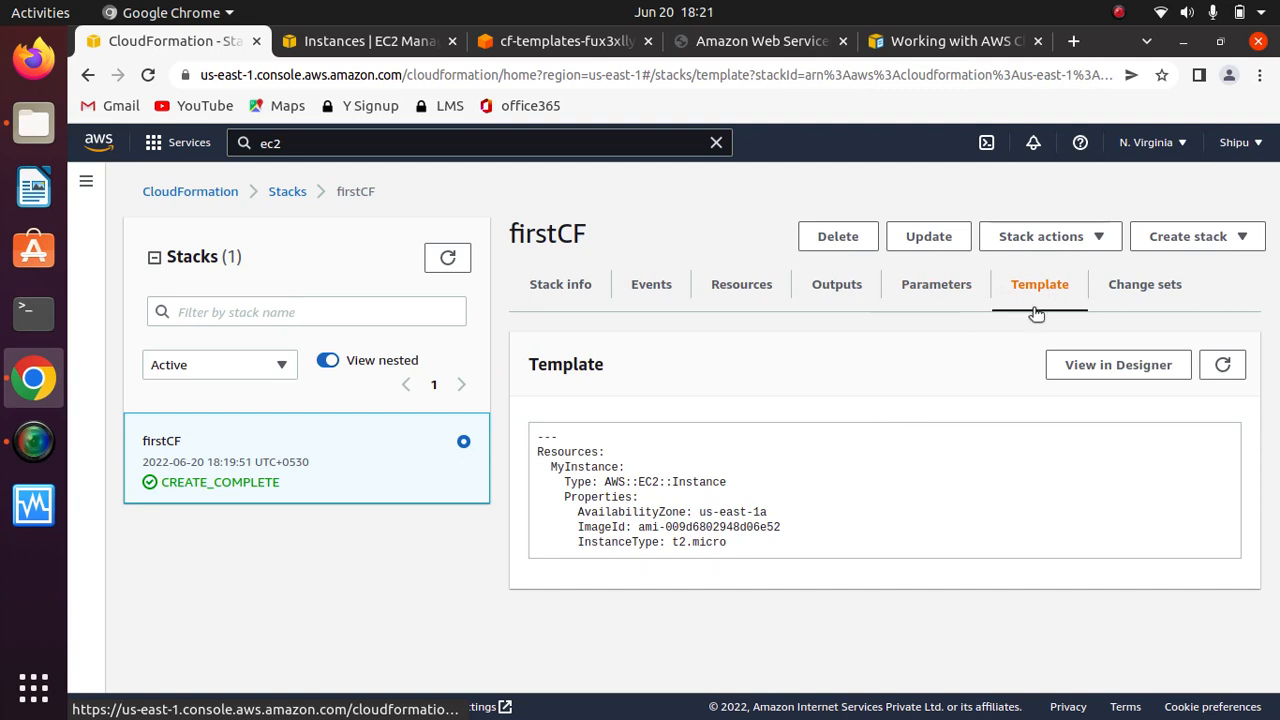
# Examine the firstCF template code, including its Resources section and the AWS::EC2::Instance type, and check the stack's change sets
pyautogui.tripleClick(734, 547)
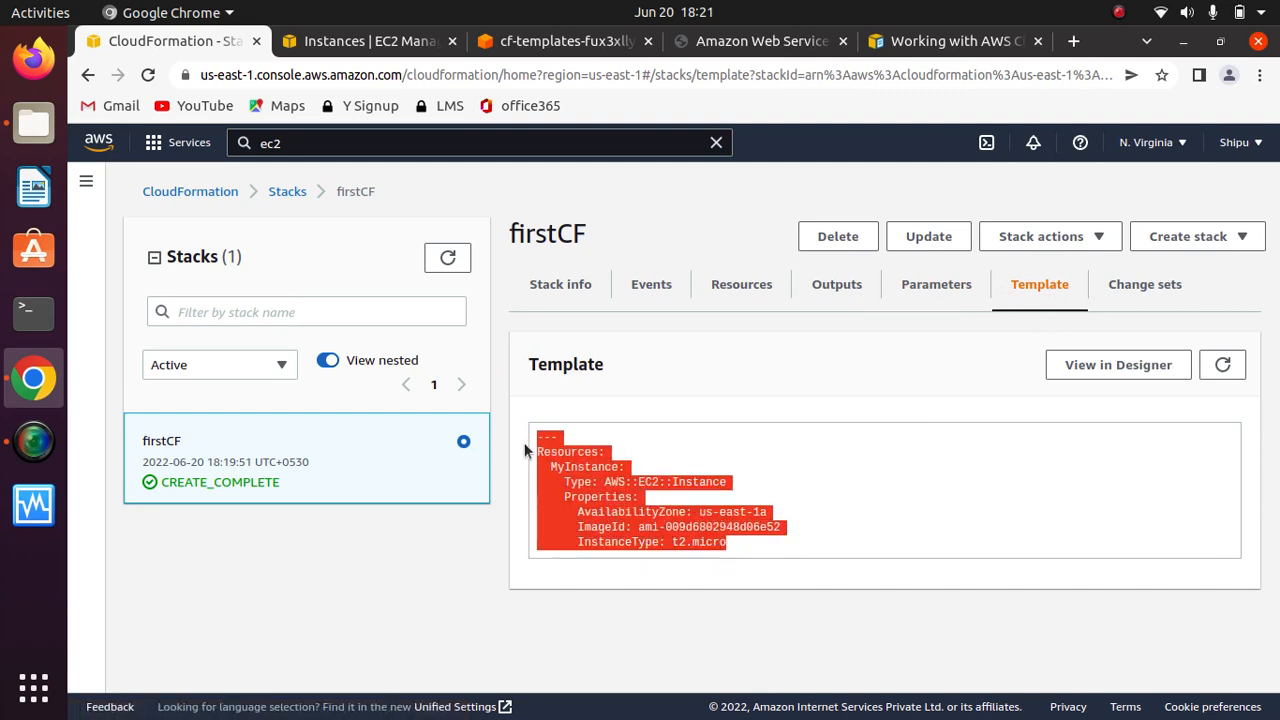
pyautogui.click(760, 540)
pyautogui.moveTo(760, 540); pyautogui.dragTo(547, 437)
pyautogui.click(845, 504)
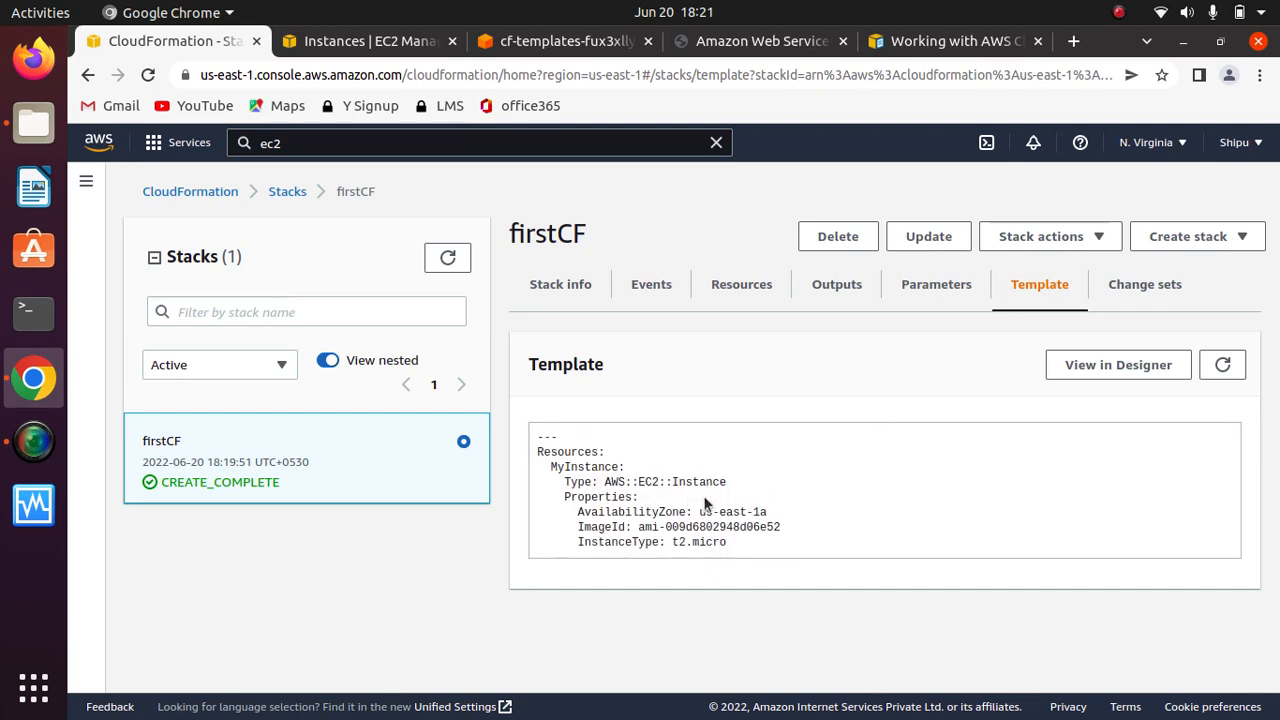
pyautogui.moveTo(605, 484); pyautogui.dragTo(752, 488)
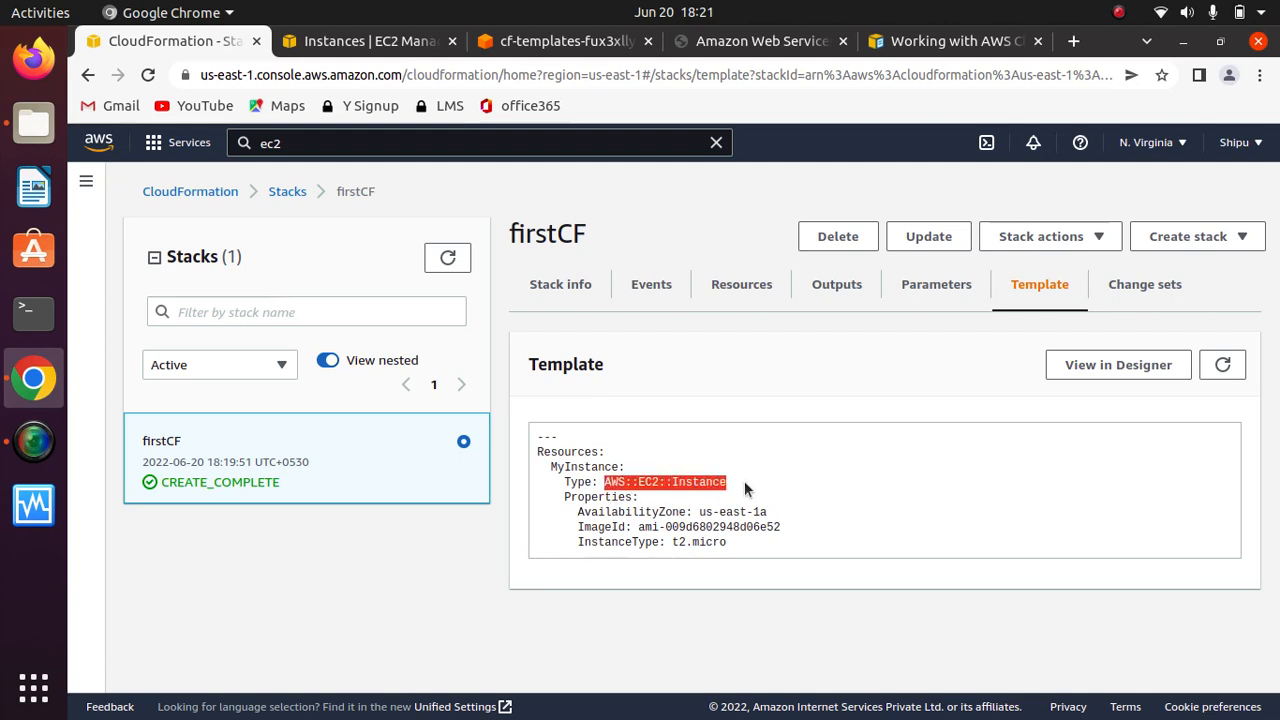
pyautogui.click(773, 456)
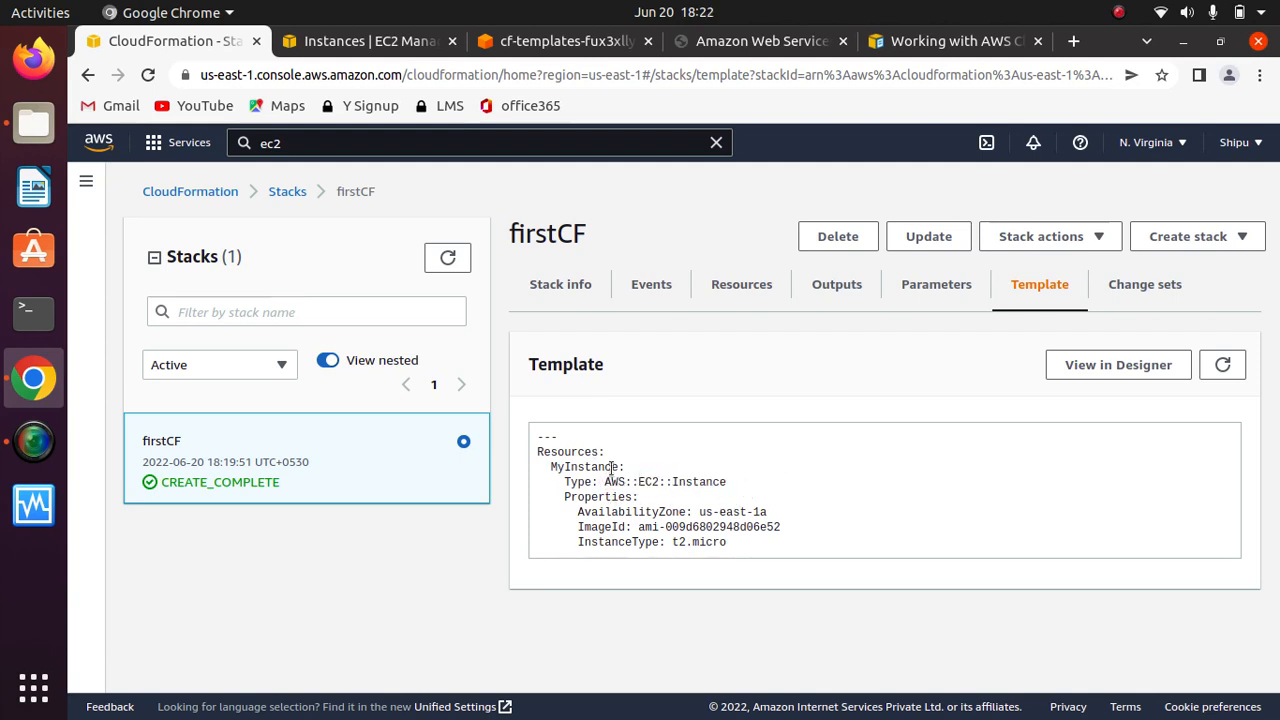
pyautogui.moveTo(604, 450); pyautogui.dragTo(528, 448)
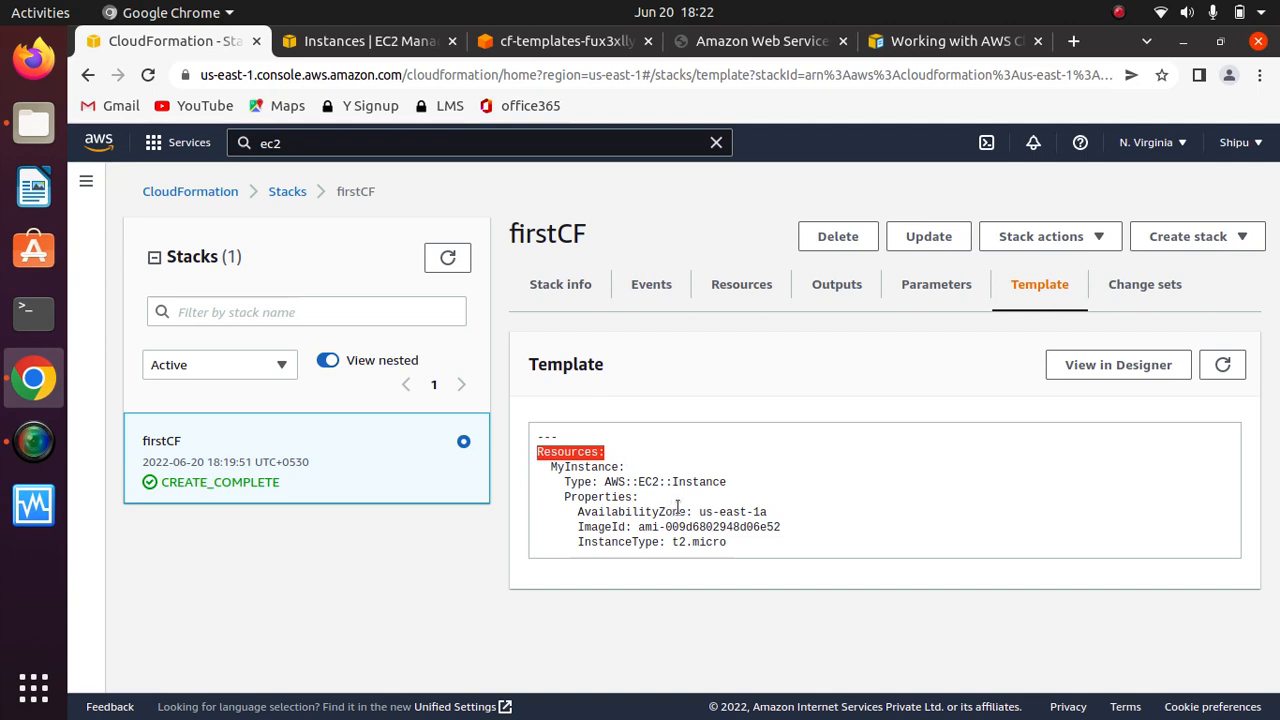
pyautogui.click(907, 495)
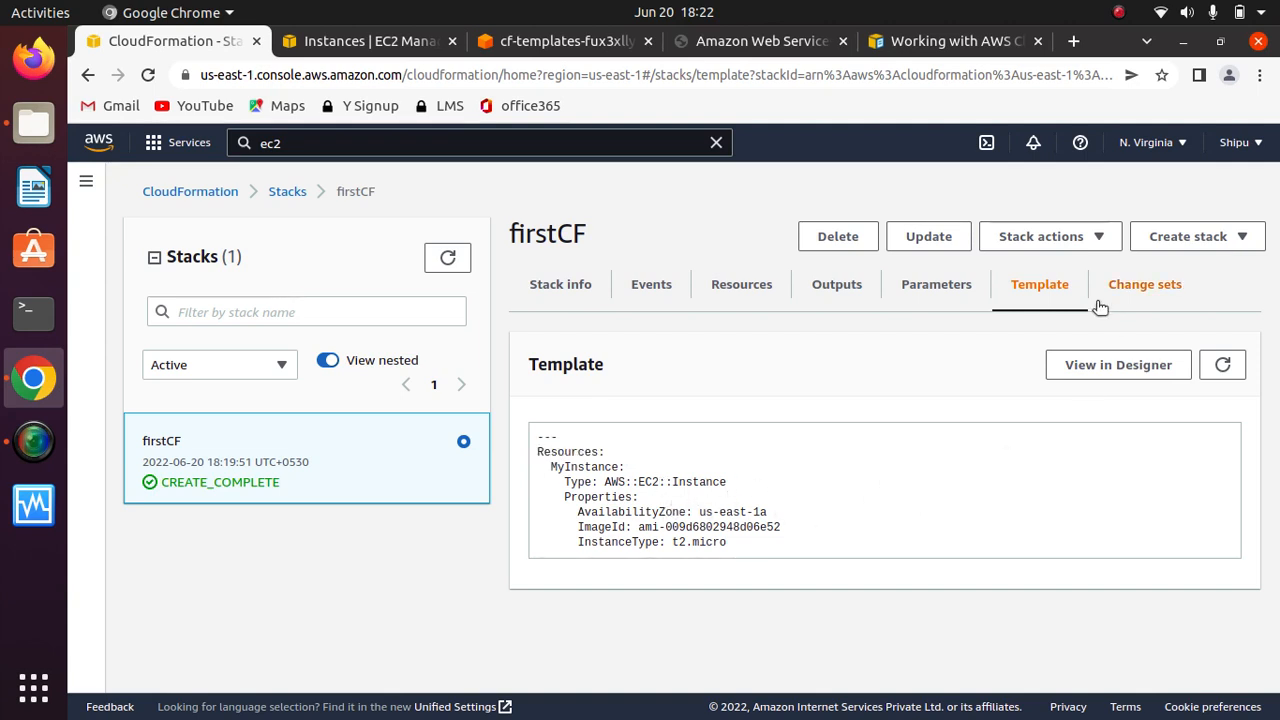
pyautogui.click(1138, 290)
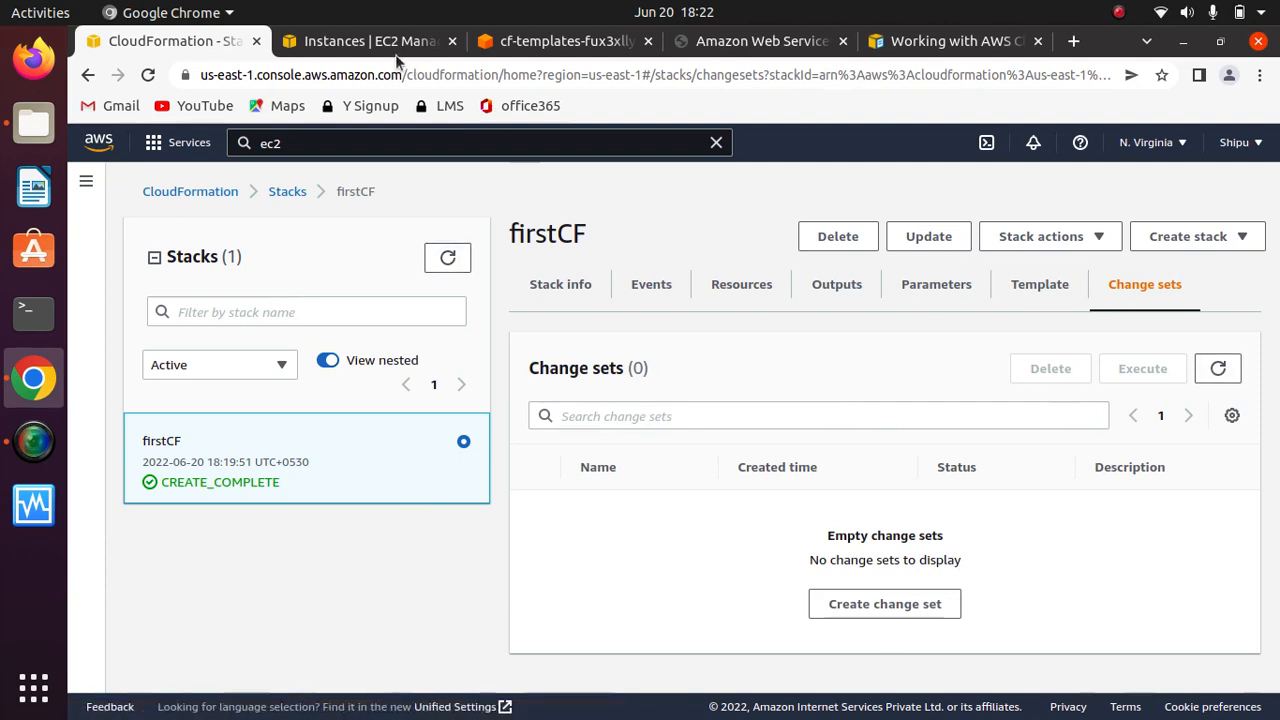
# Switch to the EC2 instances list, refresh it and select the t2.micro instance launched by the stack
pyautogui.click(365, 42)
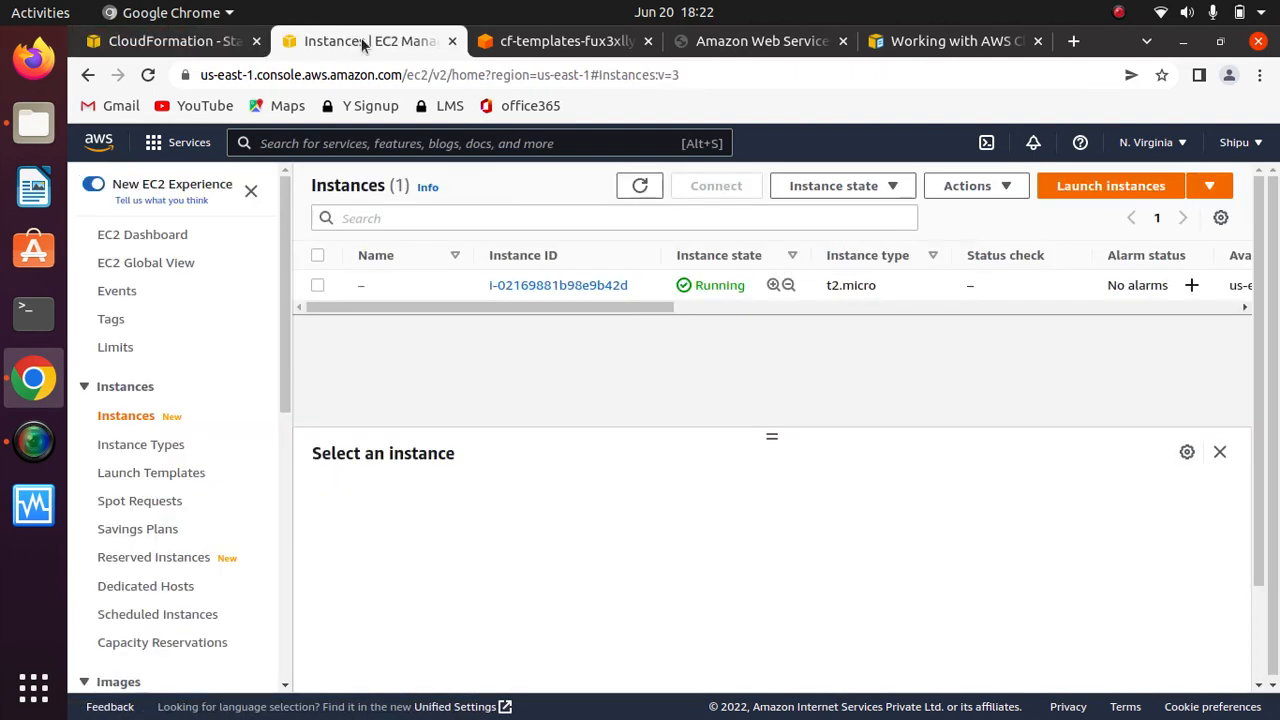
pyautogui.click(640, 187)
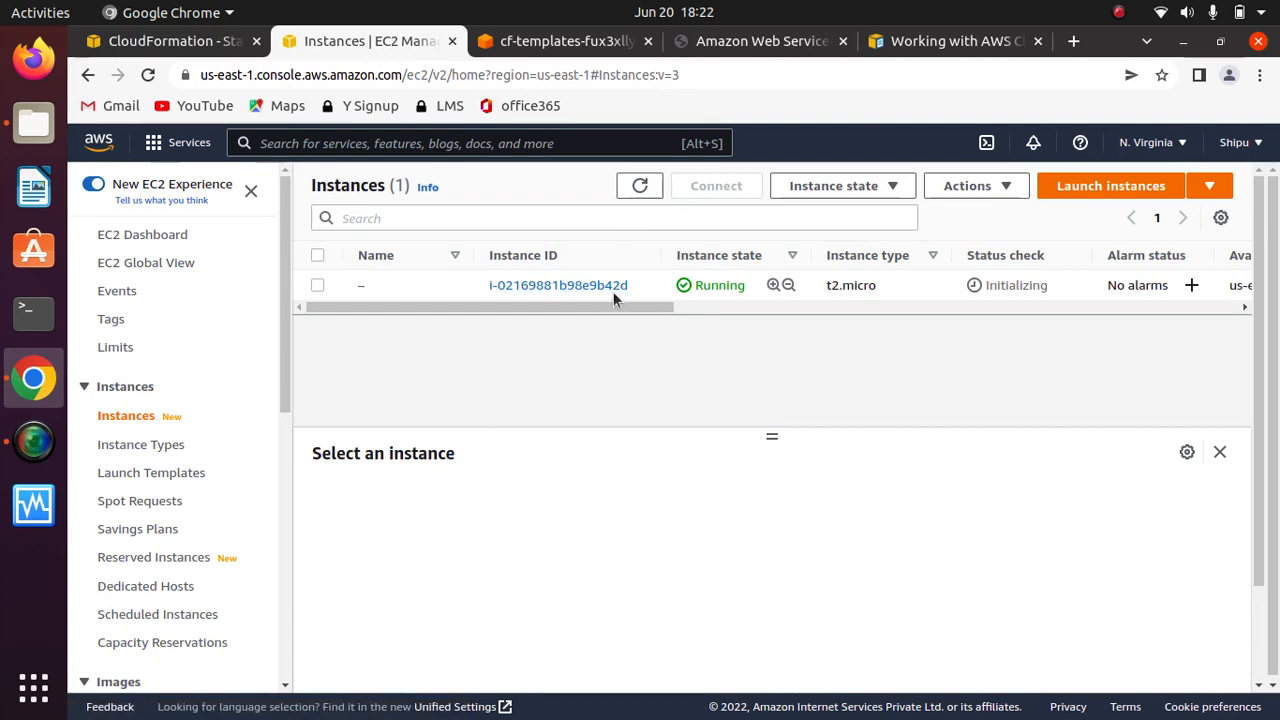
pyautogui.click(317, 286)
pyautogui.click(317, 286)
pyautogui.click(317, 286)
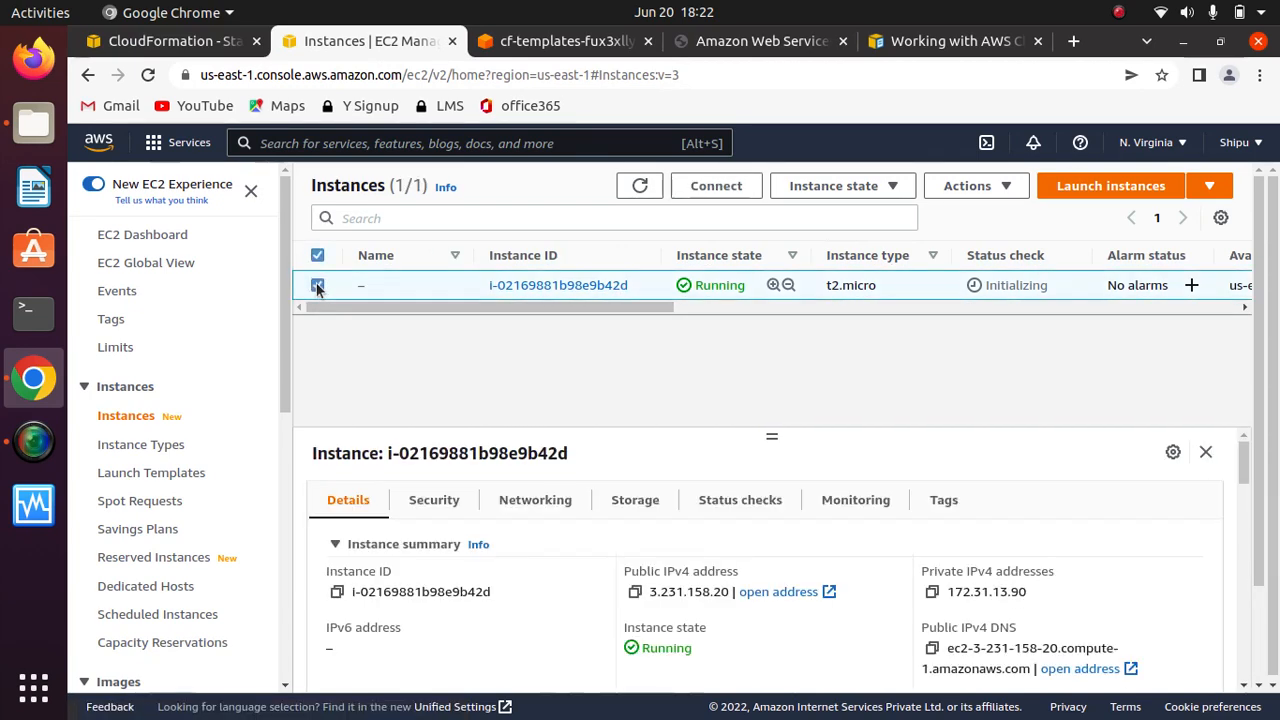
# View the selected instance's tags and enlarge the details pane below the instances list
pyautogui.moveTo(1258, 416); pyautogui.dragTo(1258, 367)
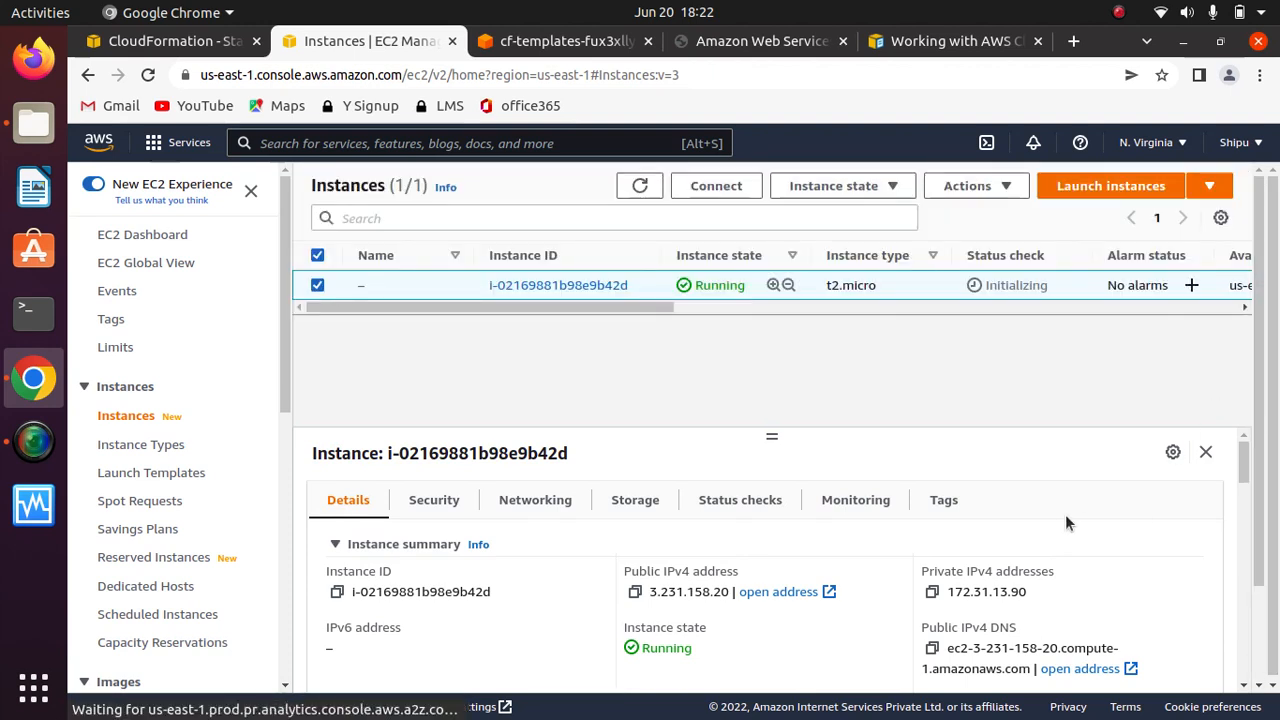
pyautogui.click(943, 500)
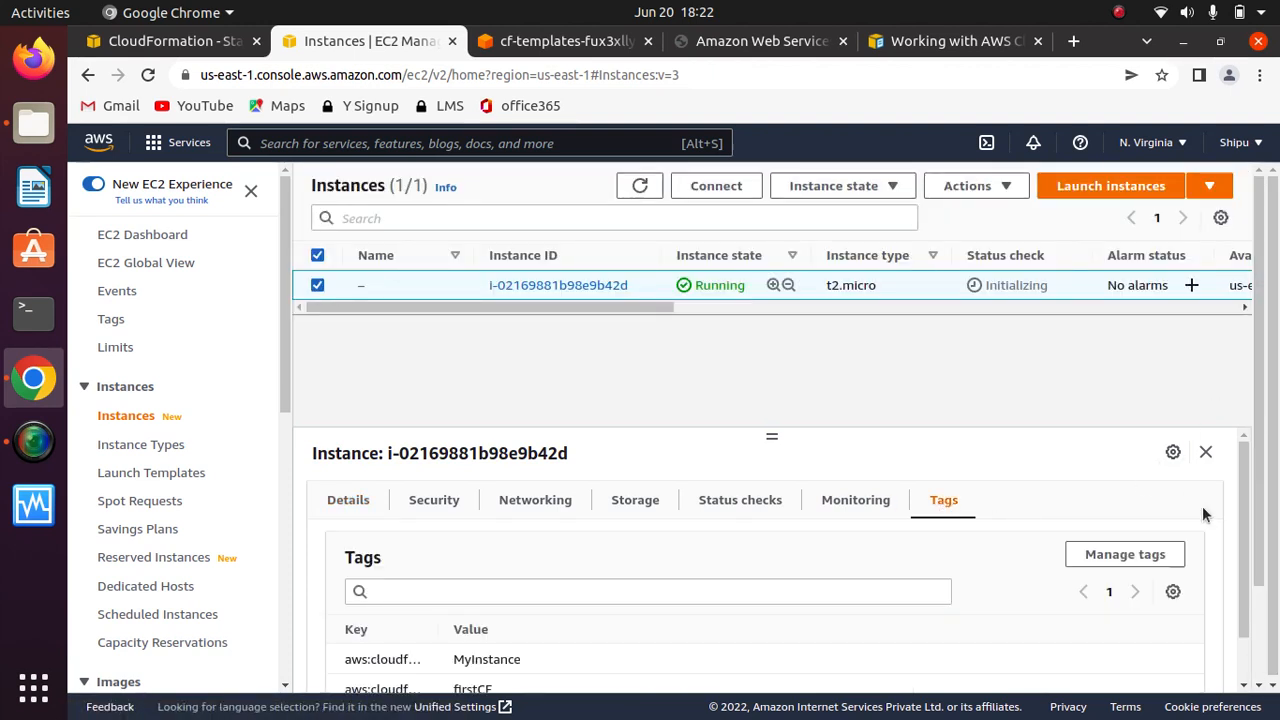
pyautogui.scroll(-1, 1237, 548)
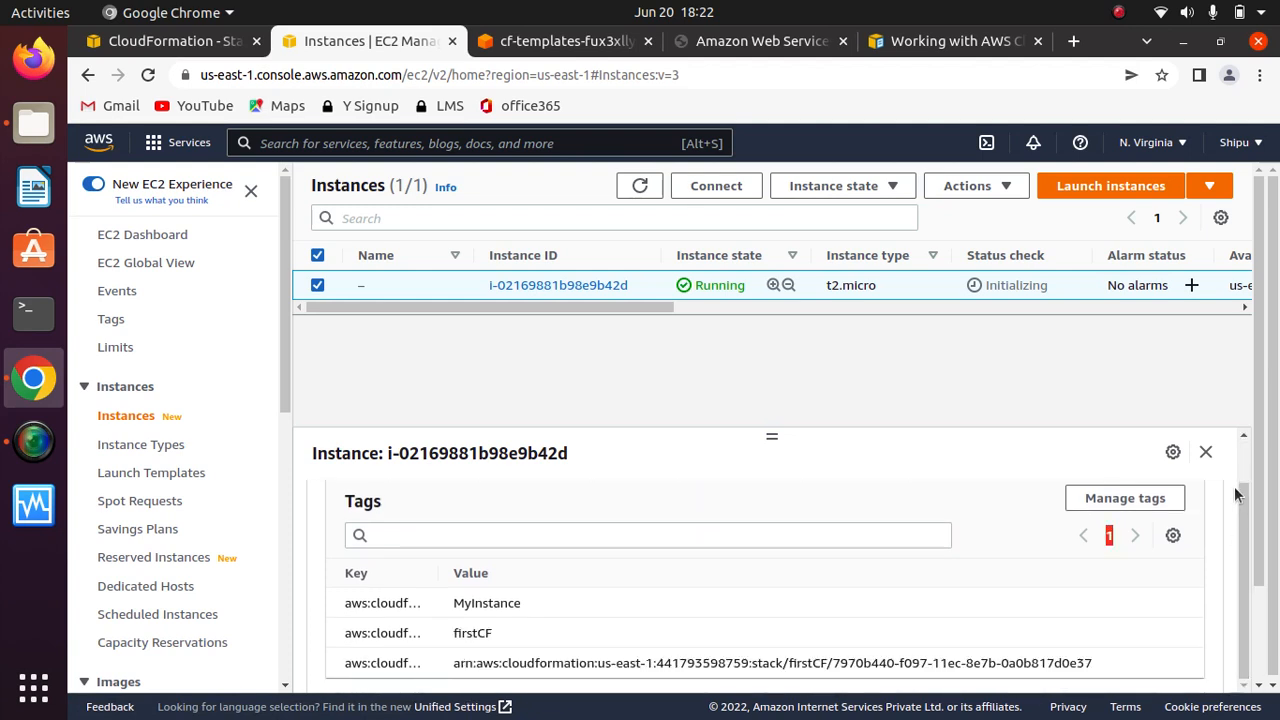
pyautogui.moveTo(771, 434); pyautogui.dragTo(755, 308)
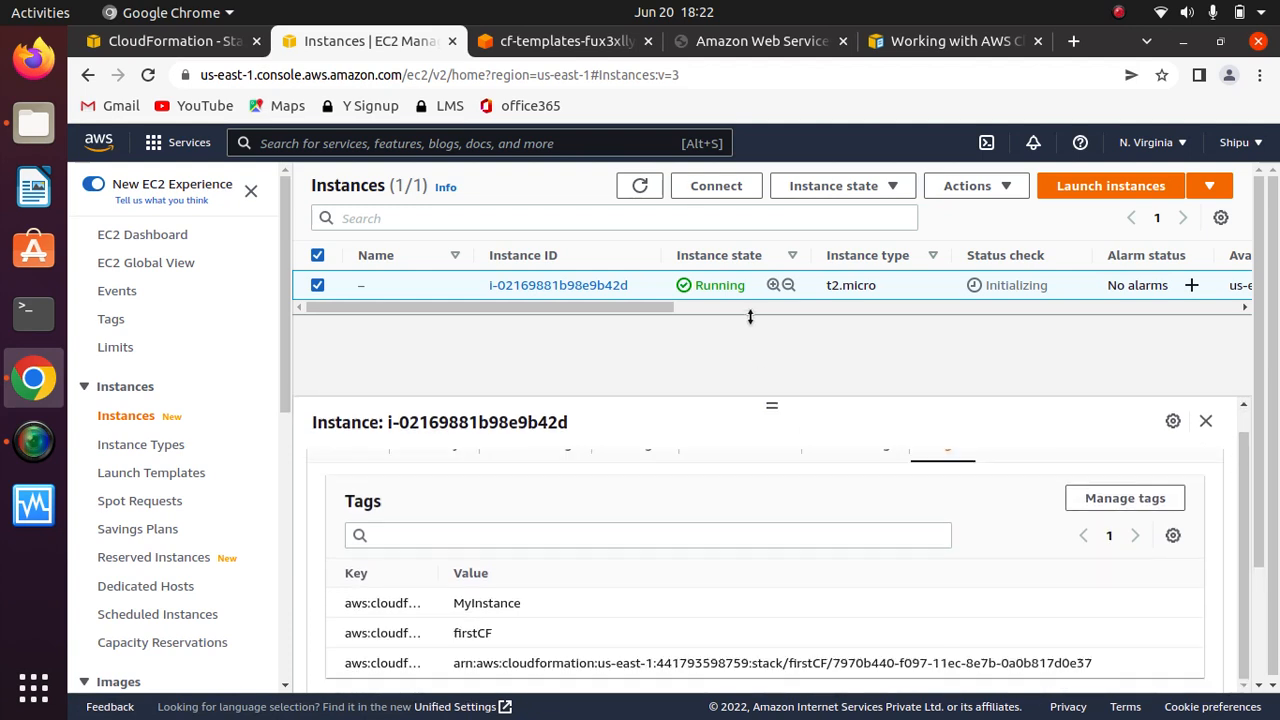
# Open the instance's full details page, show its tags and widen the Key column to read the complete CloudFormation tag keys
pyautogui.click(513, 285)
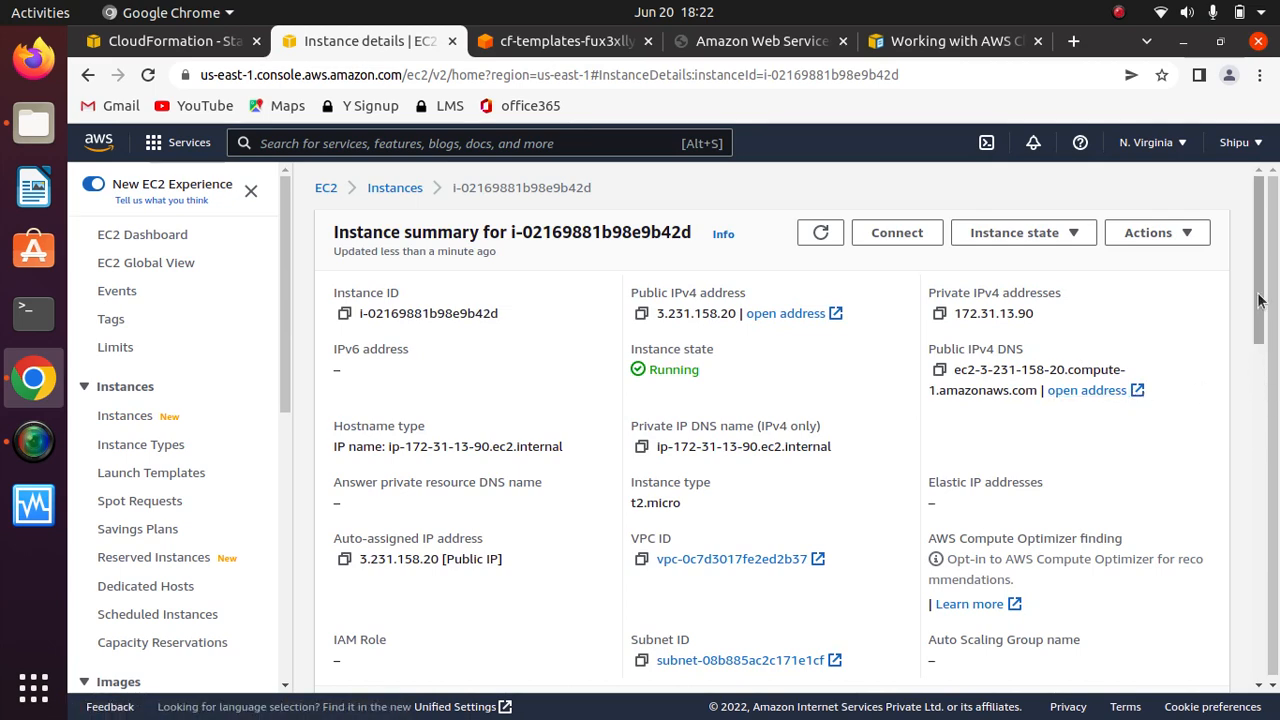
pyautogui.scroll(-2, 1258, 342)
pyautogui.scroll(-8, 1258, 342)
pyautogui.scroll(2, 1005, 337)
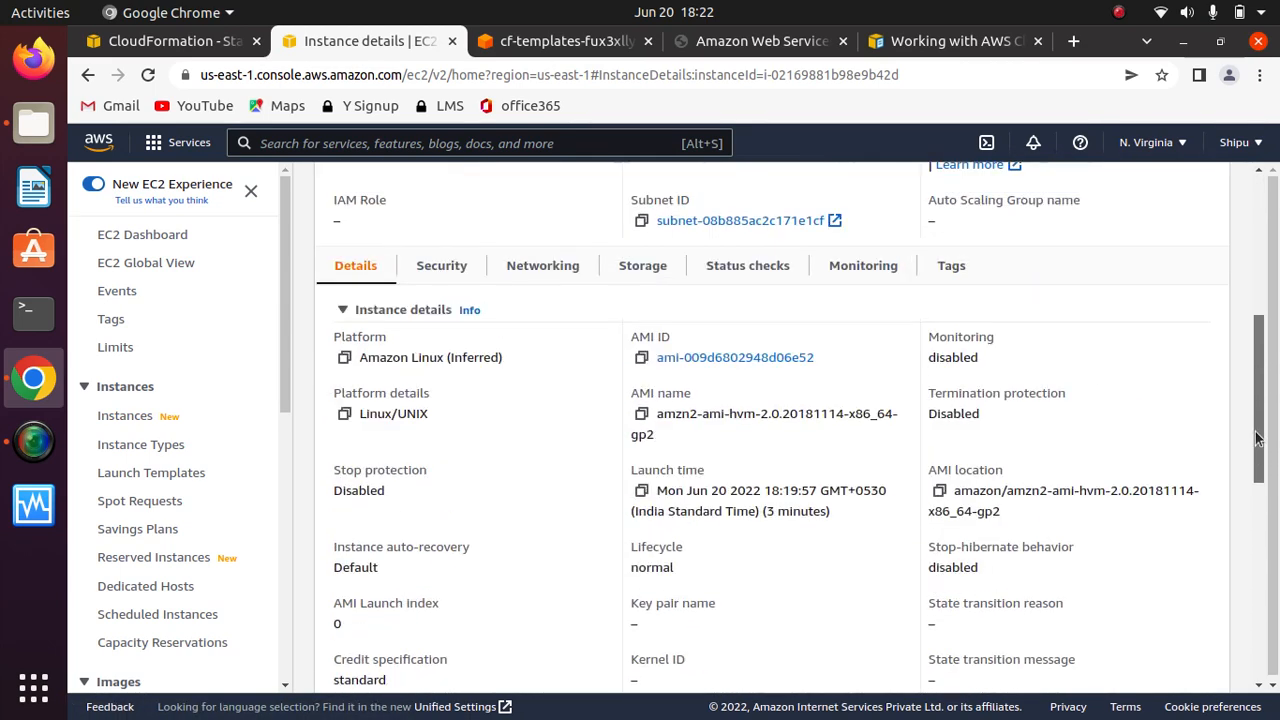
pyautogui.click(951, 265)
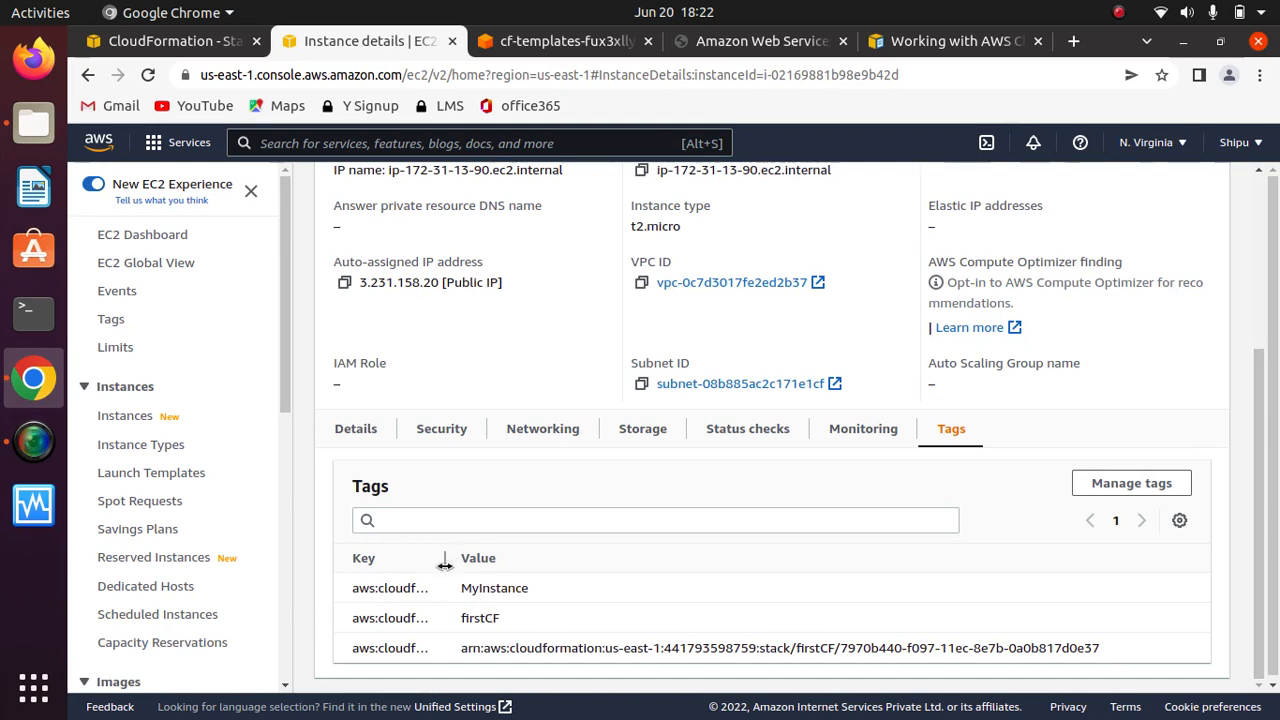
pyautogui.moveTo(446, 560); pyautogui.dragTo(628, 572)
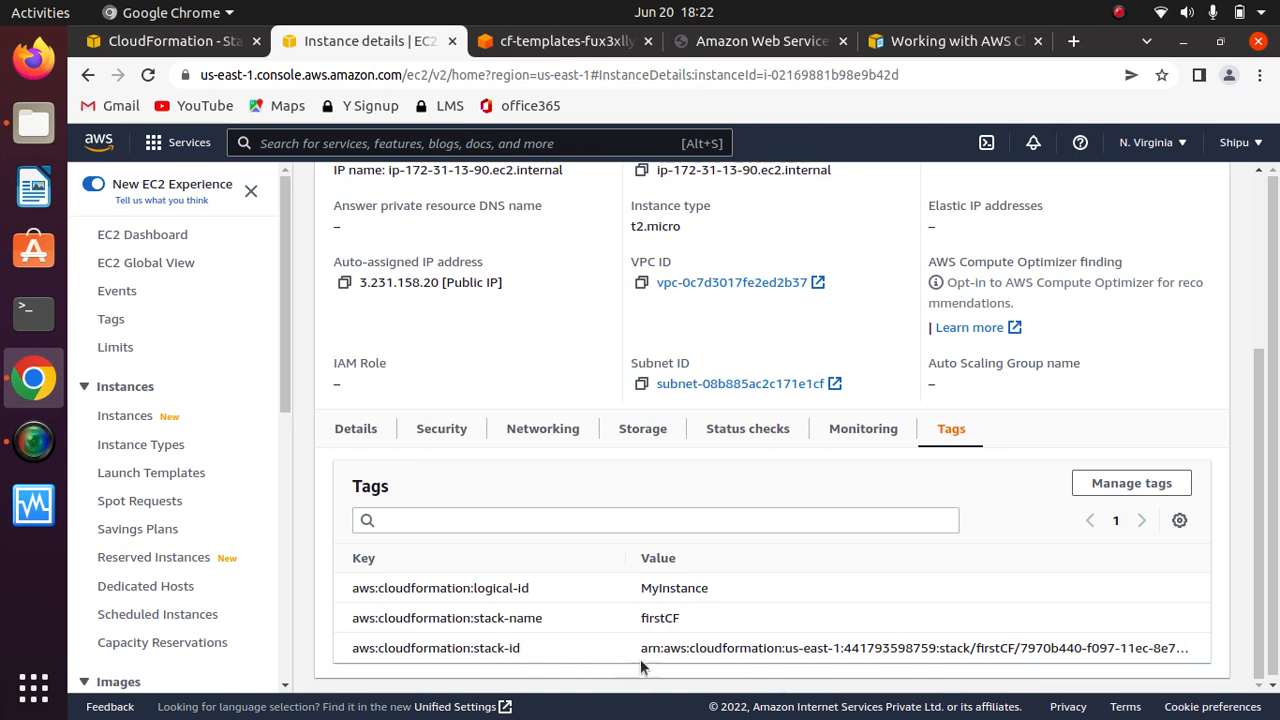
pyautogui.doubleClick(1155, 650)
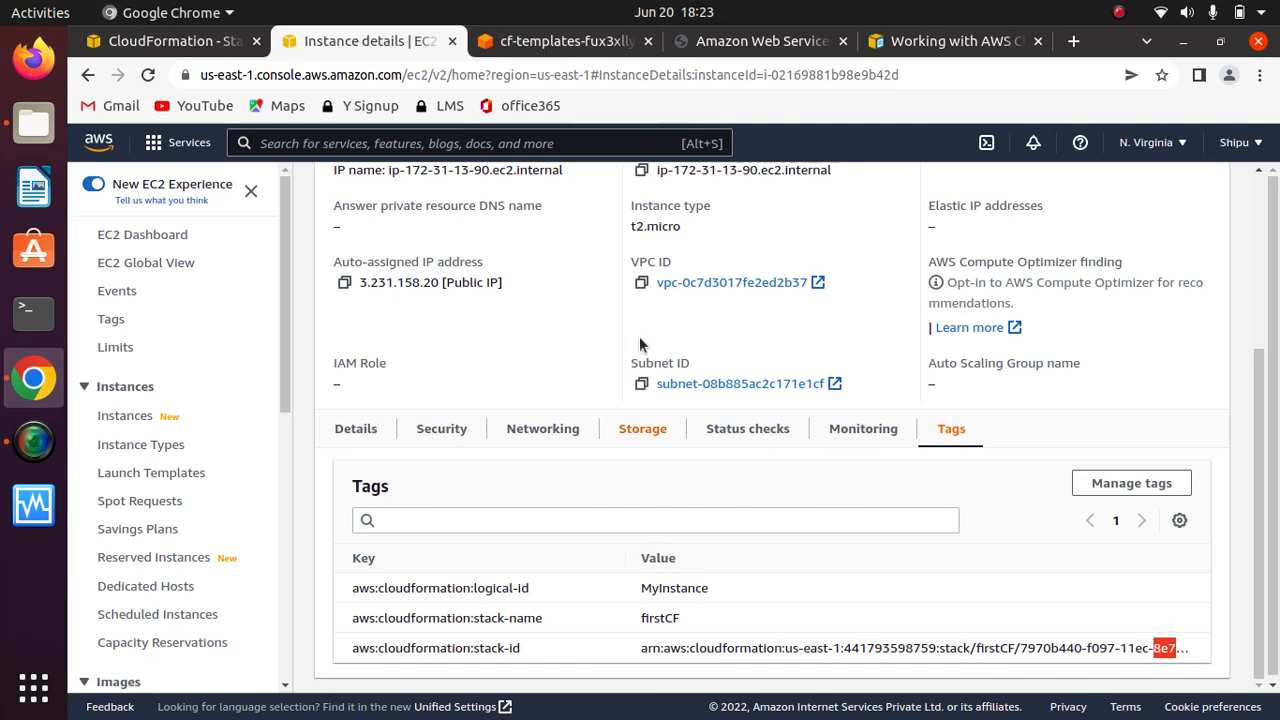
# Return to the firstCF stack info in CloudFormation and examine the stack ID to compare it with the instance's stack-id tag
pyautogui.click(548, 41)
pyautogui.click(130, 41)
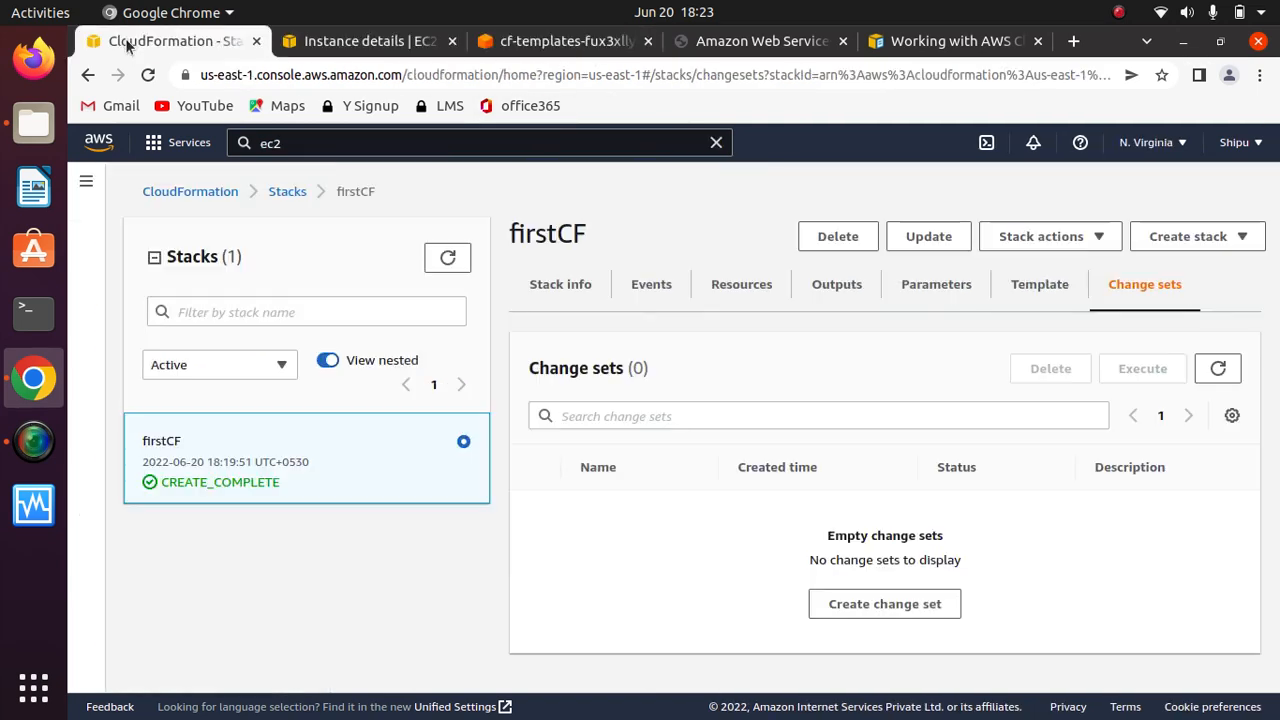
pyautogui.click(577, 286)
pyautogui.moveTo(703, 489); pyautogui.dragTo(537, 432)
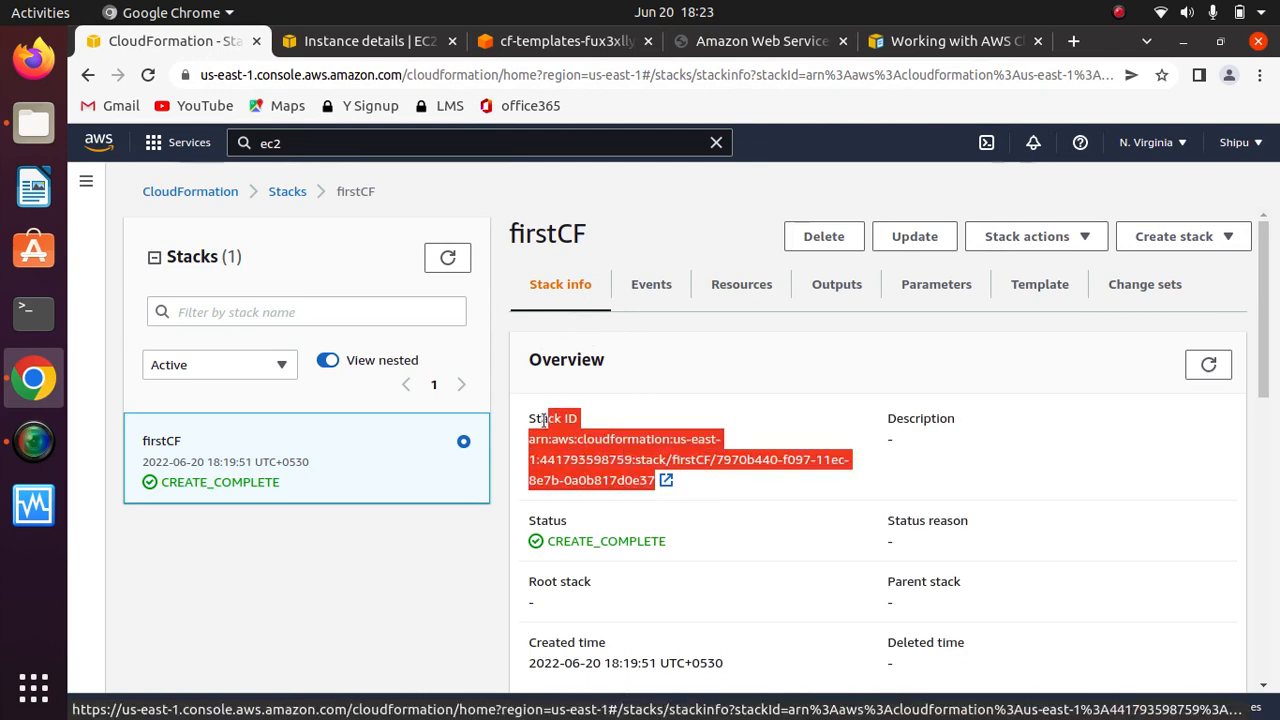
pyautogui.click(734, 534)
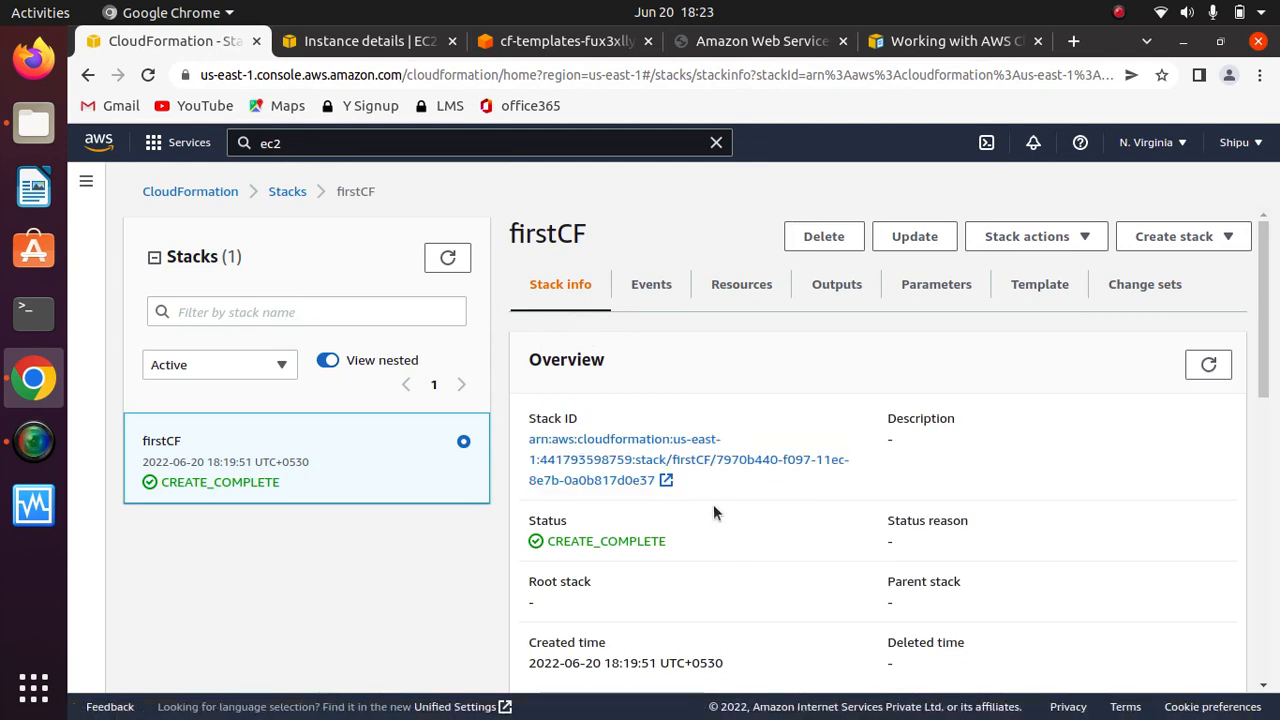
pyautogui.moveTo(658, 486); pyautogui.dragTo(522, 448)
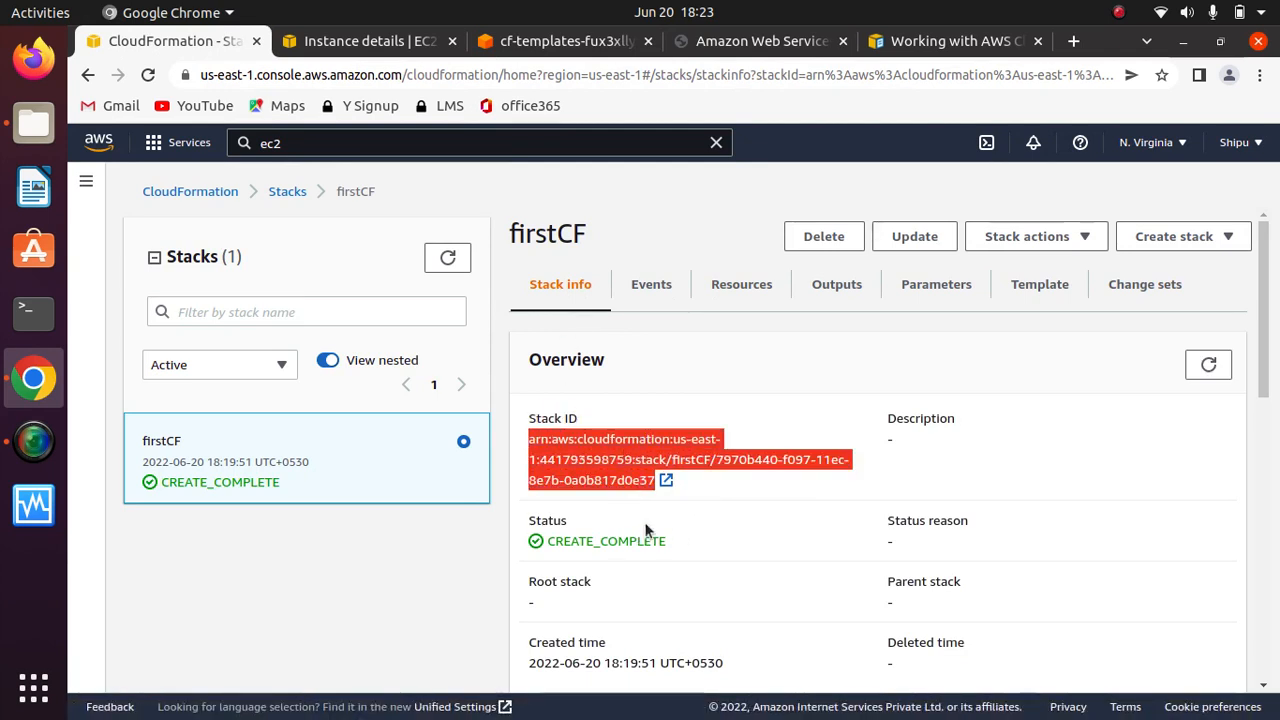
# Go back to the EC2 instance's summary and return to the instances list to check its status
pyautogui.click(357, 42)
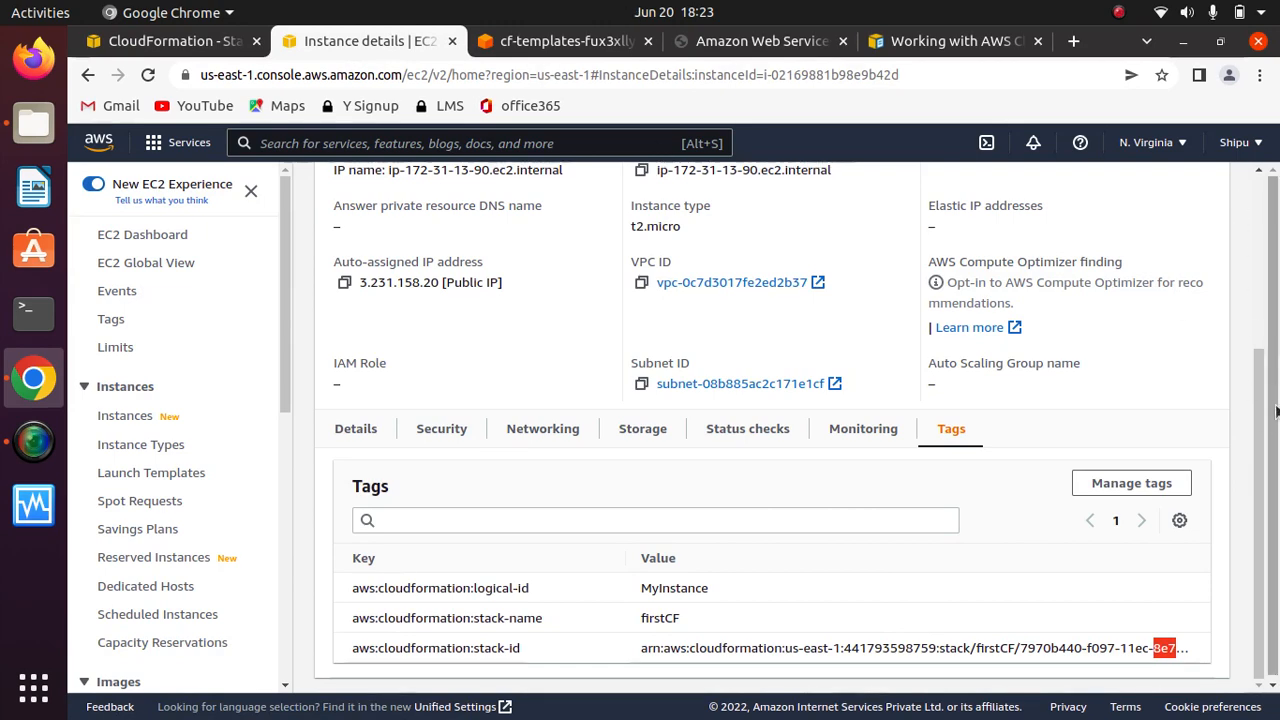
pyautogui.moveTo(1272, 411); pyautogui.dragTo(1234, 228)
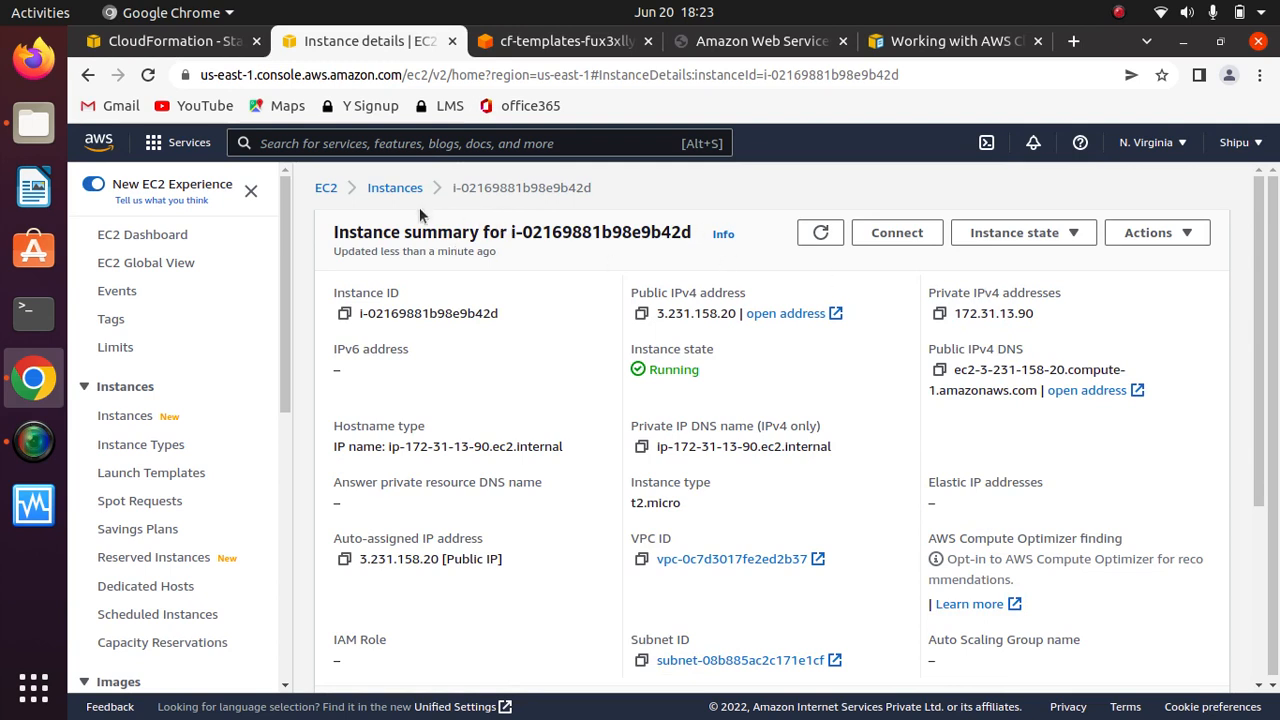
pyautogui.click(397, 188)
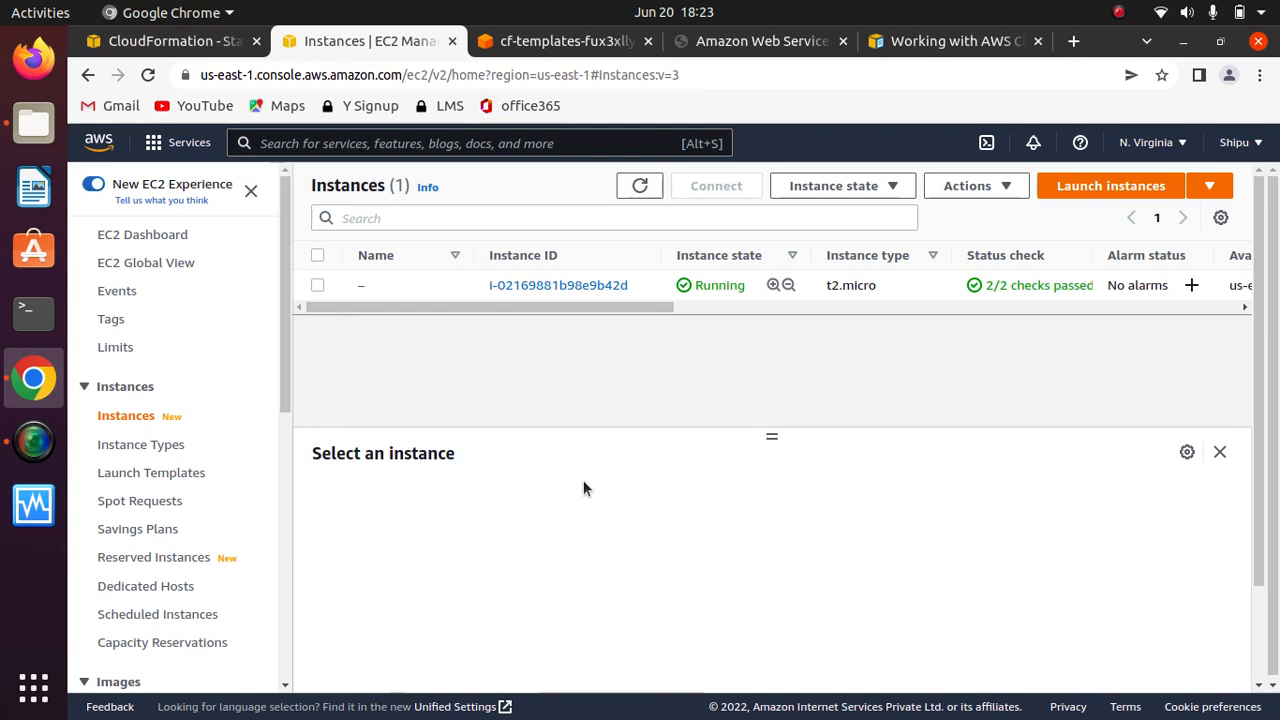
pyautogui.moveTo(286, 367); pyautogui.dragTo(299, 307)
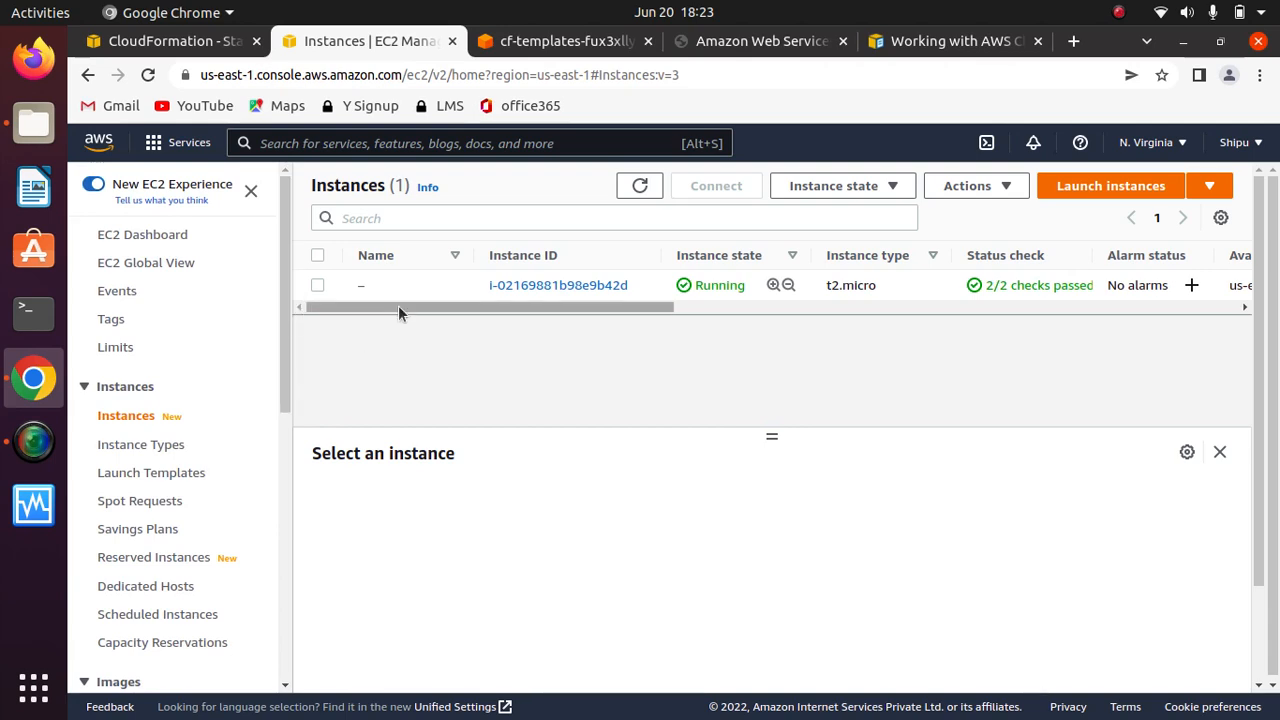
# Select firstCF in the CloudFormation stacks list and start a stack update
pyautogui.click(171, 43)
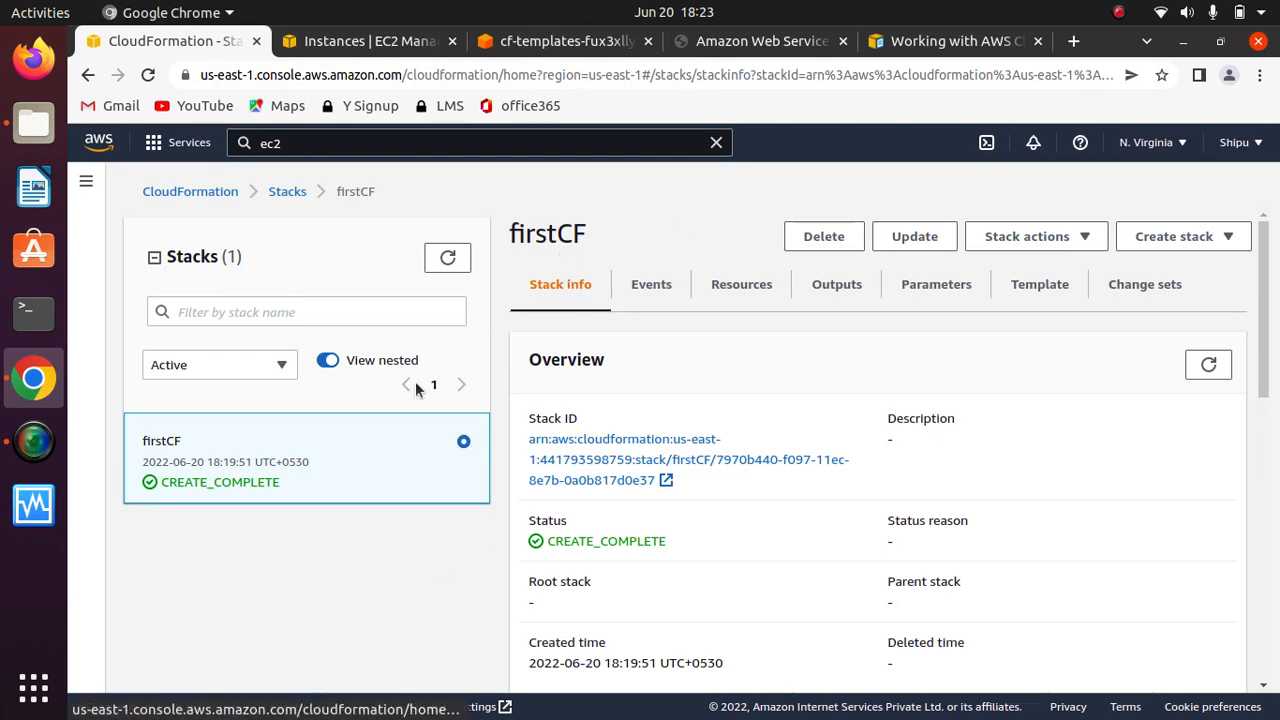
pyautogui.click(287, 193)
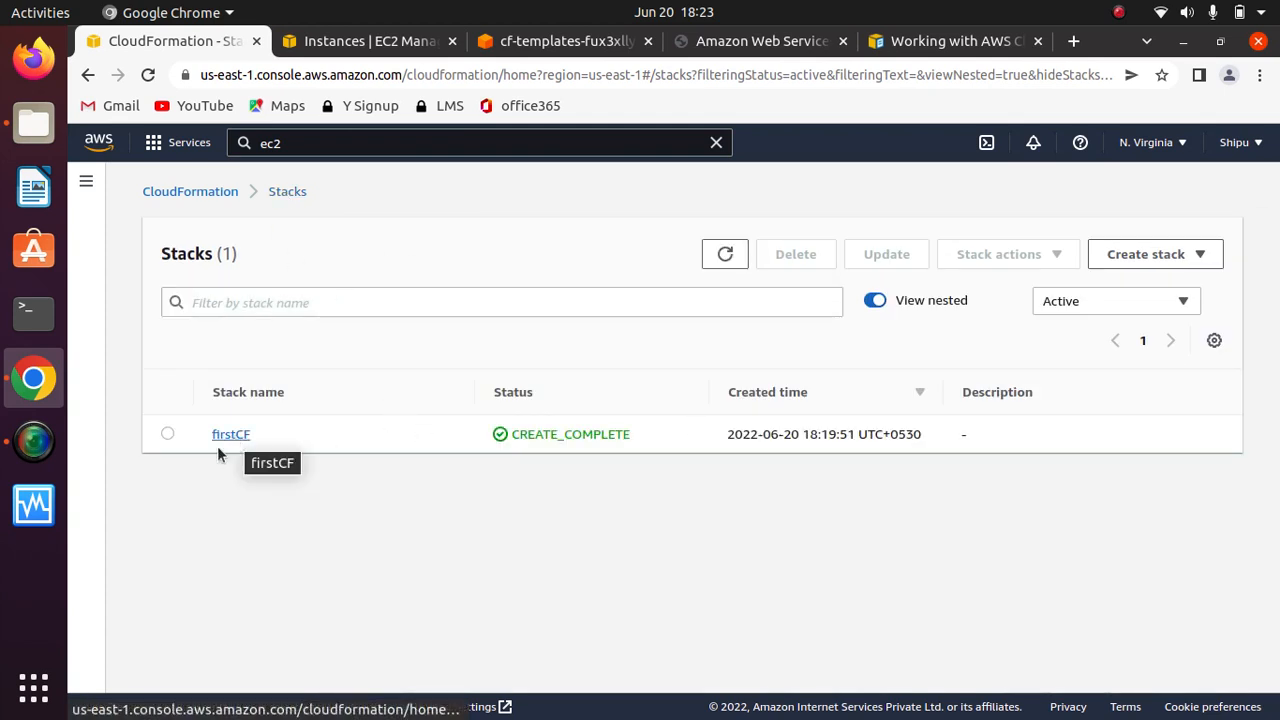
pyautogui.click(167, 435)
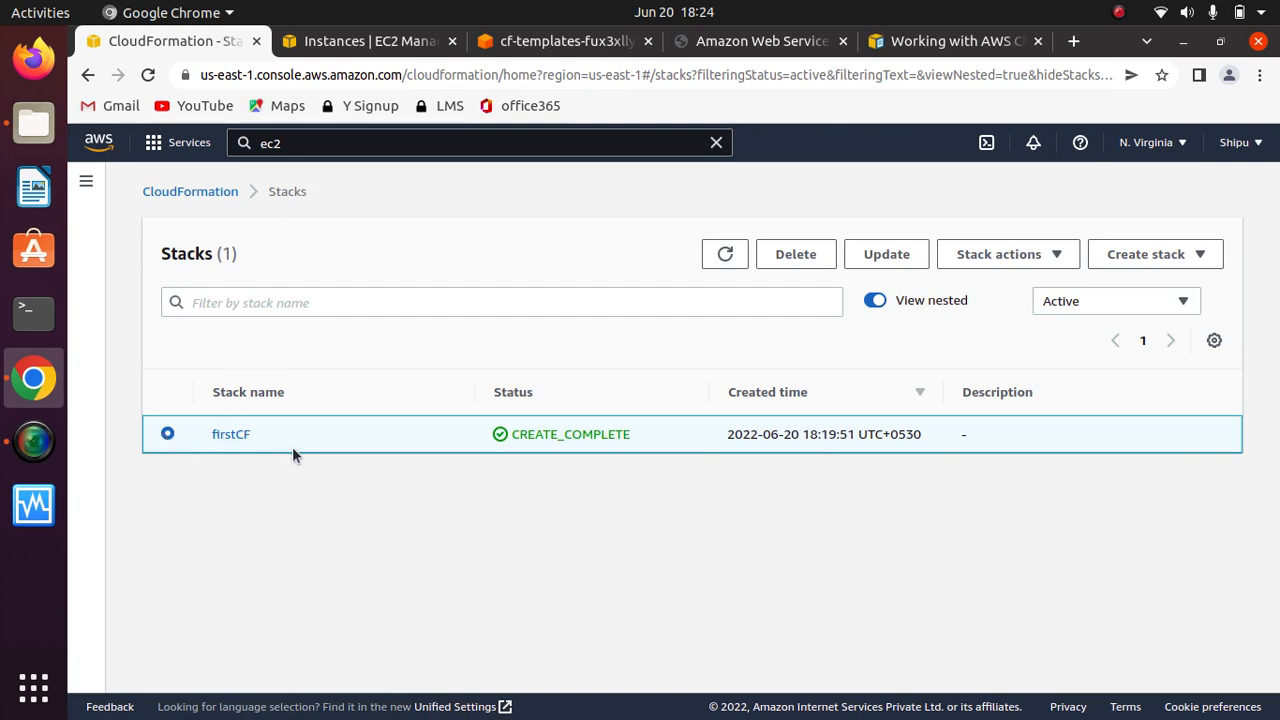
pyautogui.click(902, 262)
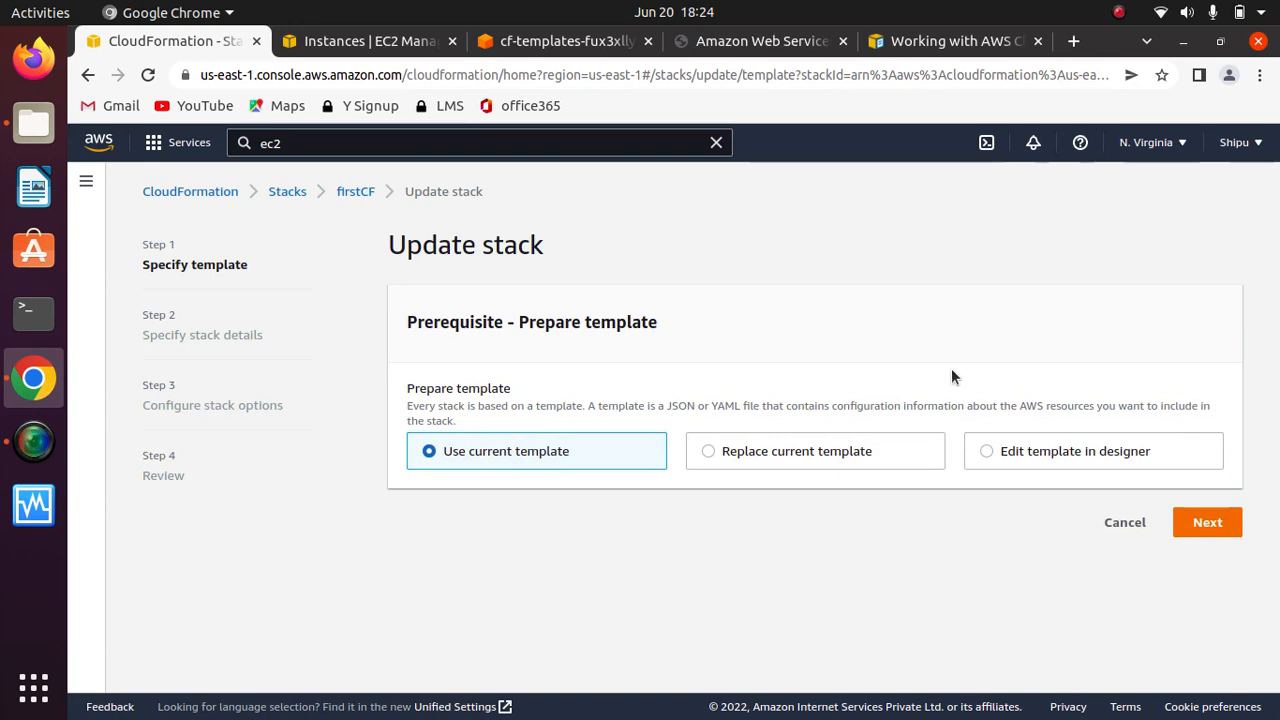
# Replace the firstCF stack's current template with the uploaded file 1-ec2-with-sg-eip.yaml and continue to the stack details
pyautogui.click(708, 454)
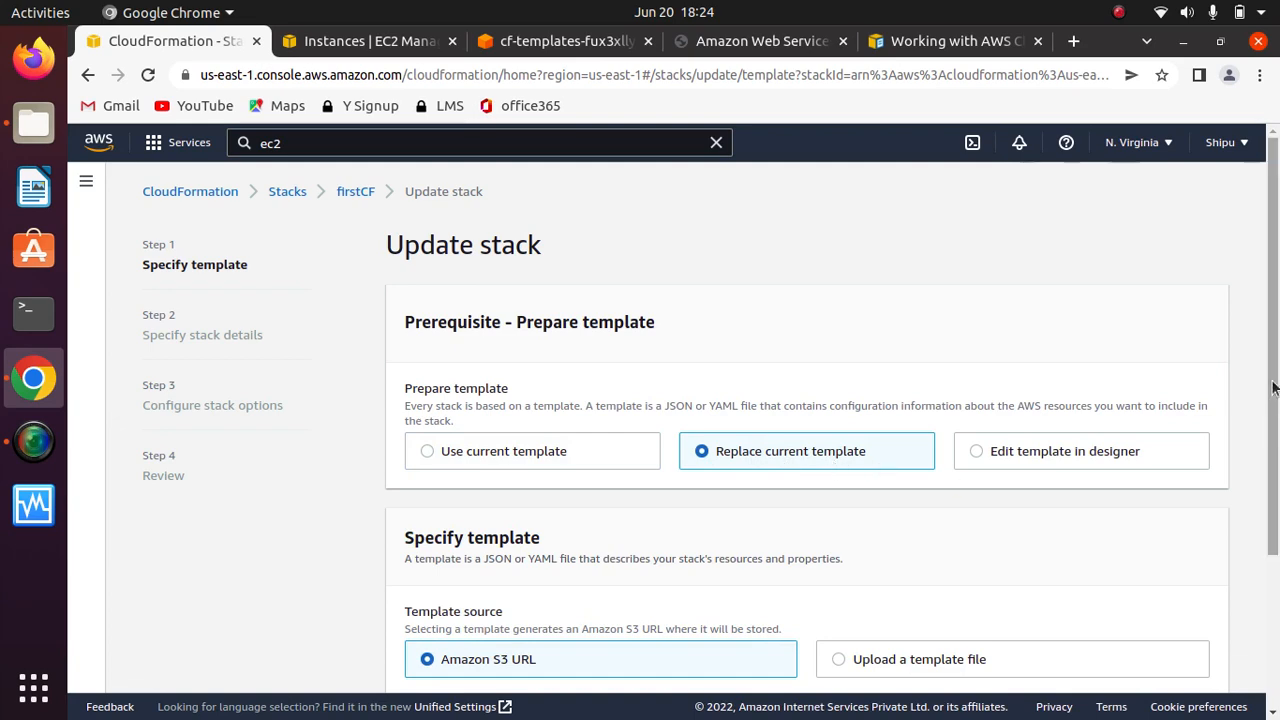
pyautogui.scroll(-3, 840, 385)
pyautogui.click(838, 445)
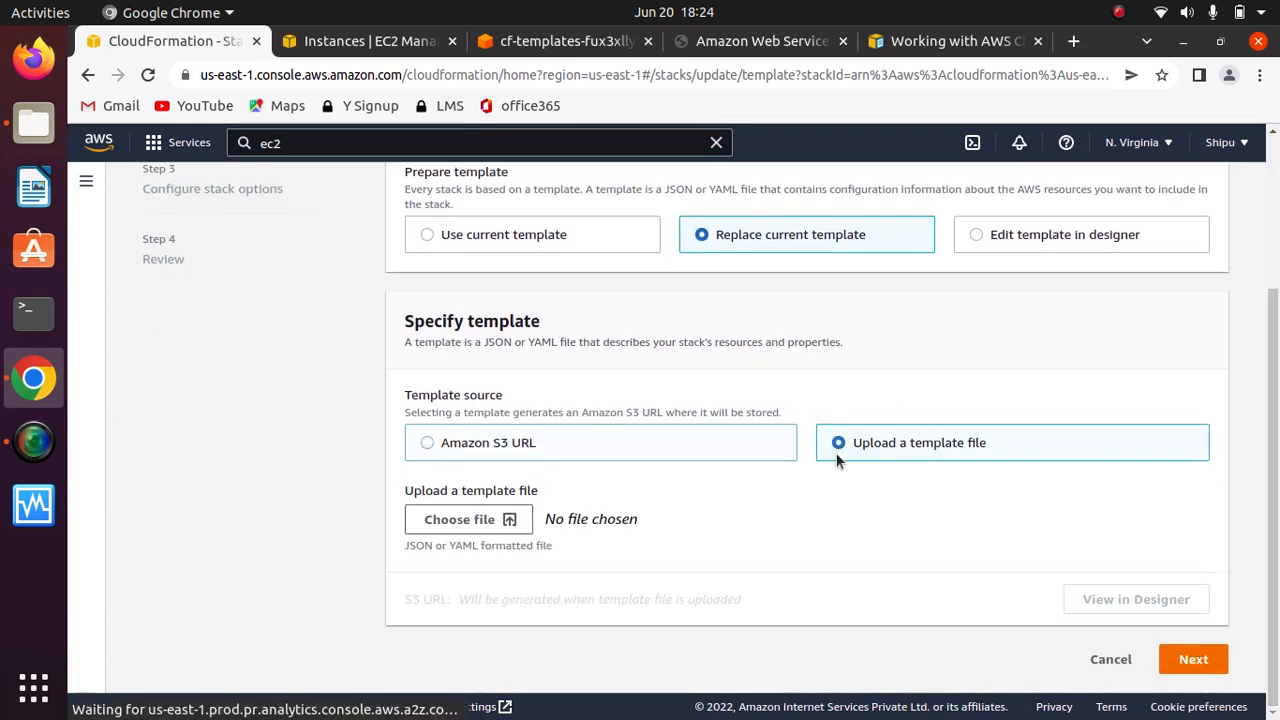
pyautogui.click(512, 522)
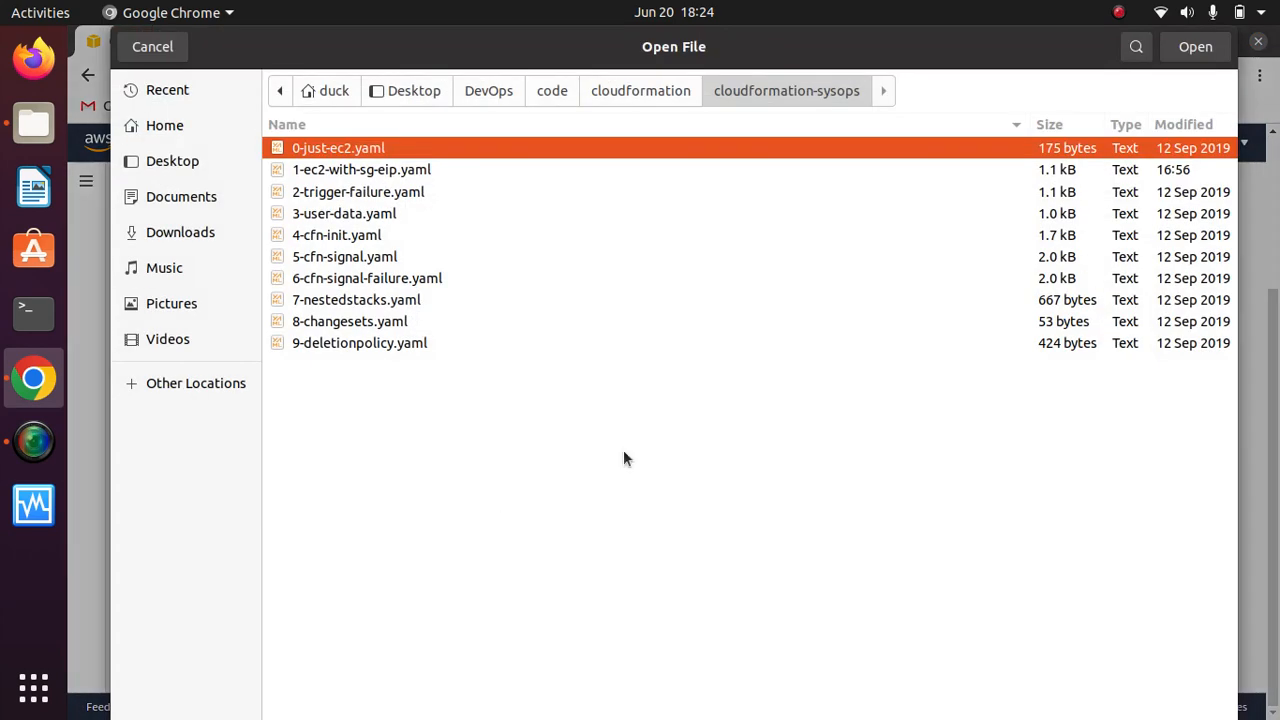
pyautogui.click(336, 175)
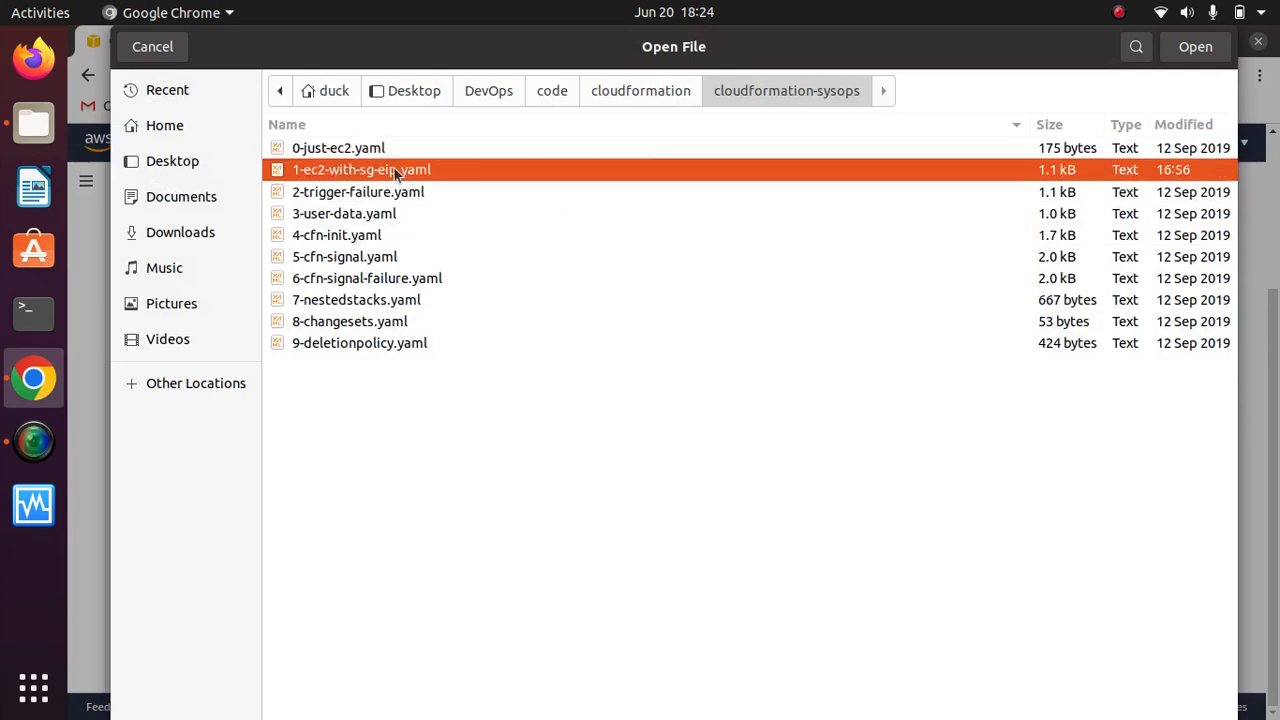
pyautogui.click(1192, 50)
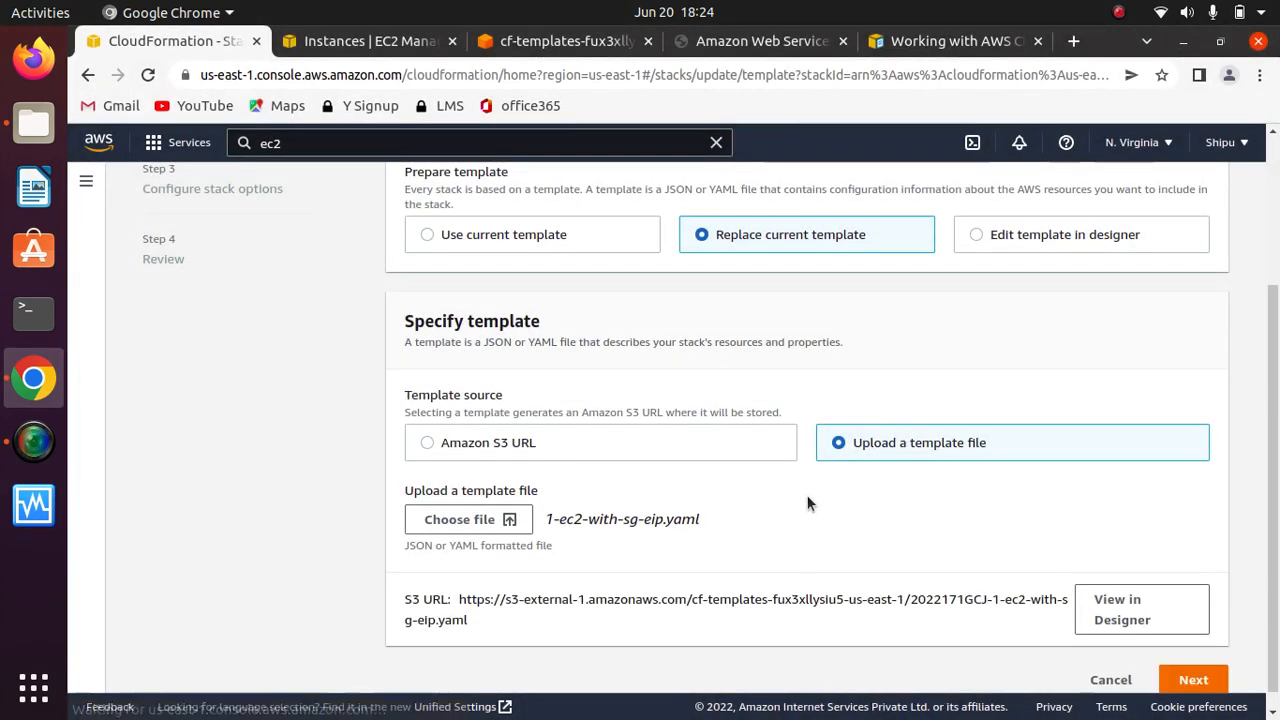
pyautogui.click(1196, 680)
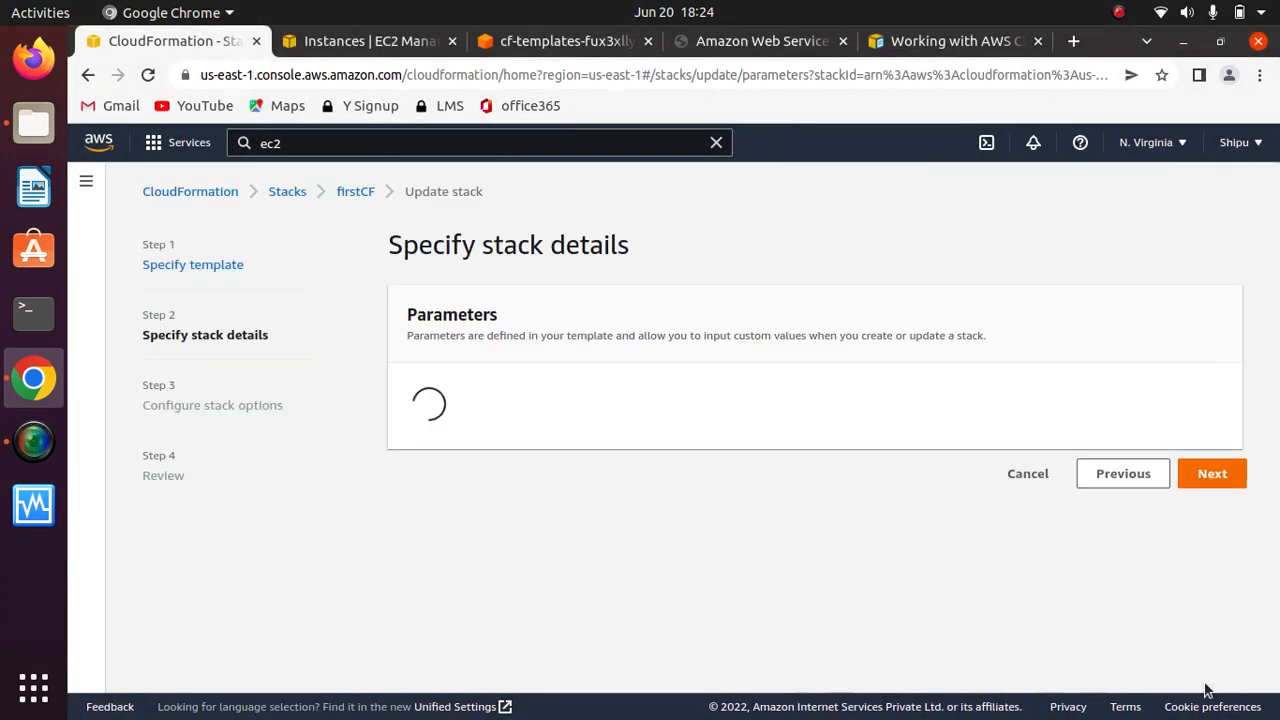
# Switch to the file manager and open 1-ec2-with-sg-eip.yaml from the cloudformation-sysops folder in Text Editor
pyautogui.click(685, 432)
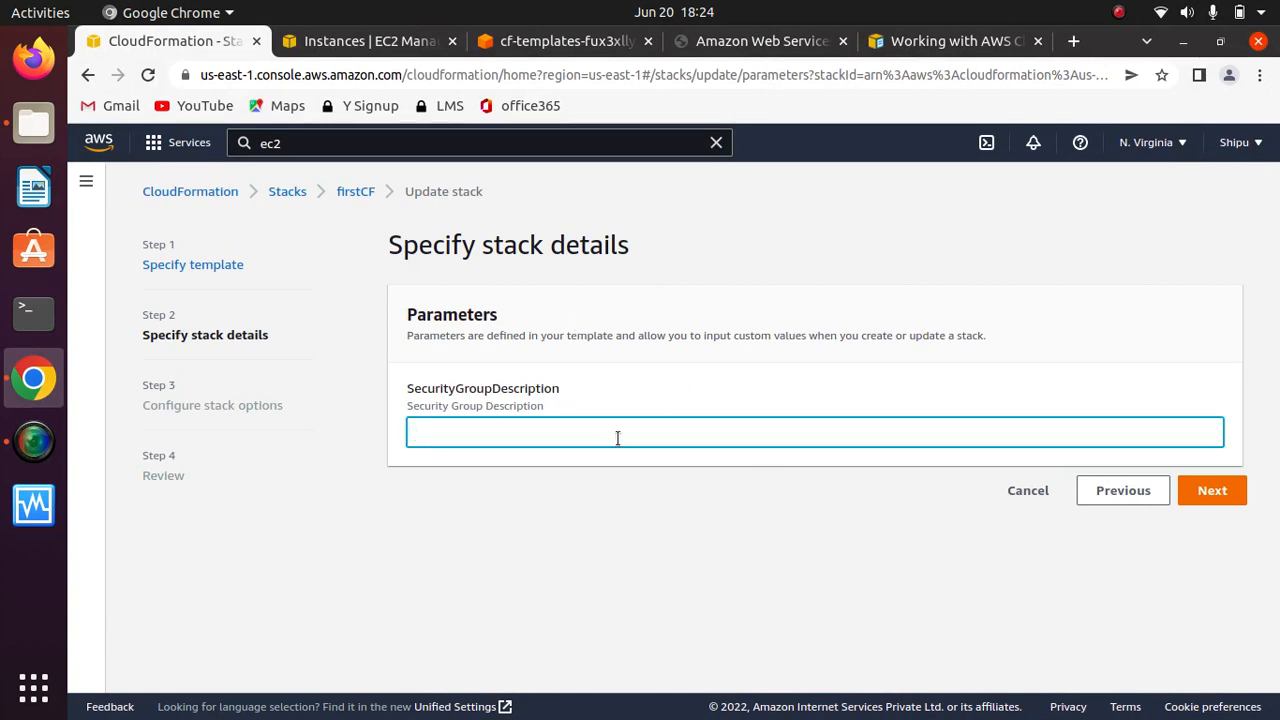
pyautogui.click(27, 122)
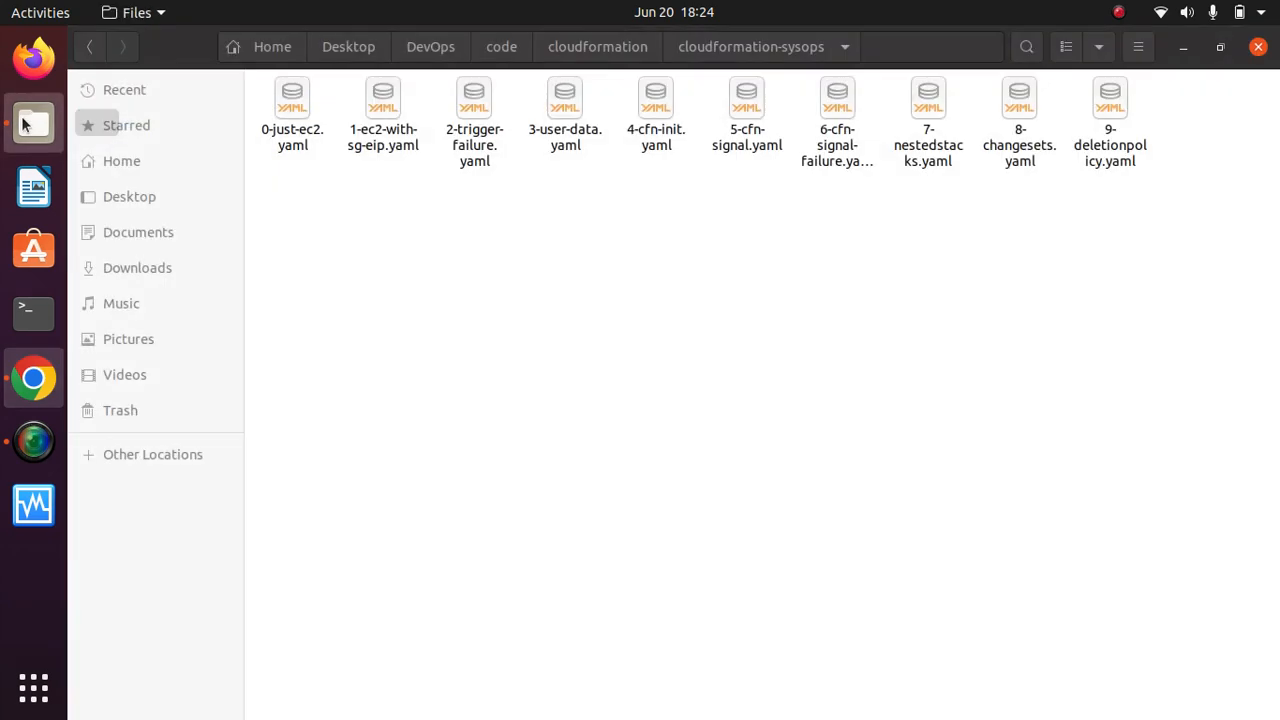
pyautogui.rightClick(394, 131)
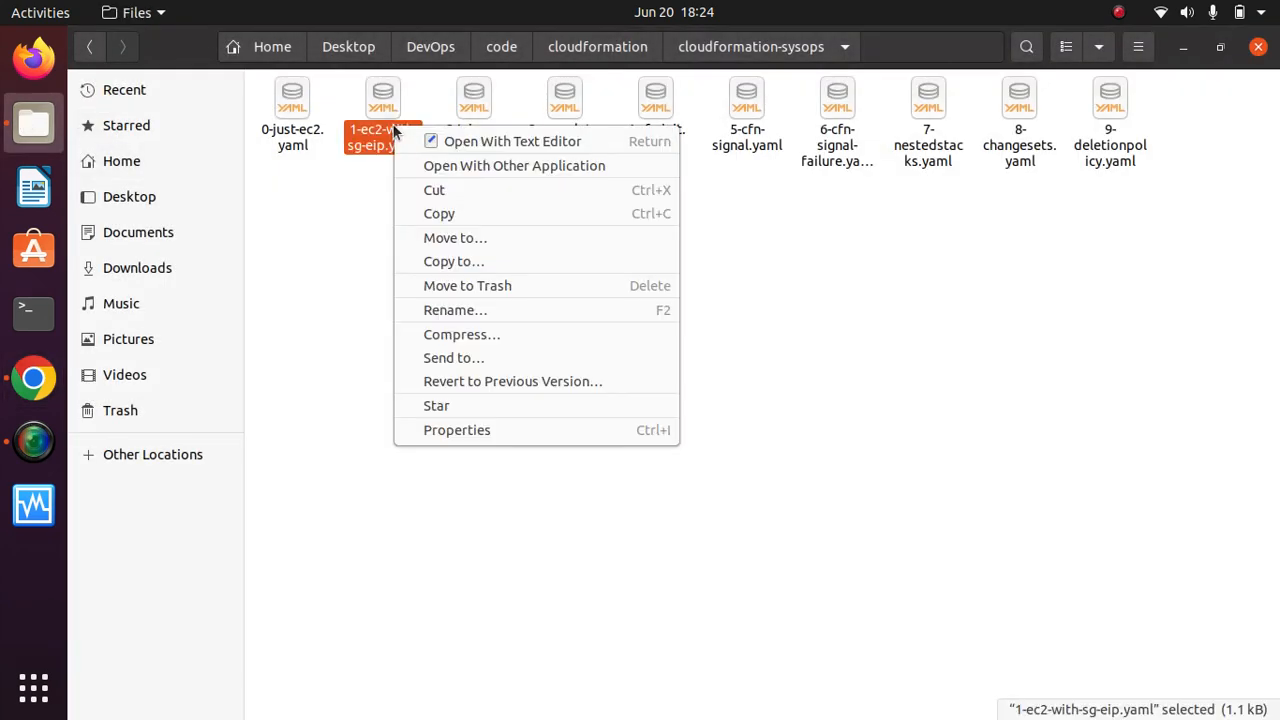
pyautogui.click(462, 142)
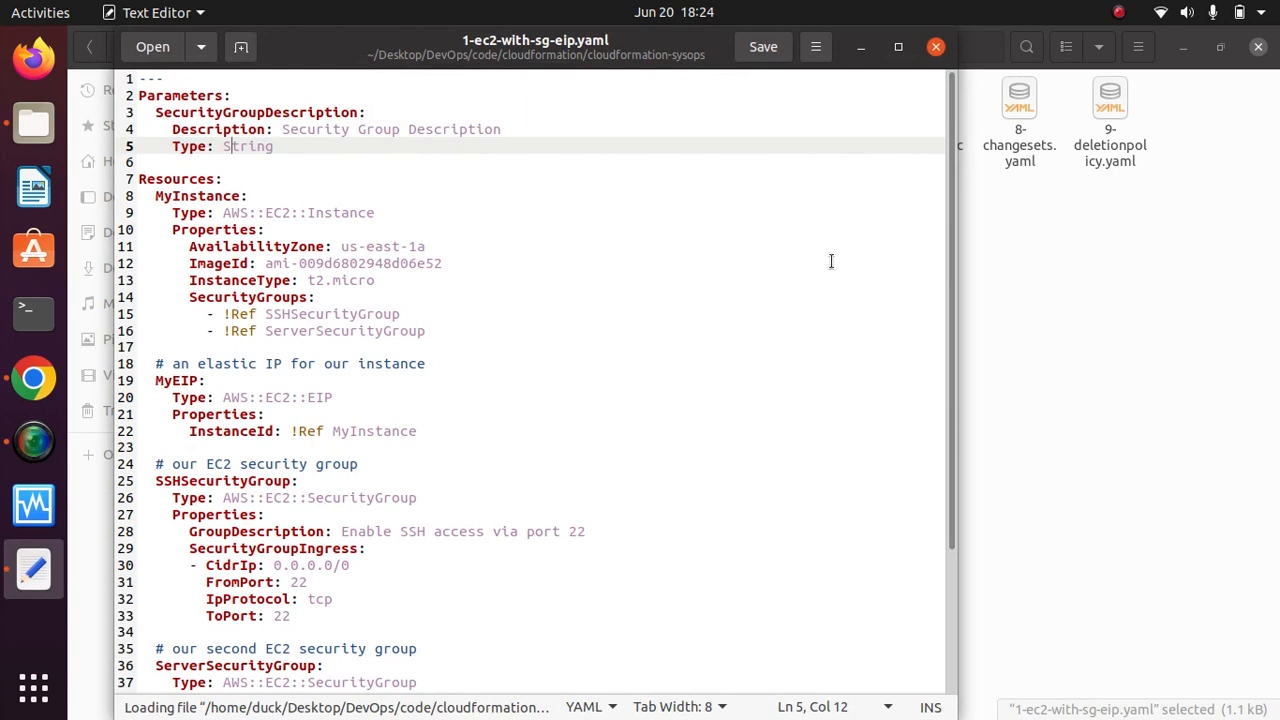
# Examine the template's Parameters section, including the SecurityGroupDescription parameter with its description and type
pyautogui.moveTo(372, 96); pyautogui.dragTo(120, 91)
pyautogui.click(240, 98)
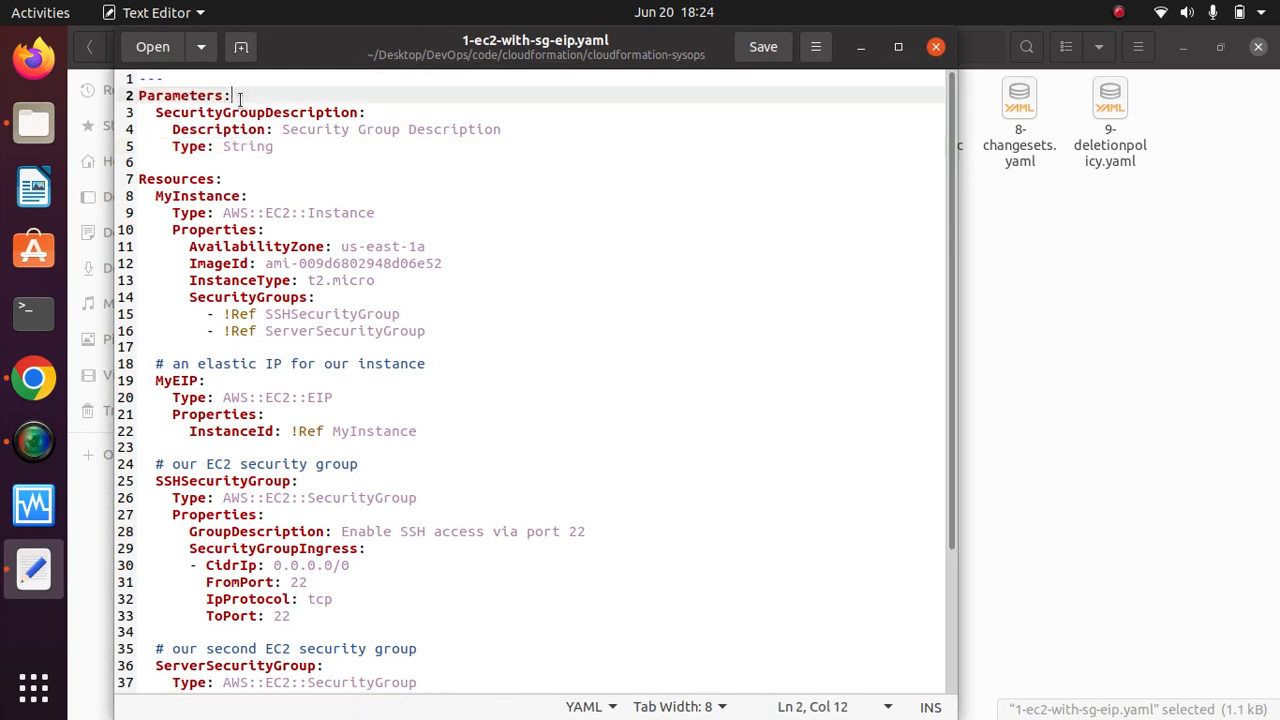
pyautogui.moveTo(238, 97); pyautogui.dragTo(136, 104)
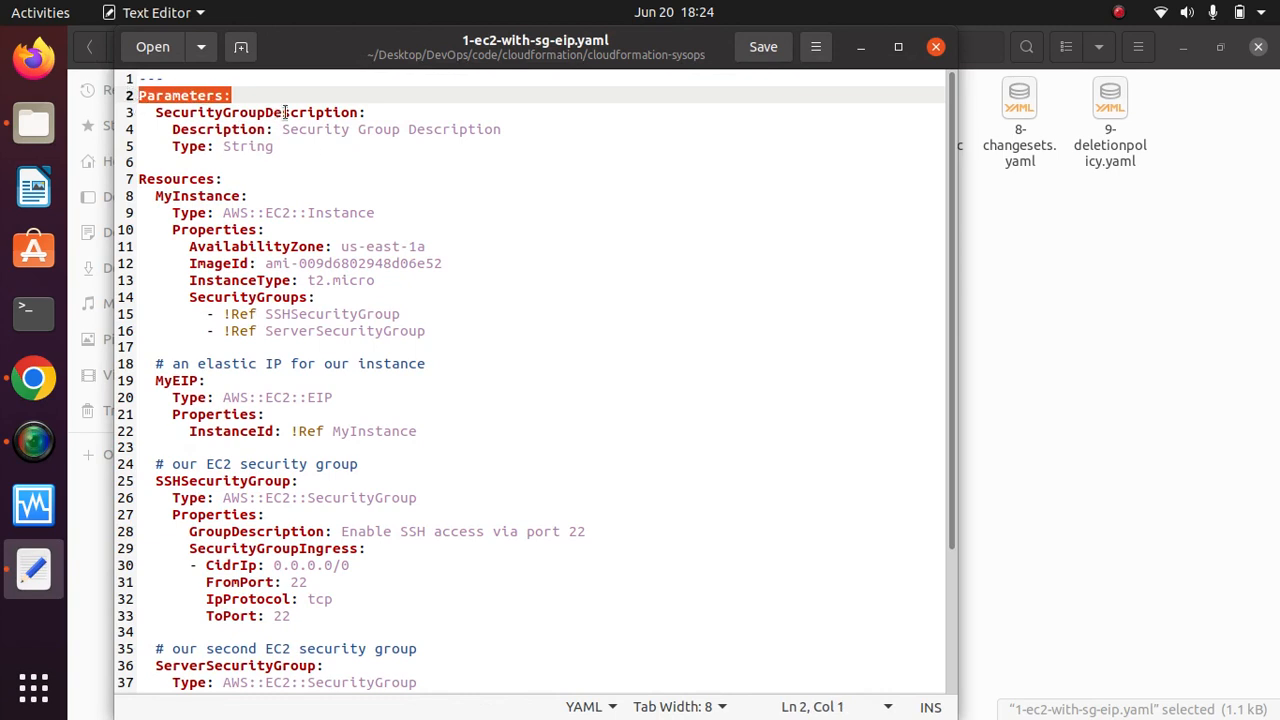
pyautogui.click(243, 105)
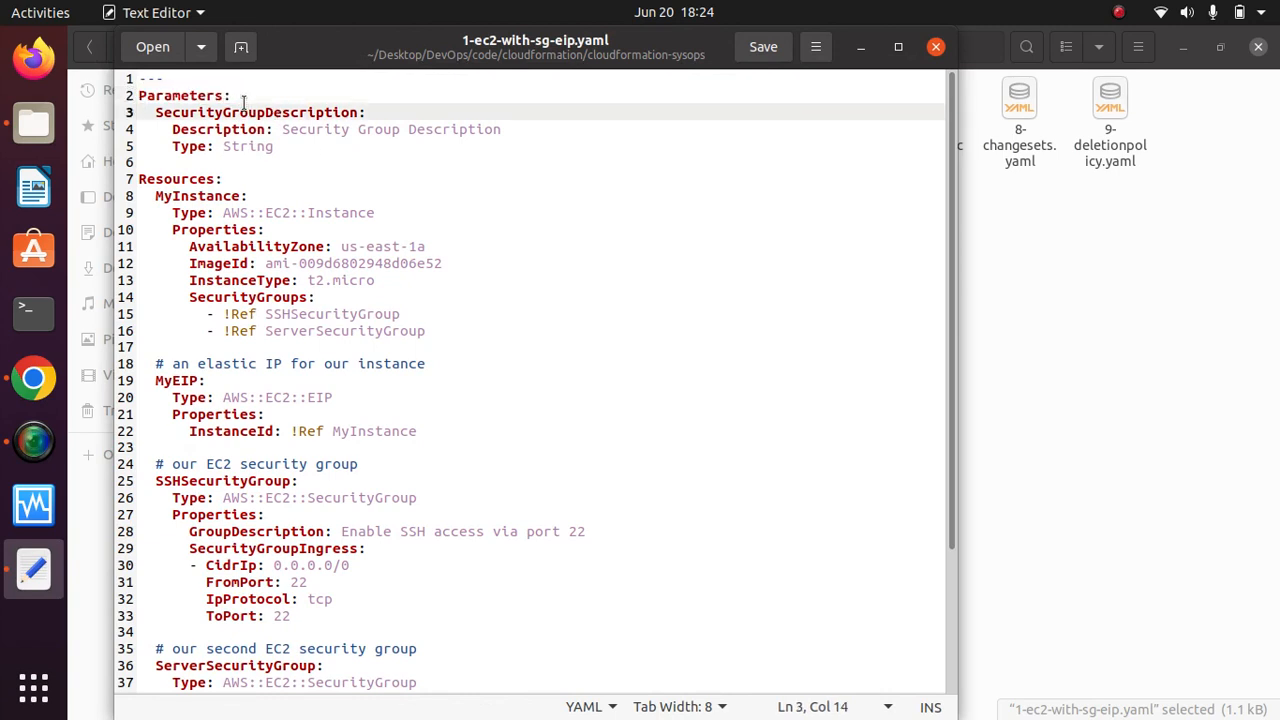
pyautogui.click(240, 96)
pyautogui.moveTo(240, 96); pyautogui.dragTo(118, 97)
pyautogui.click(376, 110)
pyautogui.moveTo(364, 110); pyautogui.dragTo(158, 112)
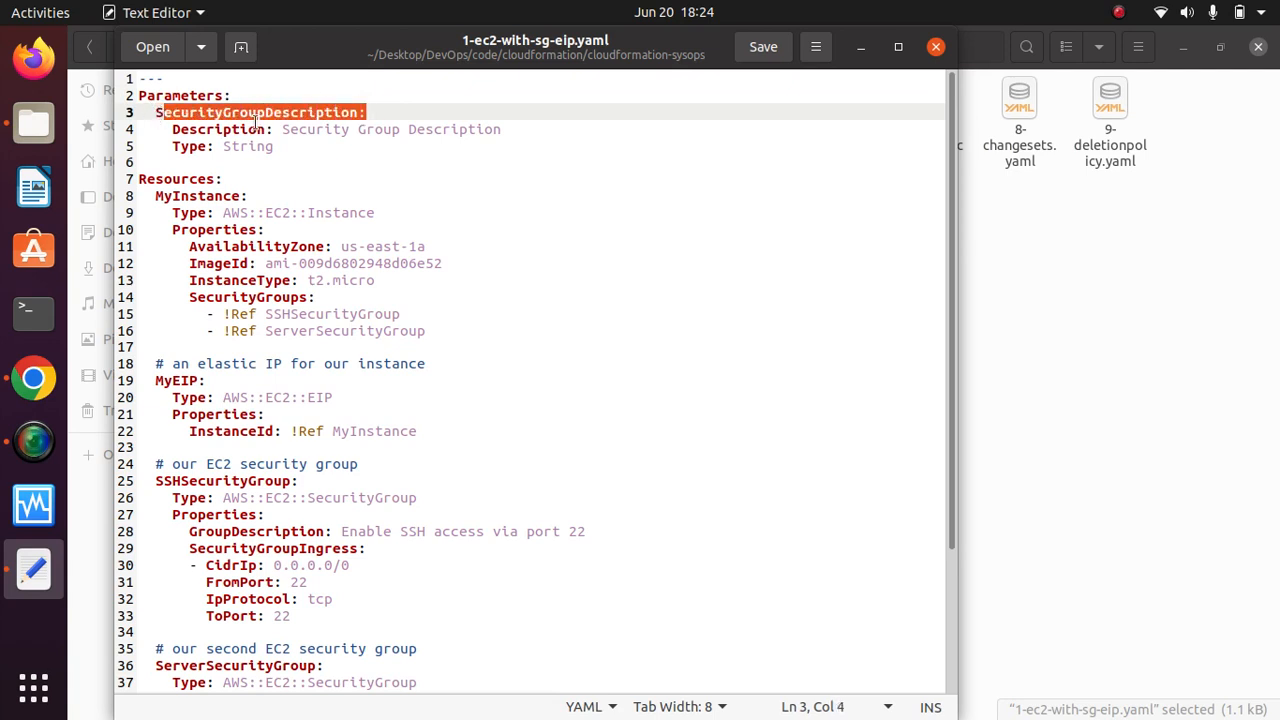
pyautogui.click(383, 118)
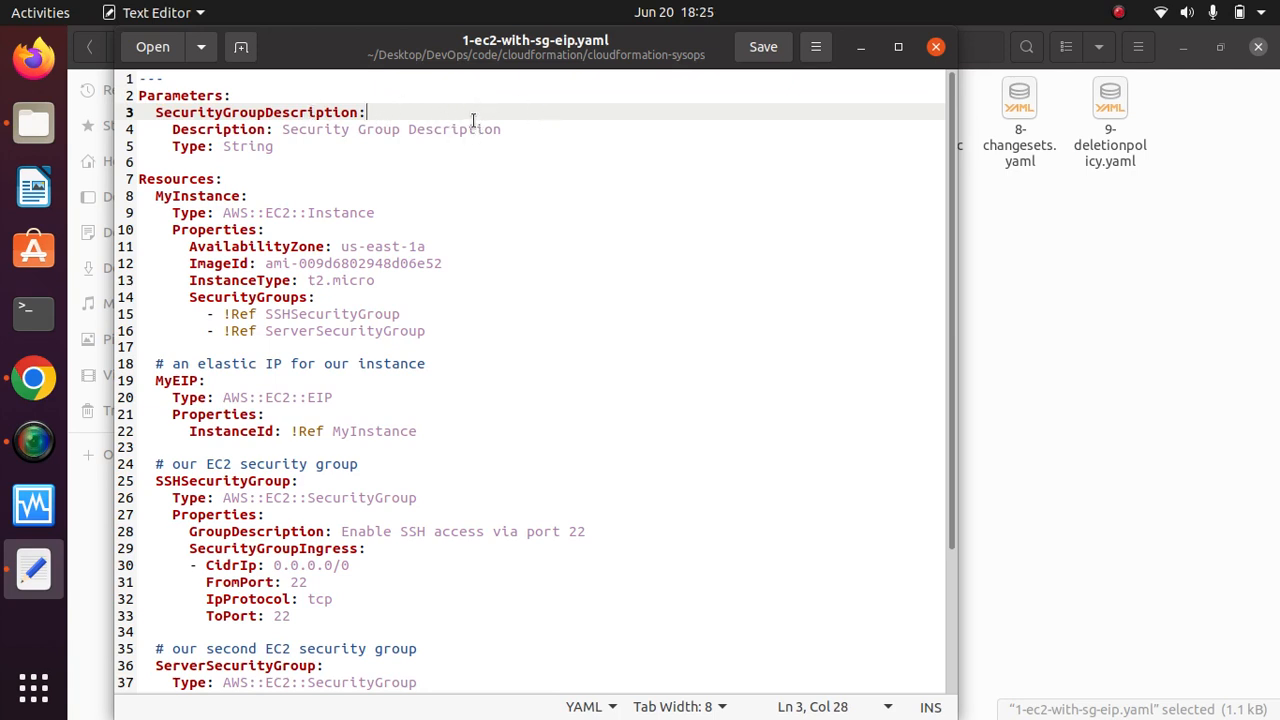
pyautogui.moveTo(167, 129); pyautogui.dragTo(285, 151)
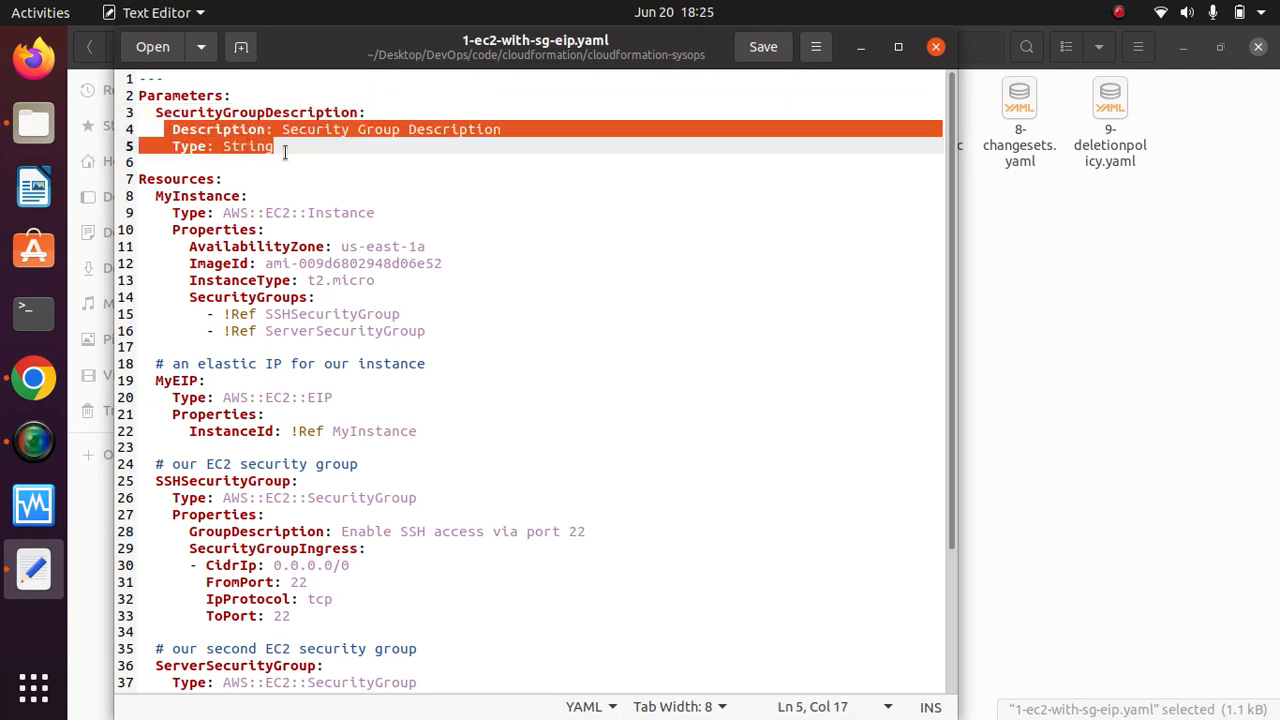
pyautogui.click(355, 162)
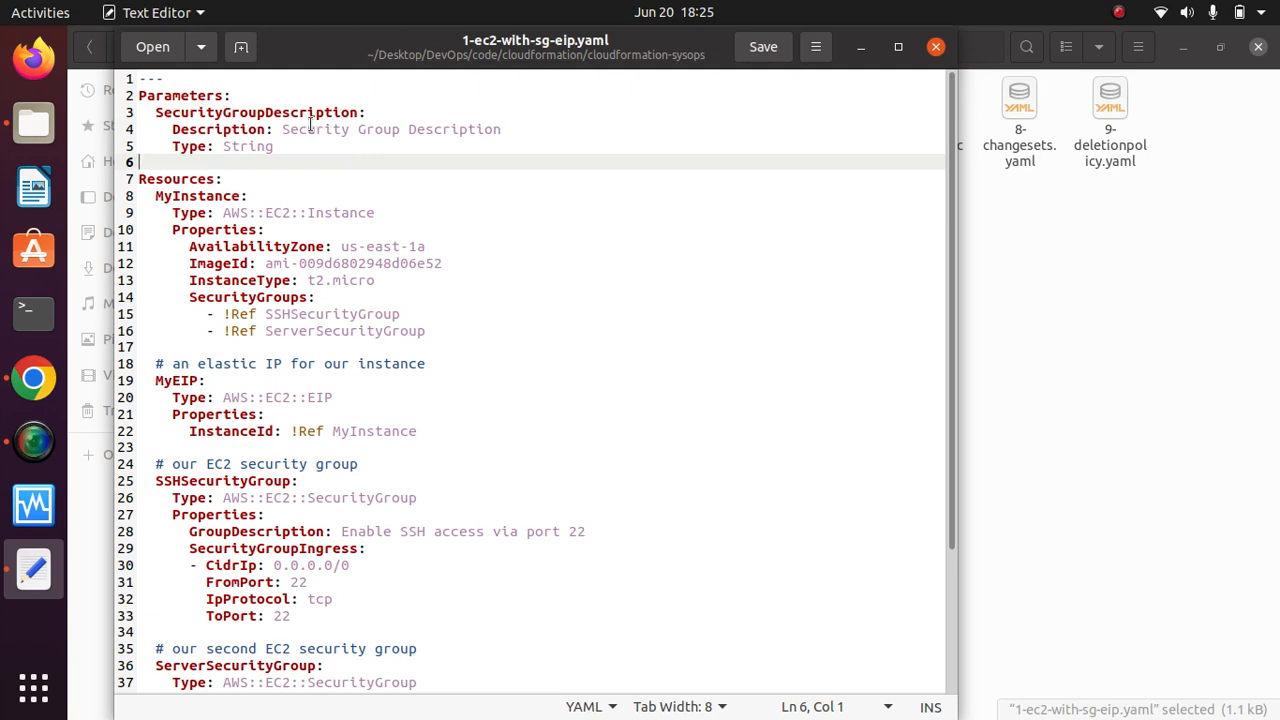
# Return to the stack update in Chrome, enter a SecurityGroupDescription beginning with "This is", and continue to the stack options
pyautogui.click(33, 378)
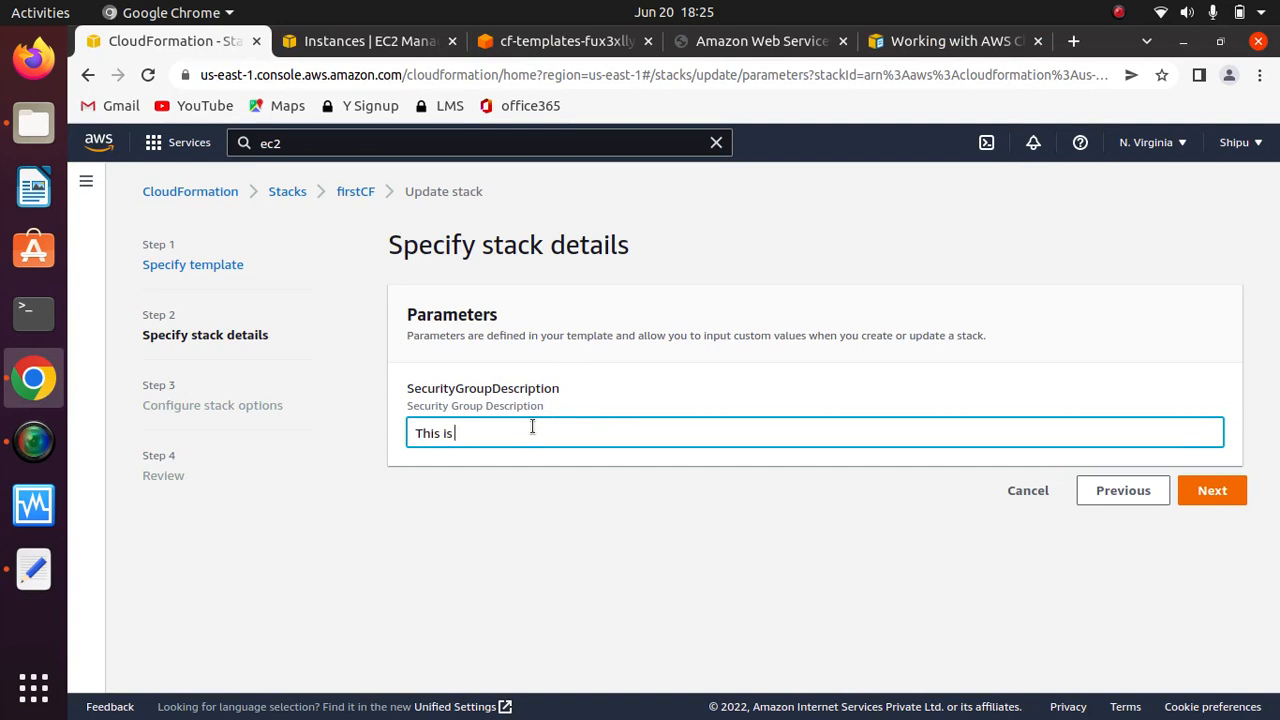
pyautogui.write('ecur')
pyautogui.write(' good')
pyautogui.click(1212, 490)
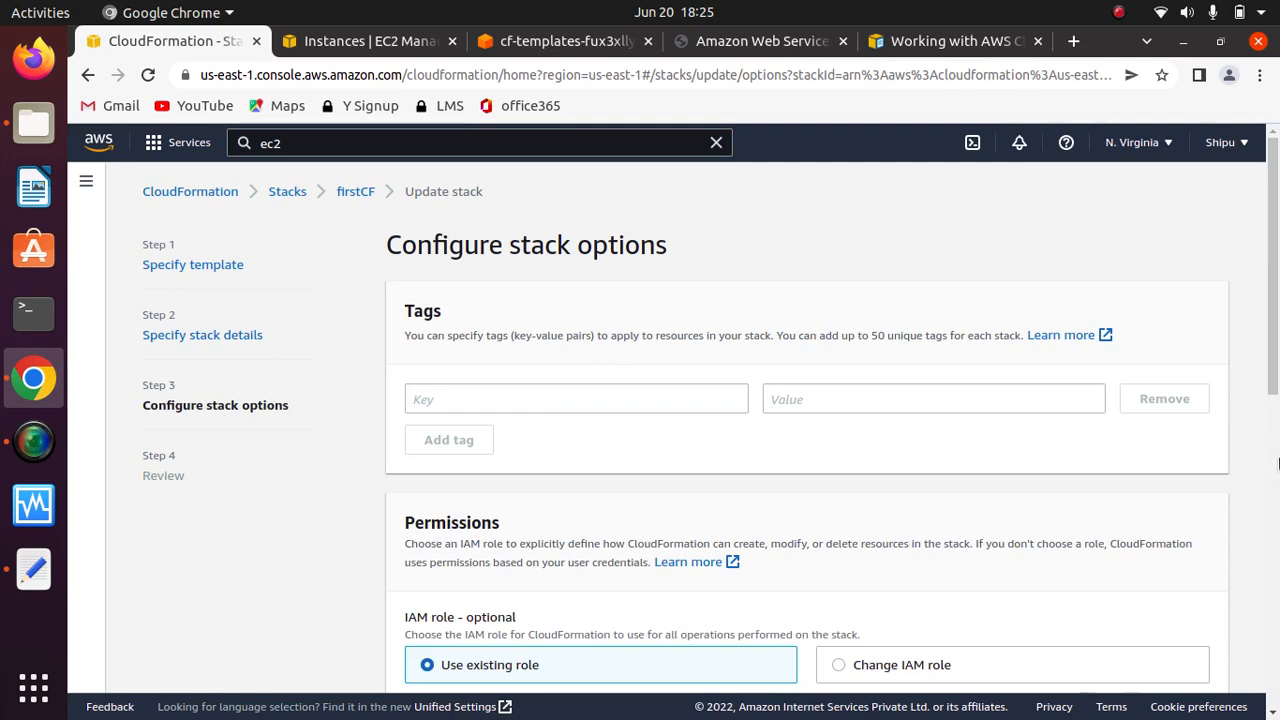
# Look over the stack options, keep the existing IAM role and full rollback on failure, and proceed to the review
pyautogui.click(1278, 462)
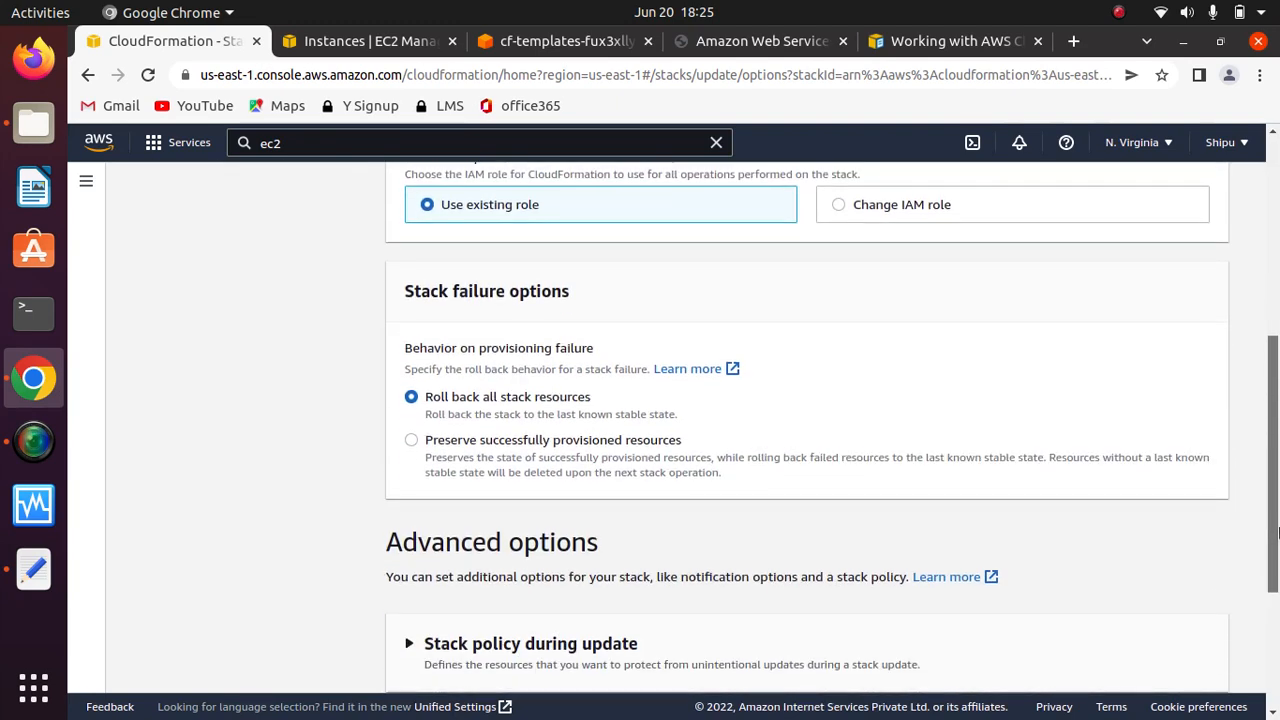
pyautogui.scroll(2, 1270, 500)
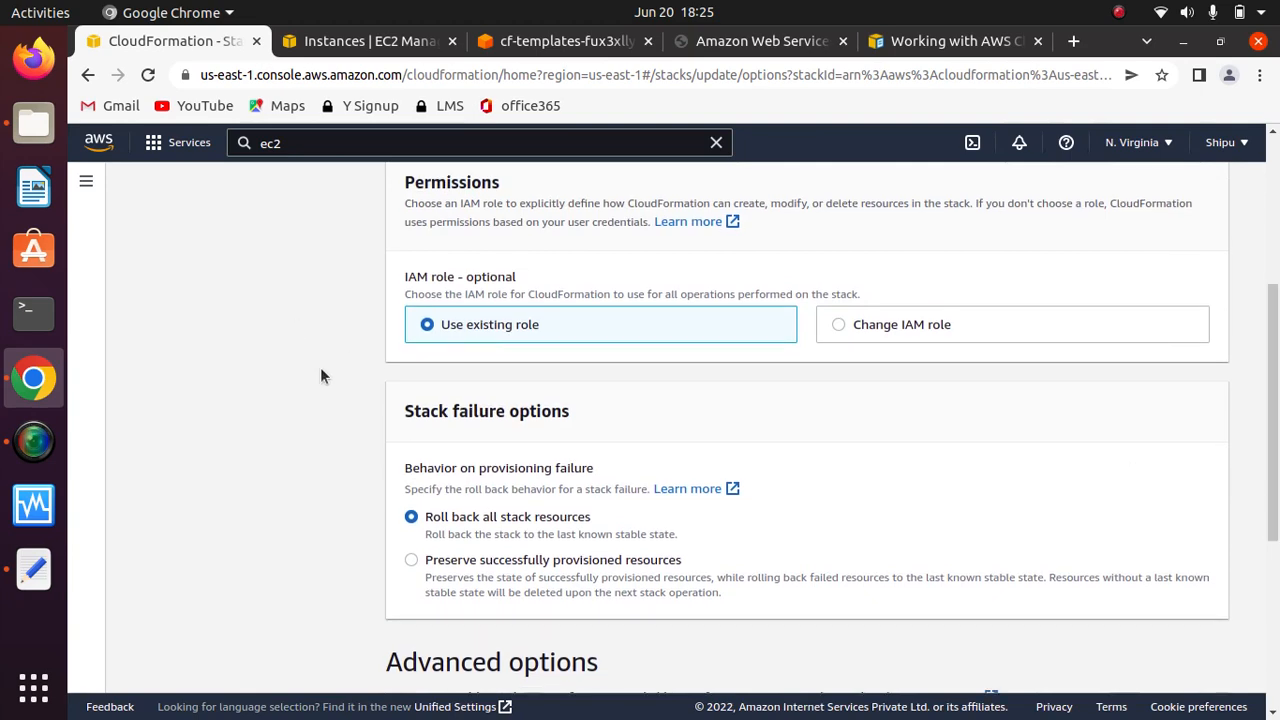
pyautogui.moveTo(1276, 416); pyautogui.dragTo(1277, 633)
pyautogui.click(1205, 668)
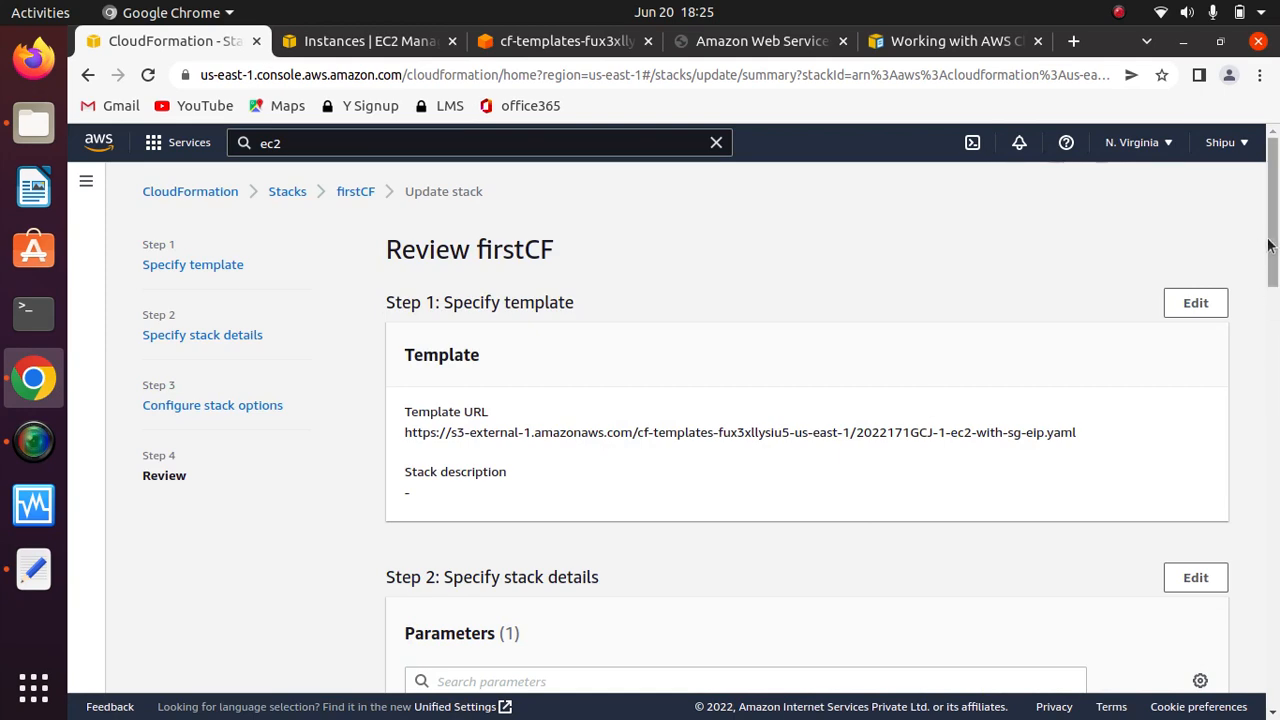
# Examine the change set preview on the review page, checking MyInstance's resource type and replacement value
pyautogui.moveTo(1268, 245); pyautogui.dragTo(1274, 660)
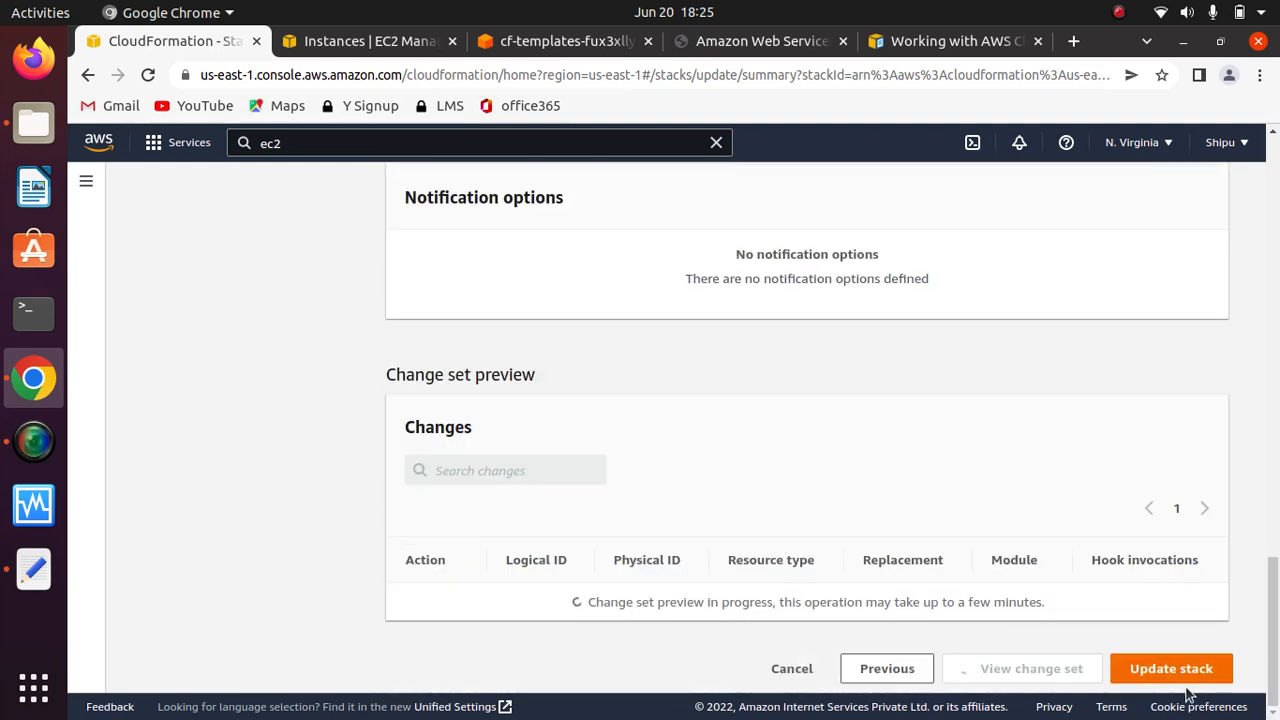
pyautogui.moveTo(1274, 588); pyautogui.dragTo(1275, 635)
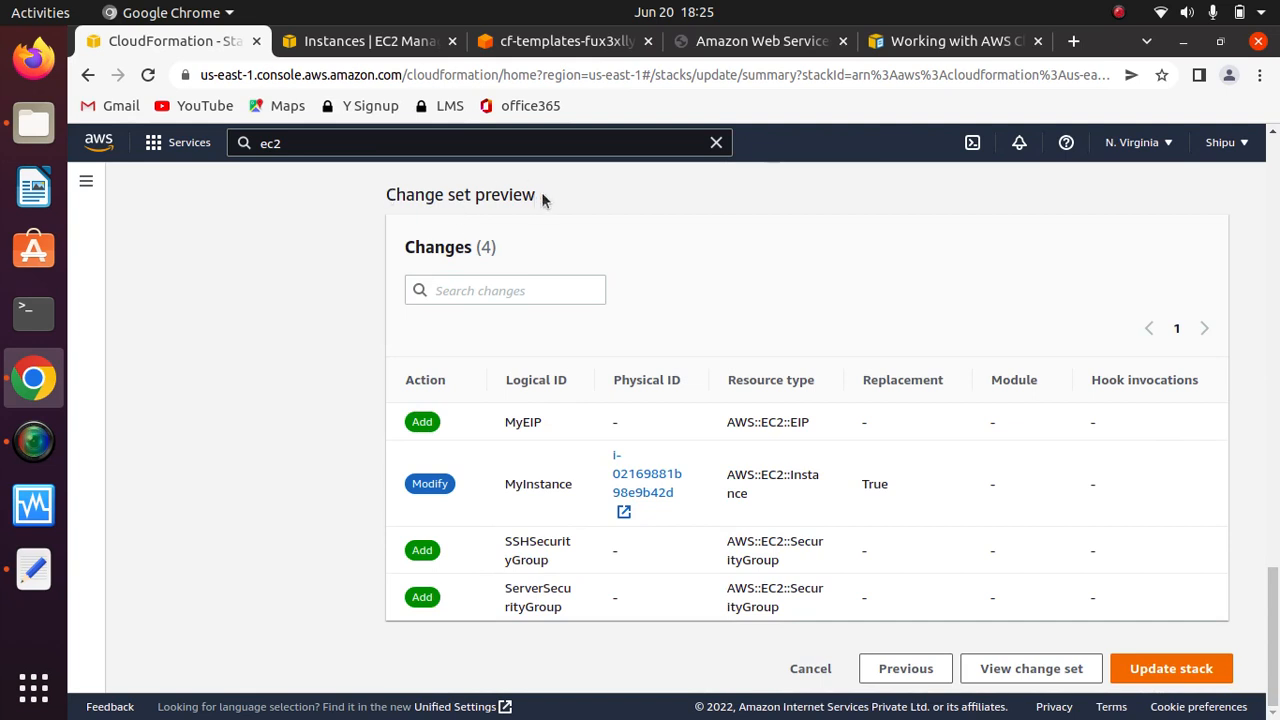
pyautogui.moveTo(543, 194); pyautogui.dragTo(355, 197)
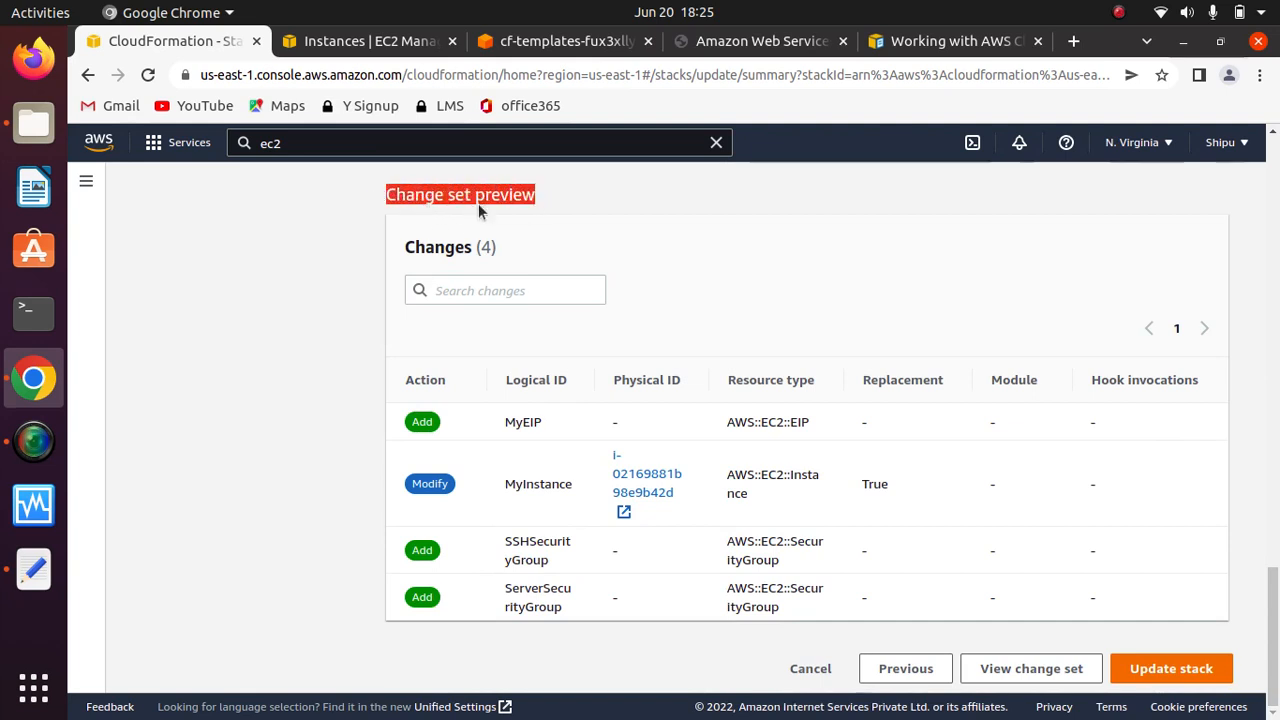
pyautogui.click(596, 204)
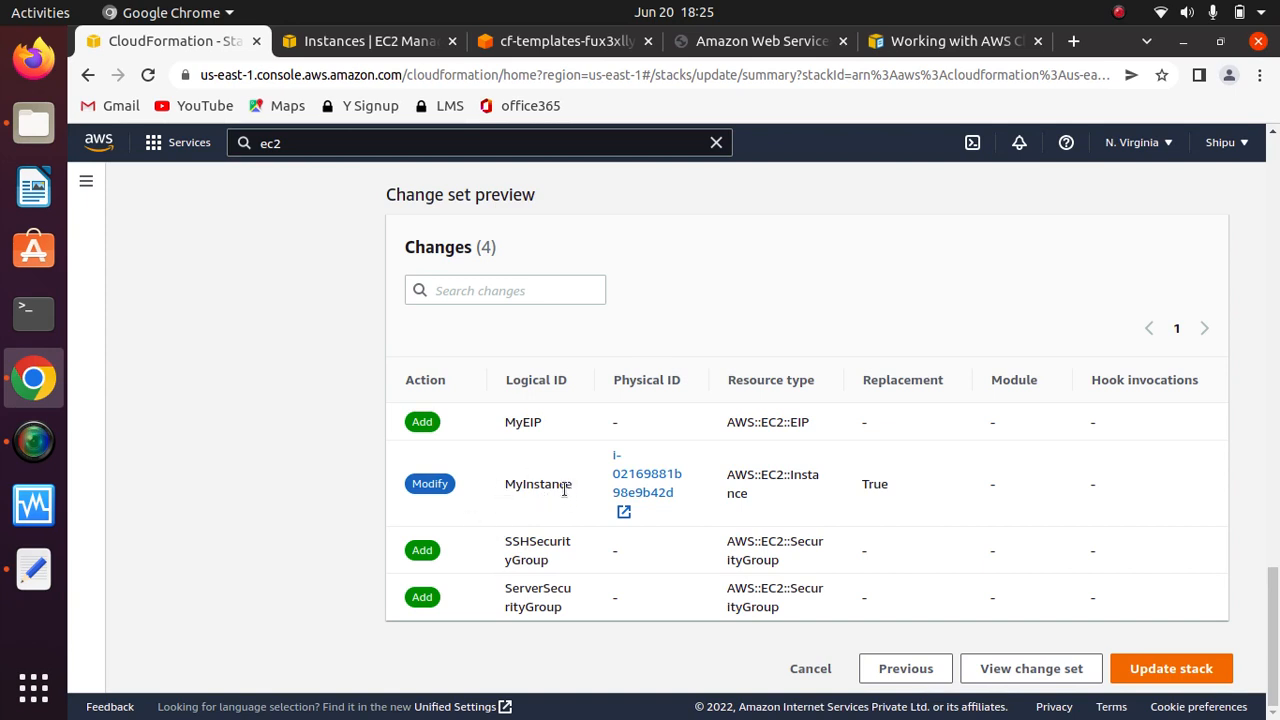
pyautogui.moveTo(564, 488); pyautogui.dragTo(496, 489)
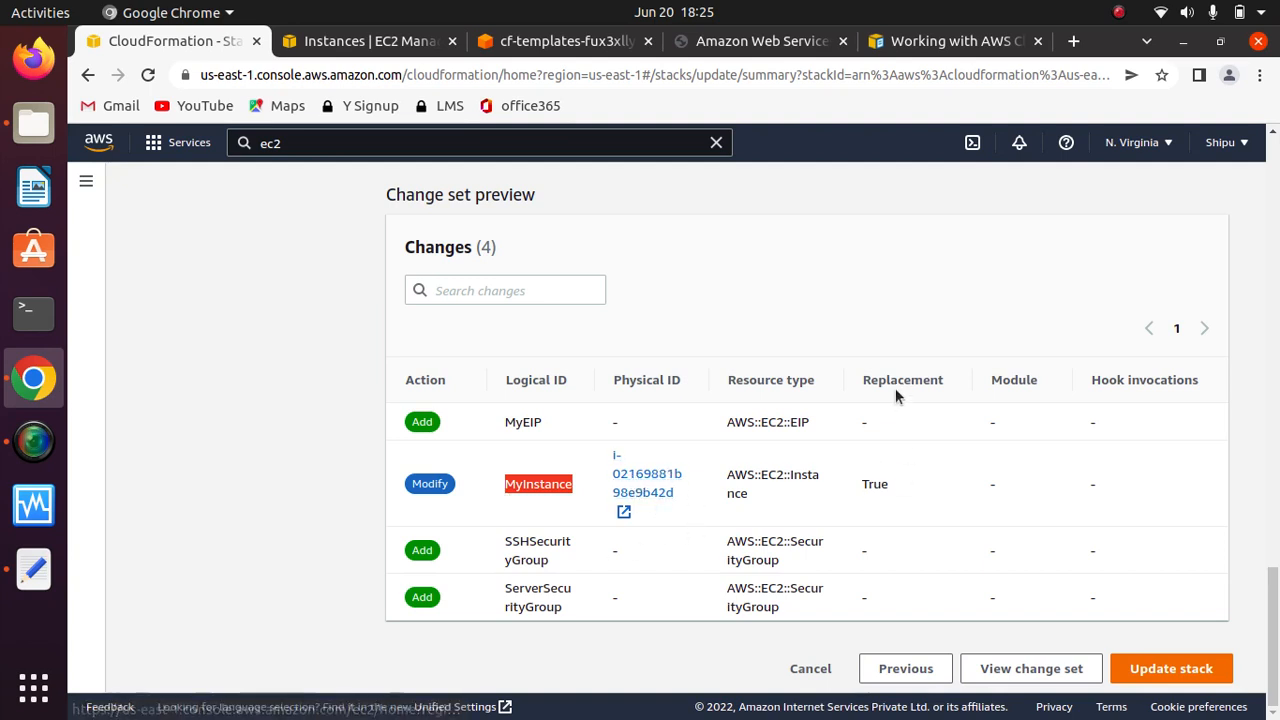
pyautogui.moveTo(759, 494); pyautogui.dragTo(713, 472)
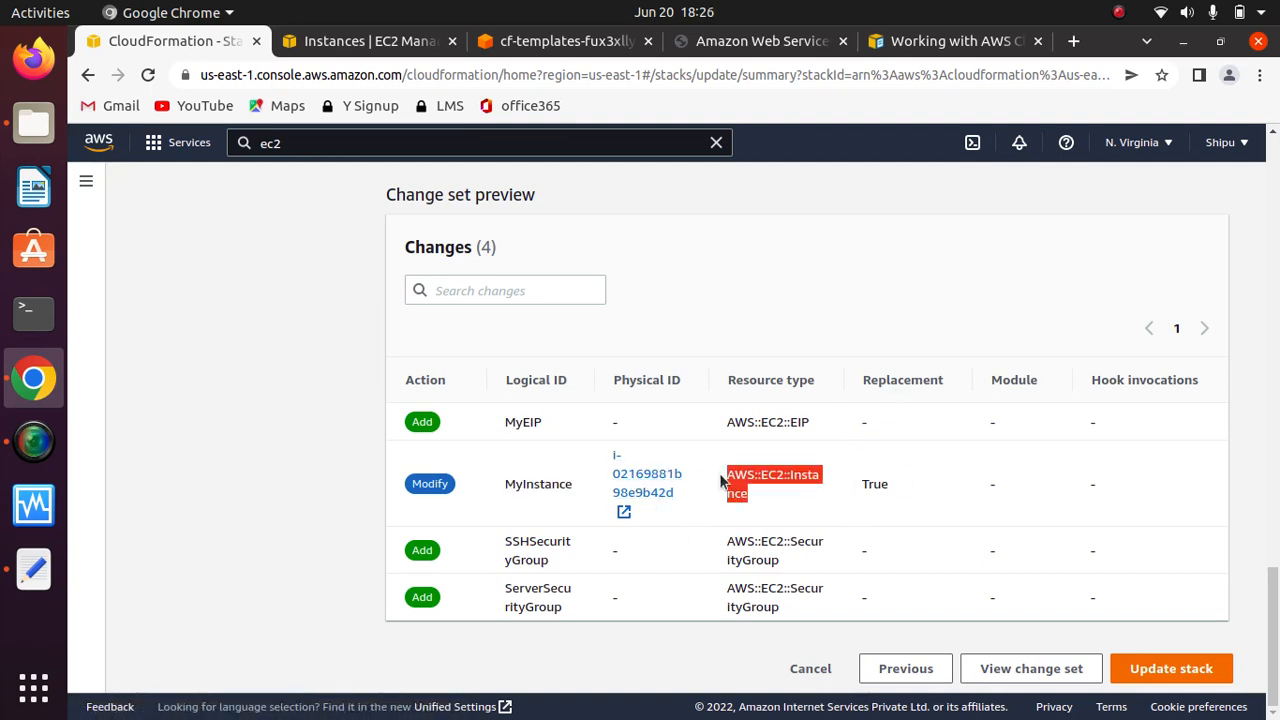
pyautogui.moveTo(892, 489); pyautogui.dragTo(847, 479)
pyautogui.click(941, 475)
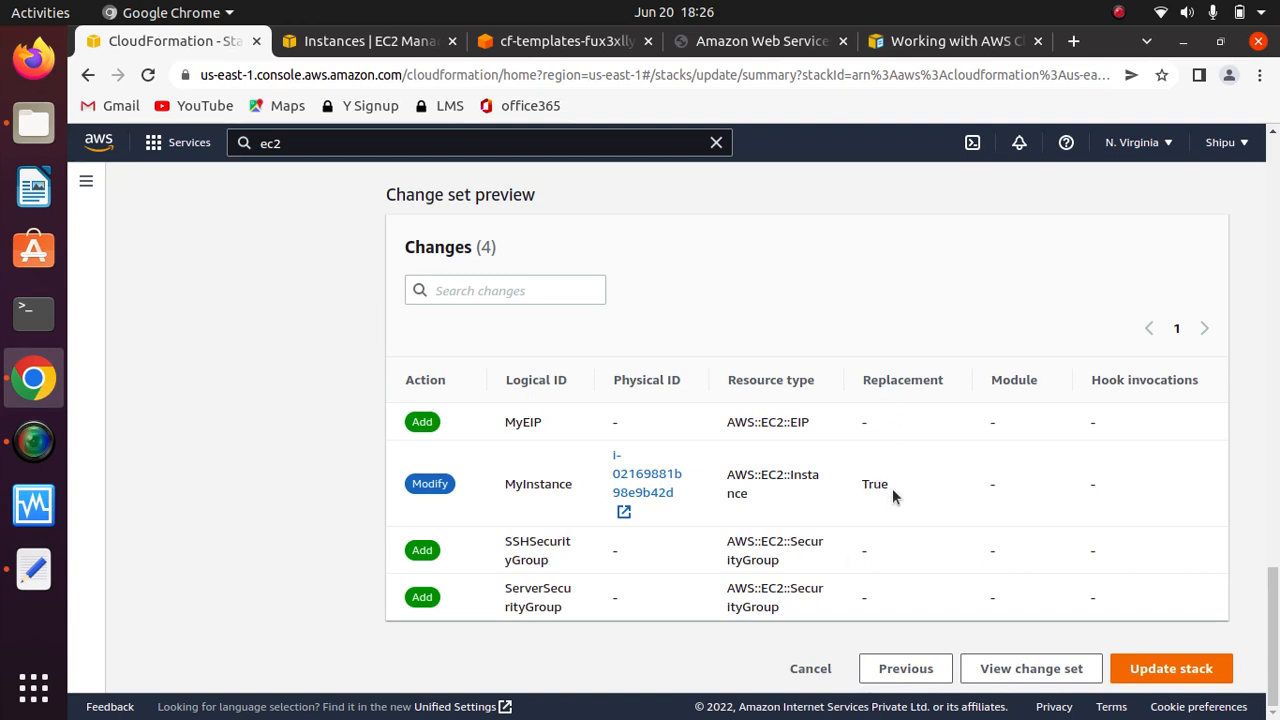
pyautogui.moveTo(893, 490); pyautogui.dragTo(864, 487)
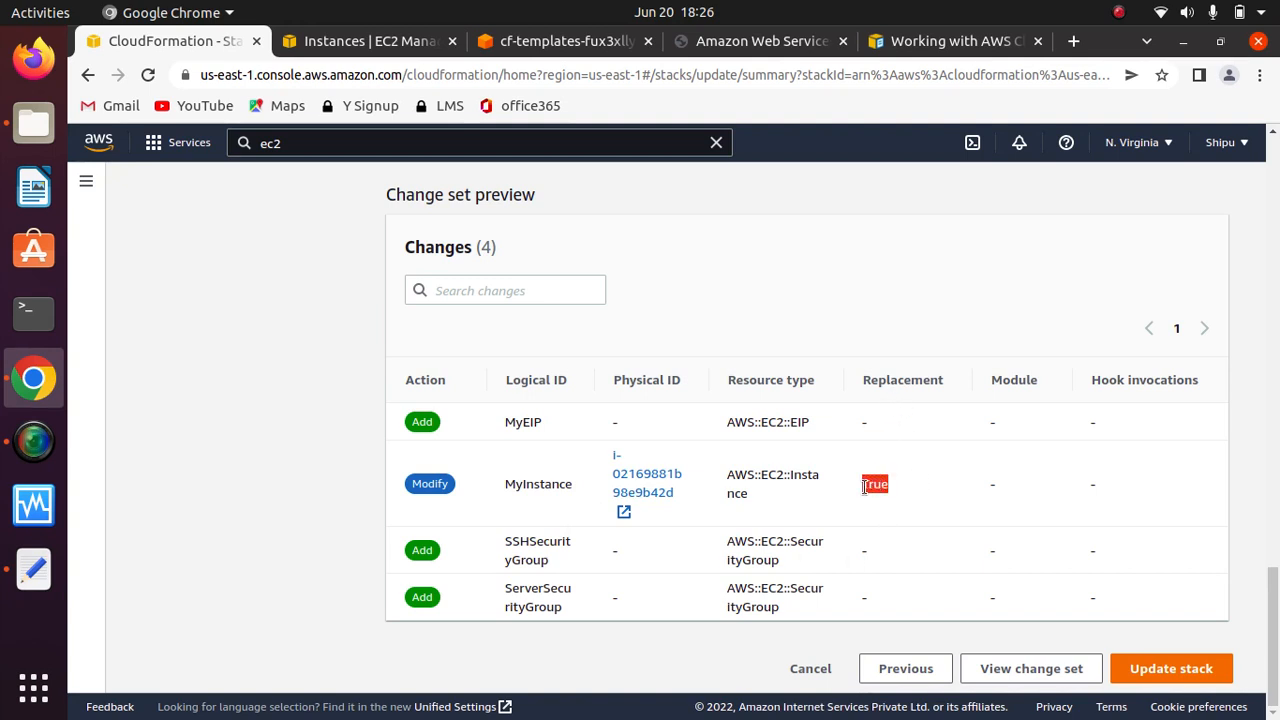
# Check the MyEIP, SSHSecurityGroup and ServerSecurityGroup entries in the change set preview, and submit the firstCF stack update
pyautogui.doubleClick(528, 489)
pyautogui.click(528, 489)
pyautogui.doubleClick(530, 421)
pyautogui.click(538, 421)
pyautogui.doubleClick(506, 540)
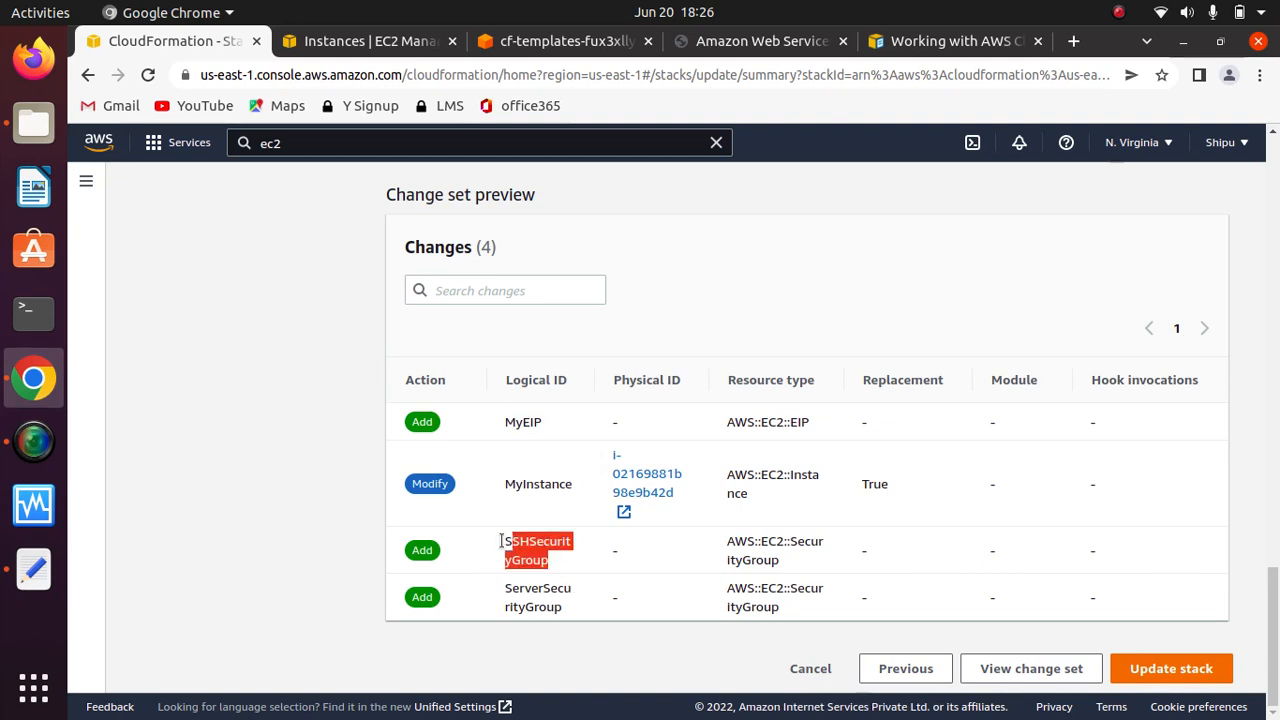
pyautogui.click(560, 558)
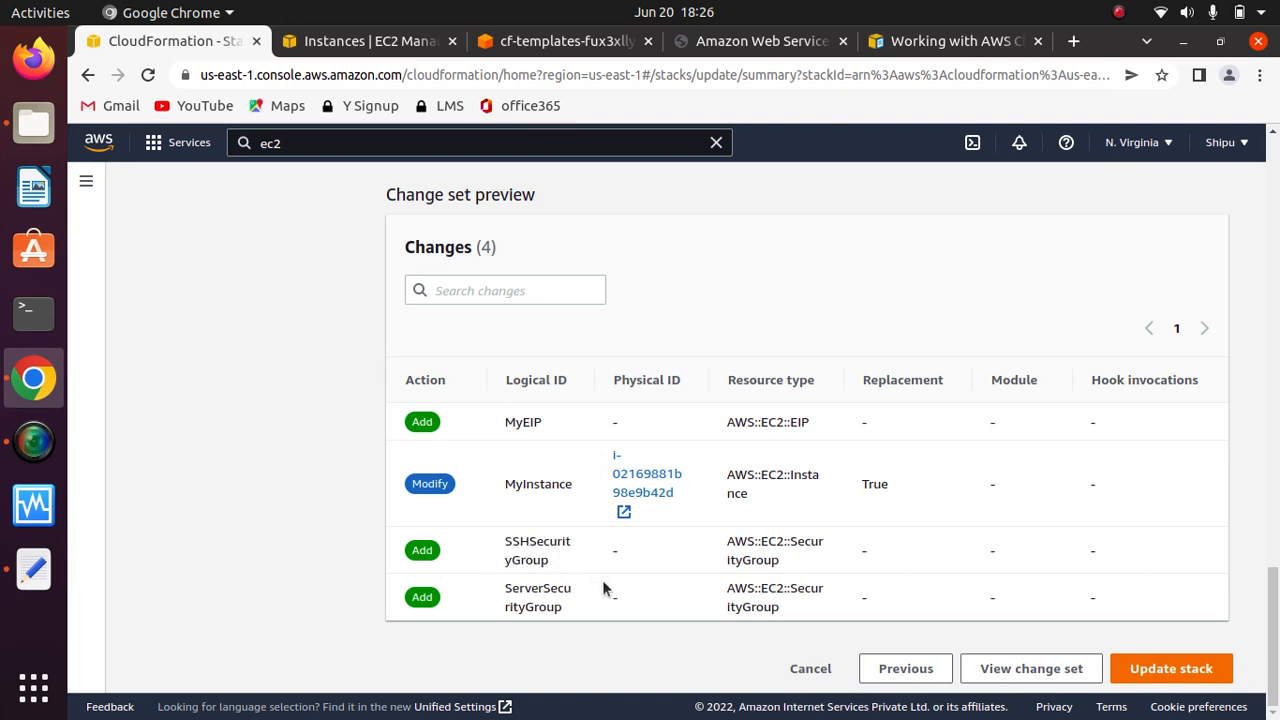
pyautogui.moveTo(566, 618); pyautogui.dragTo(500, 595)
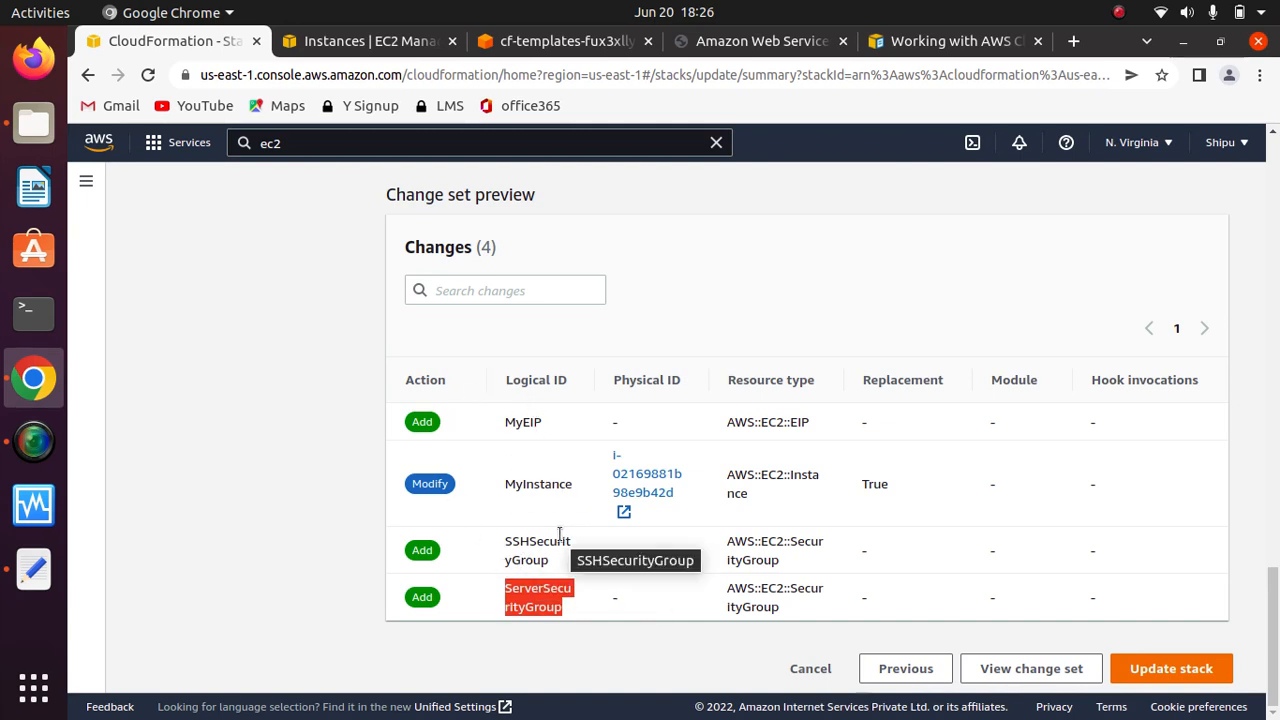
pyautogui.click(530, 422)
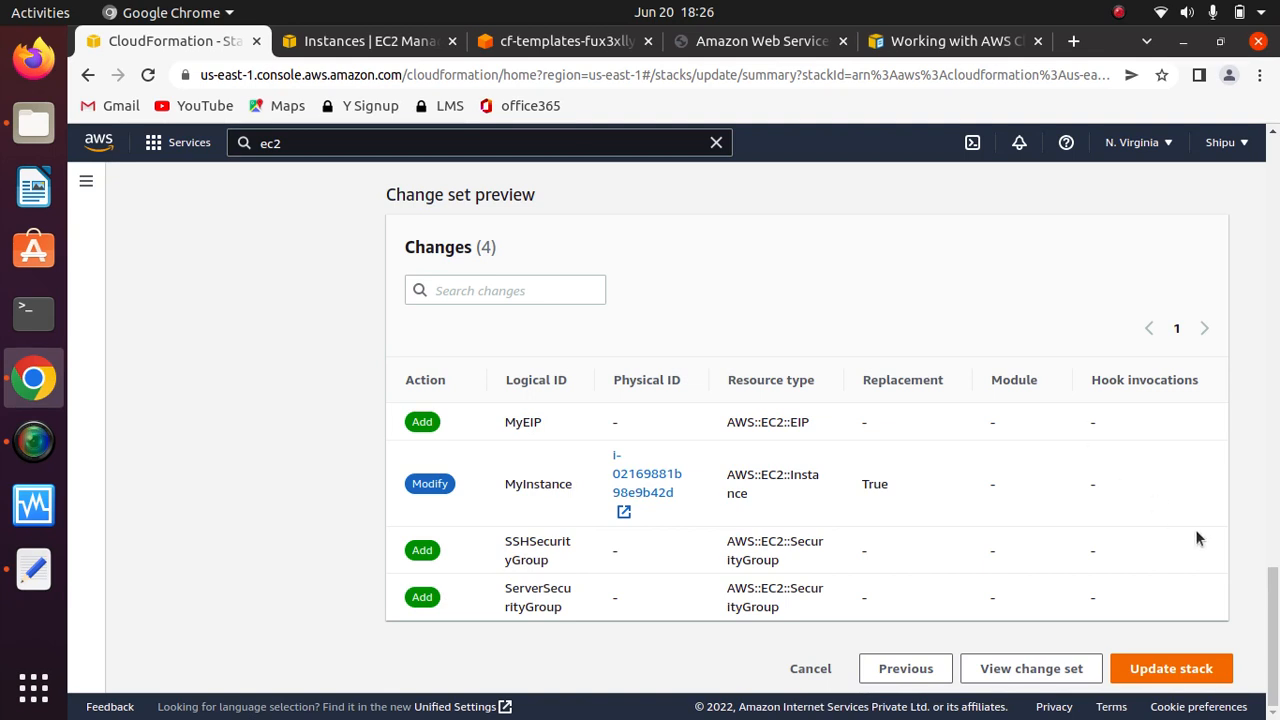
pyautogui.click(1168, 672)
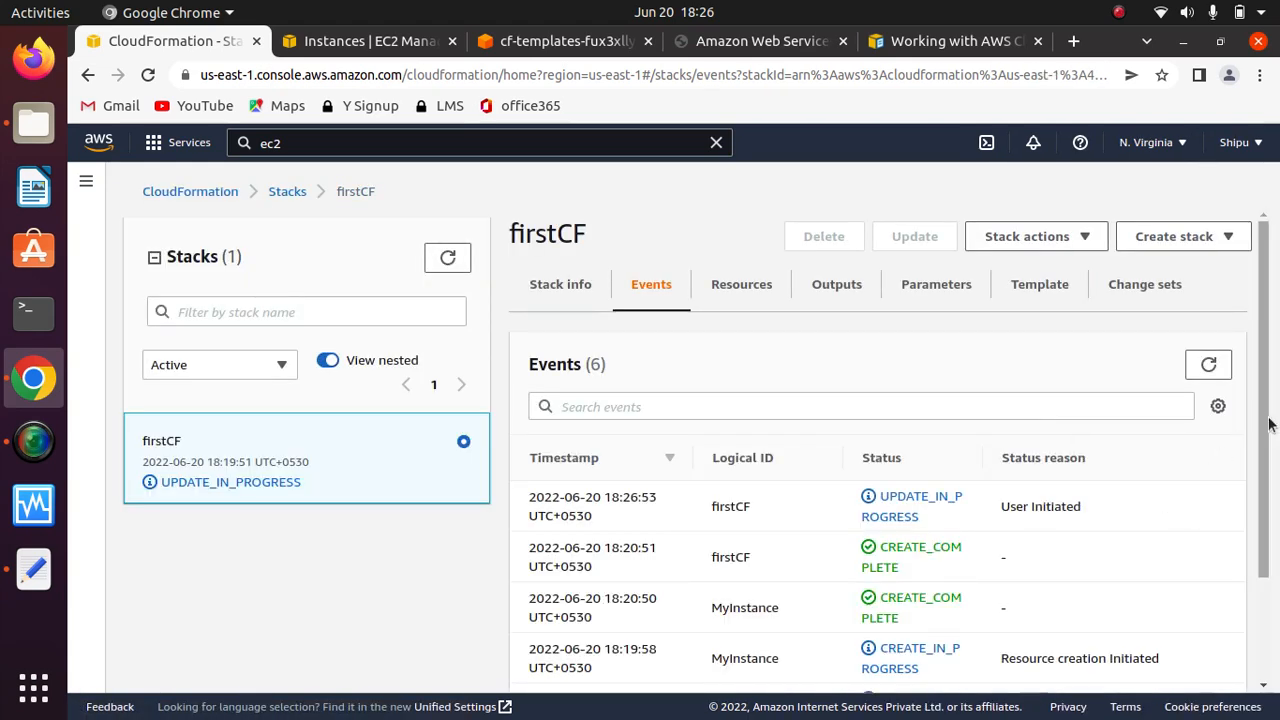
# View firstCF's resources and refresh the list to check the new security groups during the update
pyautogui.scroll(-1, 1000, 420)
pyautogui.click(750, 214)
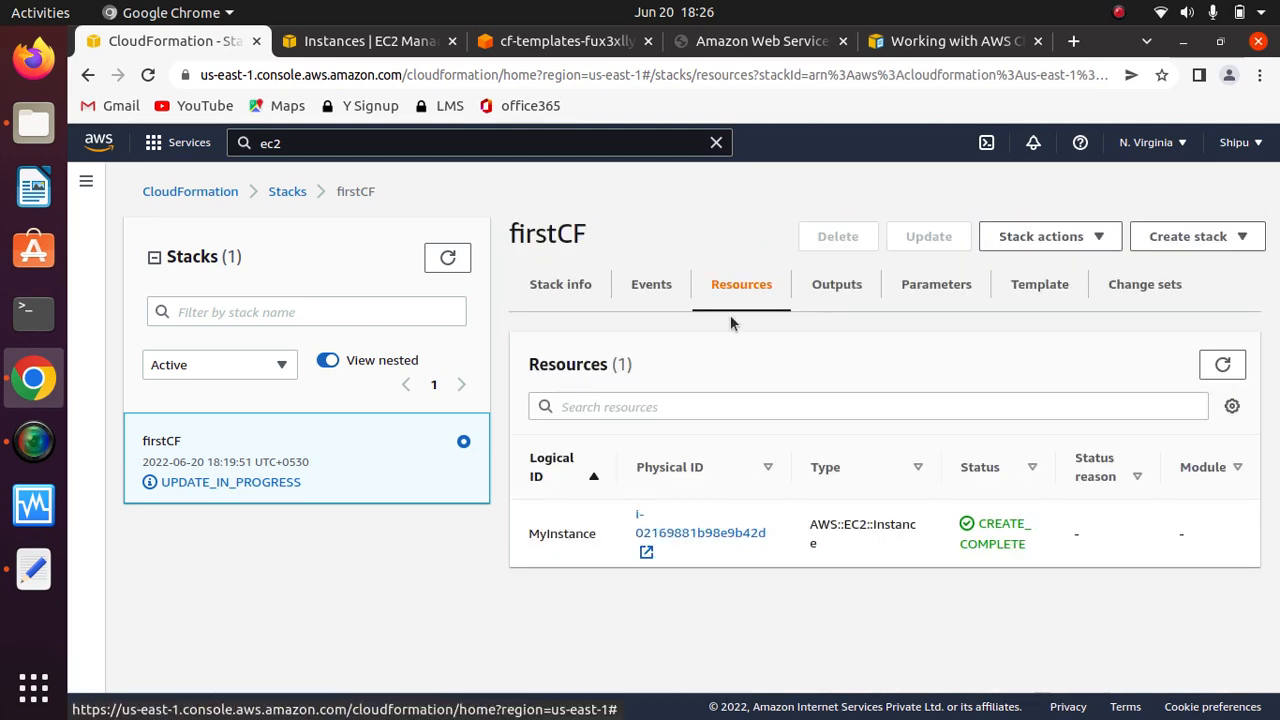
pyautogui.click(1223, 366)
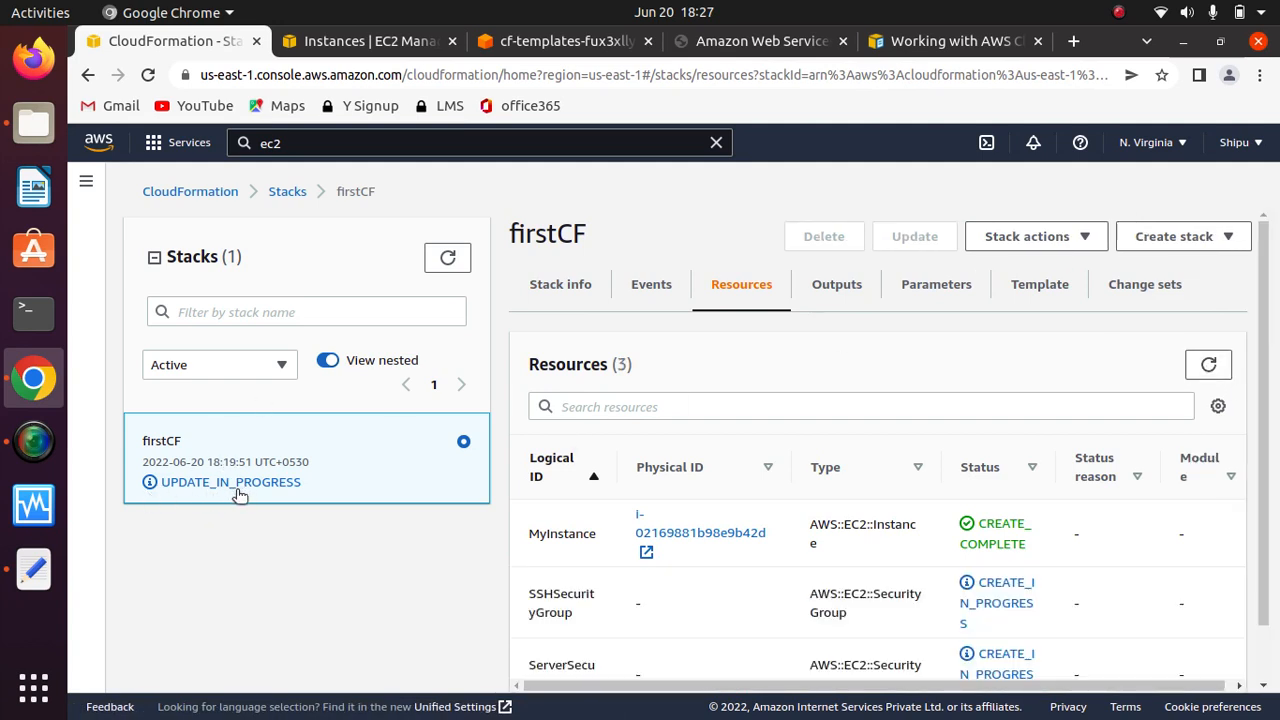
pyautogui.scroll(-2, 1262, 573)
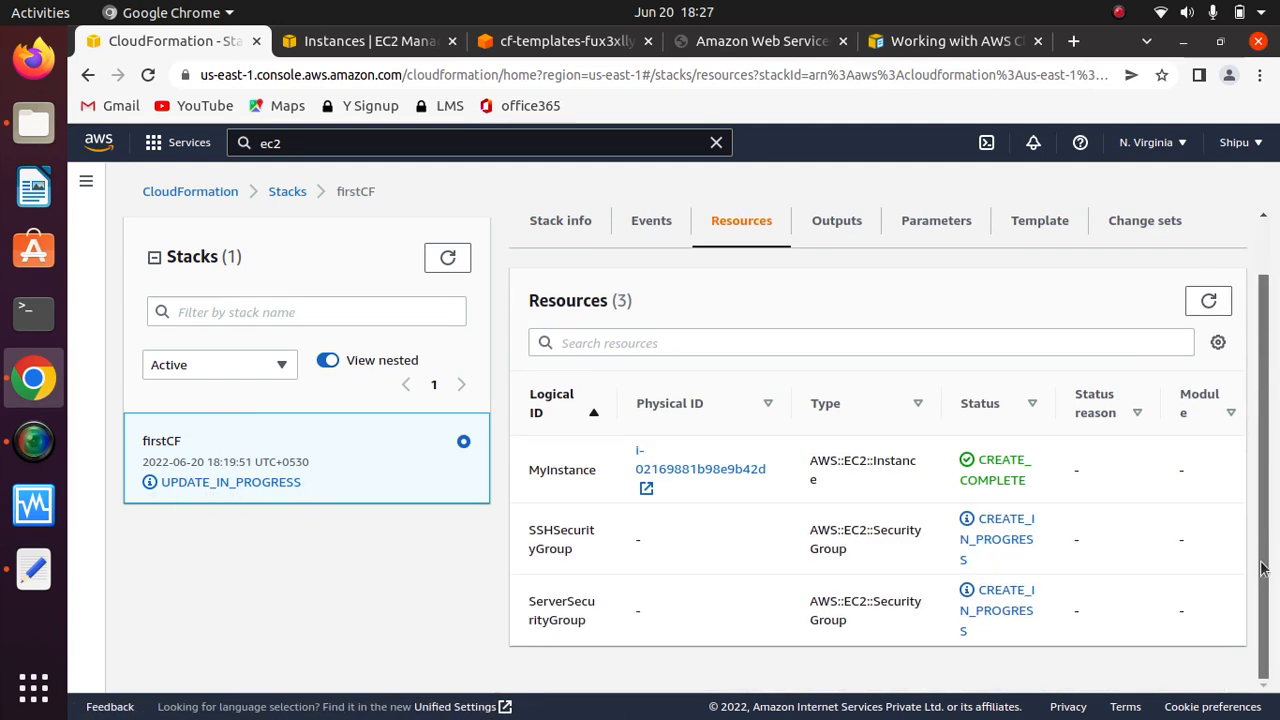
pyautogui.moveTo(1261, 562); pyautogui.dragTo(1279, 380)
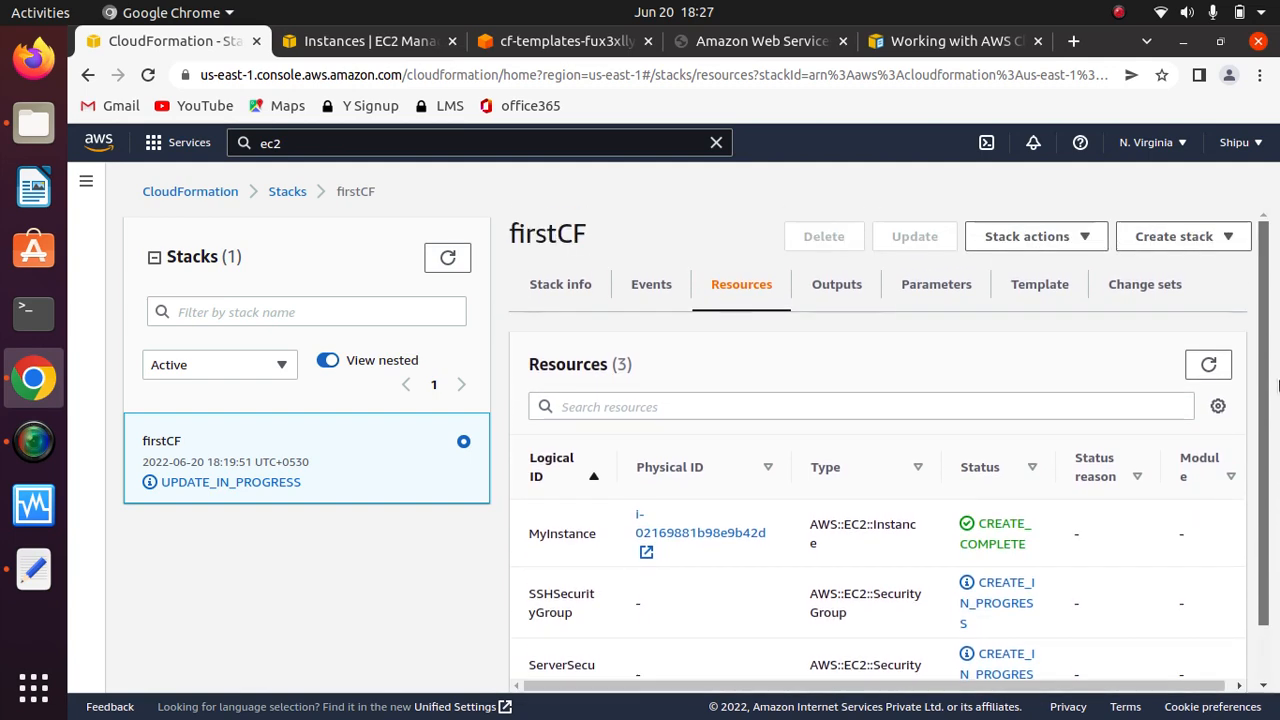
# Refresh firstCF's resource list again and read MyInstance's status and status reason
pyautogui.click(1212, 366)
pyautogui.click(1212, 366)
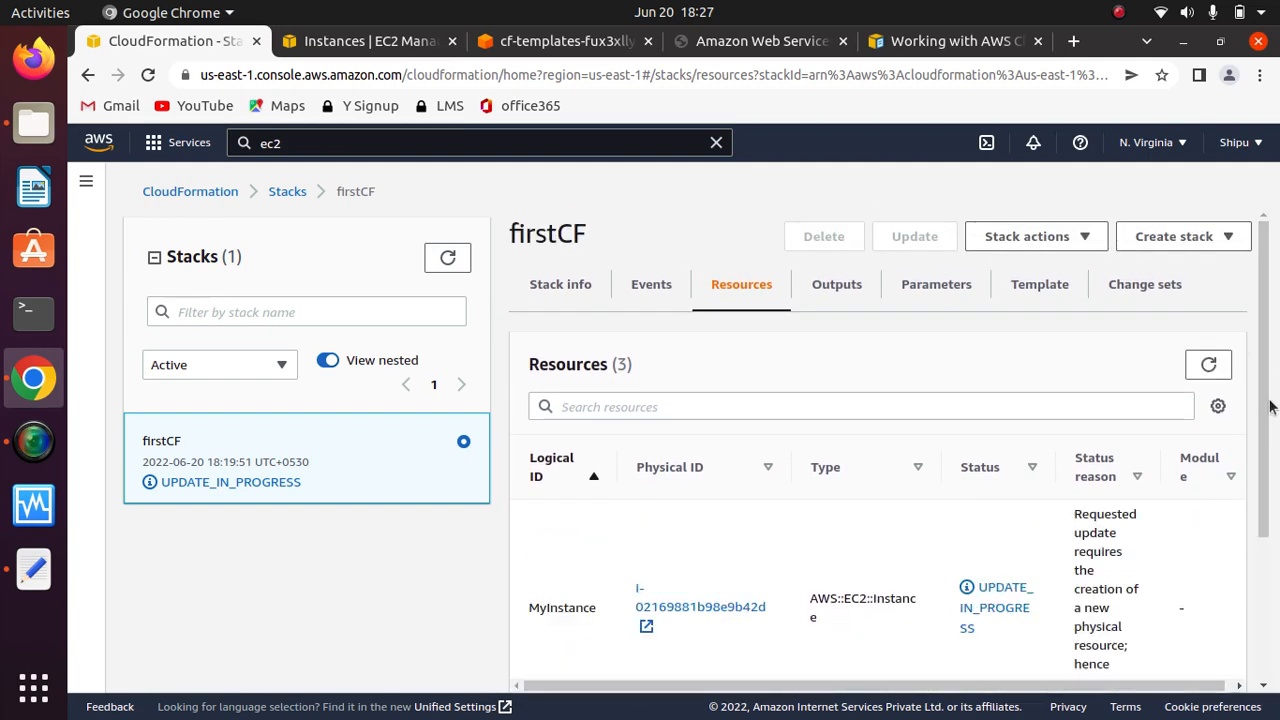
pyautogui.scroll(-2, 1256, 568)
pyautogui.scroll(3, 1256, 568)
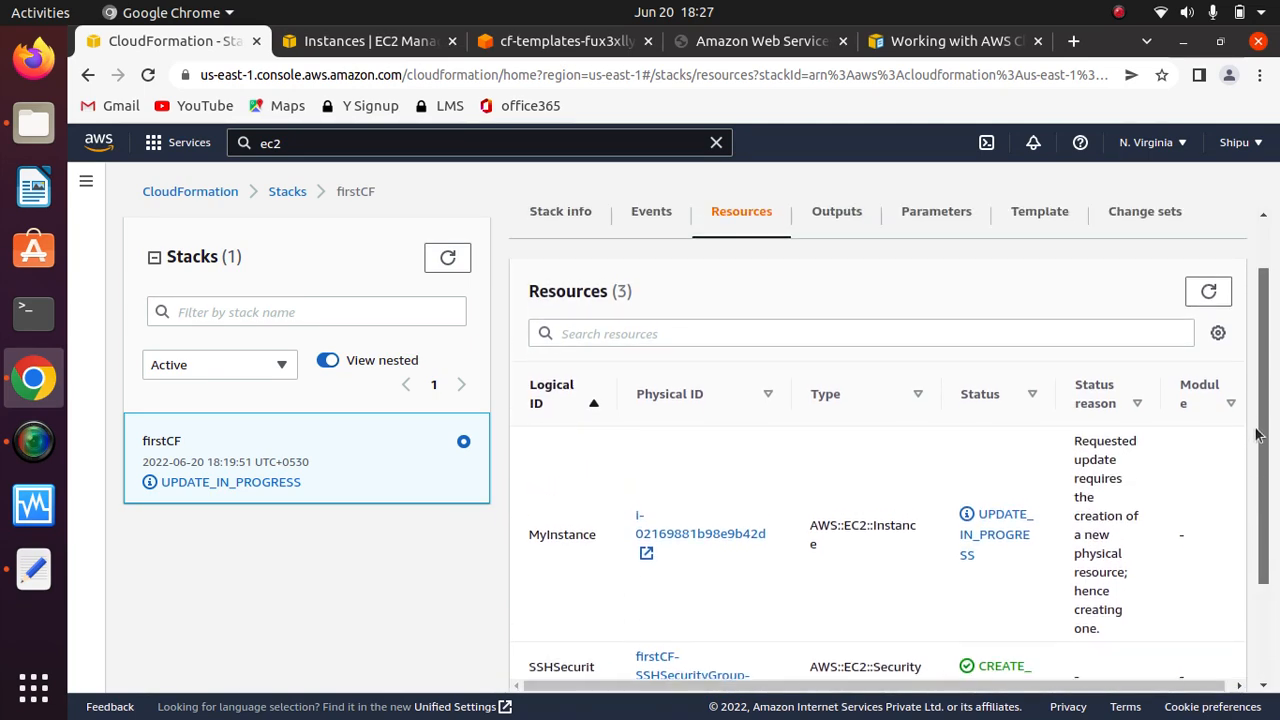
pyautogui.scroll(-3, 1256, 550)
pyautogui.scroll(3, 1256, 548)
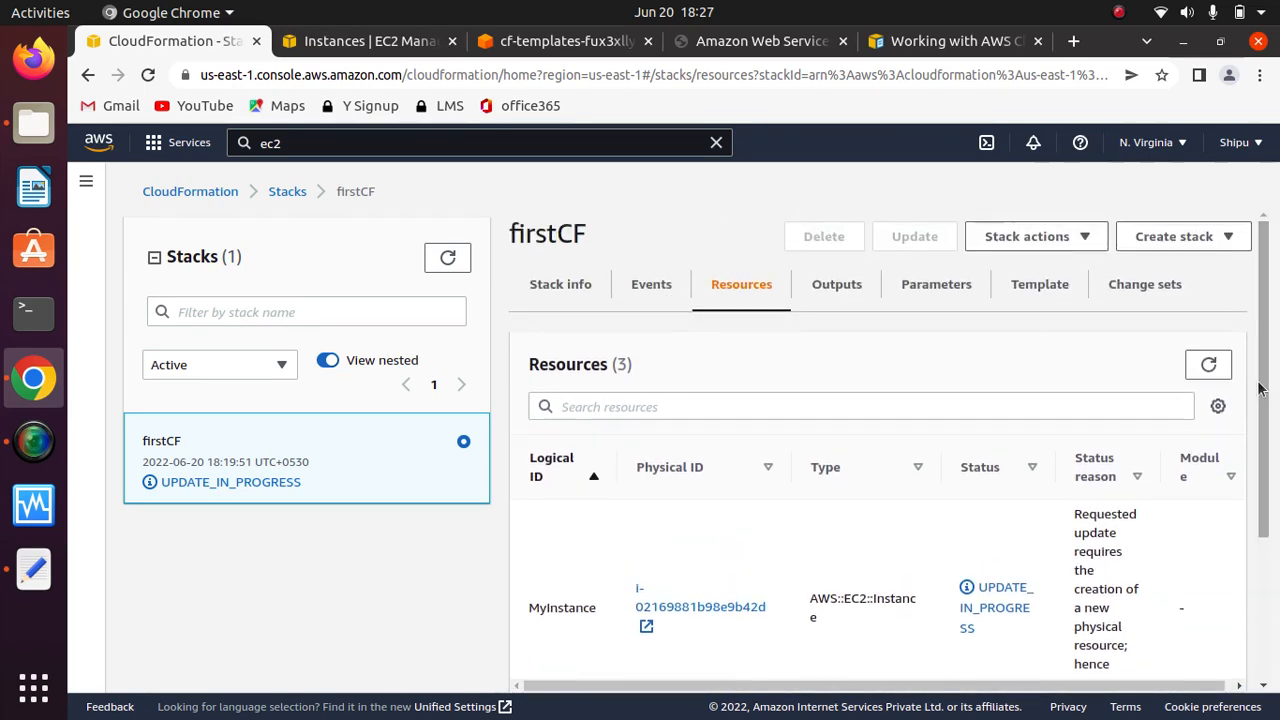
# Review firstCF's event history for the update entries of MyInstance, SSHSecurityGroup and ServerSecurityGroup
pyautogui.click(547, 288)
pyautogui.click(645, 288)
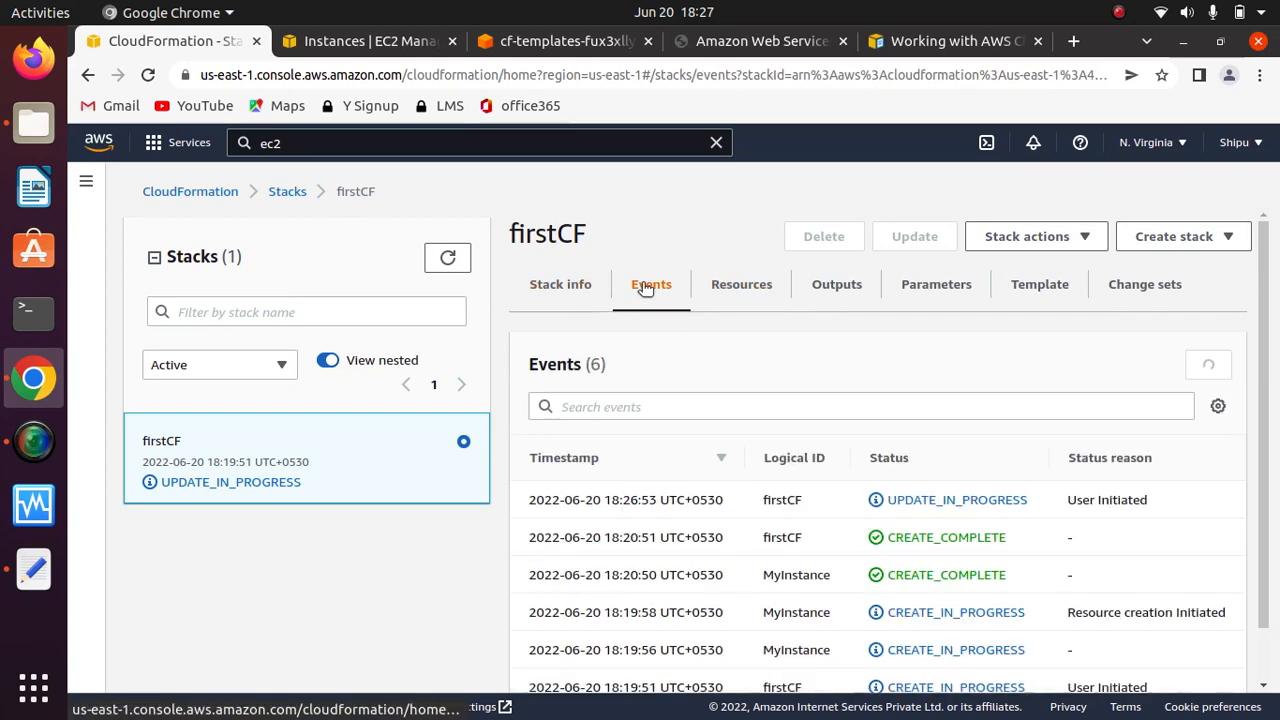
pyautogui.moveTo(1265, 406)
pyautogui.mouseDown()
pyautogui.moveTo(1267, 446)
pyautogui.moveTo(1267, 389)
pyautogui.moveTo(1255, 437)
pyautogui.moveTo(1258, 394)
pyautogui.mouseUp()
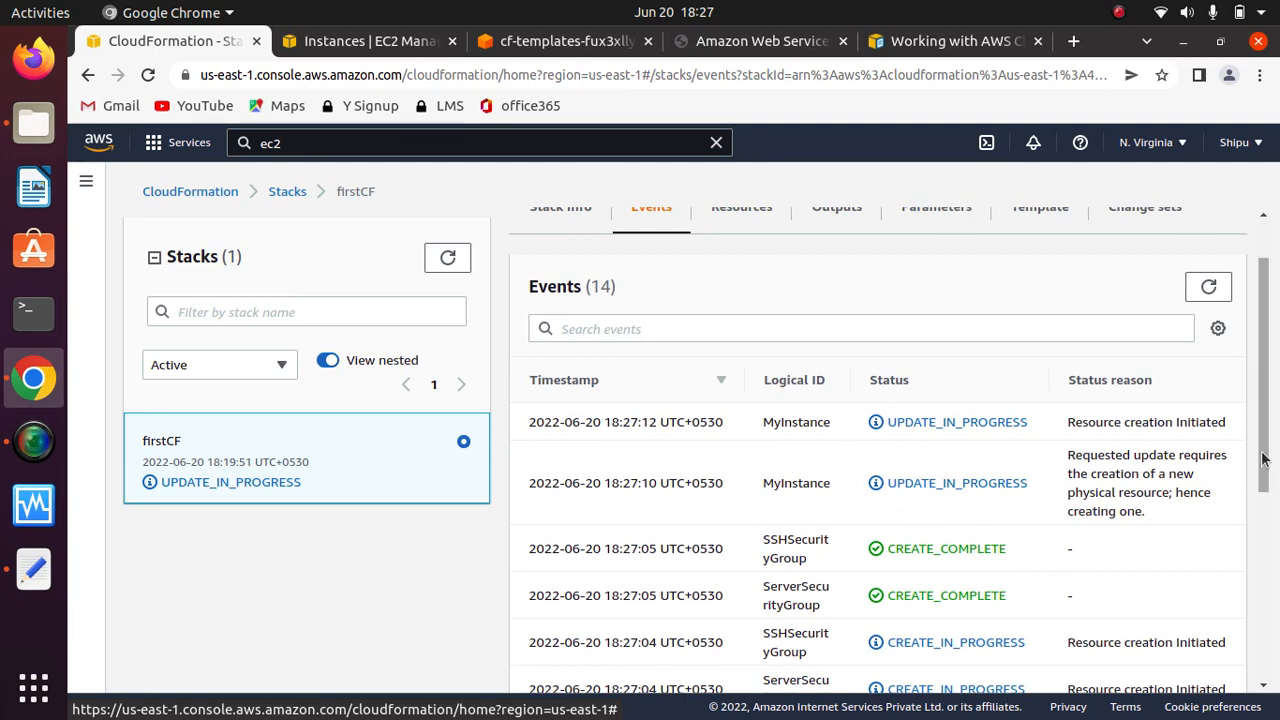
pyautogui.moveTo(1262, 424); pyautogui.dragTo(1261, 386)
# Return to firstCF's resources and check the physical IDs and statuses of MyInstance and both security groups
pyautogui.click(740, 285)
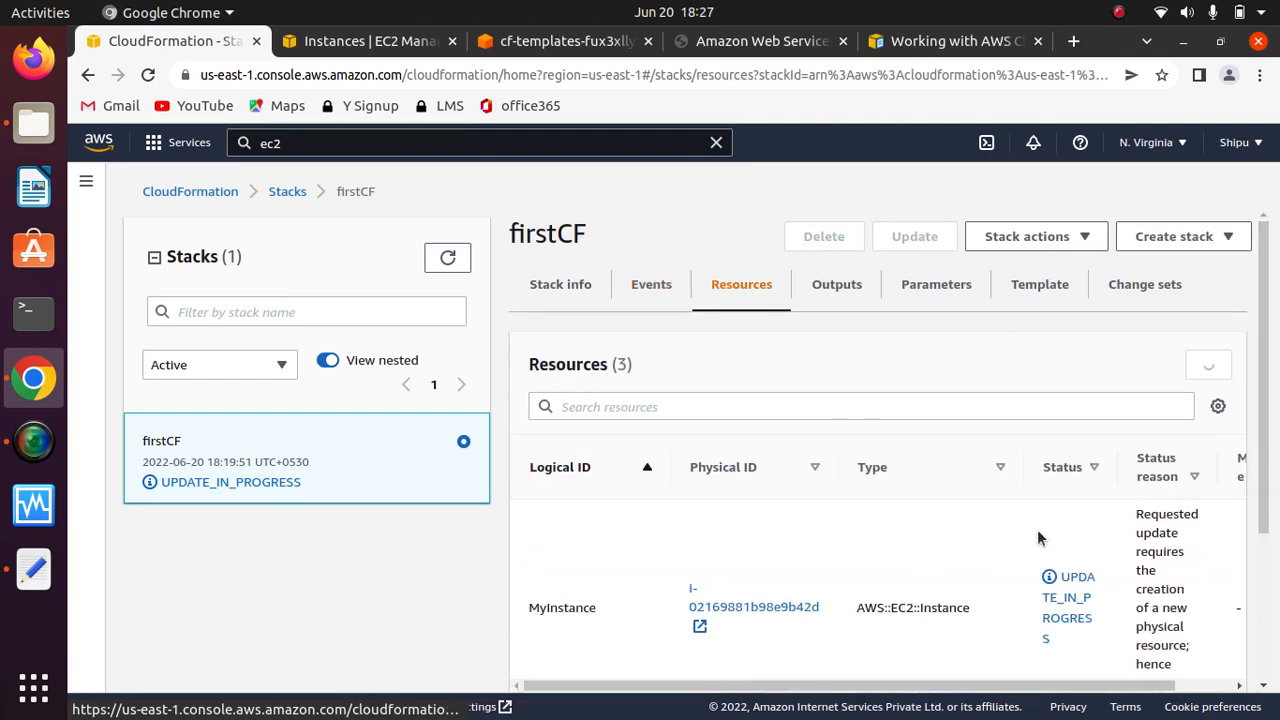
pyautogui.scroll(-2, 1272, 470)
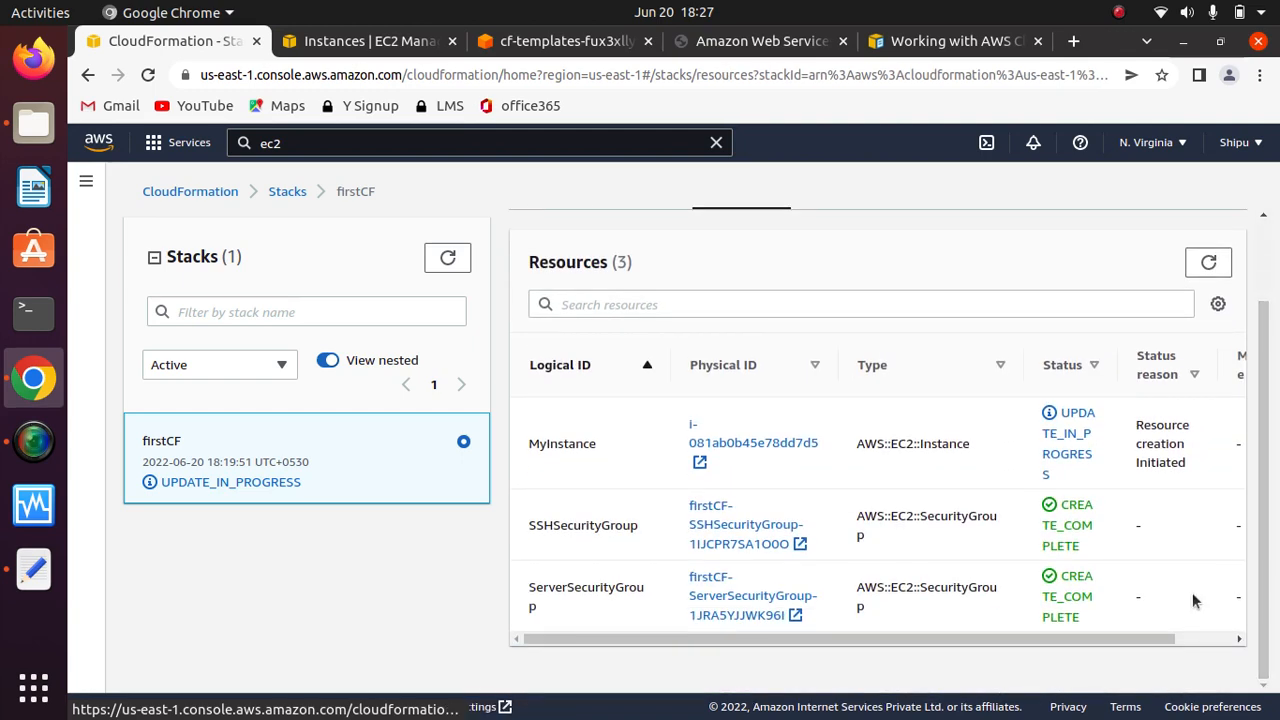
pyautogui.moveTo(1128, 641); pyautogui.dragTo(1020, 643)
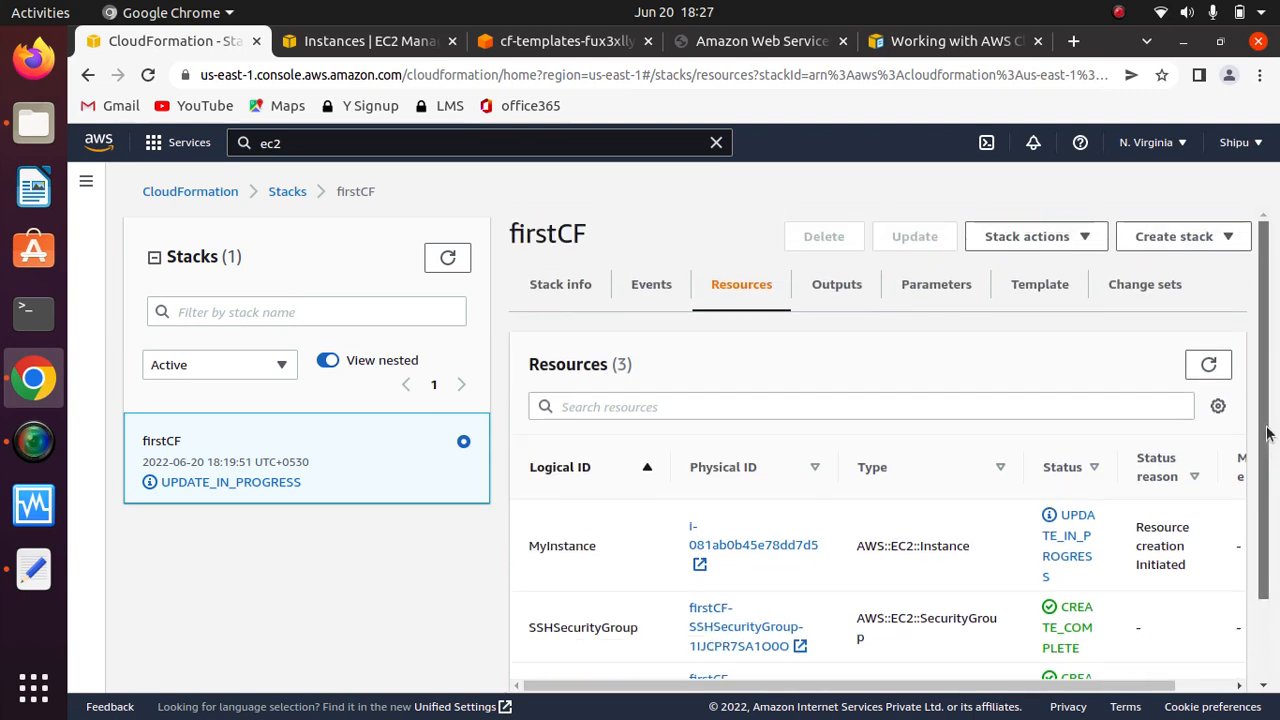
# Check firstCF's outputs, and look up the SecurityGroupDescription value among its parameters
pyautogui.scroll(2, 1265, 500)
pyautogui.click(843, 284)
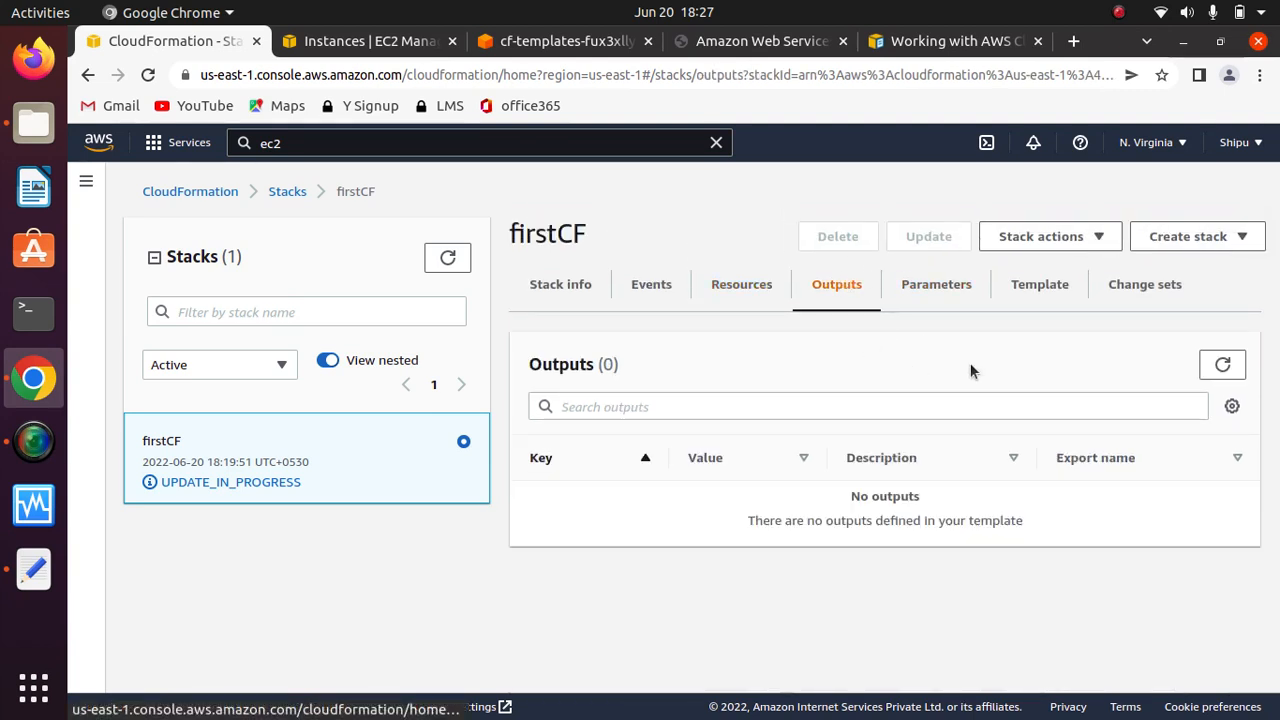
pyautogui.click(920, 288)
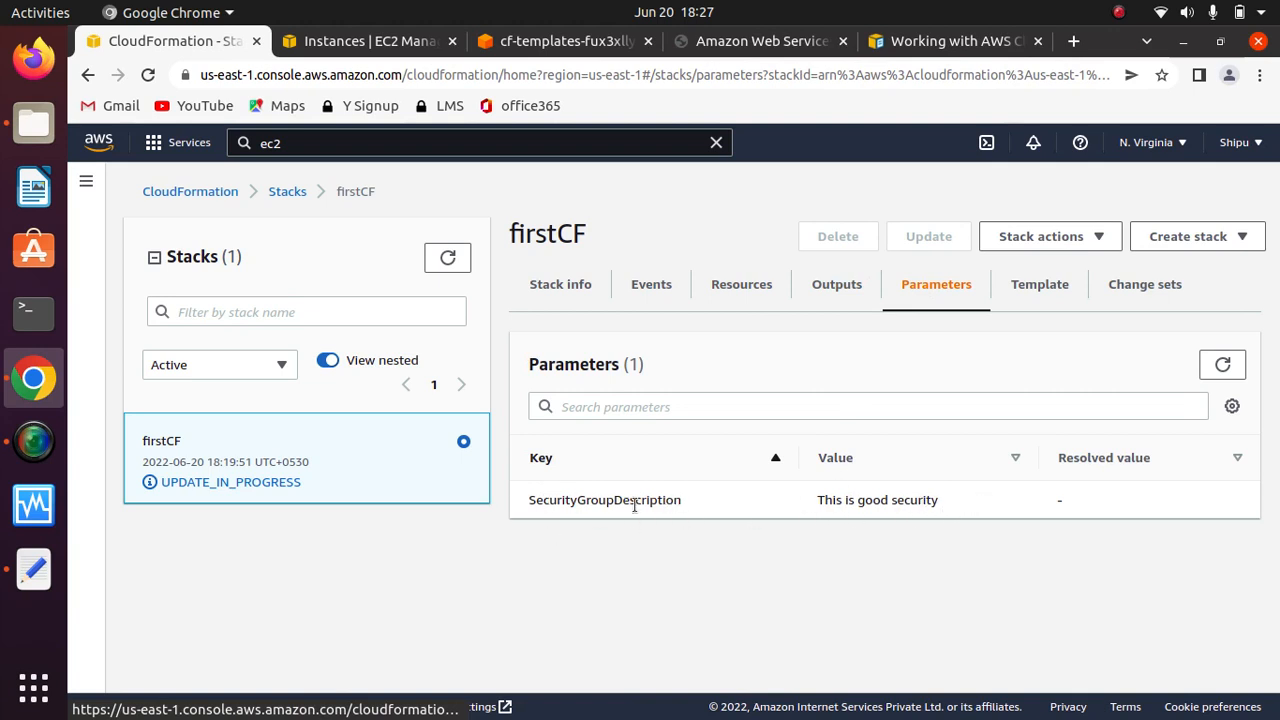
# Open firstCF's template and examine the Parameters section, including SecurityGroupDescription's description and type
pyautogui.click(1035, 290)
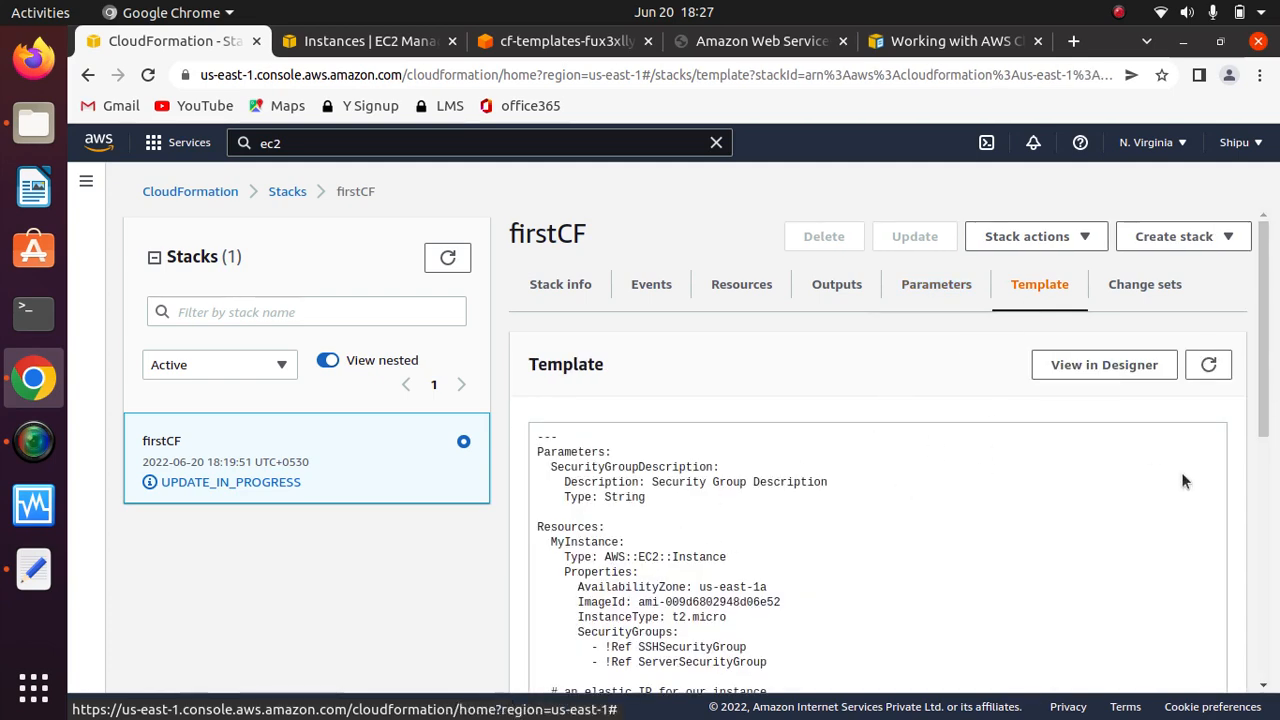
pyautogui.moveTo(1262, 334); pyautogui.dragTo(1262, 416)
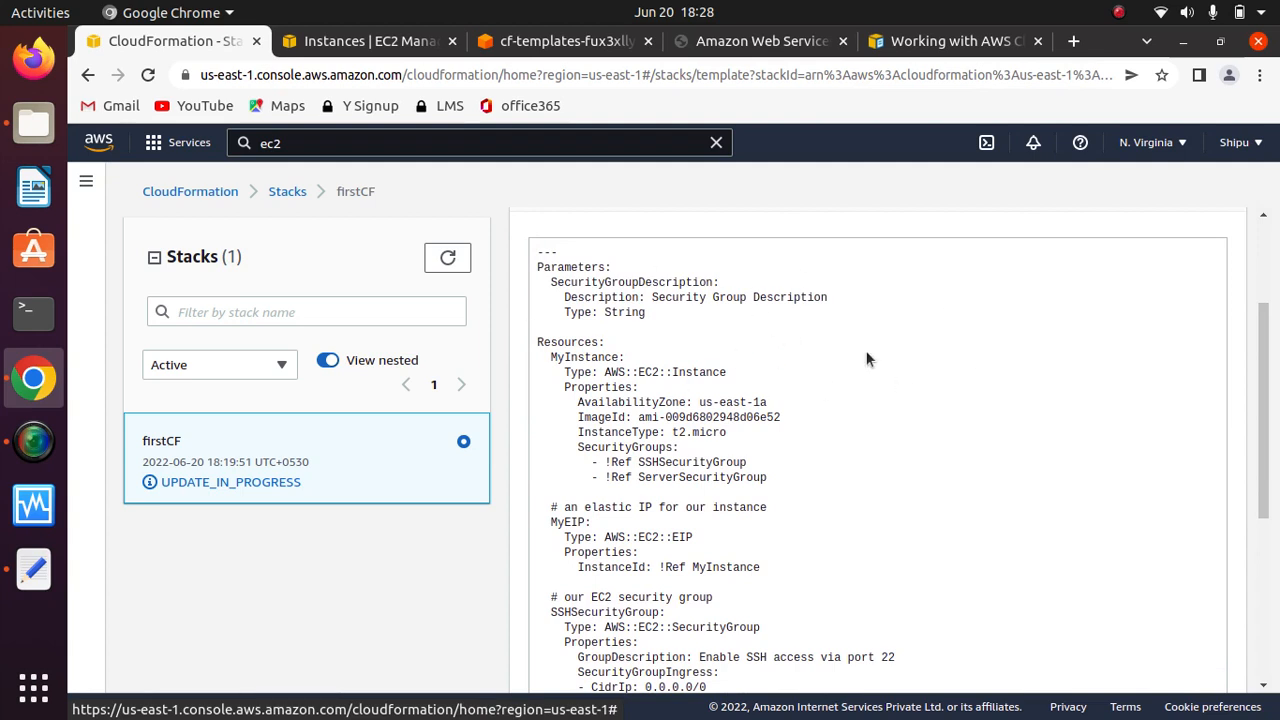
pyautogui.moveTo(570, 268); pyautogui.dragTo(530, 262)
pyautogui.doubleClick(590, 268)
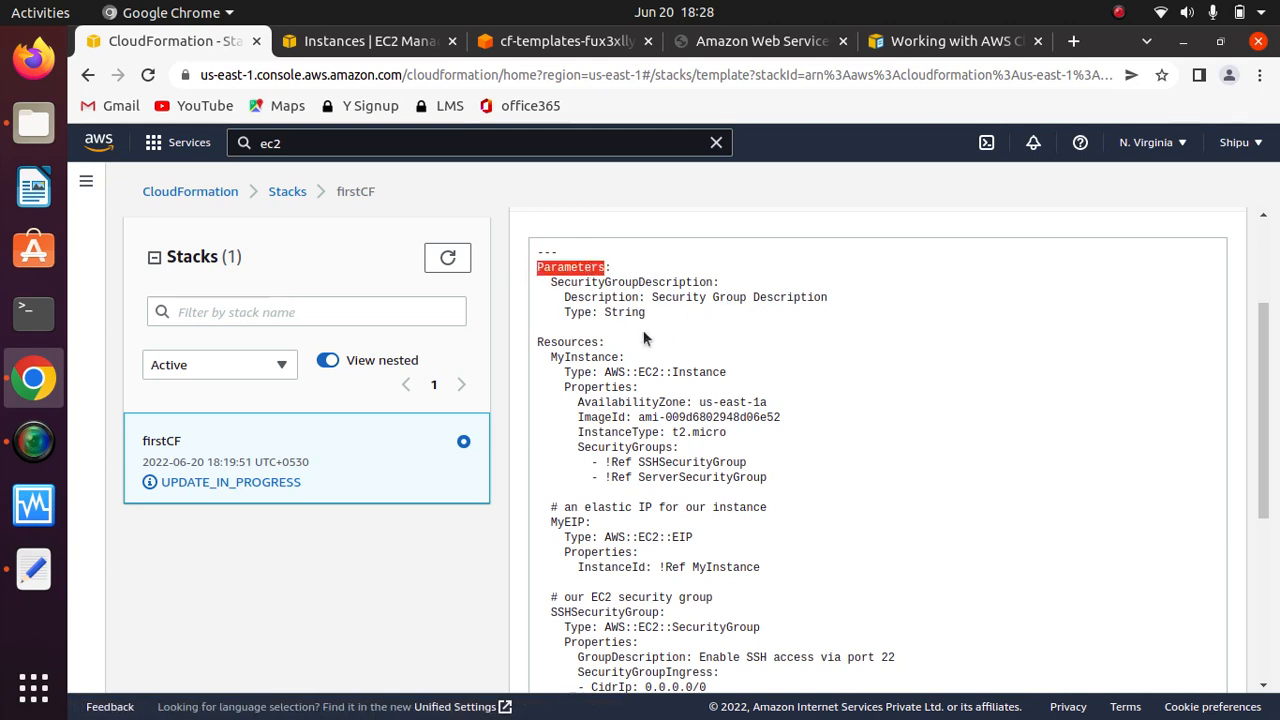
pyautogui.tripleClick(607, 284)
pyautogui.doubleClick(586, 298)
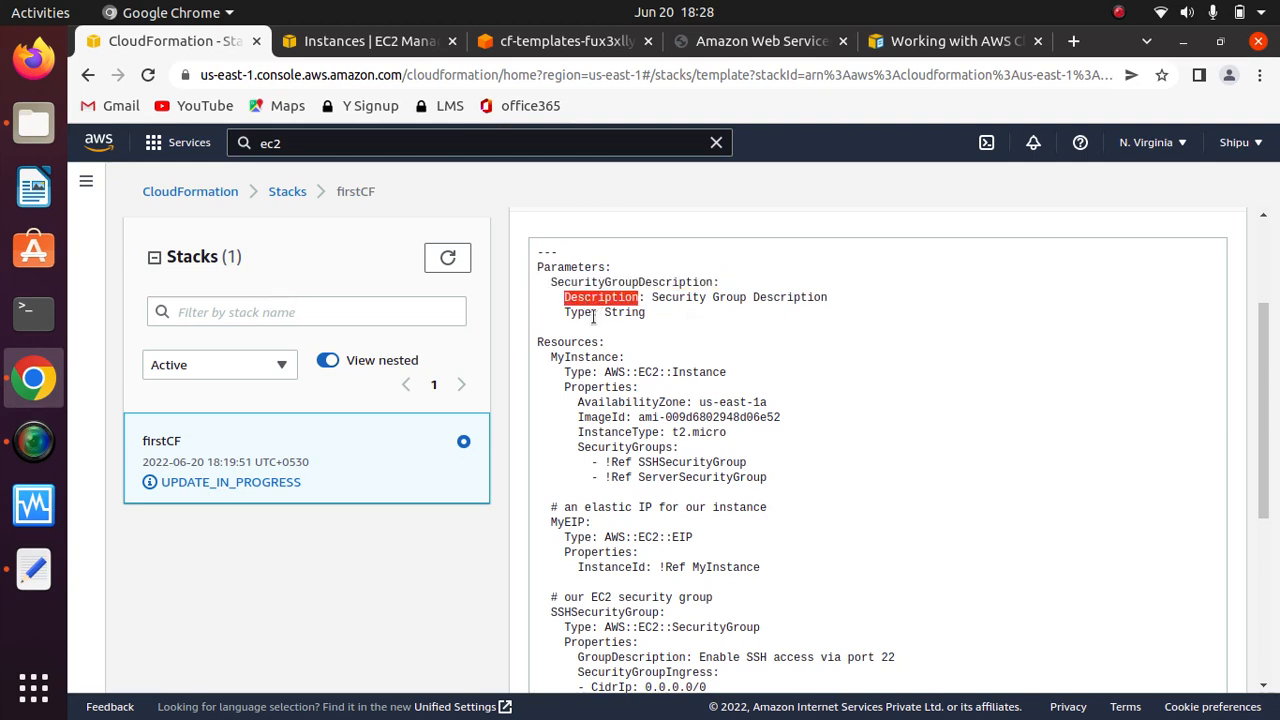
pyautogui.doubleClick(574, 314)
pyautogui.click(681, 339)
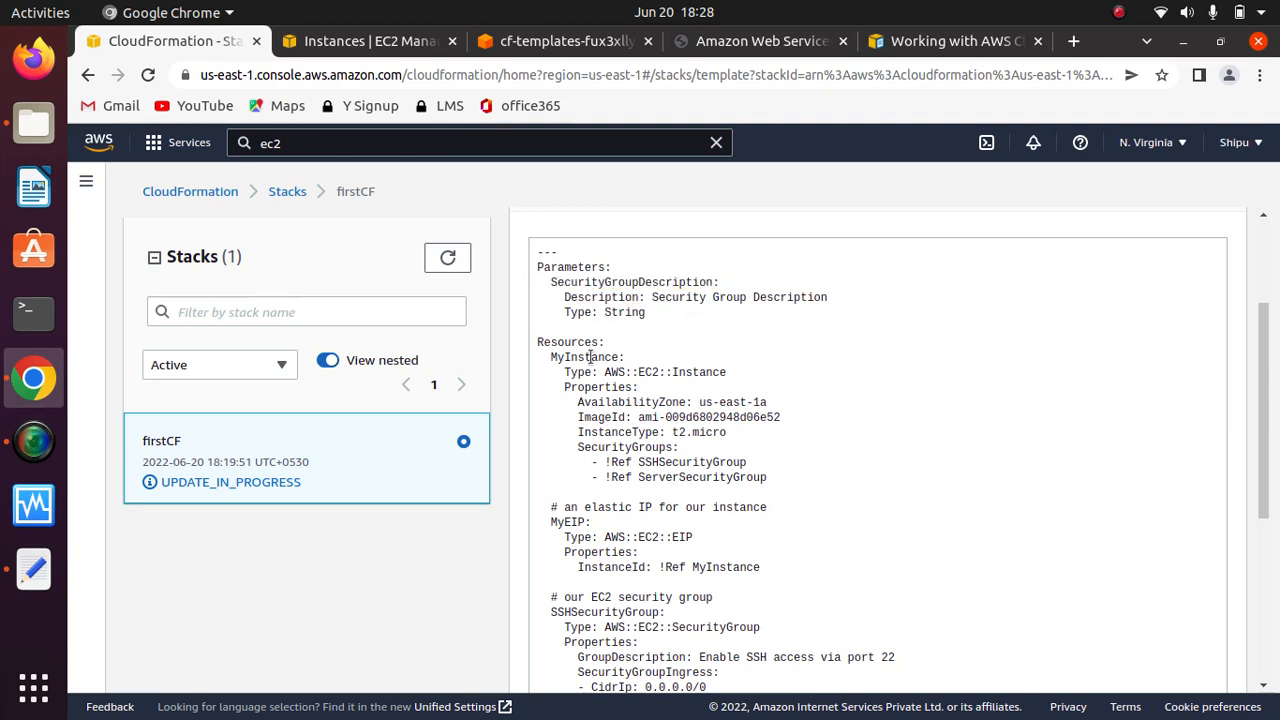
# Examine the template's Resources section, reading the MyInstance properties and the MyEIP definition with its instance reference
pyautogui.doubleClick(571, 342)
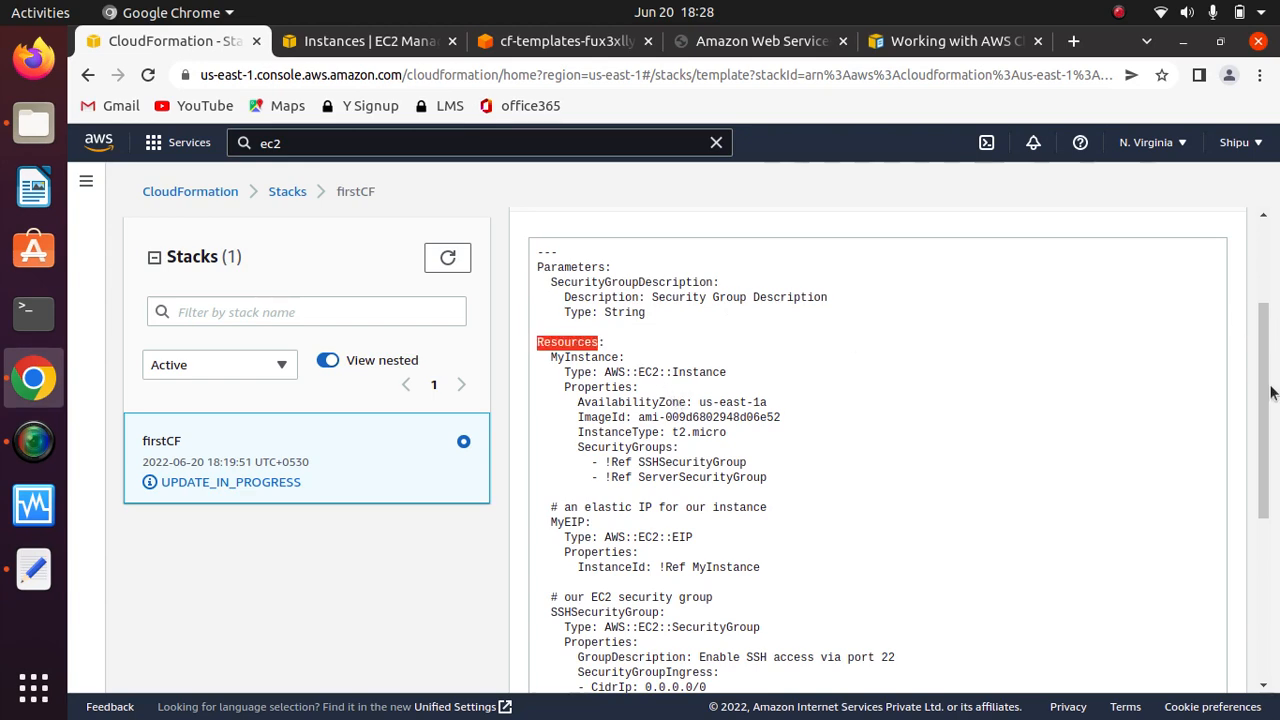
pyautogui.scroll(-2, 1266, 400)
pyautogui.moveTo(1262, 413); pyautogui.dragTo(1262, 409)
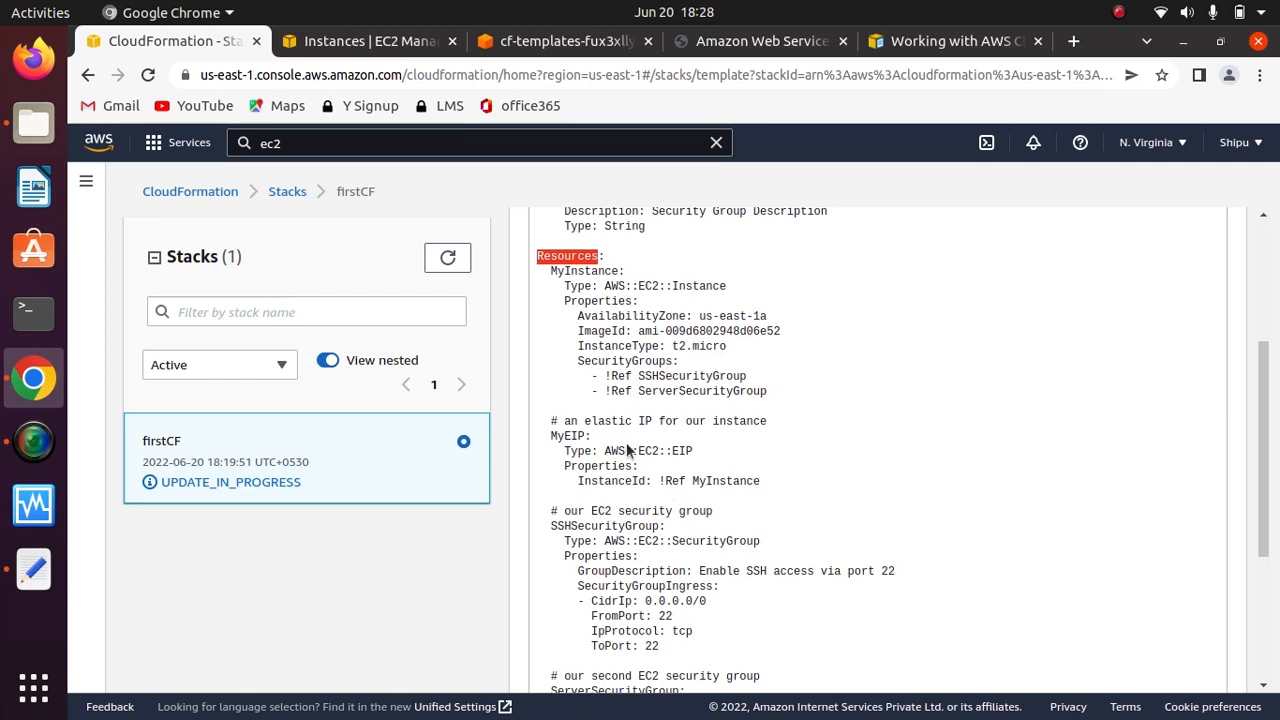
pyautogui.moveTo(1266, 452); pyautogui.dragTo(1262, 474)
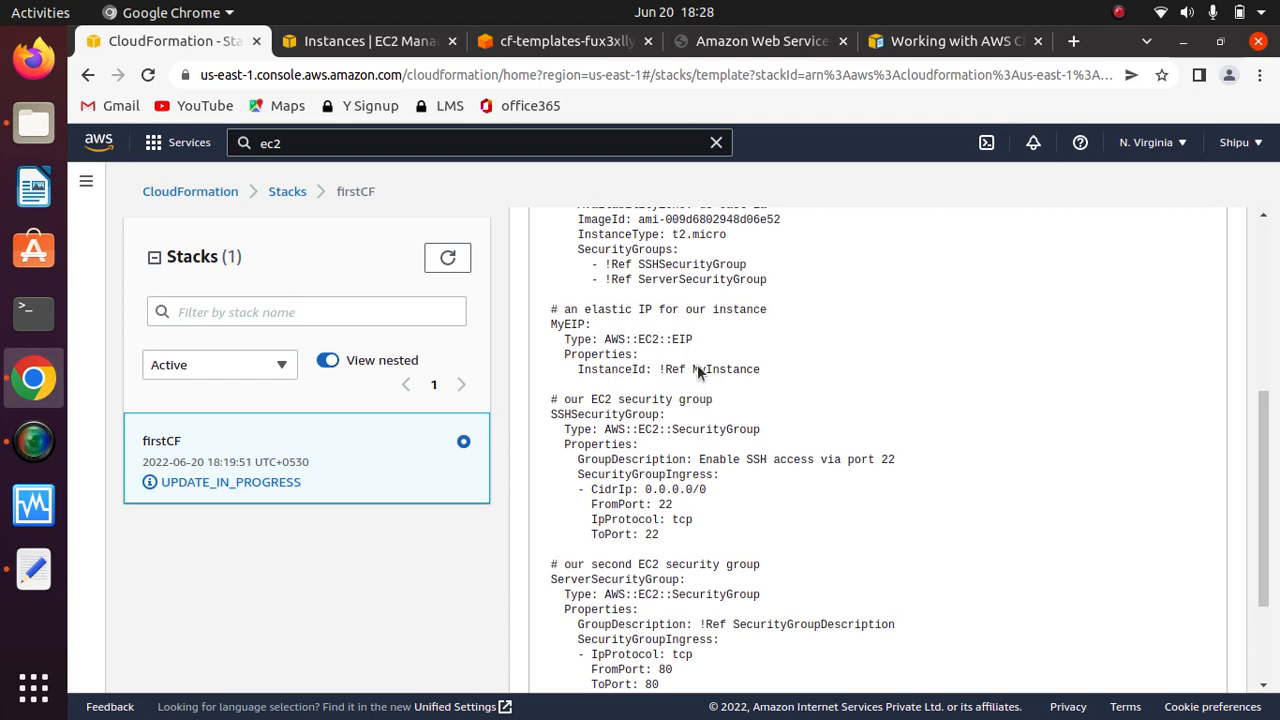
pyautogui.moveTo(781, 369); pyautogui.dragTo(557, 336)
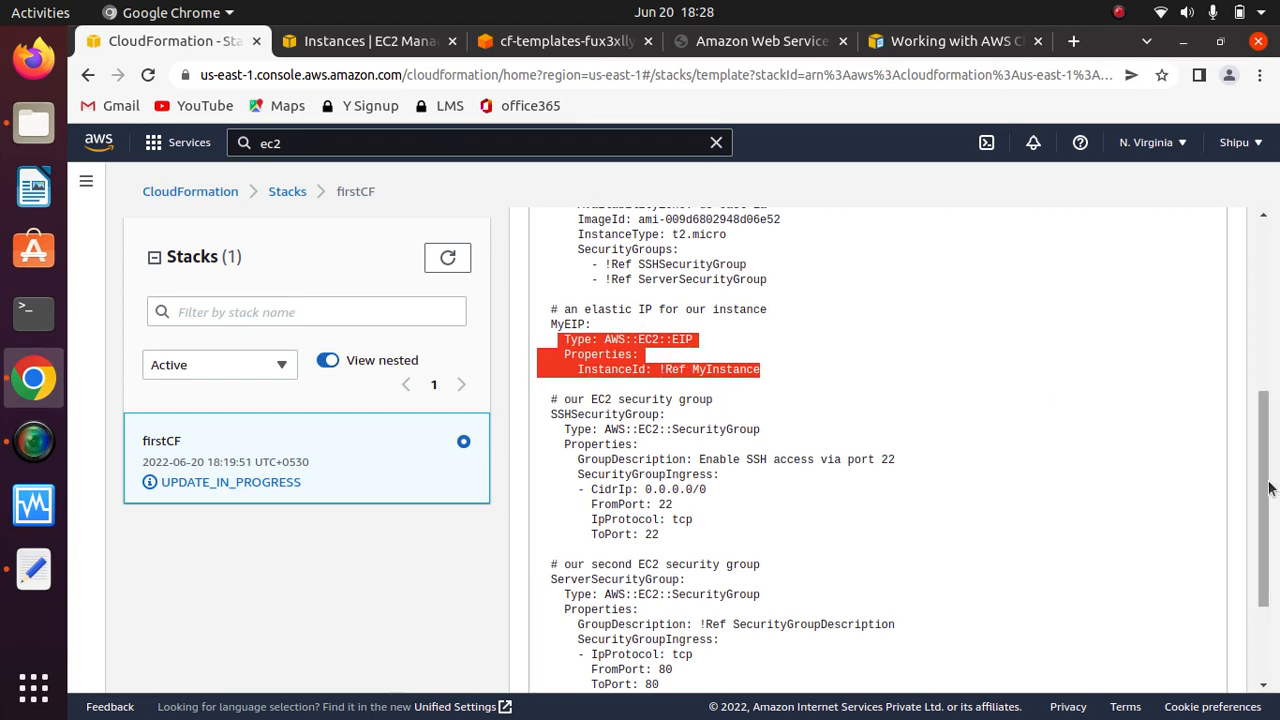
# Read the SSHSecurityGroup definition in the template, including its group description and ingress rule
pyautogui.scroll(-2, 1264, 535)
pyautogui.moveTo(1264, 528); pyautogui.dragTo(1264, 539)
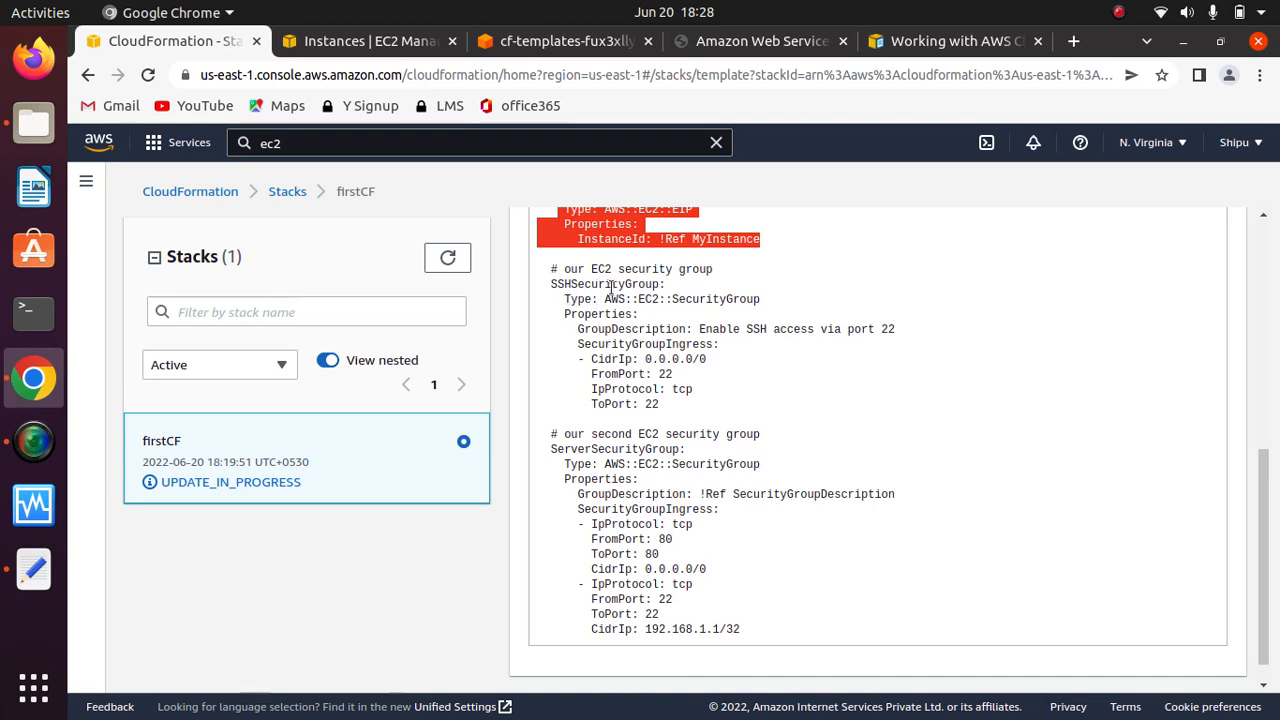
pyautogui.moveTo(651, 289); pyautogui.dragTo(641, 294)
pyautogui.click(664, 360)
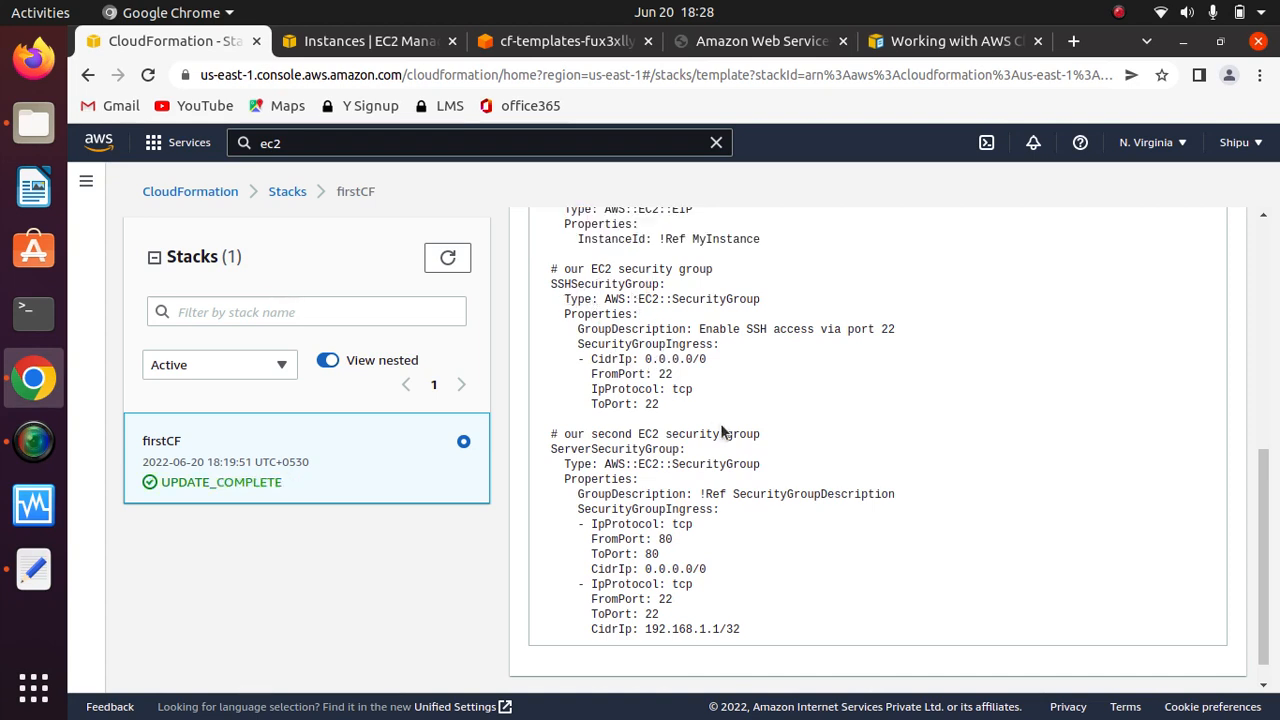
# Examine the ServerSecurityGroup definition in the template, comparing its two ingress rules for ports 80 and 22
pyautogui.moveTo(1261, 517); pyautogui.dragTo(1259, 564)
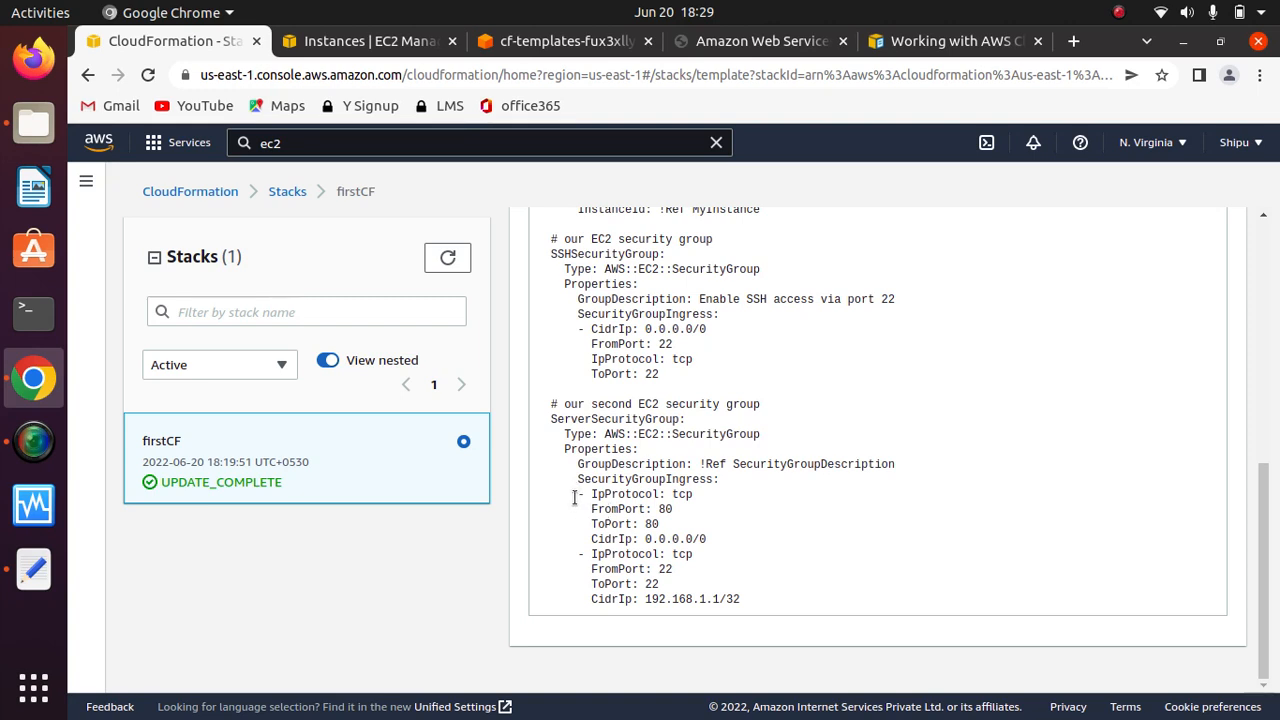
pyautogui.doubleClick(584, 568)
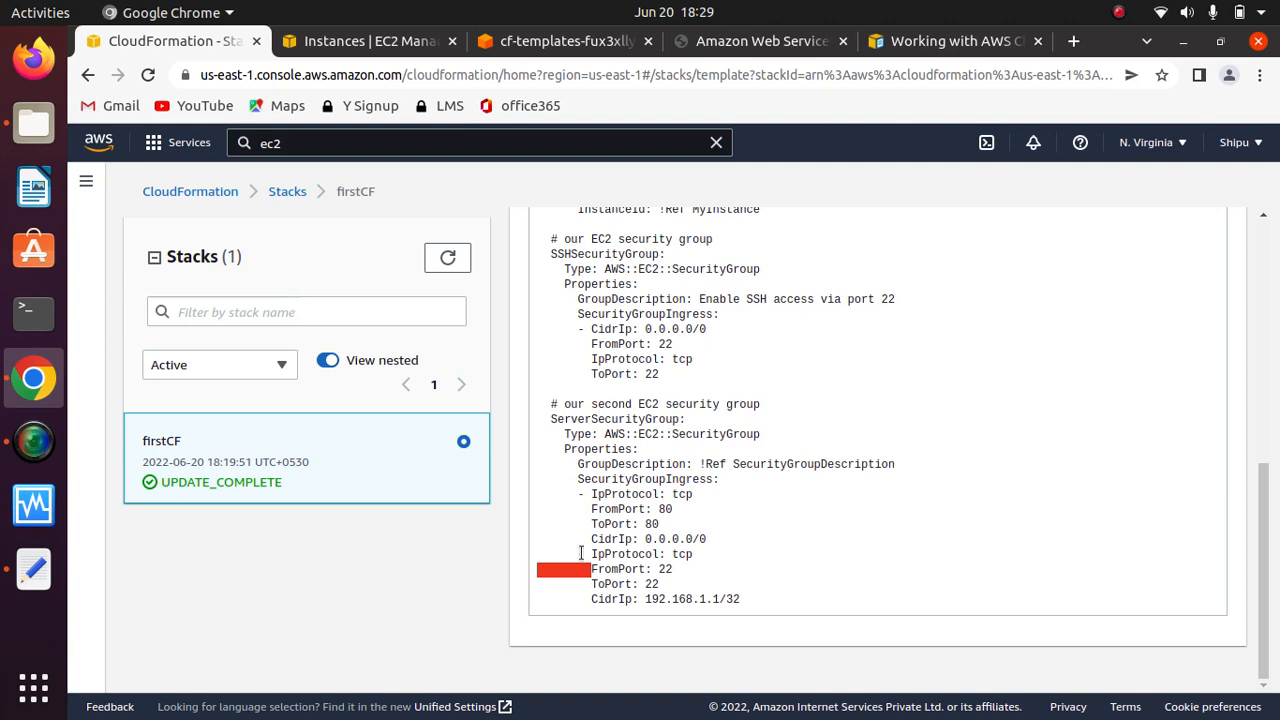
pyautogui.click(583, 554)
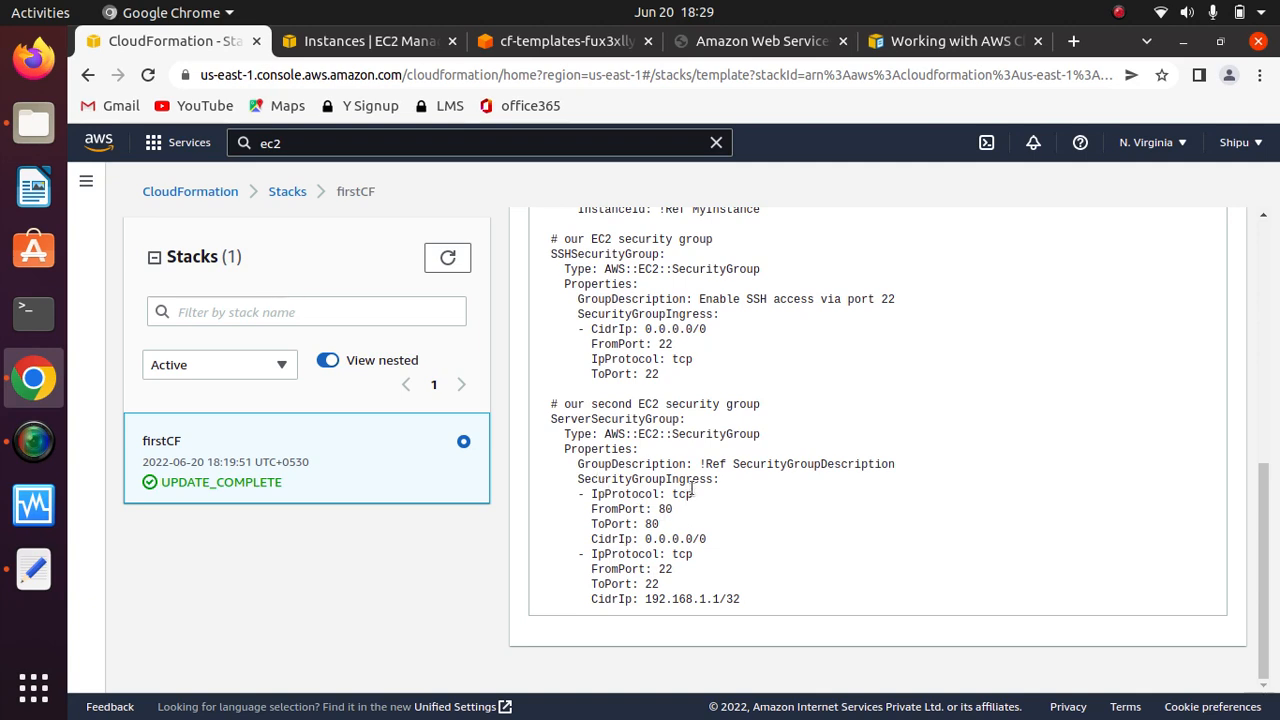
pyautogui.click(576, 494)
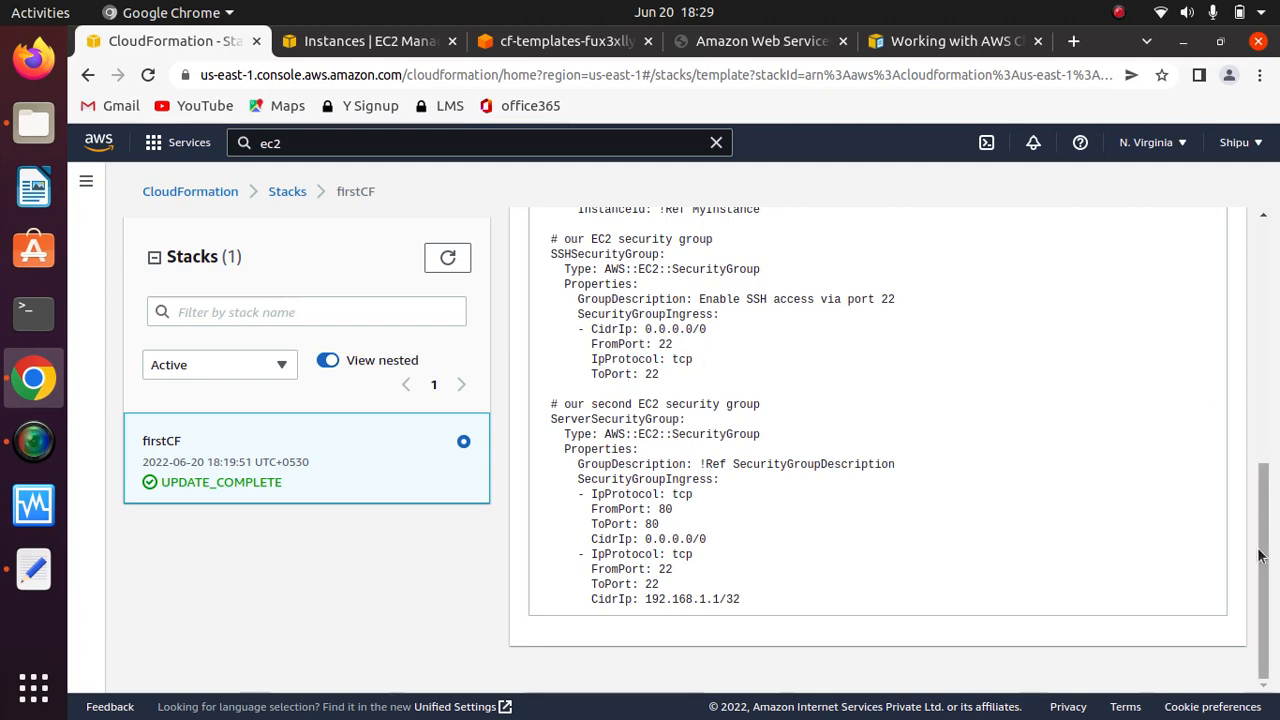
# Go back to firstCF's resources and verify MyEIP, MyInstance, SSHSecurityGroup and ServerSecurityGroup after the update
pyautogui.moveTo(1262, 540); pyautogui.dragTo(1272, 278)
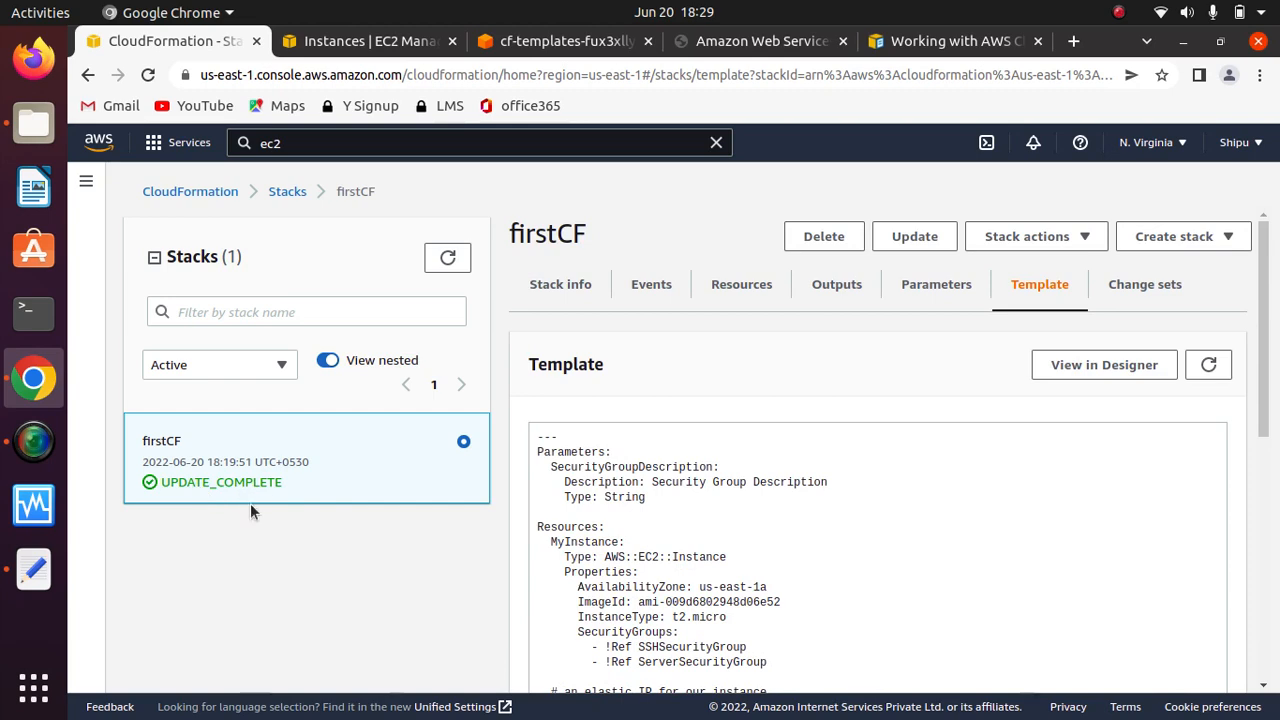
pyautogui.click(740, 285)
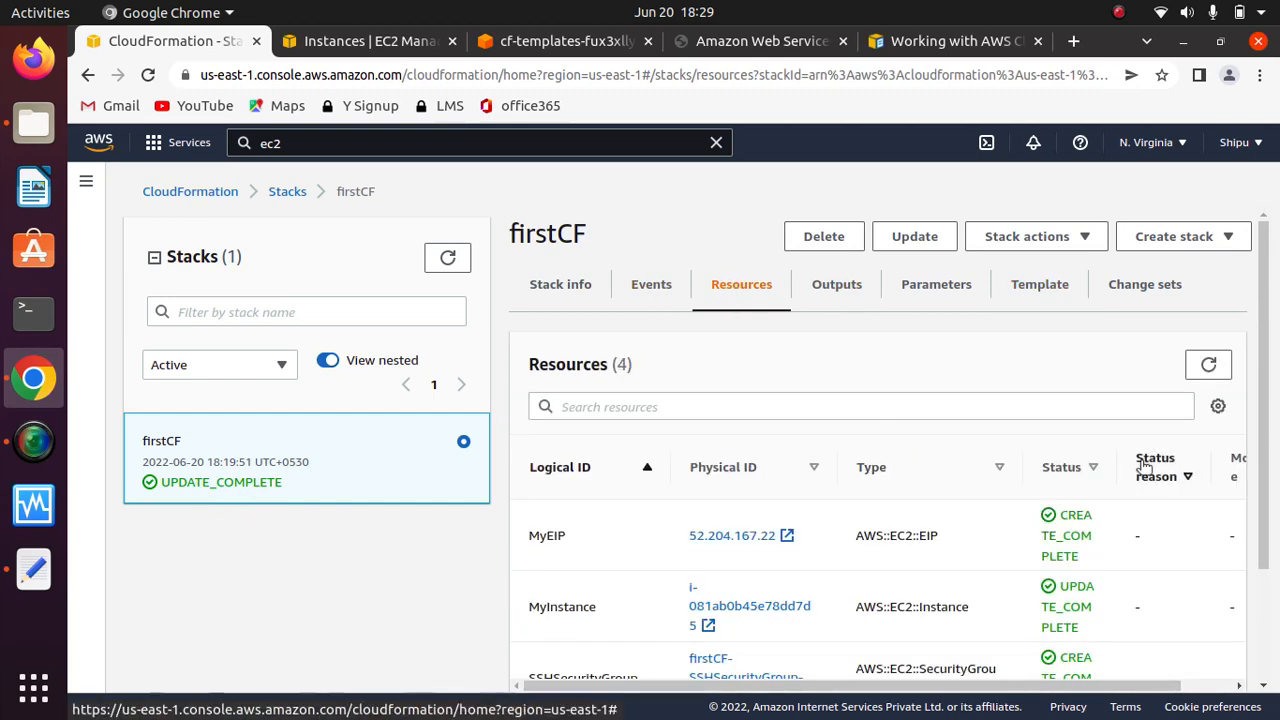
pyautogui.scroll(-3, 1265, 442)
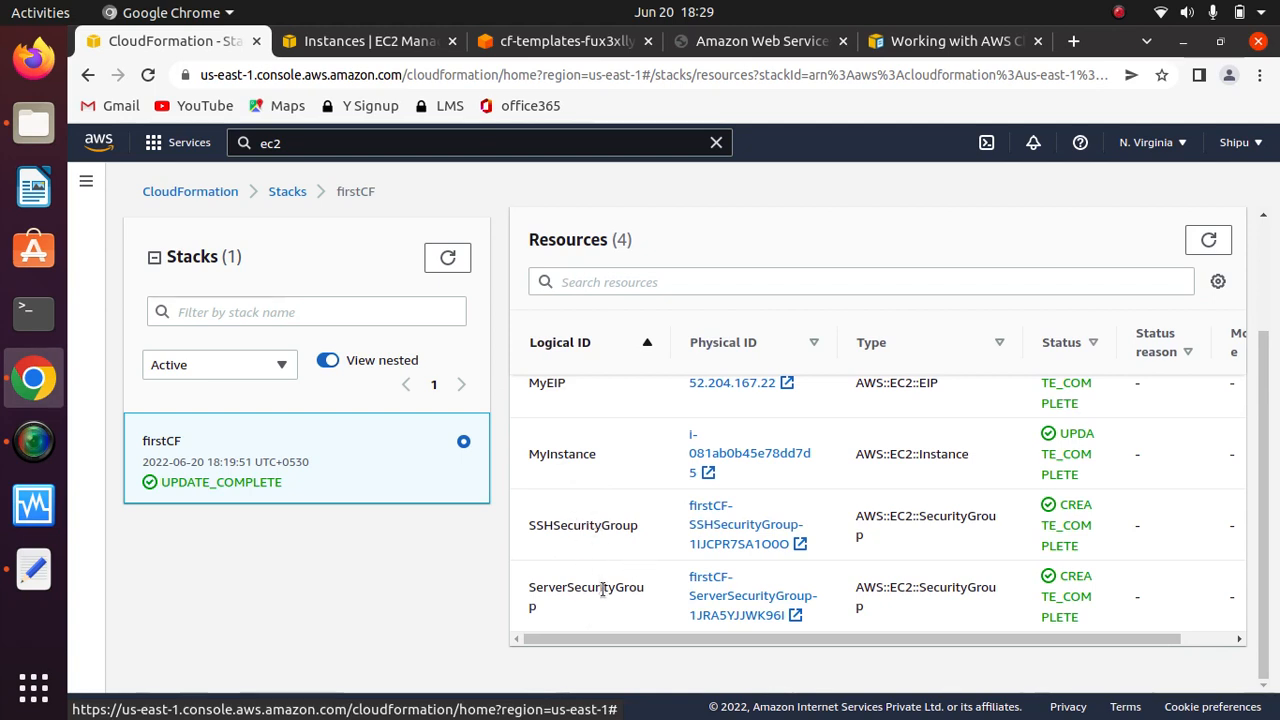
pyautogui.moveTo(544, 611); pyautogui.dragTo(530, 590)
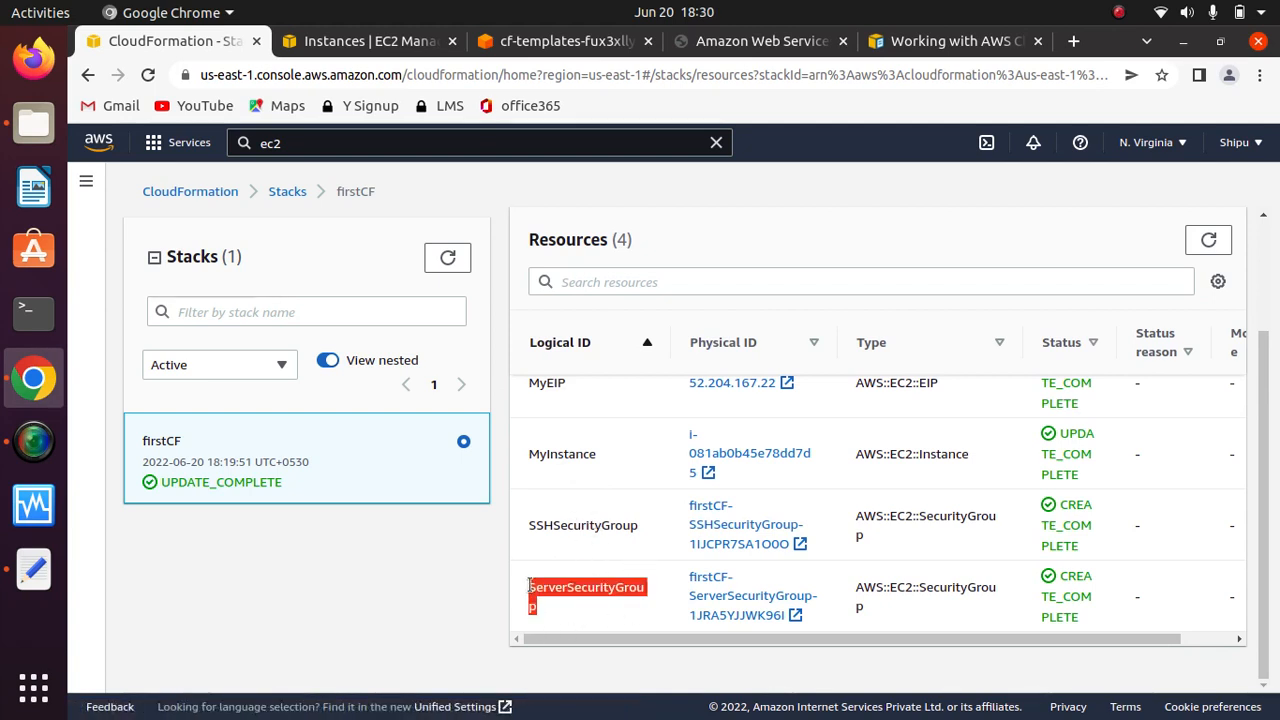
pyautogui.click(583, 626)
pyautogui.moveTo(560, 623); pyautogui.dragTo(523, 600)
pyautogui.click(571, 608)
# Open firstCF's stack info to view its overview and status
pyautogui.scroll(3, 1000, 450)
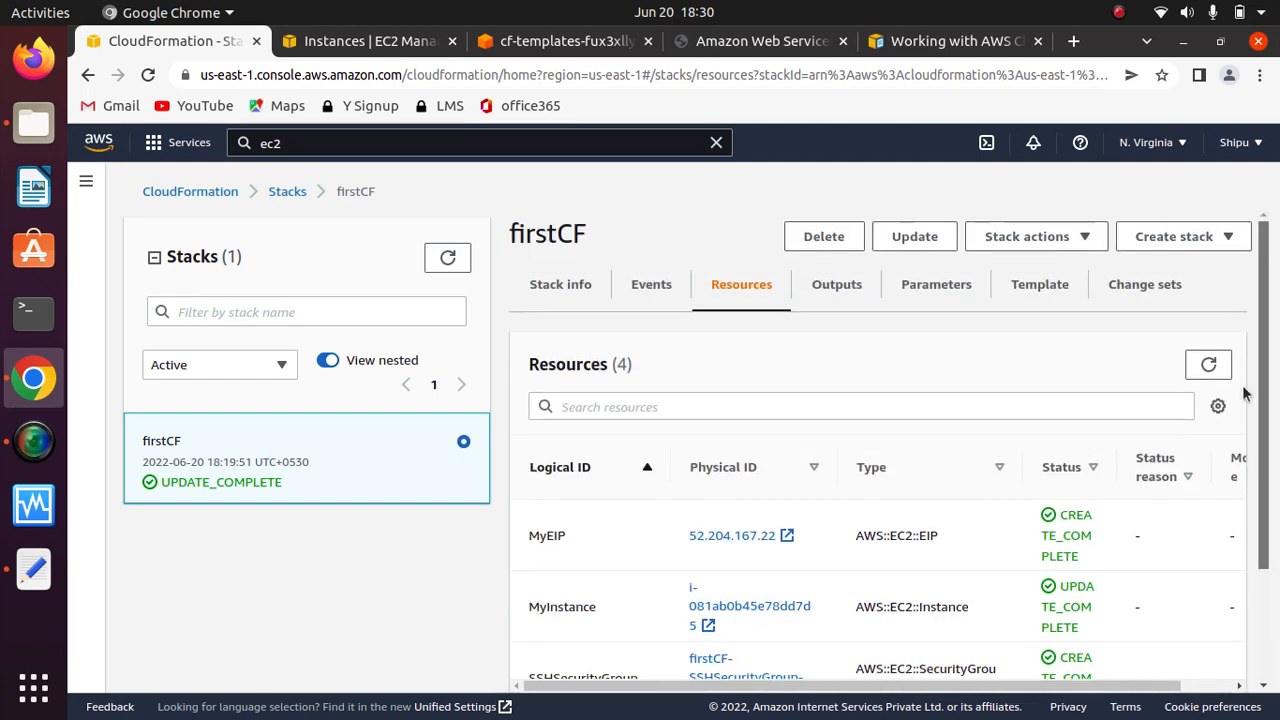
pyautogui.click(568, 297)
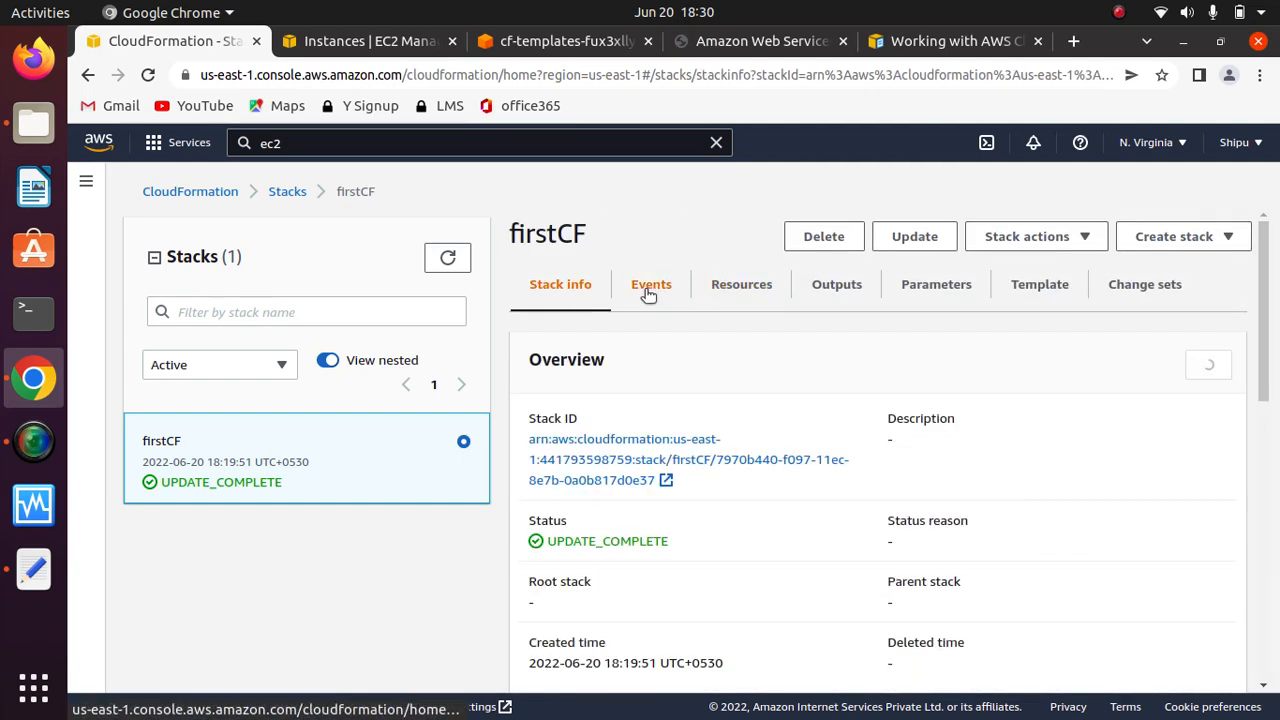
# Review firstCF's events, outputs, parameters, template and change sets
pyautogui.click(649, 294)
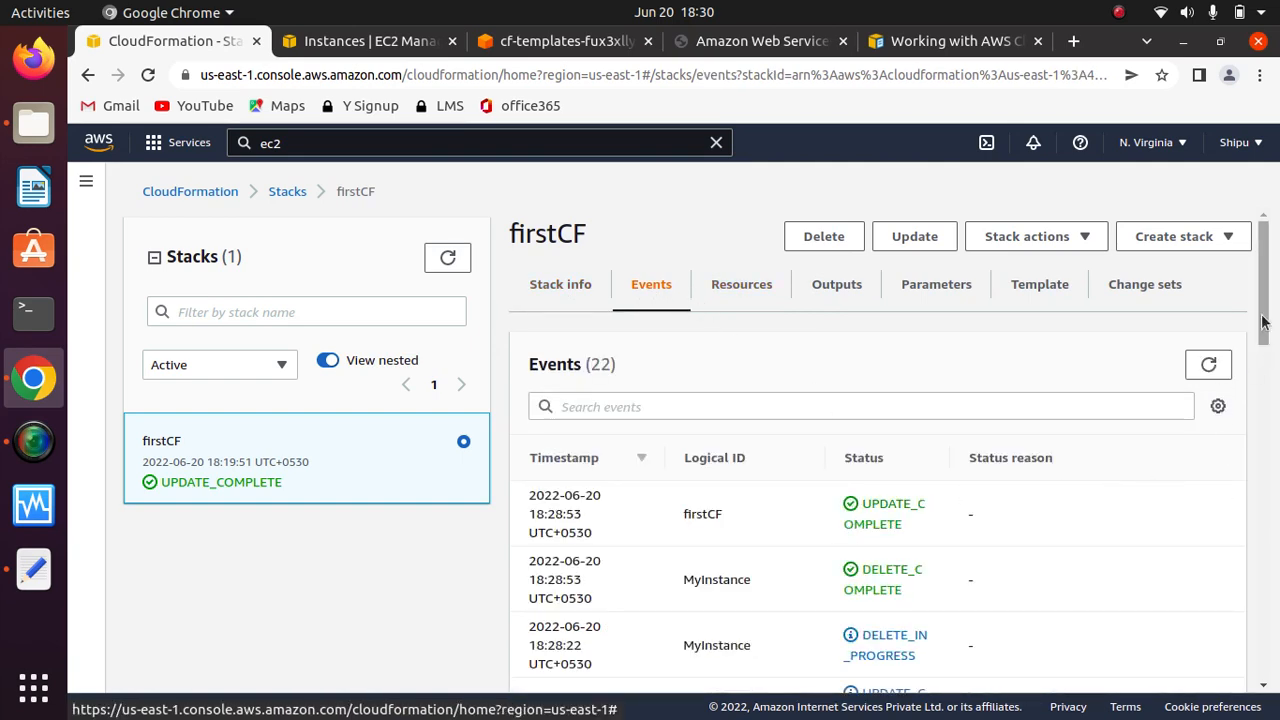
pyautogui.moveTo(1263, 290); pyautogui.dragTo(1250, 332)
pyautogui.click(846, 294)
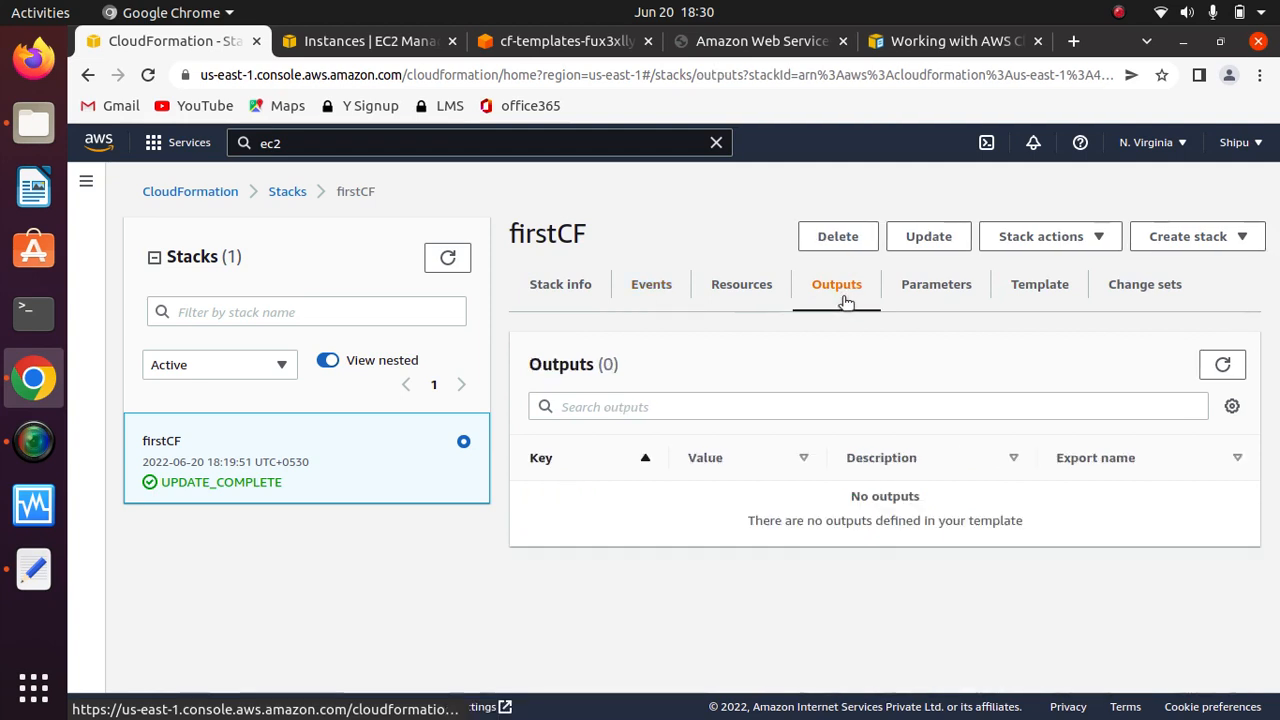
pyautogui.click(930, 293)
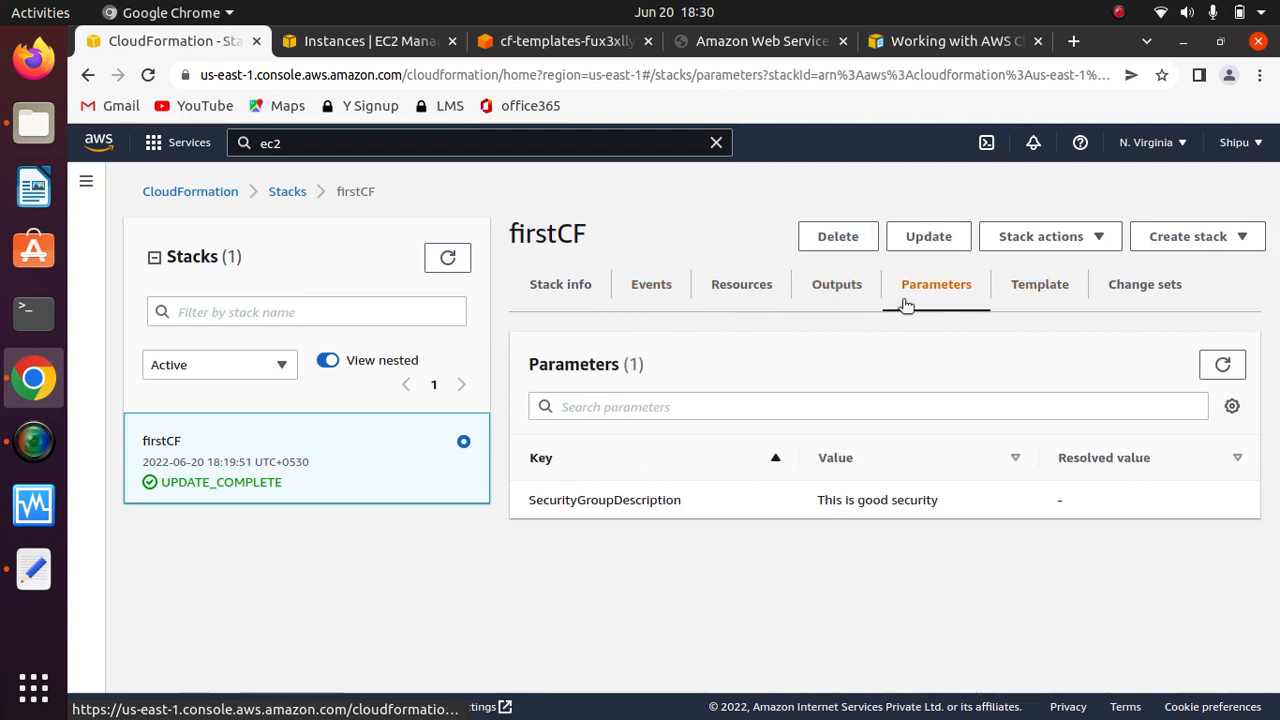
pyautogui.click(1040, 285)
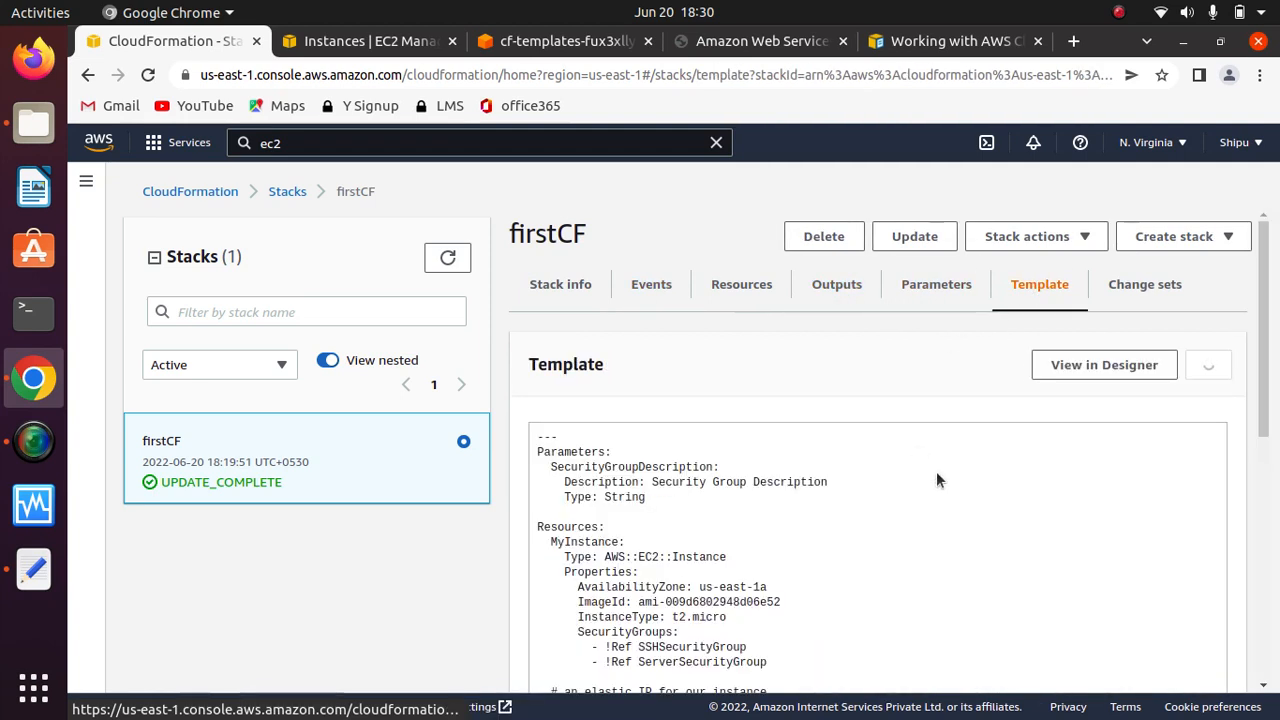
pyautogui.click(1158, 295)
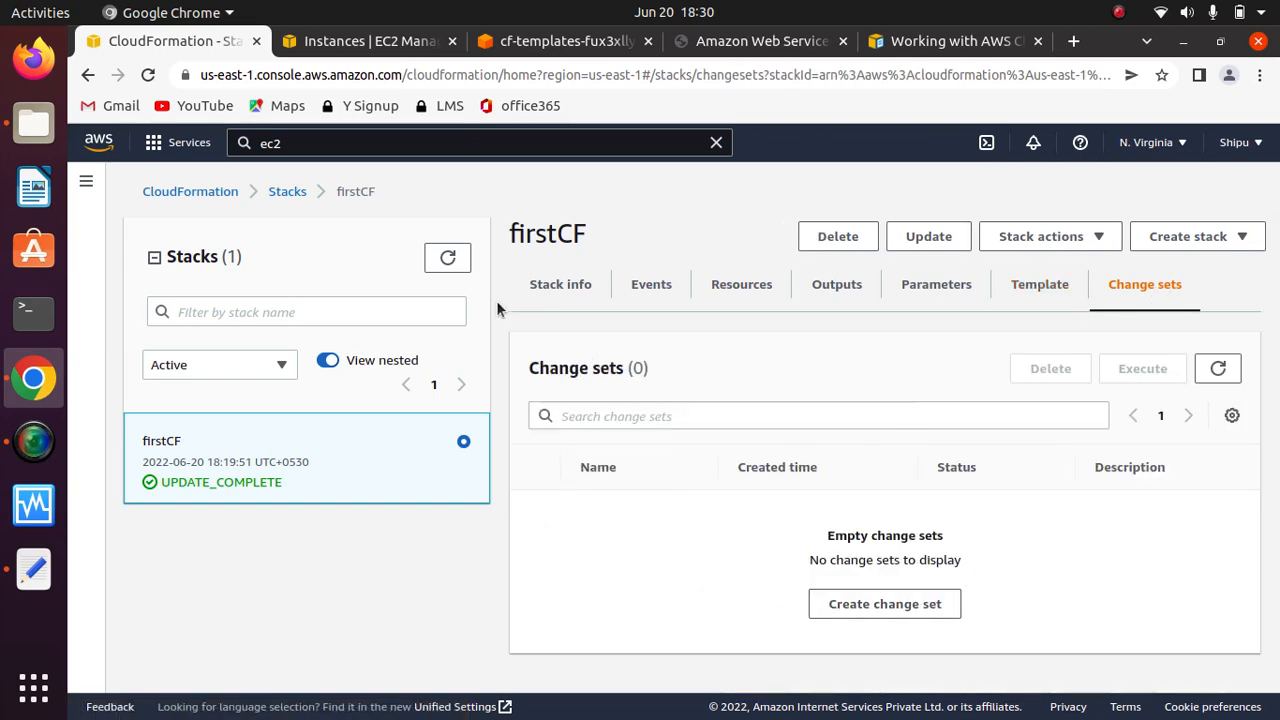
# Refresh the EC2 instances list and view the tags of the running t2.micro instance
pyautogui.click(357, 42)
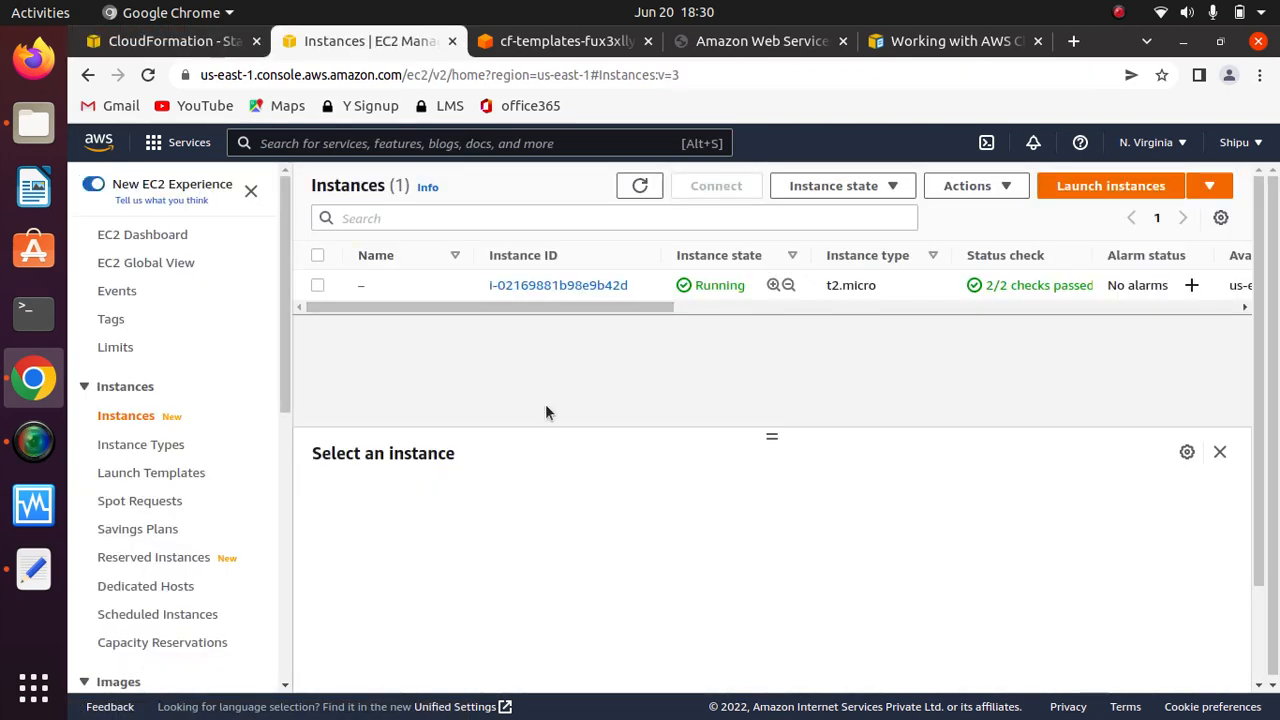
pyautogui.click(640, 186)
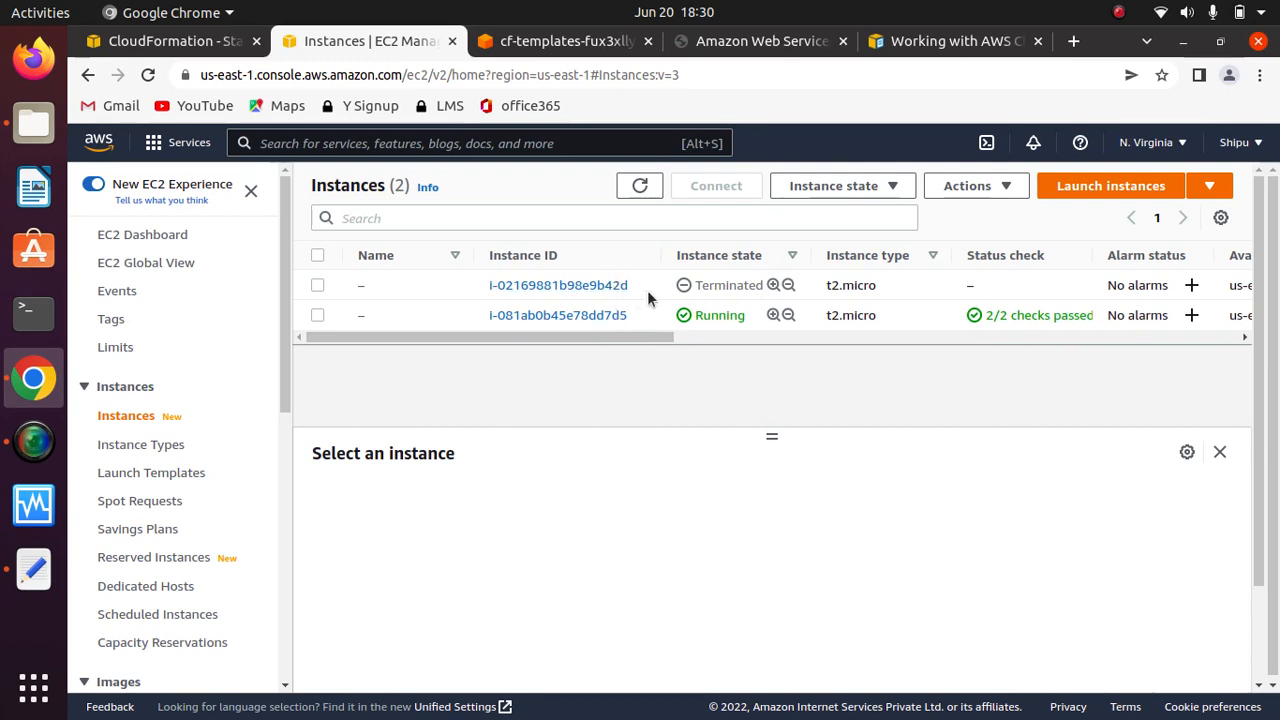
pyautogui.click(316, 316)
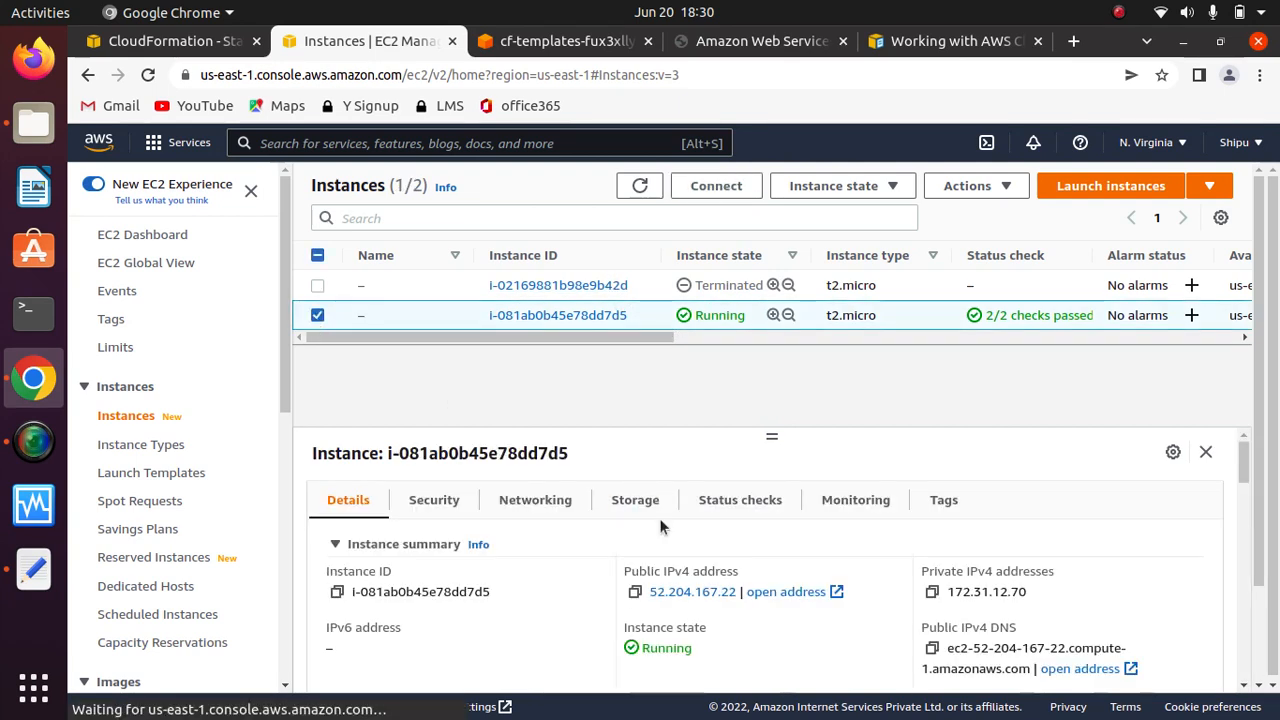
pyautogui.click(944, 501)
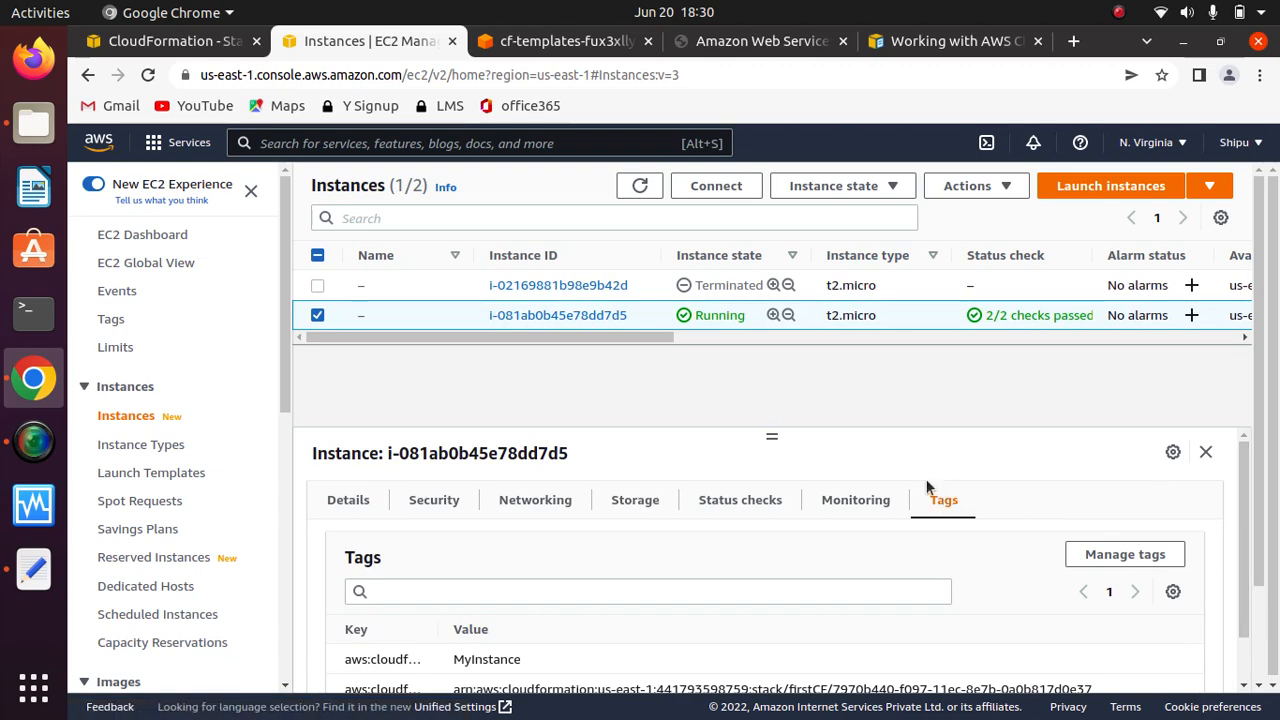
# Open the running instance's full details and examine its CloudFormation tags, widening the Key column to read the logical-id, stack-id and stack-name keys
pyautogui.click(601, 317)
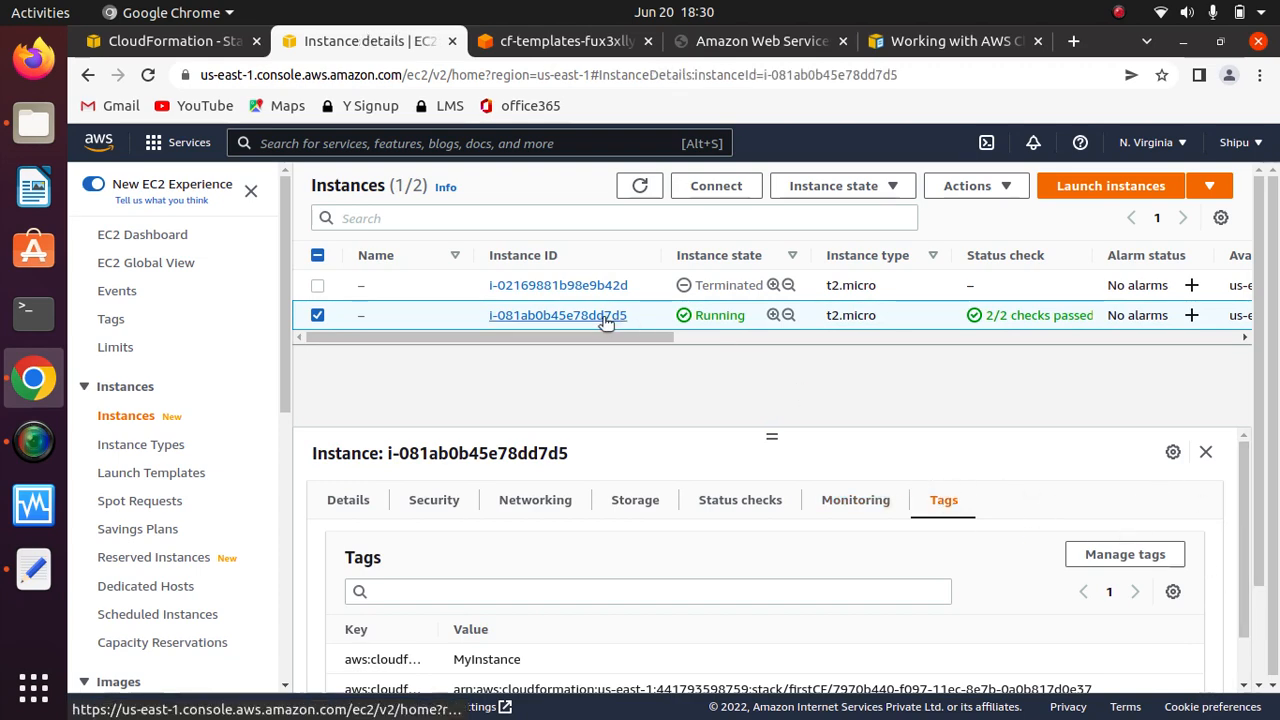
pyautogui.moveTo(1262, 314); pyautogui.dragTo(1262, 385)
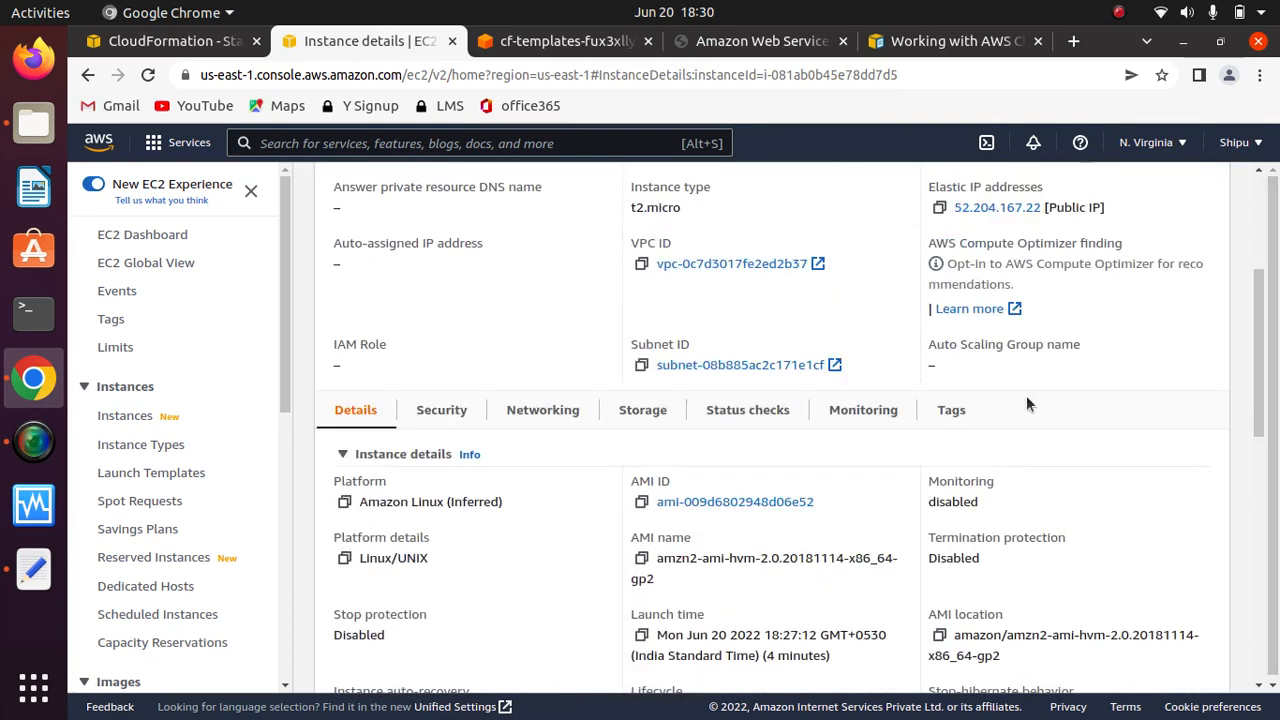
pyautogui.click(954, 408)
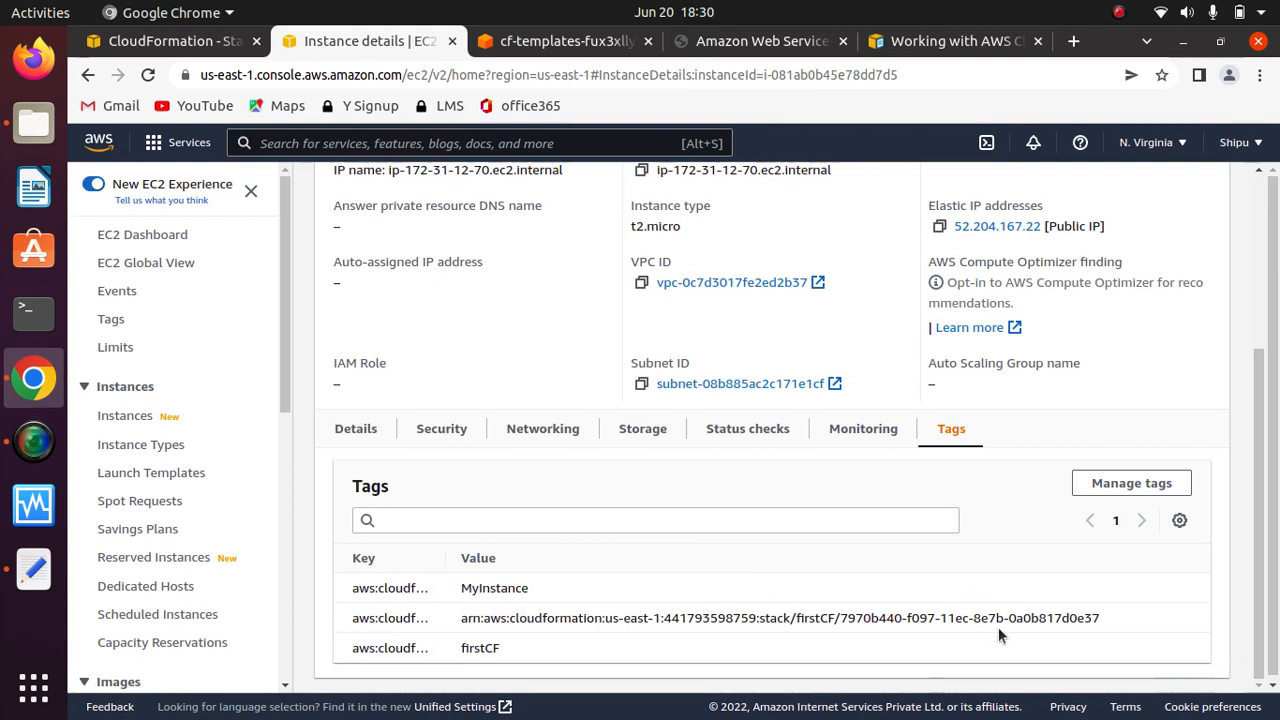
pyautogui.moveTo(1121, 617); pyautogui.dragTo(458, 618)
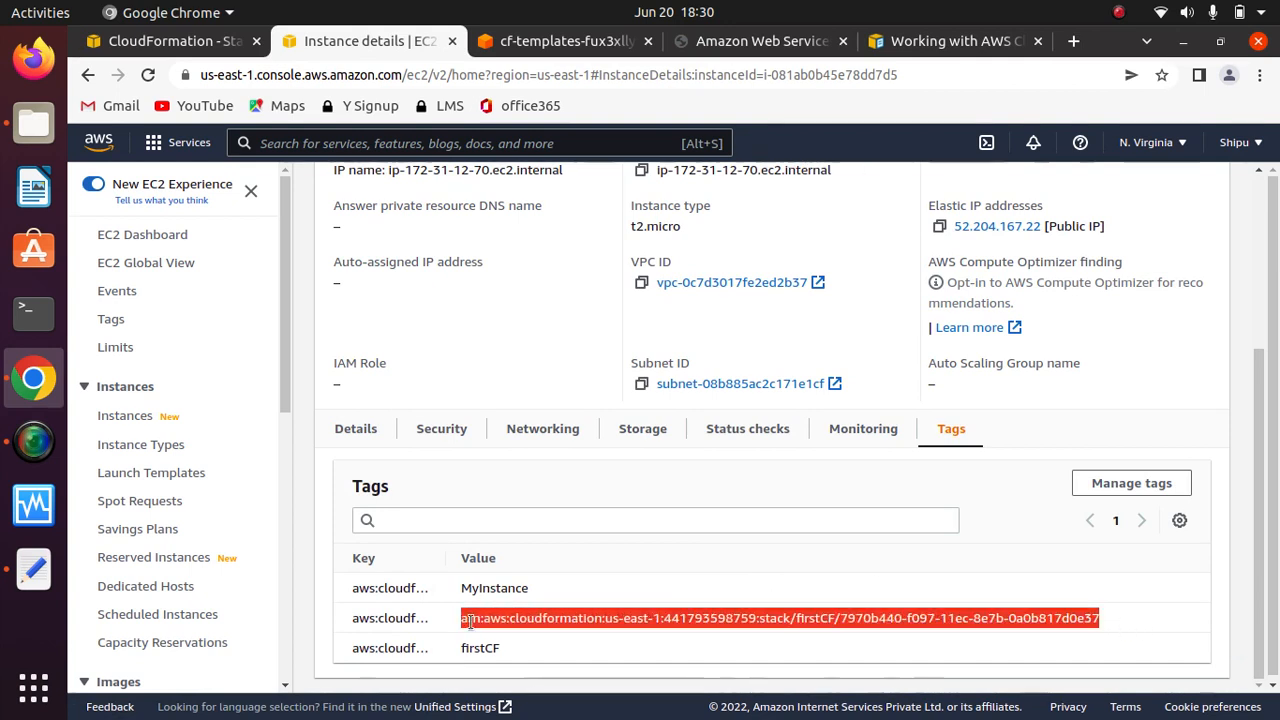
pyautogui.moveTo(446, 558); pyautogui.dragTo(554, 560)
pyautogui.click(1181, 618)
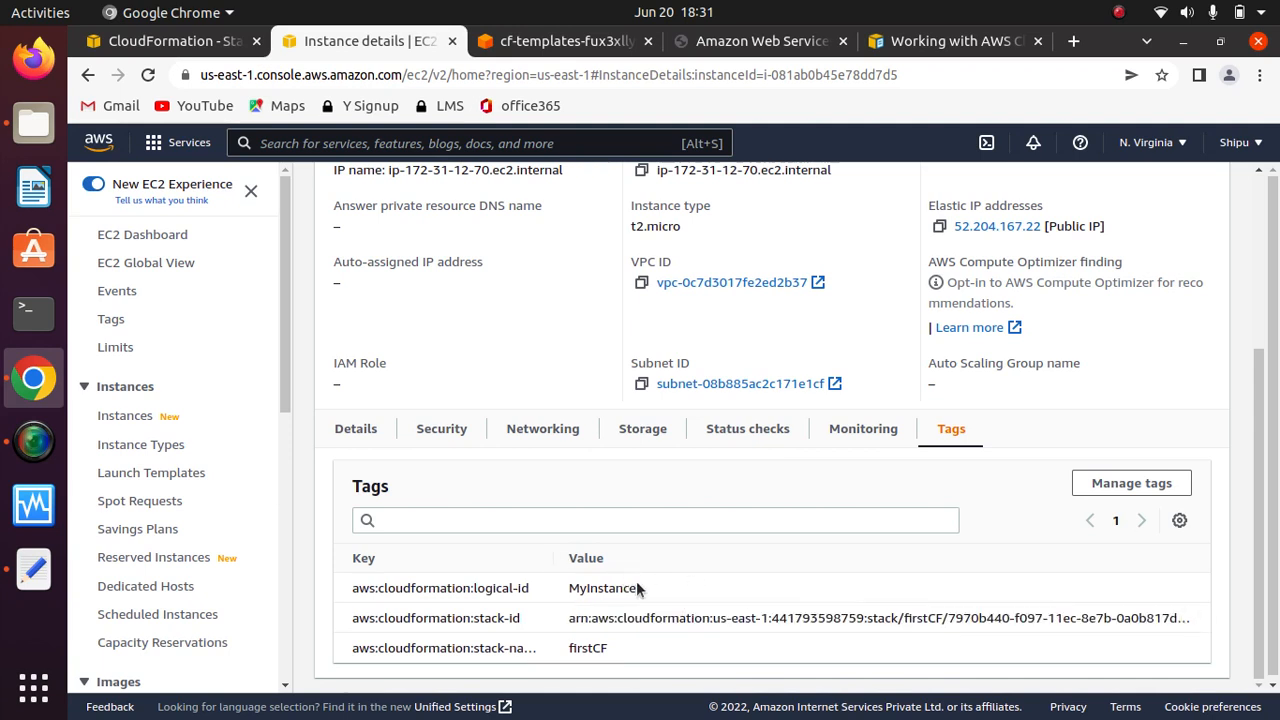
pyautogui.moveTo(641, 589); pyautogui.dragTo(570, 584)
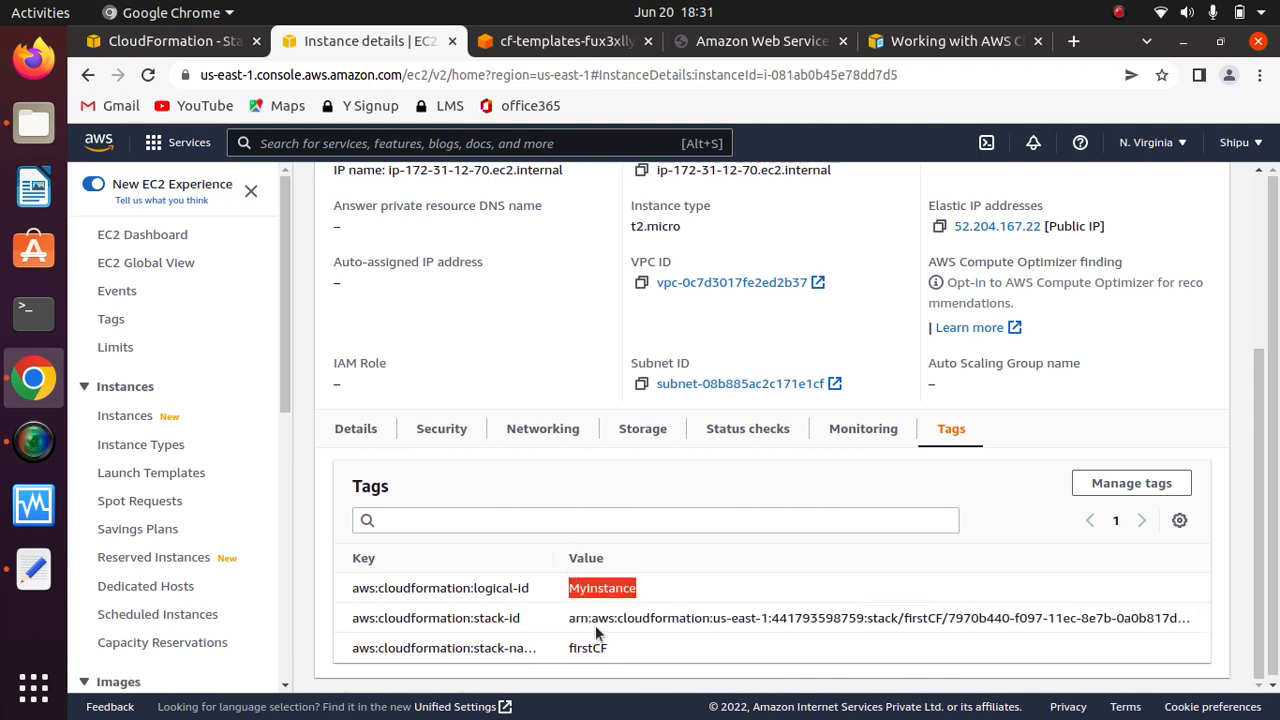
pyautogui.moveTo(601, 652); pyautogui.dragTo(558, 650)
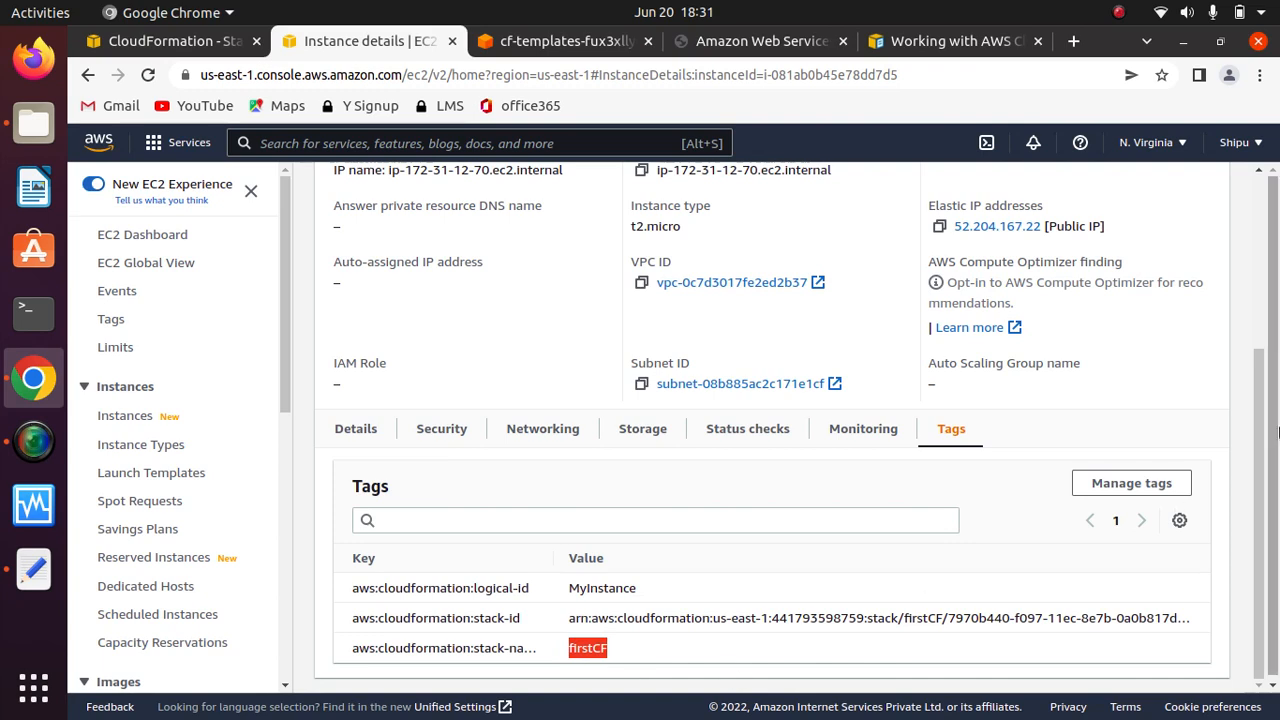
# Open the Elastic IP addresses list and check the allocated IPv4 address and its associated instance, widening the address column
pyautogui.moveTo(1261, 507); pyautogui.dragTo(1258, 335)
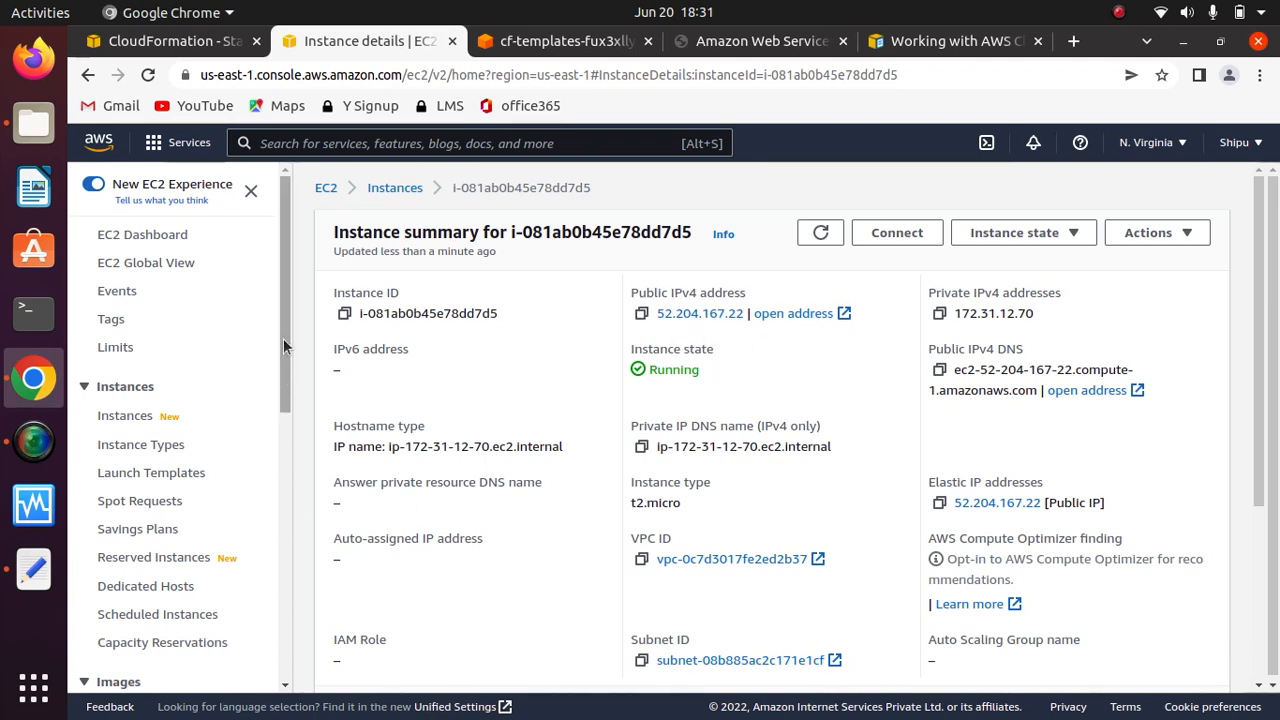
pyautogui.moveTo(283, 338); pyautogui.dragTo(284, 550)
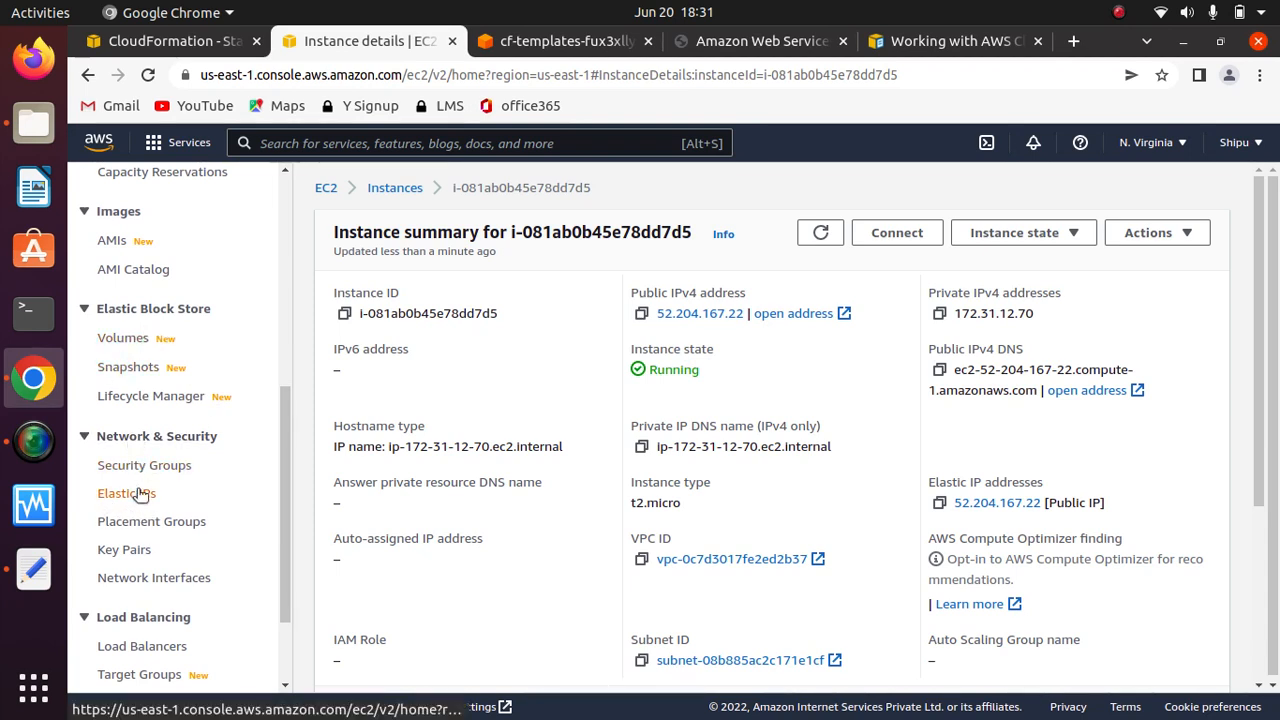
pyautogui.click(101, 501)
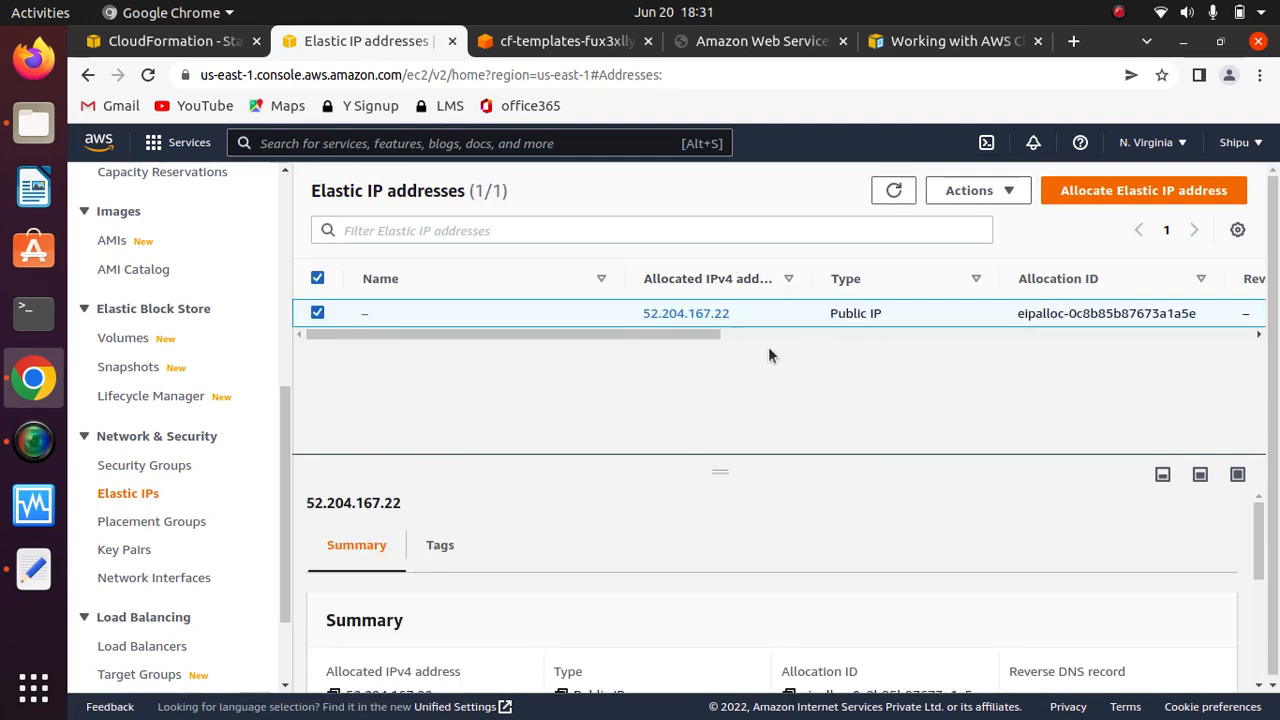
pyautogui.moveTo(657, 337); pyautogui.dragTo(698, 335)
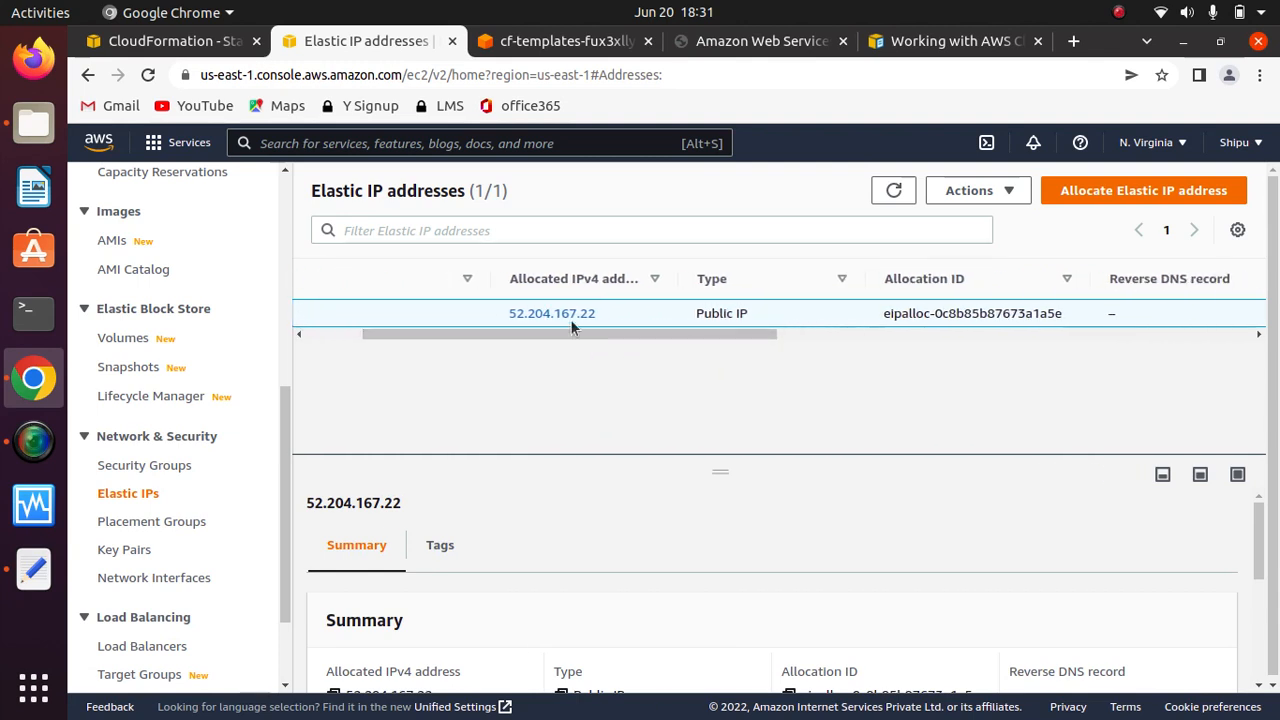
pyautogui.moveTo(676, 280); pyautogui.dragTo(727, 280)
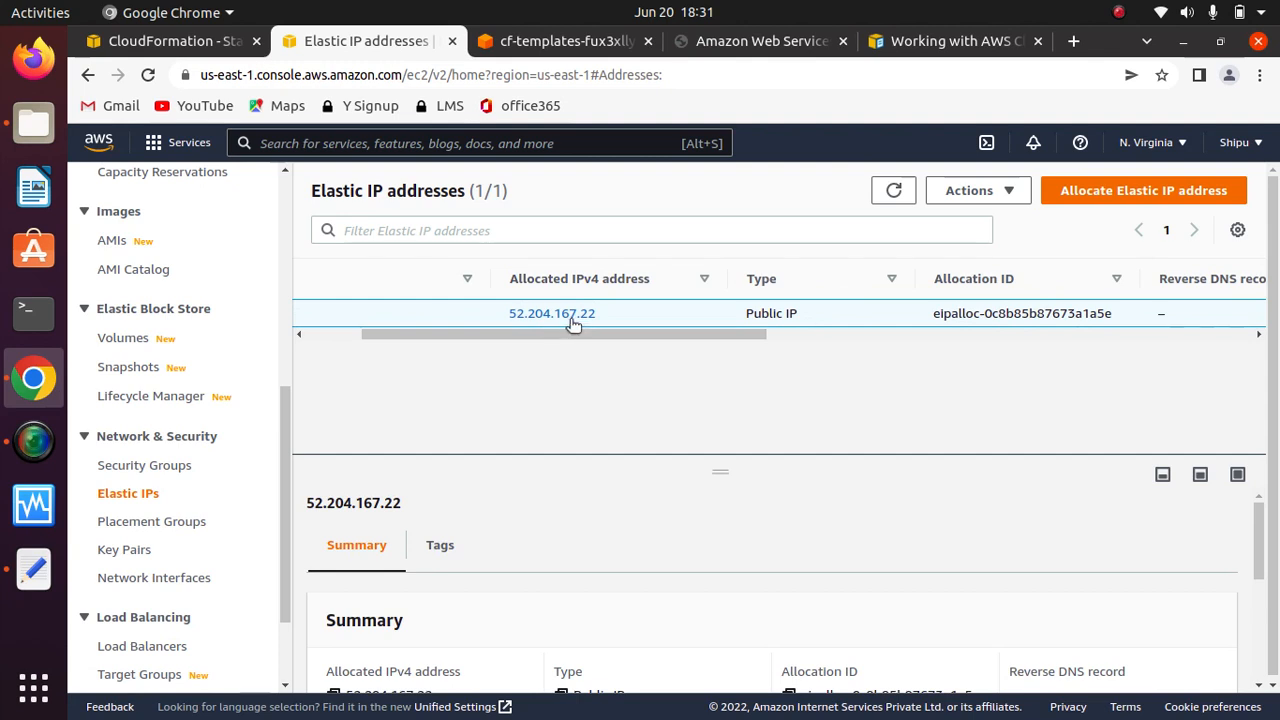
pyautogui.moveTo(705, 334); pyautogui.dragTo(975, 326)
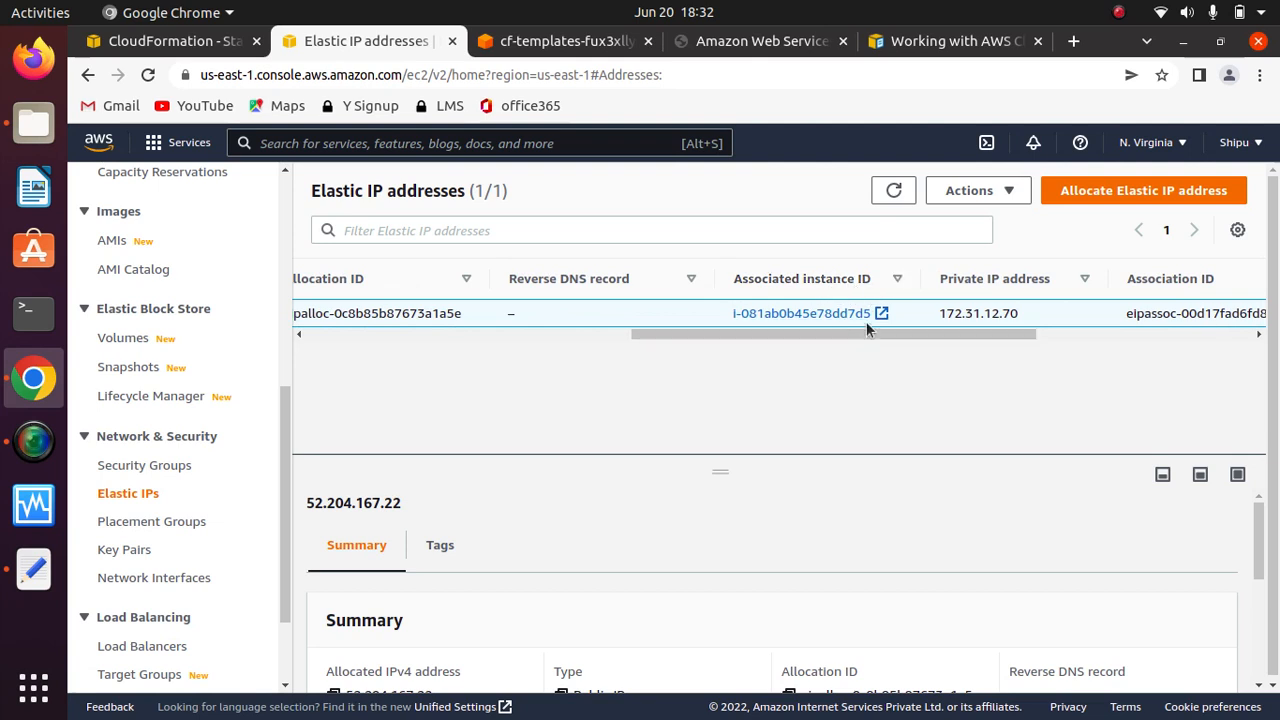
pyautogui.moveTo(918, 332); pyautogui.dragTo(405, 352)
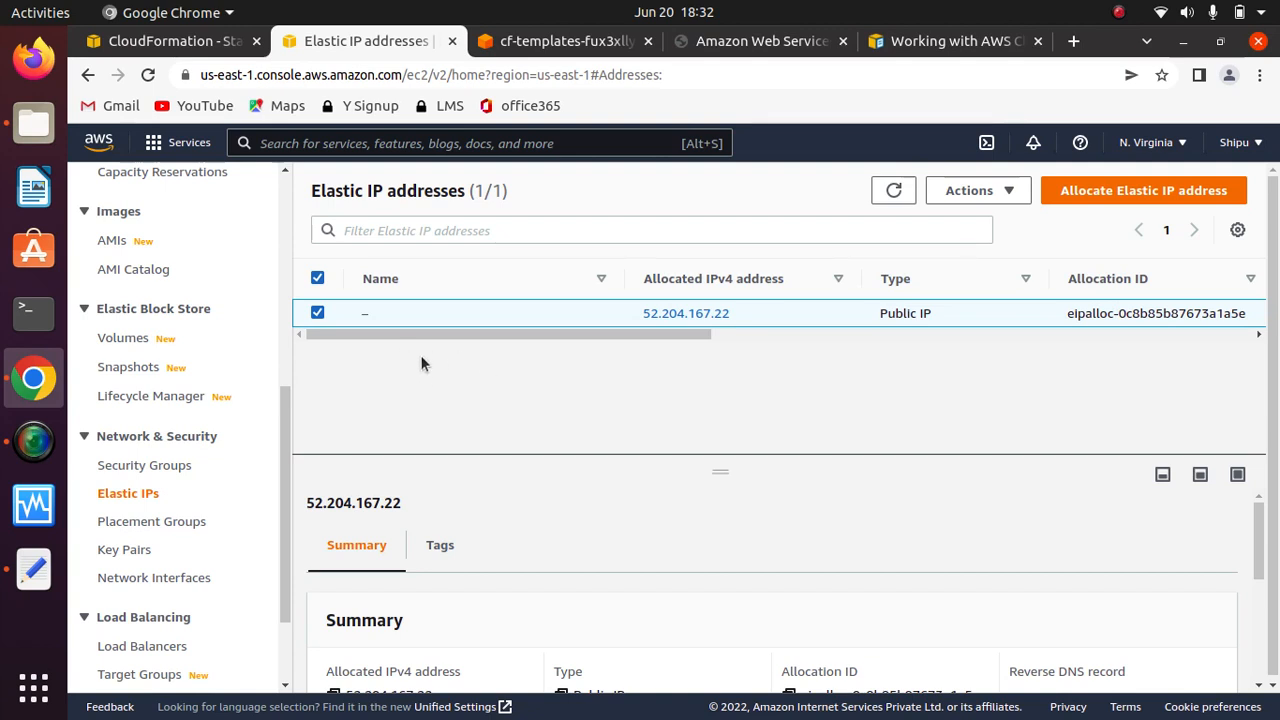
# Return to the EC2 instances list and open the running instance's security details
pyautogui.moveTo(284, 477); pyautogui.dragTo(271, 208)
pyautogui.scroll(-1, 284, 300)
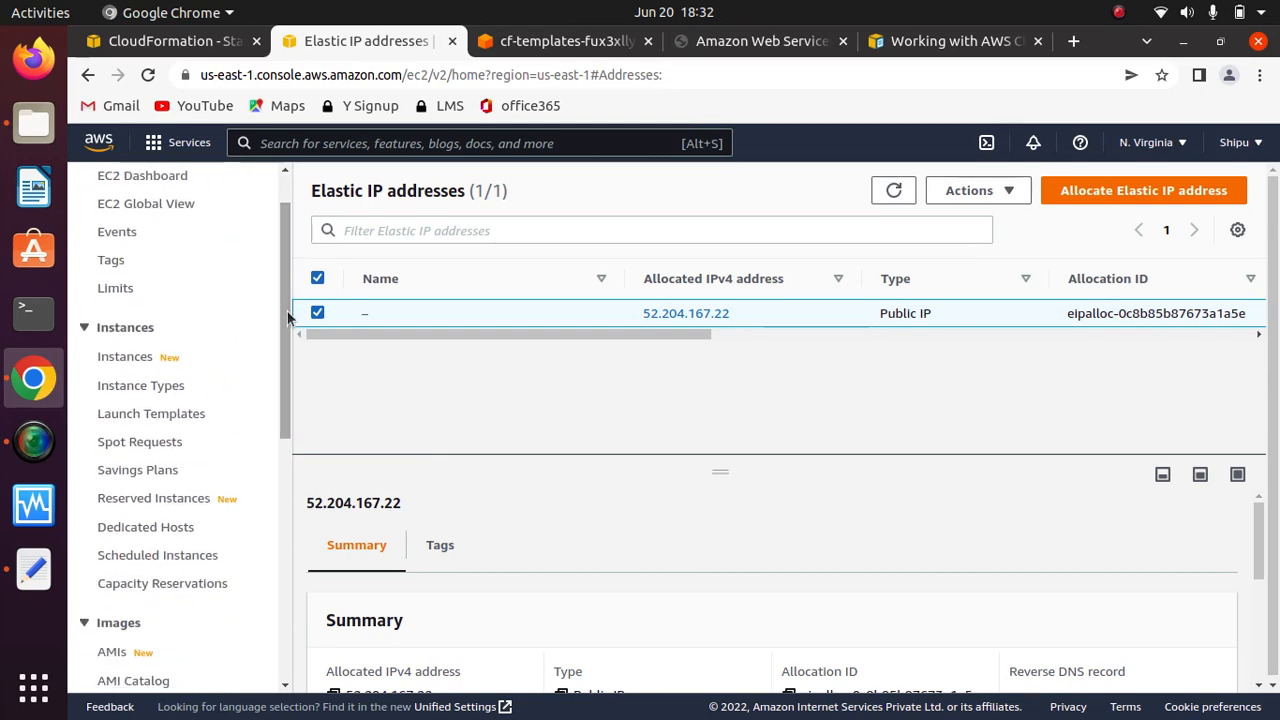
pyautogui.click(126, 358)
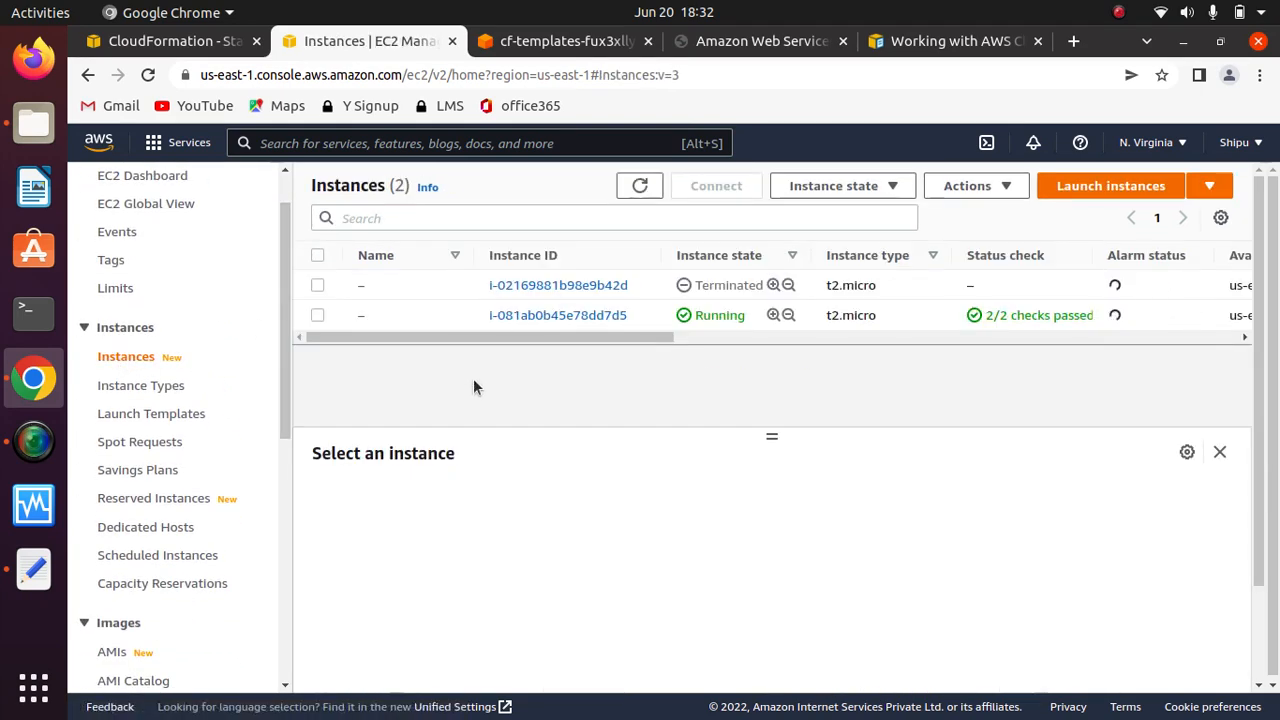
pyautogui.click(317, 315)
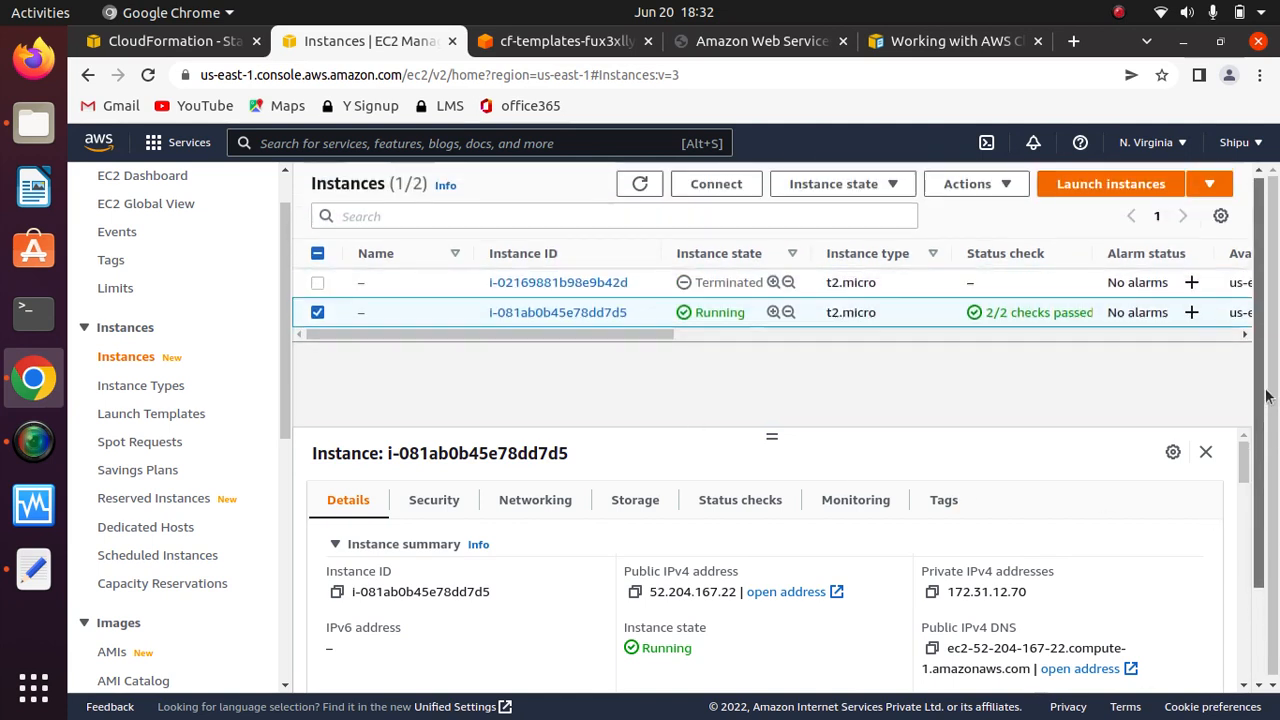
pyautogui.moveTo(1274, 416); pyautogui.dragTo(1275, 503)
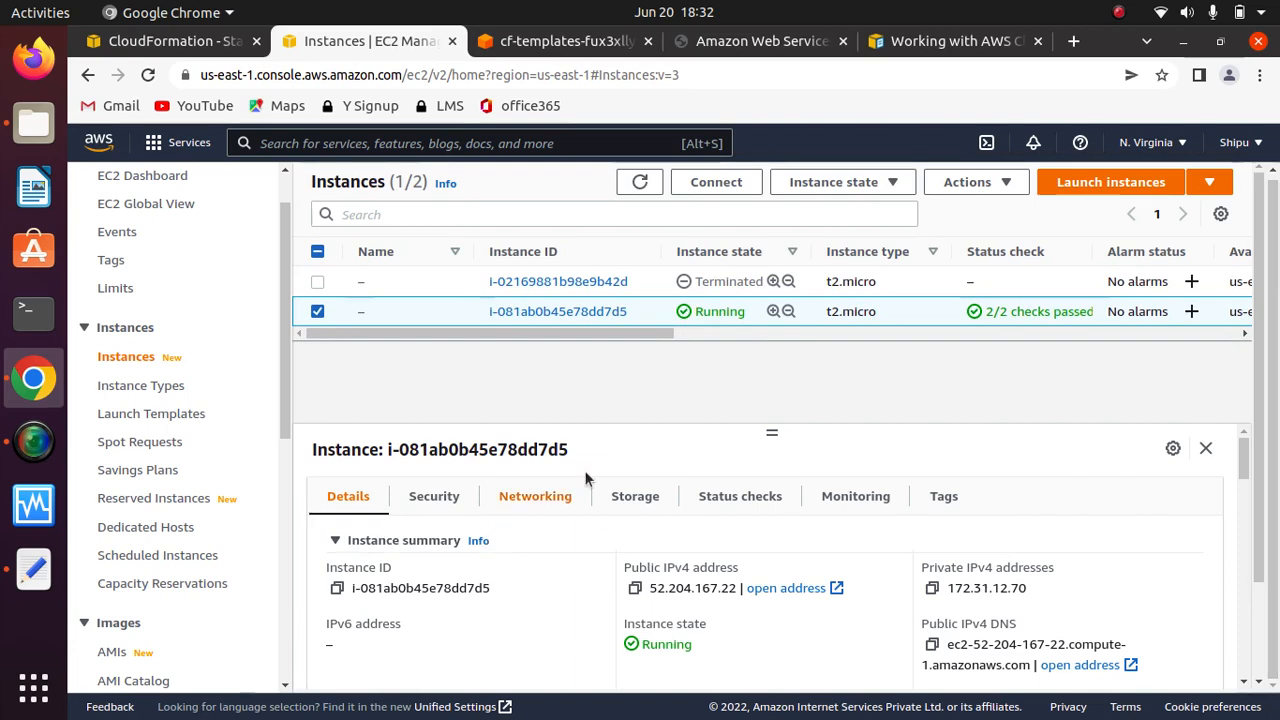
pyautogui.click(590, 312)
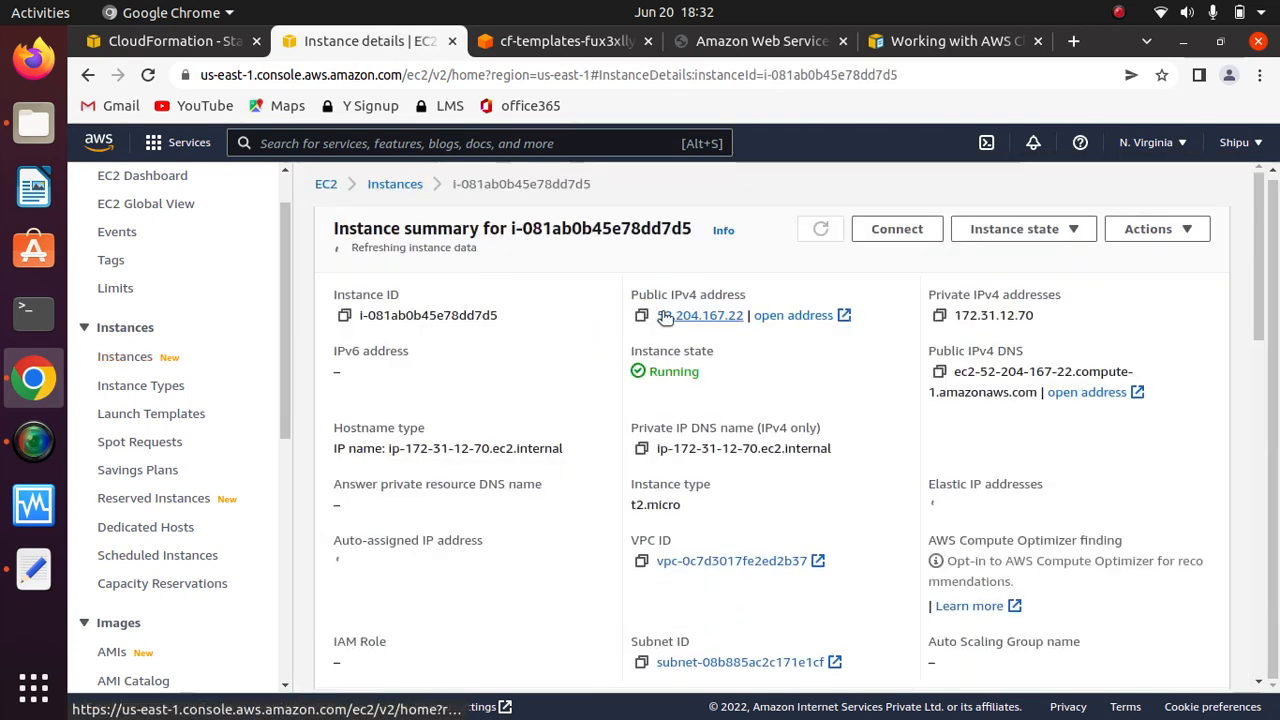
pyautogui.scroll(-5, 1263, 300)
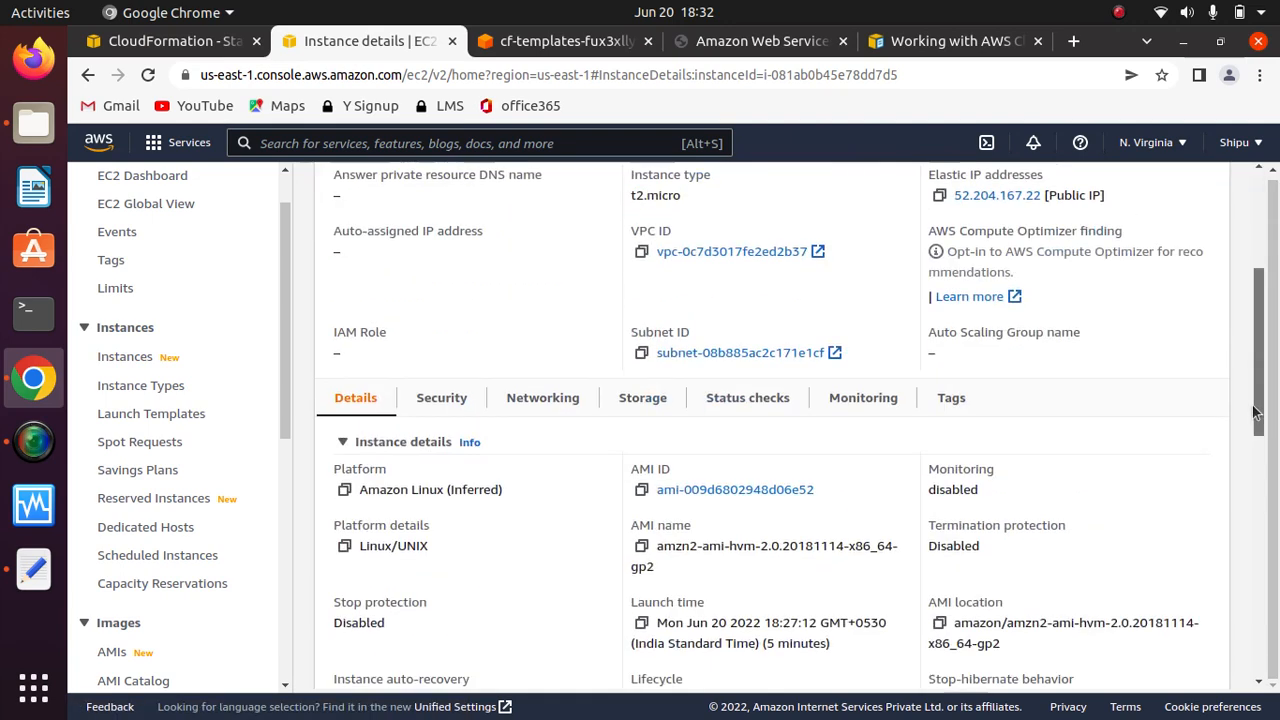
pyautogui.click(441, 234)
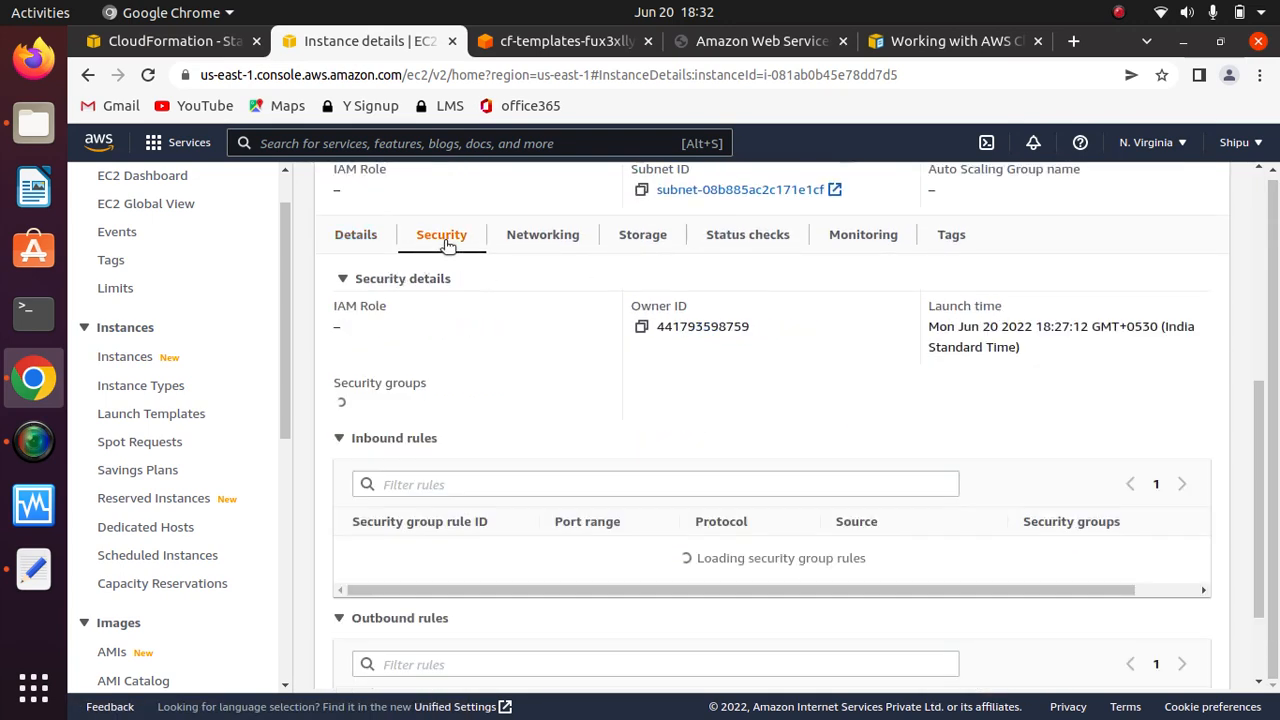
# Examine the instance's attached security groups and compare each inbound rule's port, source and security group
pyautogui.scroll(-1, 1258, 418)
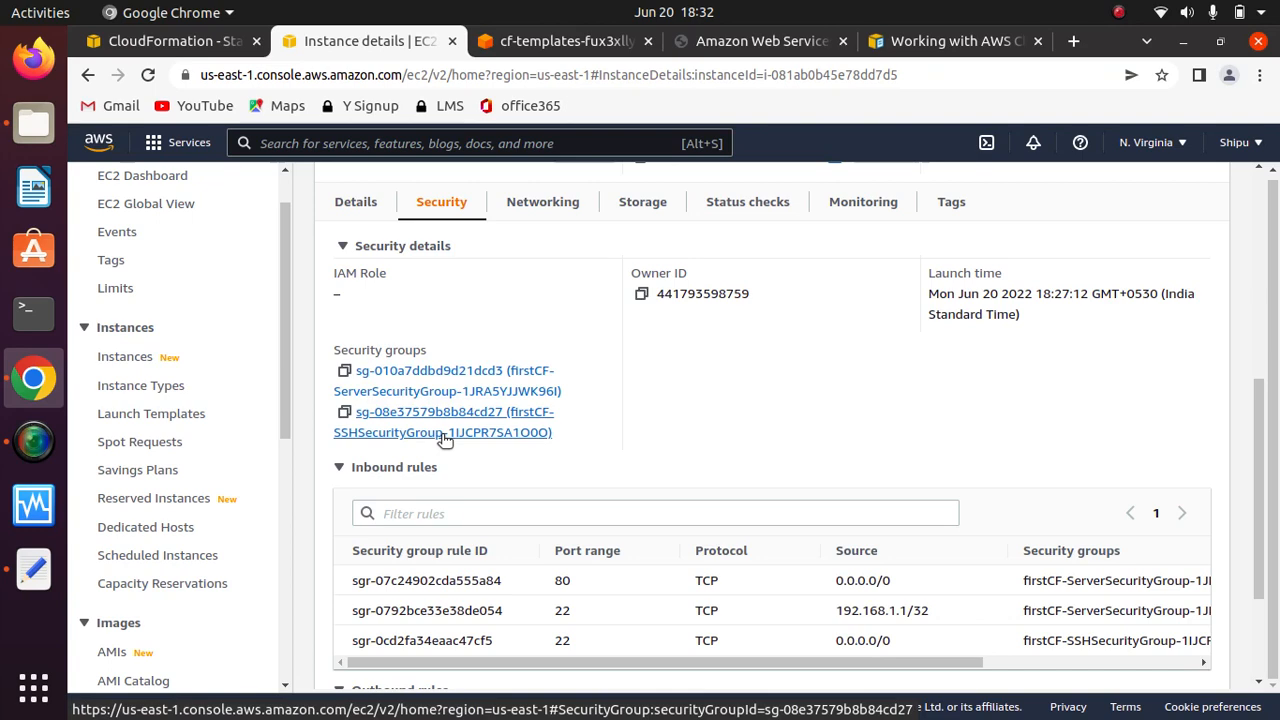
pyautogui.scroll(-3, 583, 213)
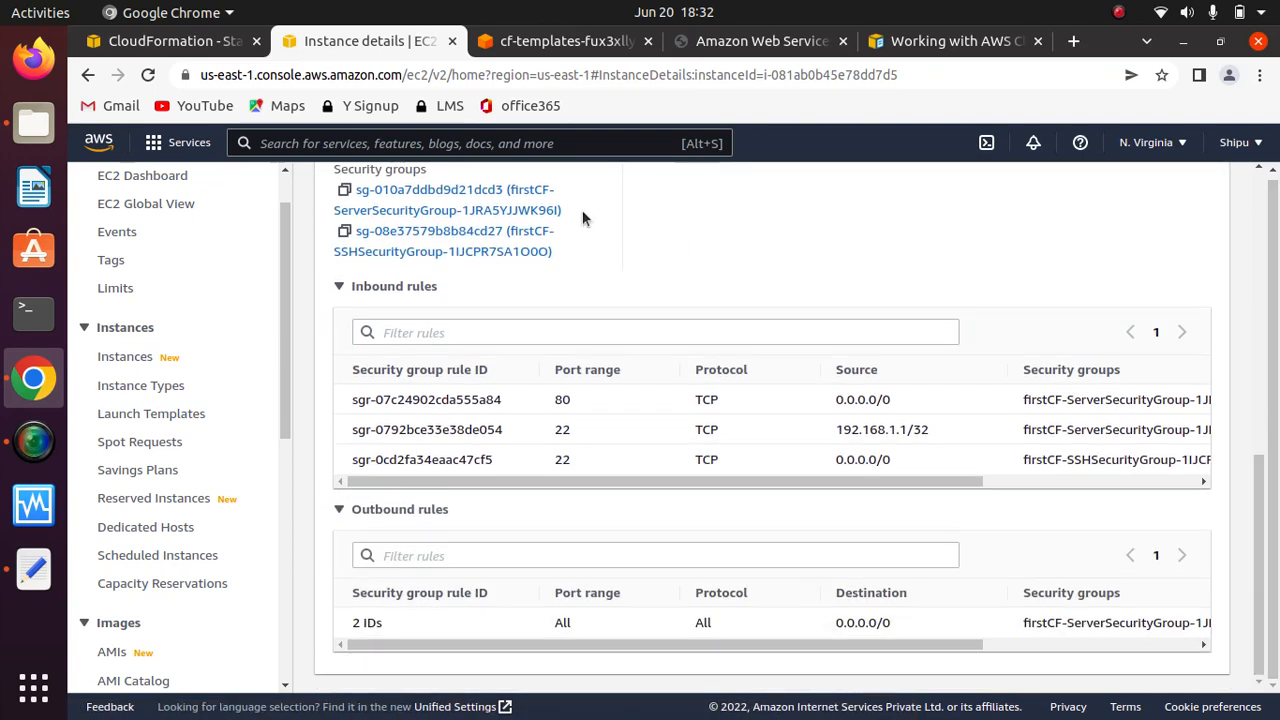
pyautogui.moveTo(783, 481); pyautogui.dragTo(1183, 482)
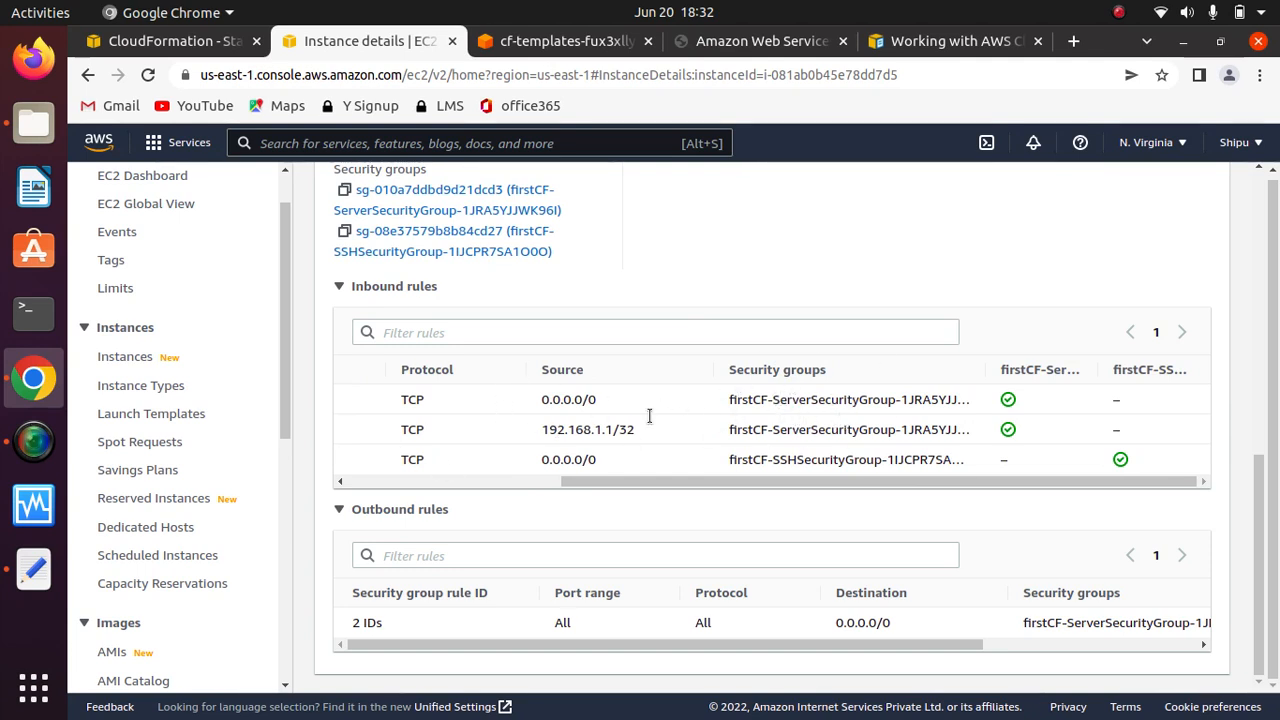
pyautogui.moveTo(840, 482); pyautogui.dragTo(446, 525)
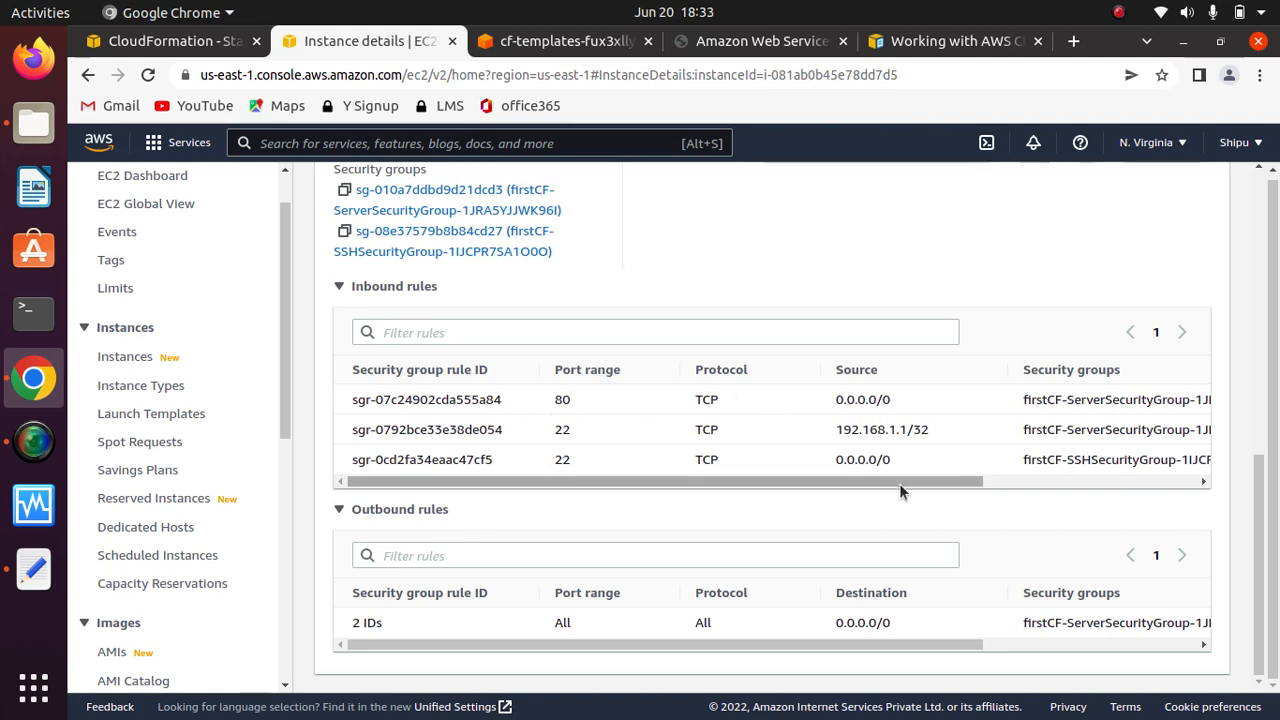
pyautogui.moveTo(899, 483); pyautogui.dragTo(1194, 471)
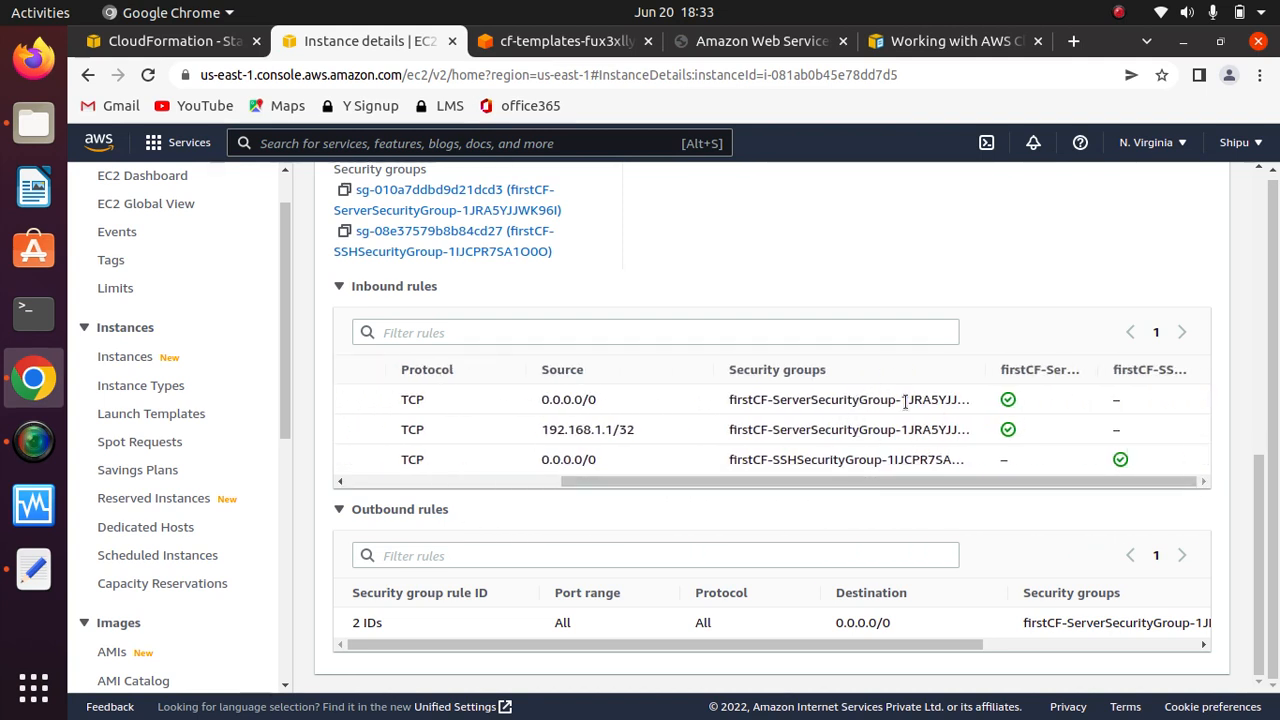
pyautogui.moveTo(1269, 510); pyautogui.dragTo(1242, 261)
pyautogui.moveTo(1255, 508); pyautogui.dragTo(1249, 200)
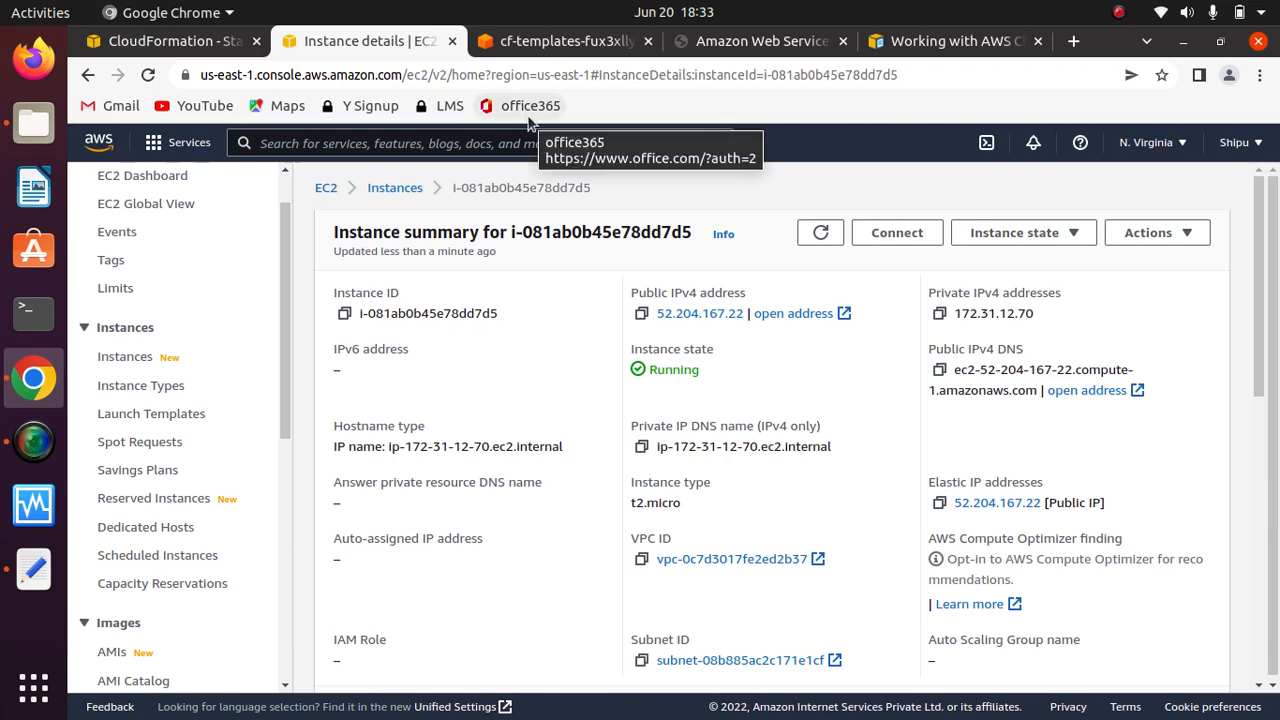
pyautogui.click(566, 41)
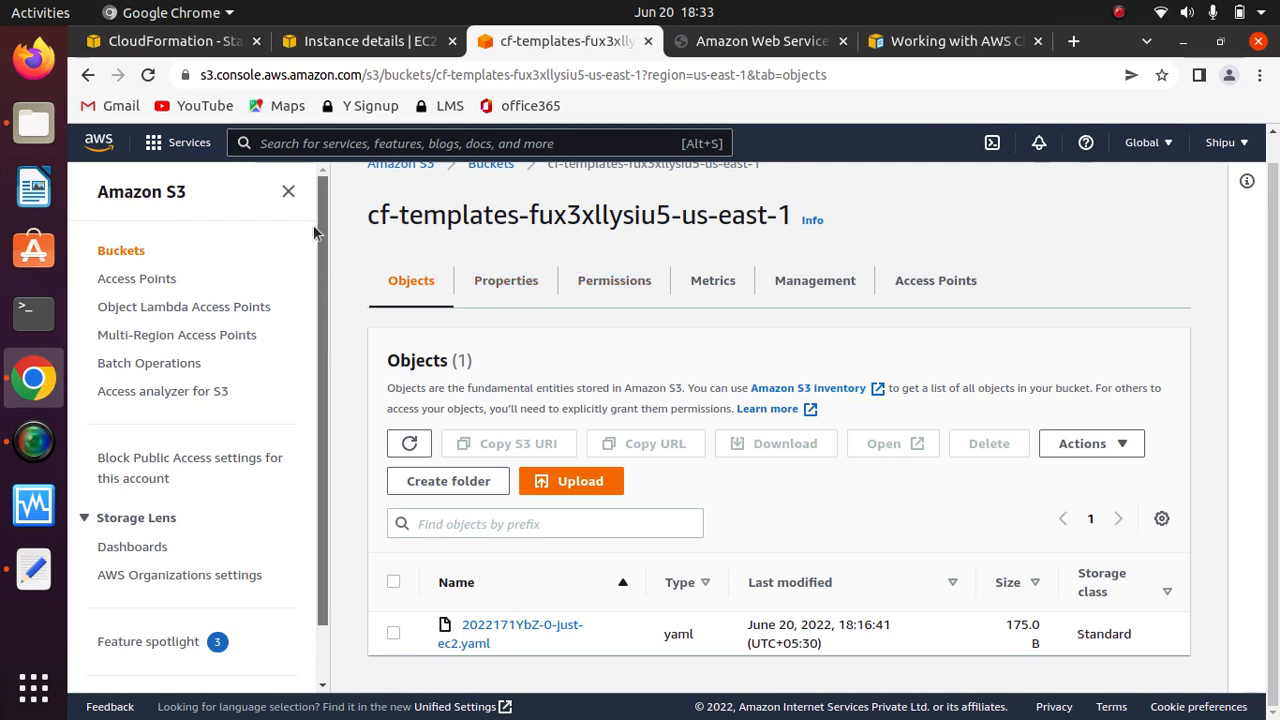
# Return to the CloudFormation stacks list and delete the firstCF stack with all its resources
pyautogui.click(168, 42)
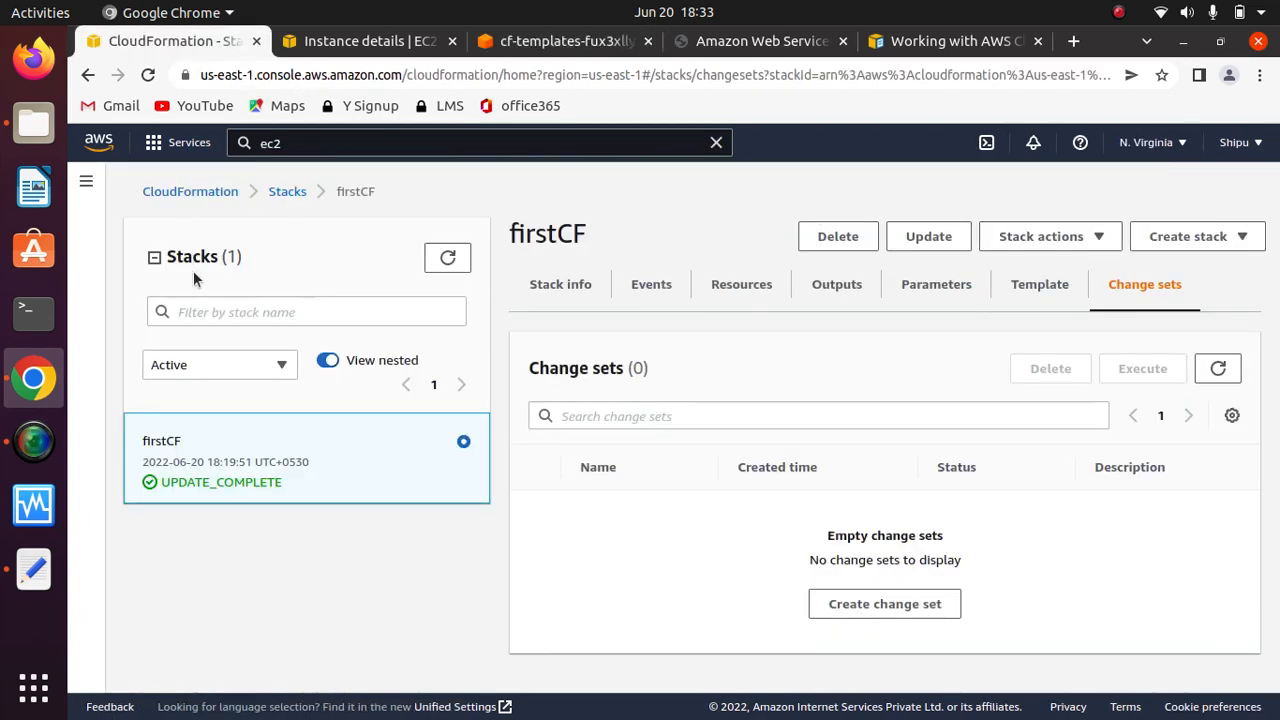
pyautogui.click(287, 191)
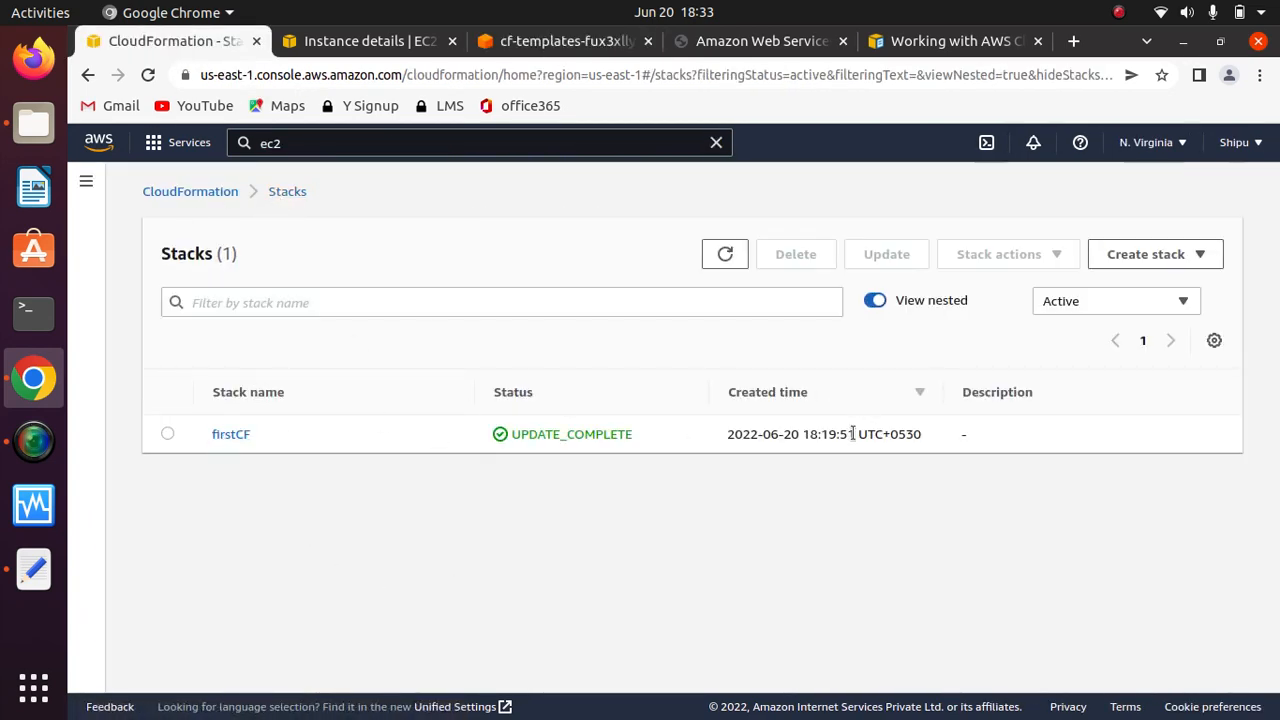
pyautogui.click(167, 433)
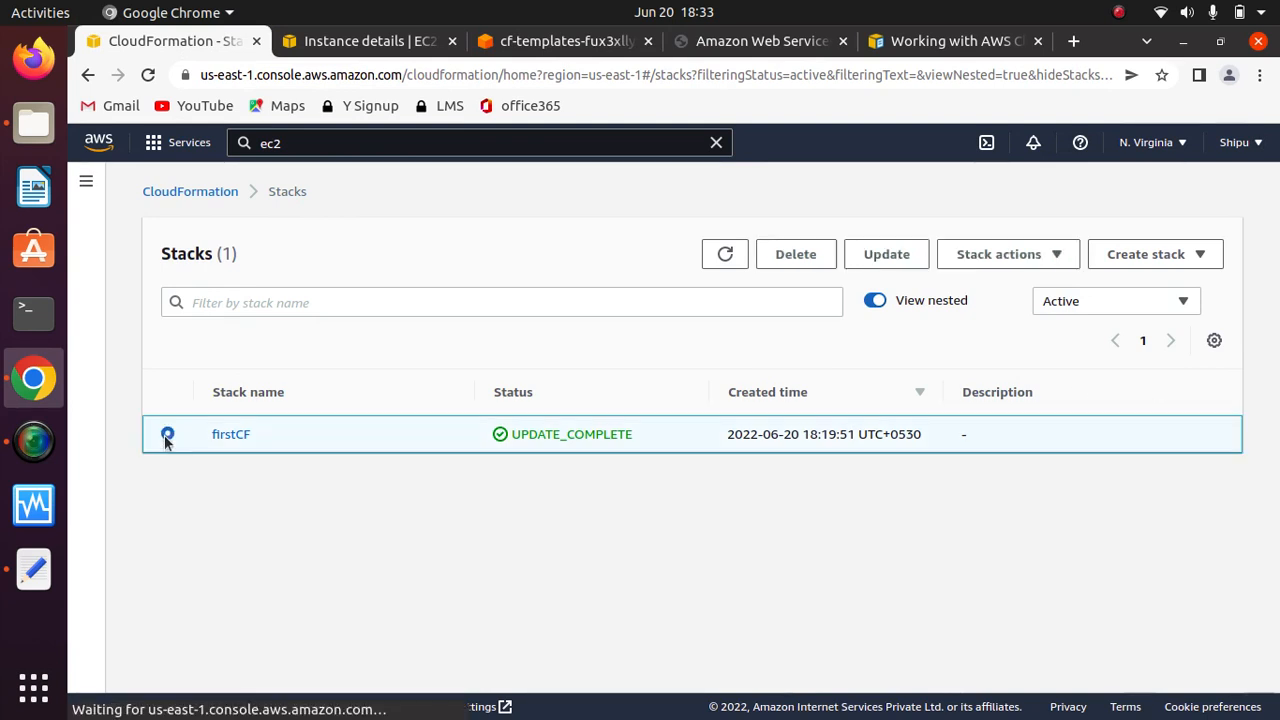
pyautogui.click(795, 260)
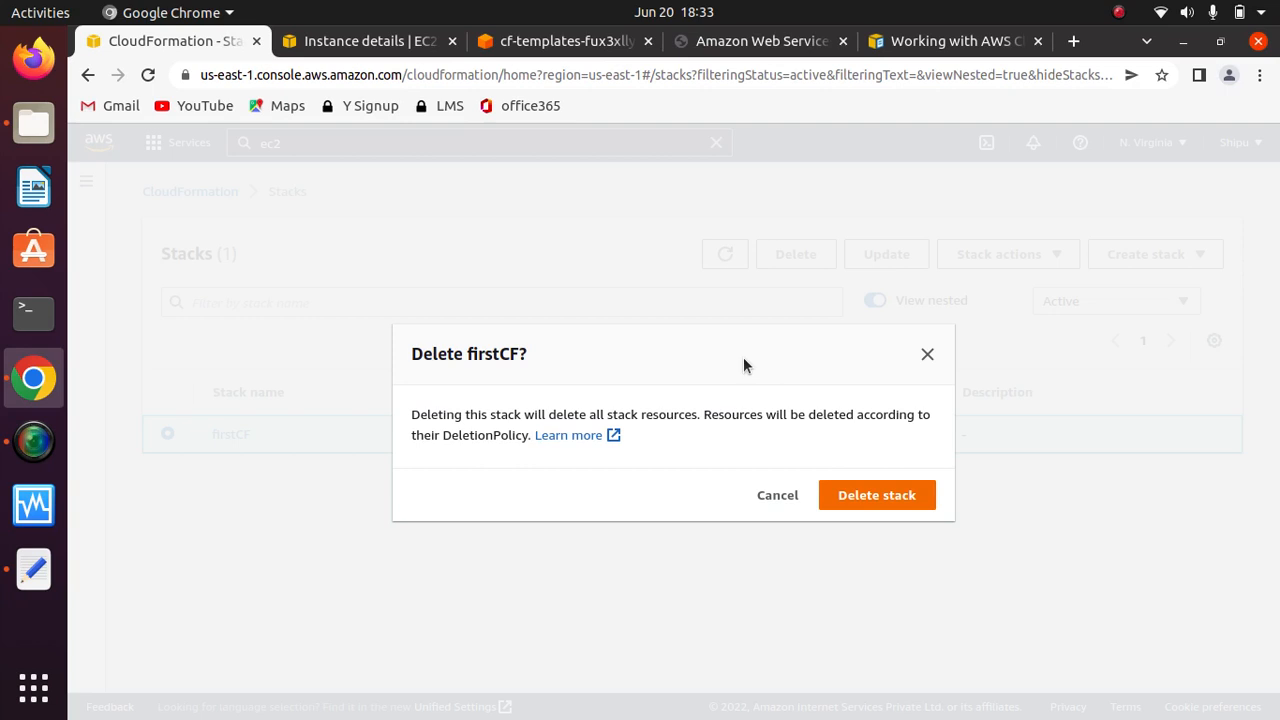
pyautogui.click(870, 495)
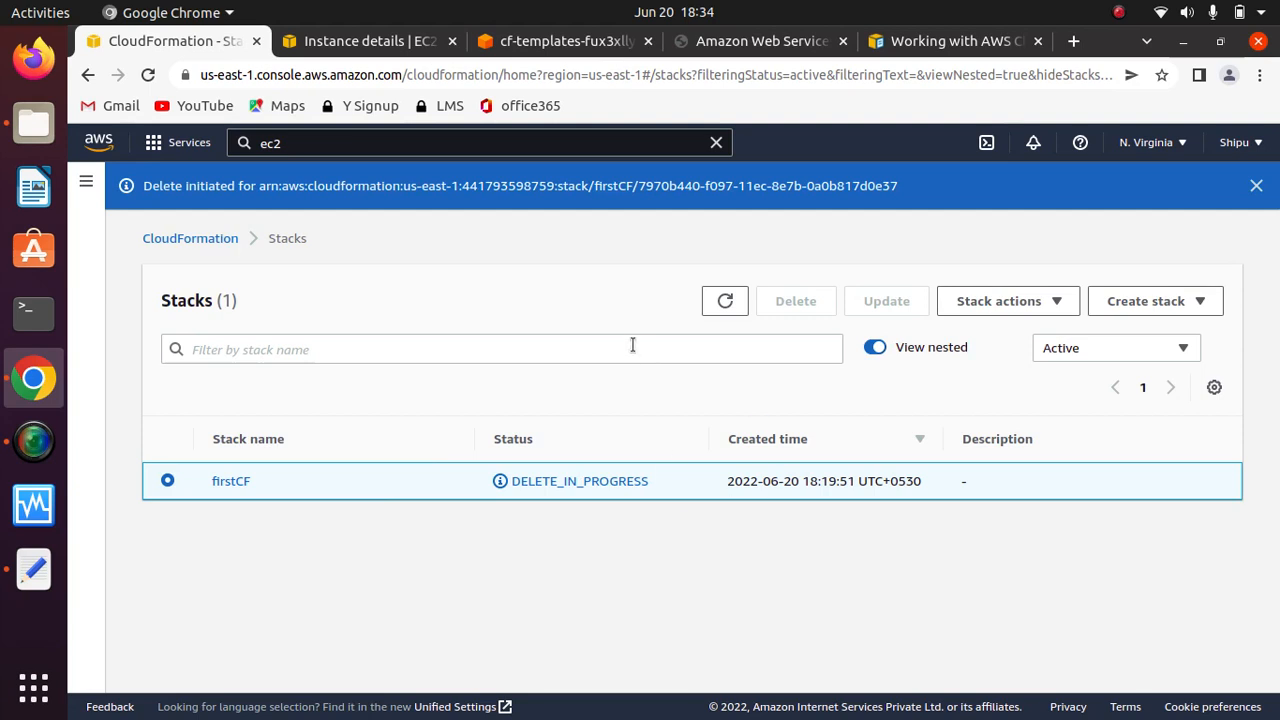
# Open the firstCF stack's events, review the deletion progress and dismiss the delete notification
pyautogui.click(230, 481)
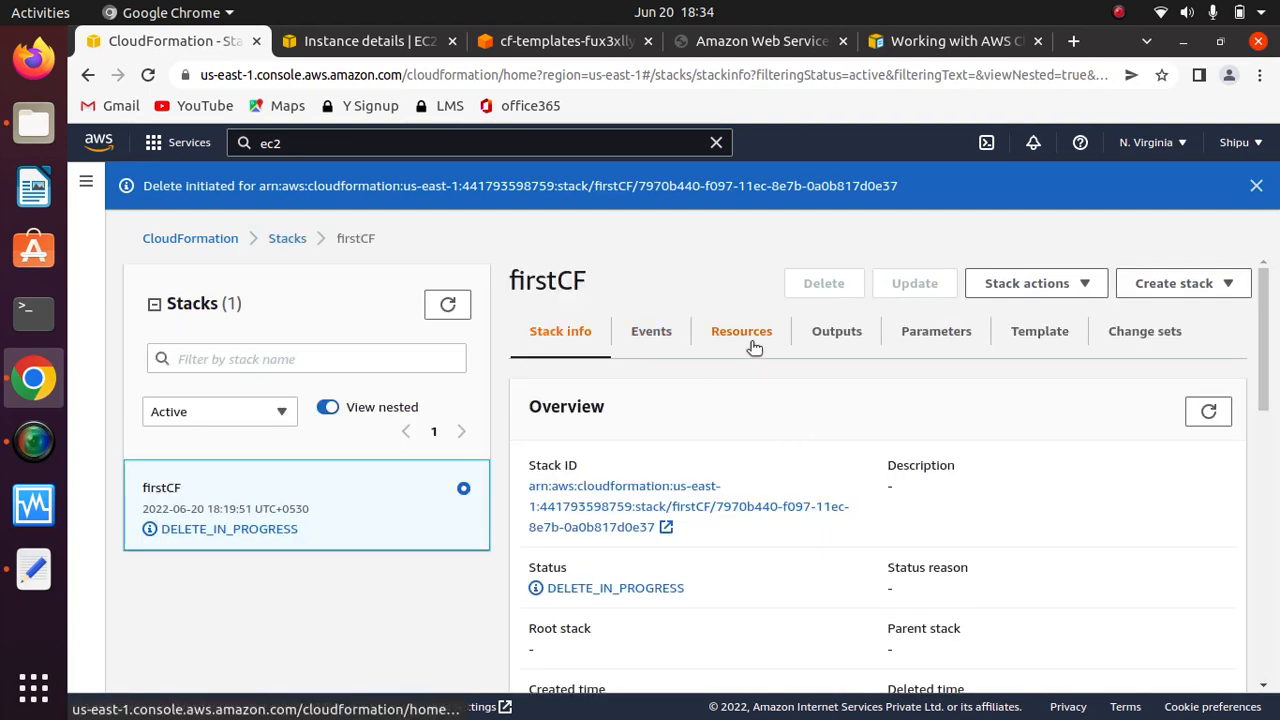
pyautogui.click(658, 338)
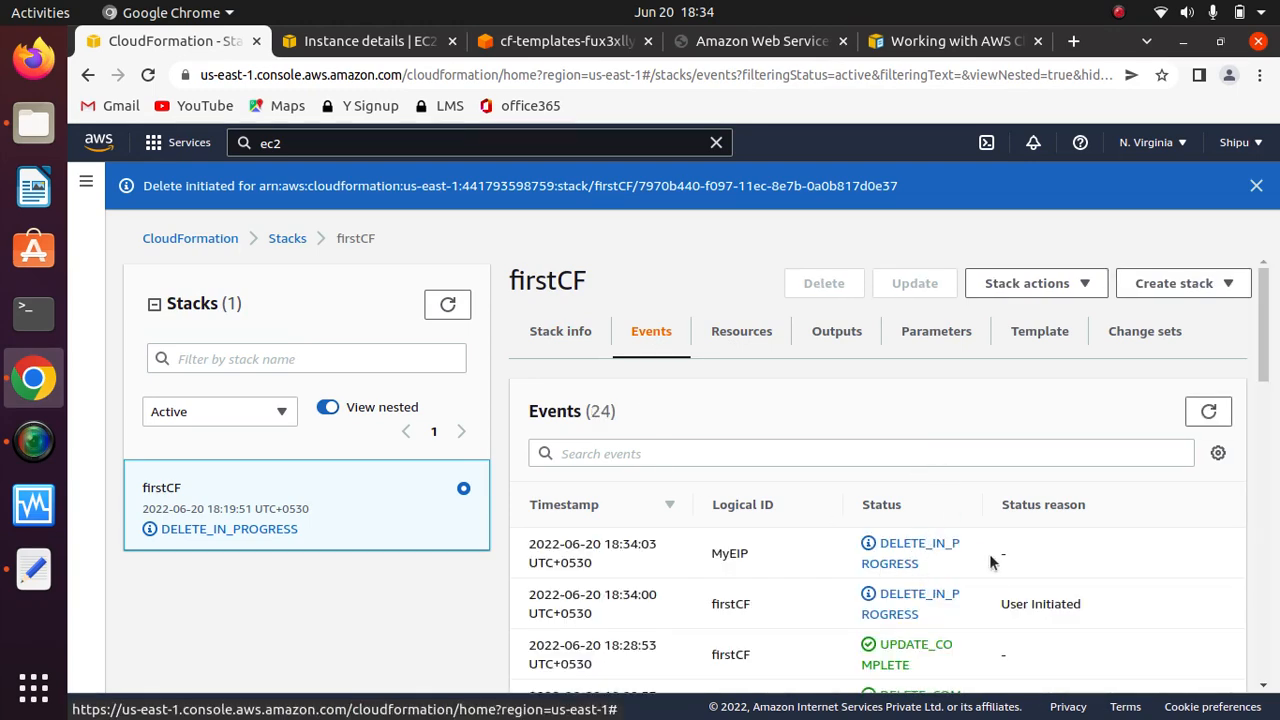
pyautogui.moveTo(1265, 350); pyautogui.dragTo(1263, 389)
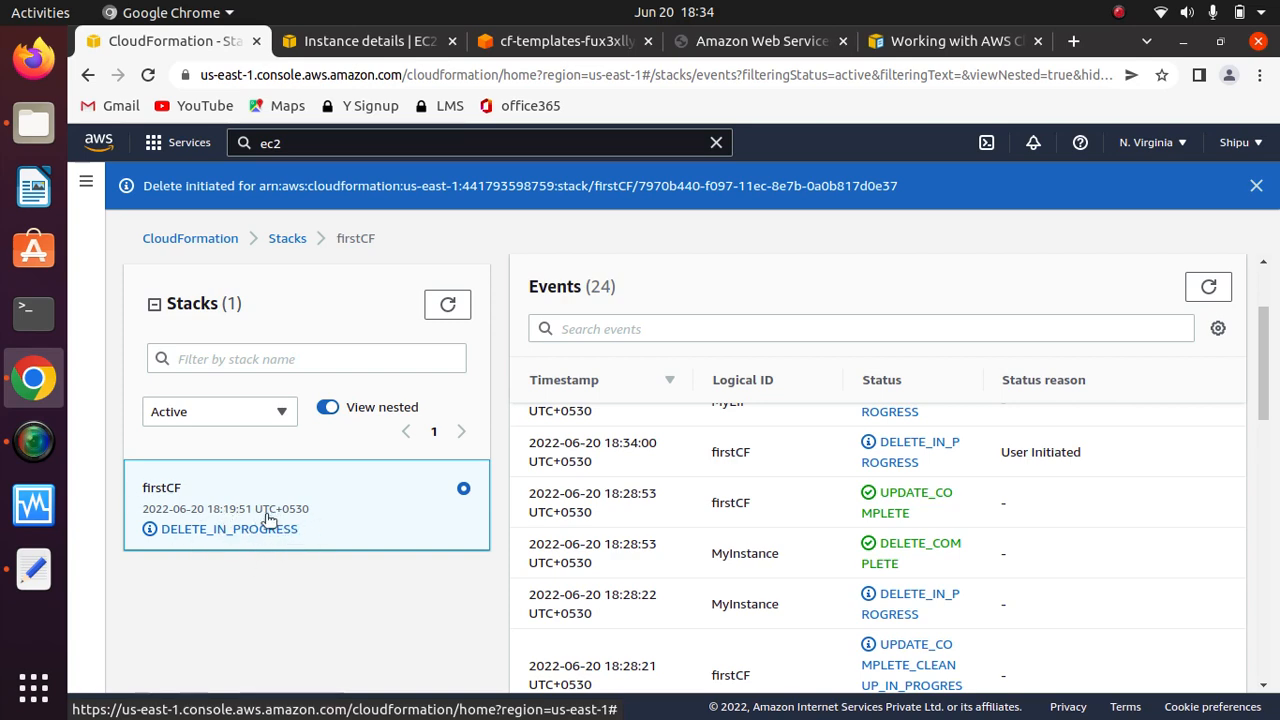
pyautogui.moveTo(1266, 325); pyautogui.dragTo(1266, 278)
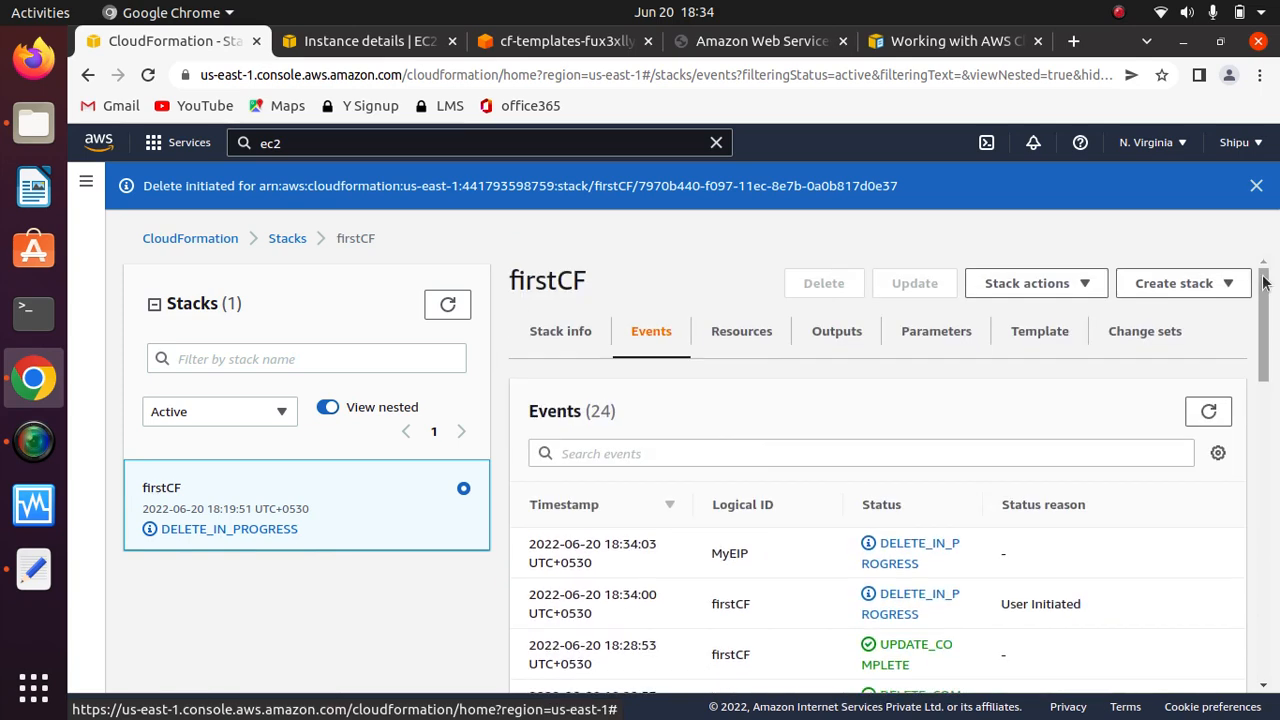
pyautogui.click(1256, 186)
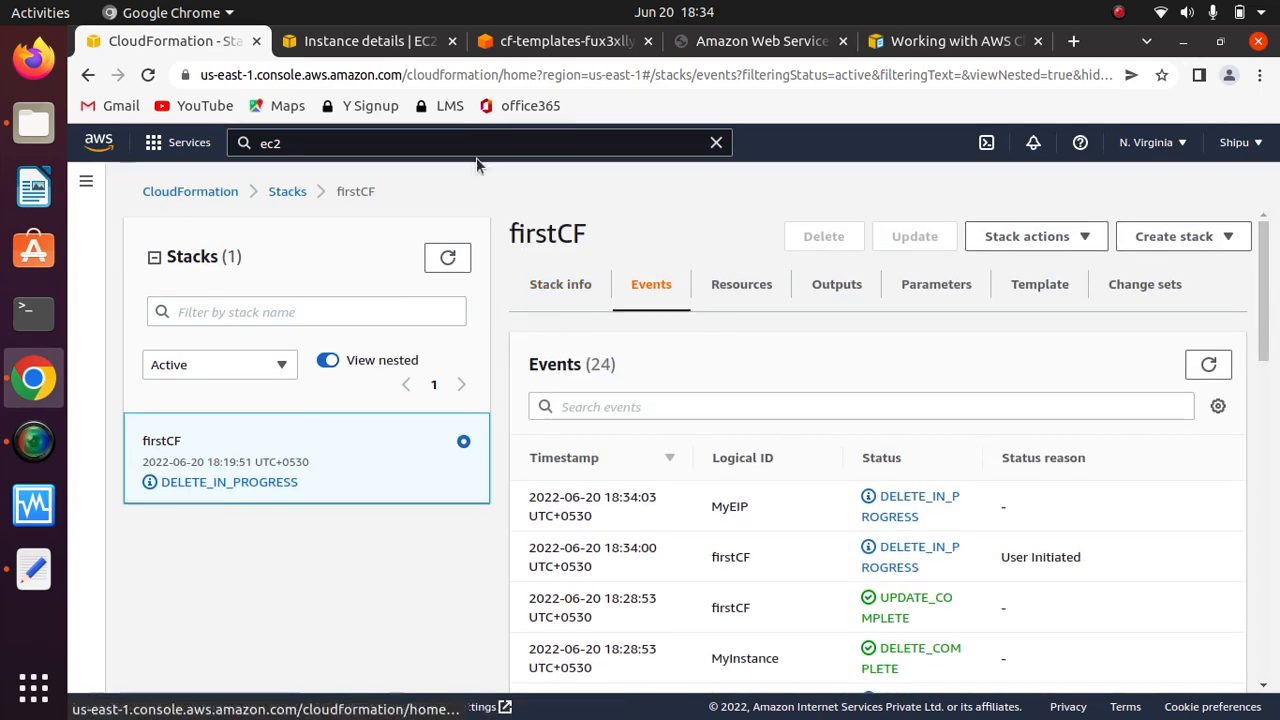
# Go back to the EC2 instances list and check the state of the stack's instances
pyautogui.click(356, 42)
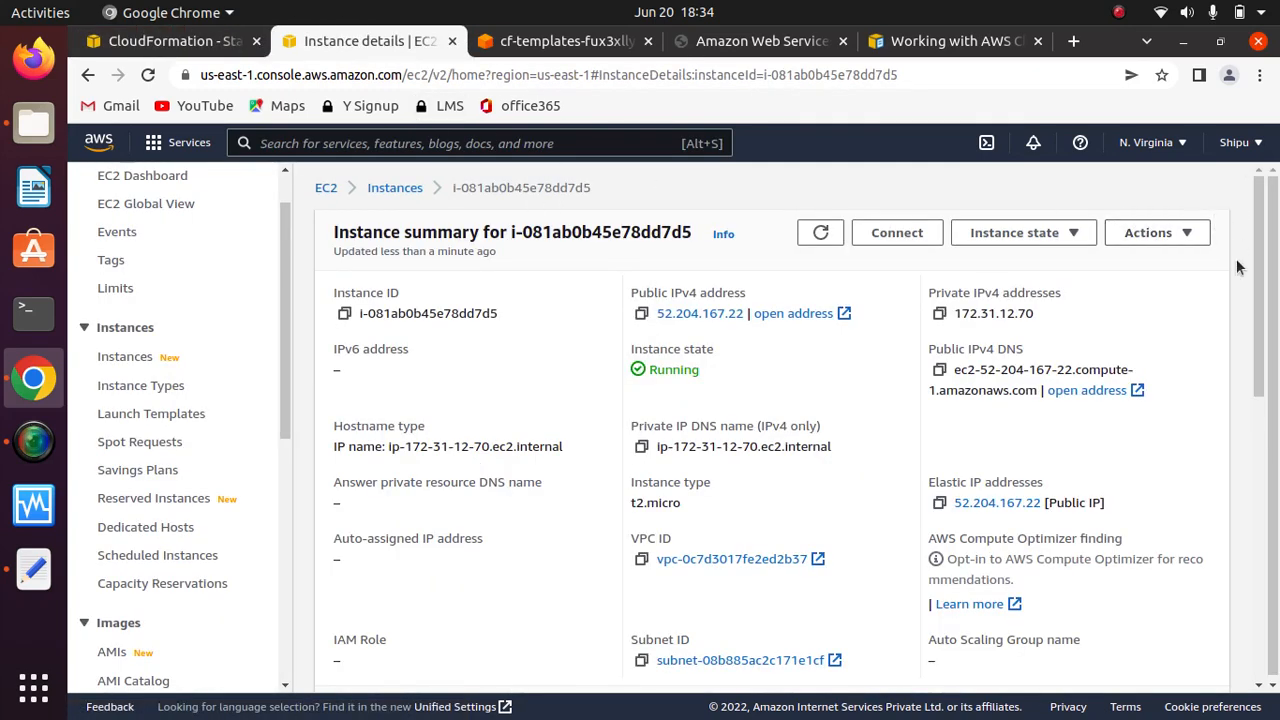
pyautogui.click(410, 199)
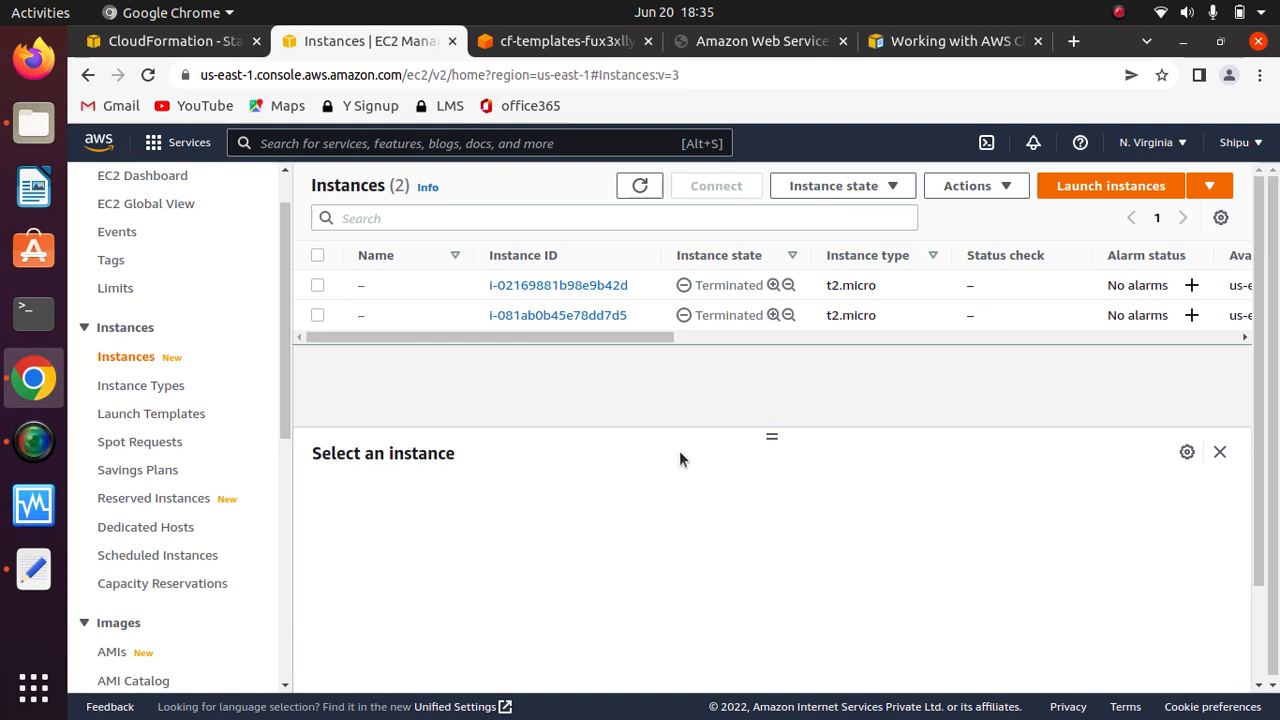
pyautogui.click(1119, 12)
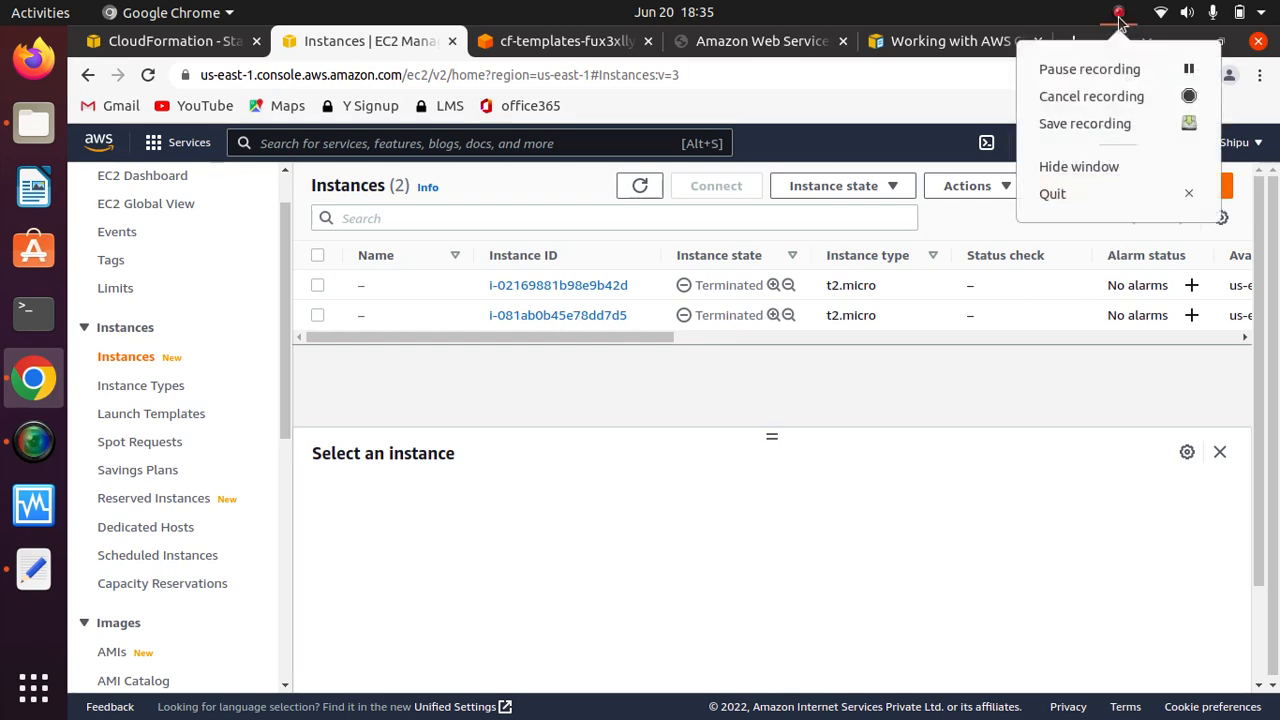